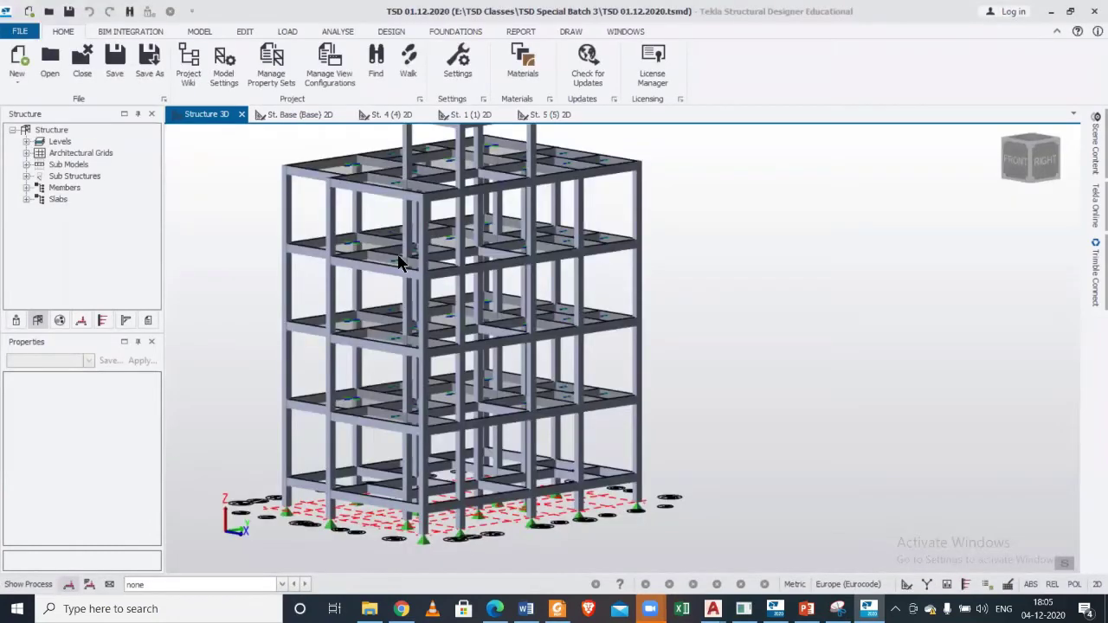
Examine the multi-storey building frame in 3D from its front-right side round to its left-front side, including the roof slabs.
mouse_move(400, 263)
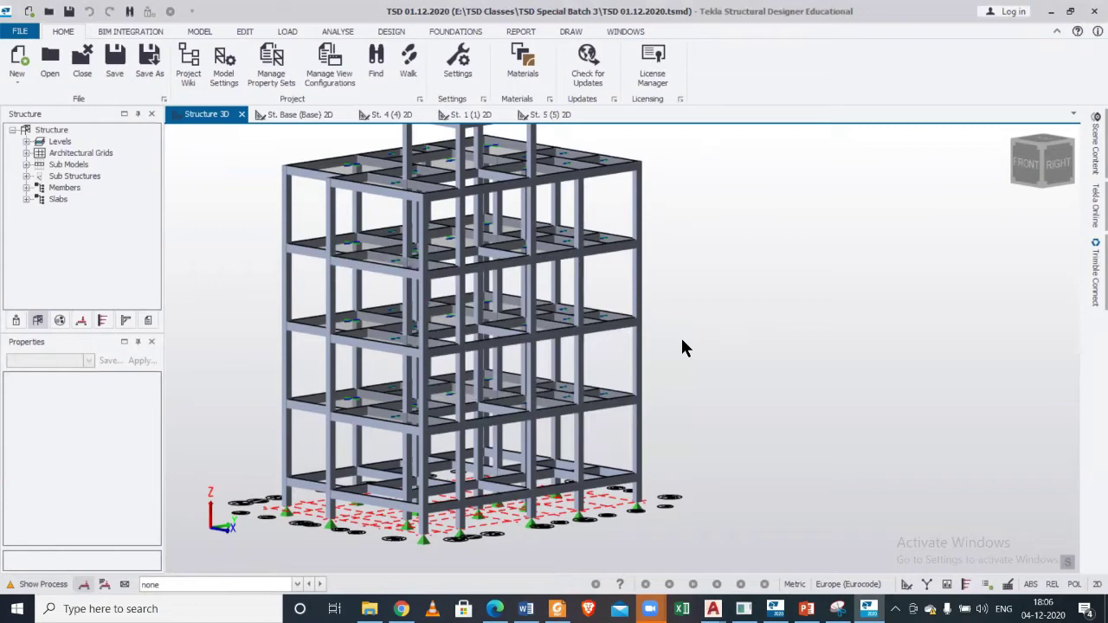
scroll(682, 346, "down", 3)
scroll(683, 346, "up", 3)
scroll(682, 346, "down", 2)
middle_click_drag(682, 346, 721, 426)
scroll(757, 434, "up", 2)
scroll(757, 433, "down", 3)
scroll(667, 414, "up", 2)
scroll(667, 413, "down", 2)
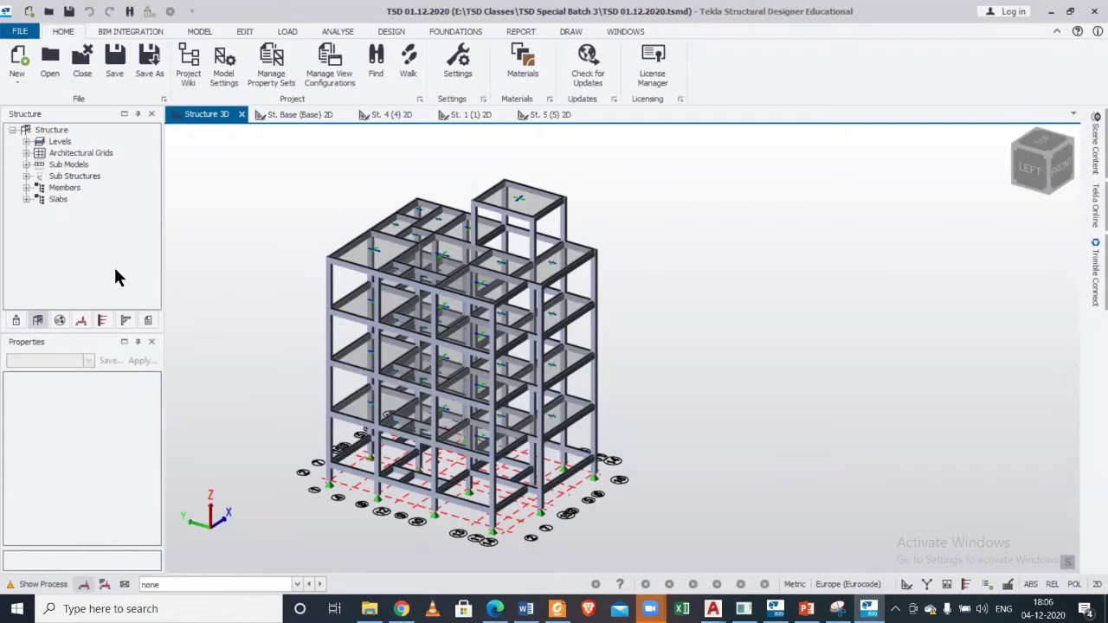
scroll(369, 248, "up", 4)
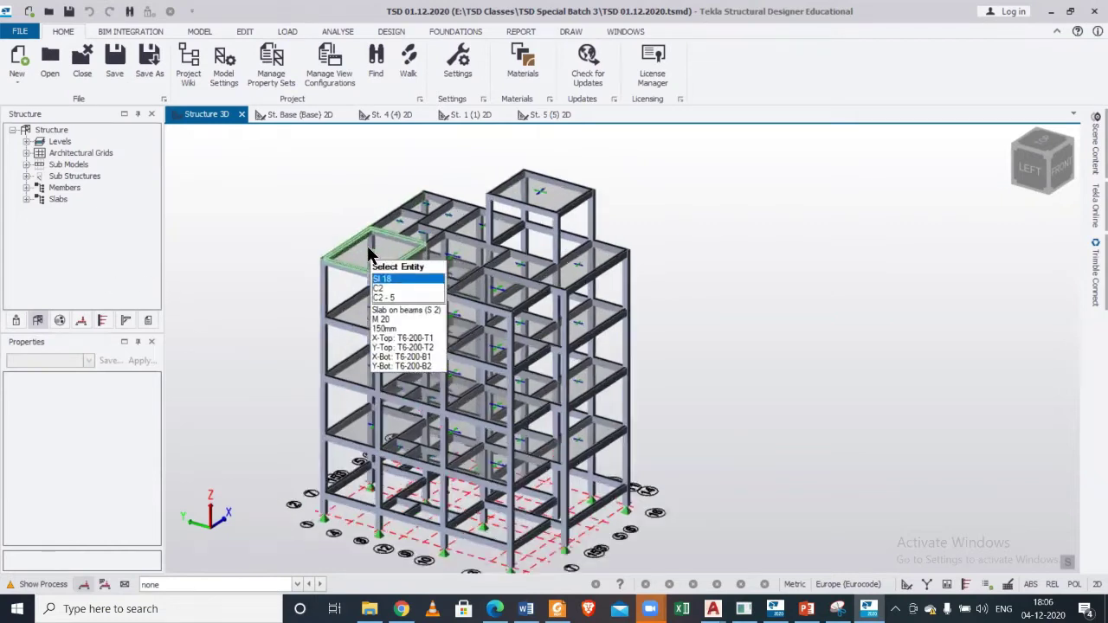
scroll(370, 249, "down", 4)
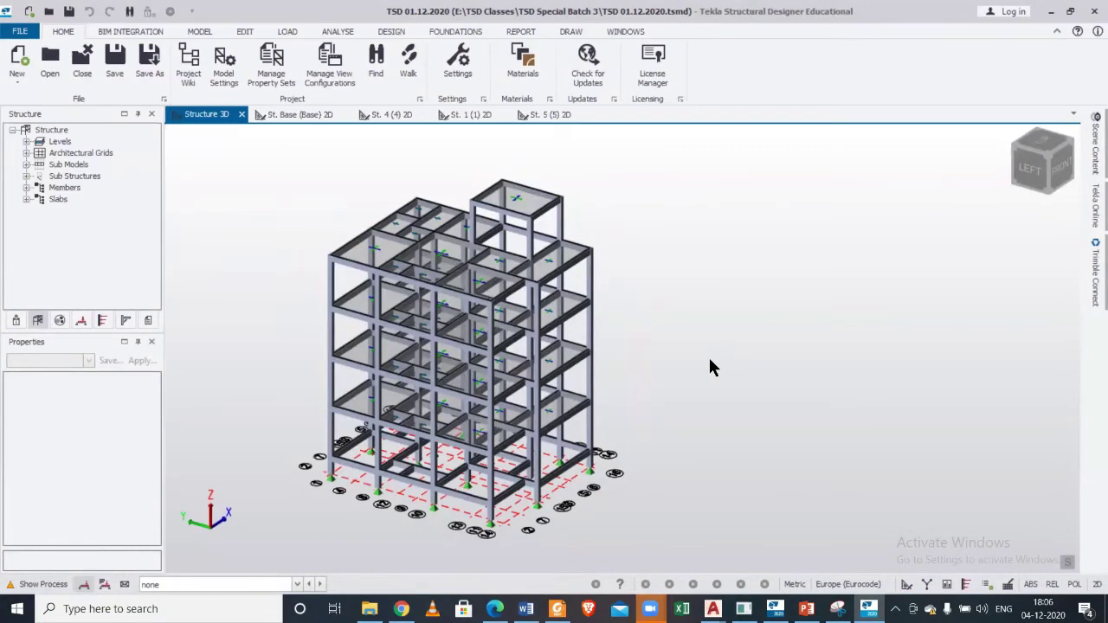
scroll(709, 357, "up", 3)
scroll(709, 357, "down", 4)
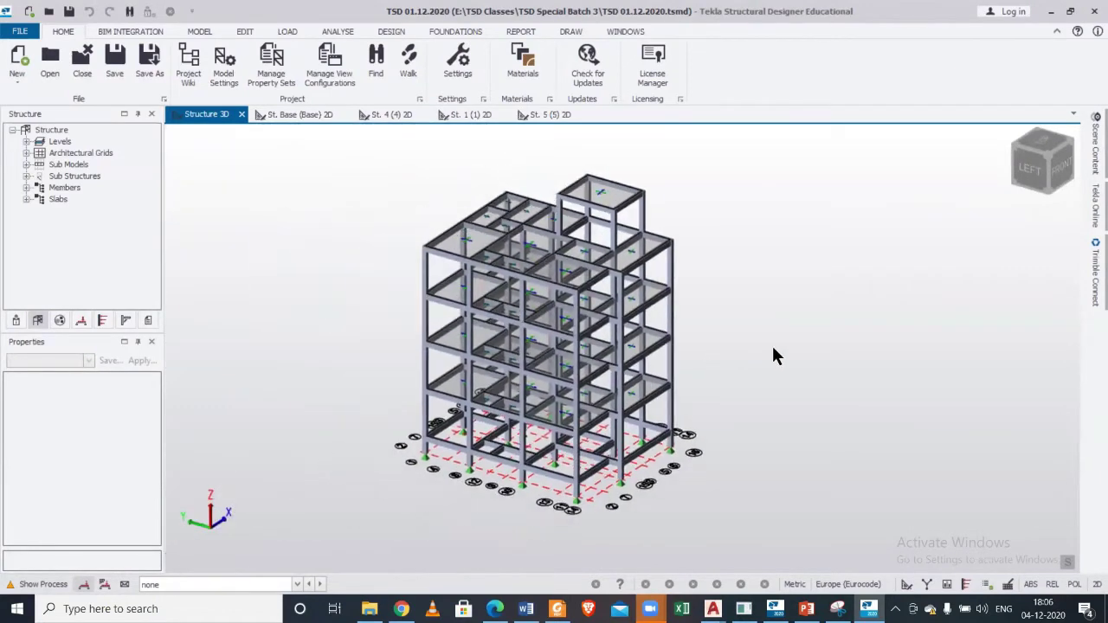
scroll(775, 355, "up", 2)
scroll(768, 349, "down", 5)
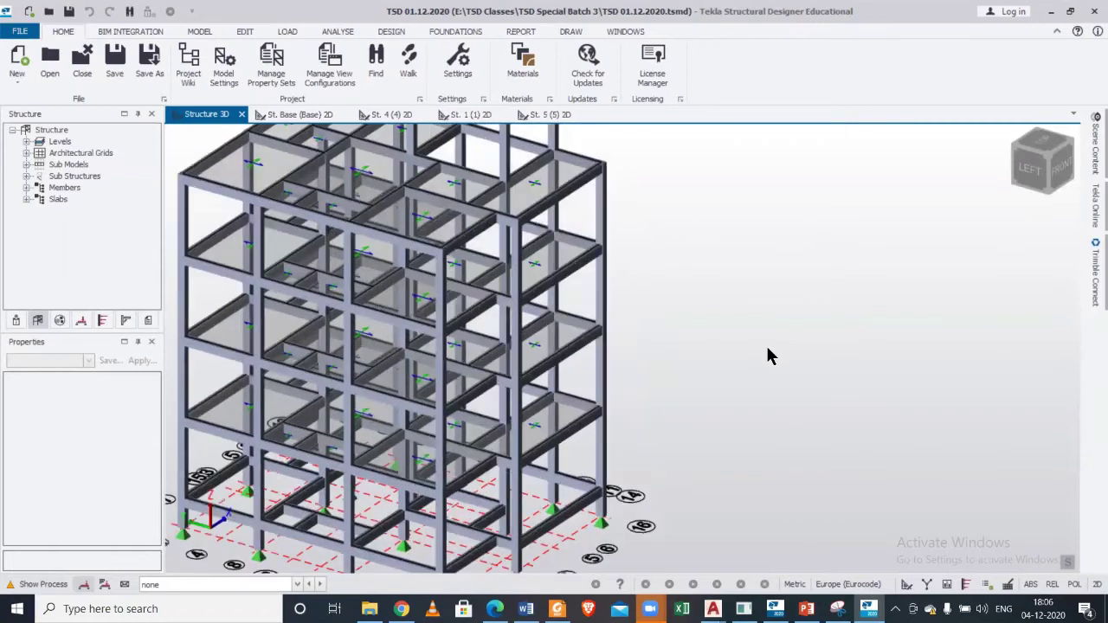
middle_click_drag(731, 358, 789, 349)
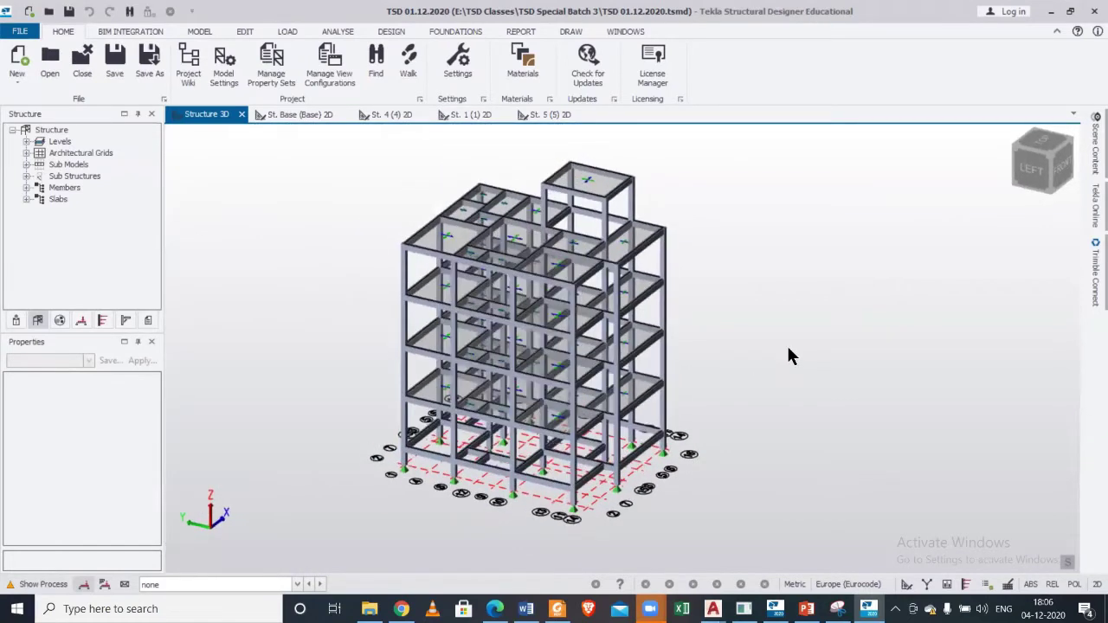
scroll(788, 355, "up", 2)
scroll(788, 355, "down", 2)
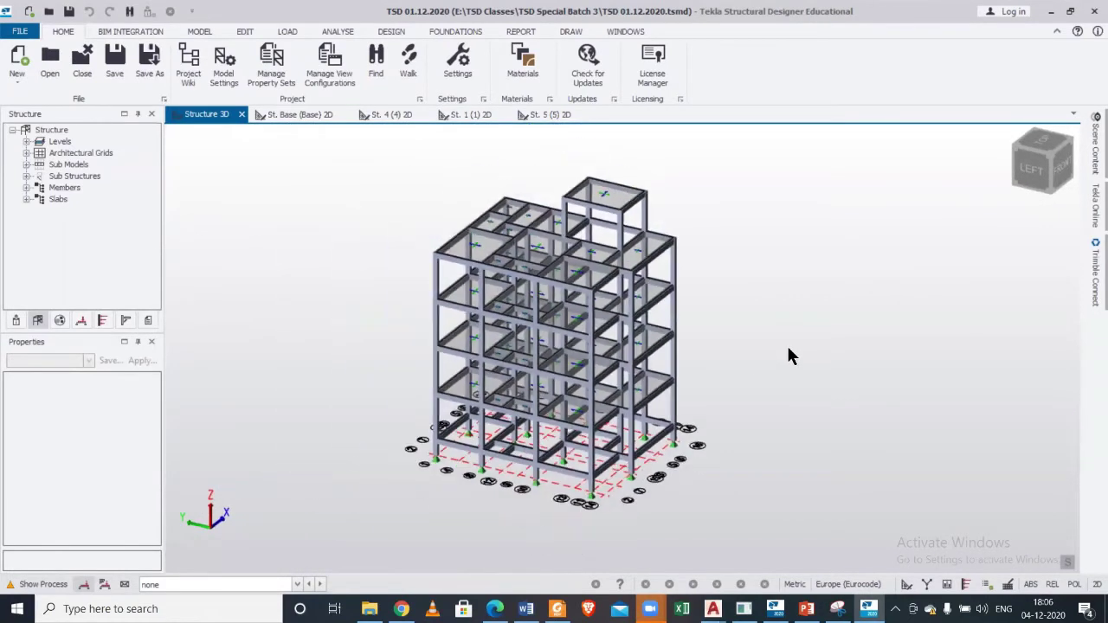
scroll(787, 355, "up", 1)
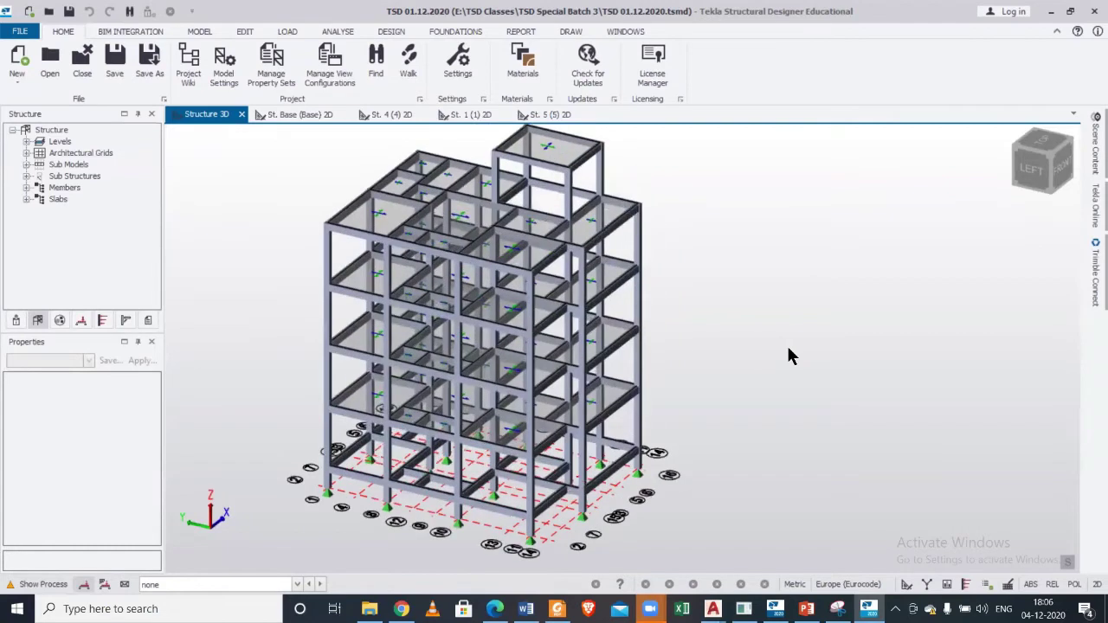
scroll(788, 348, "up", 2)
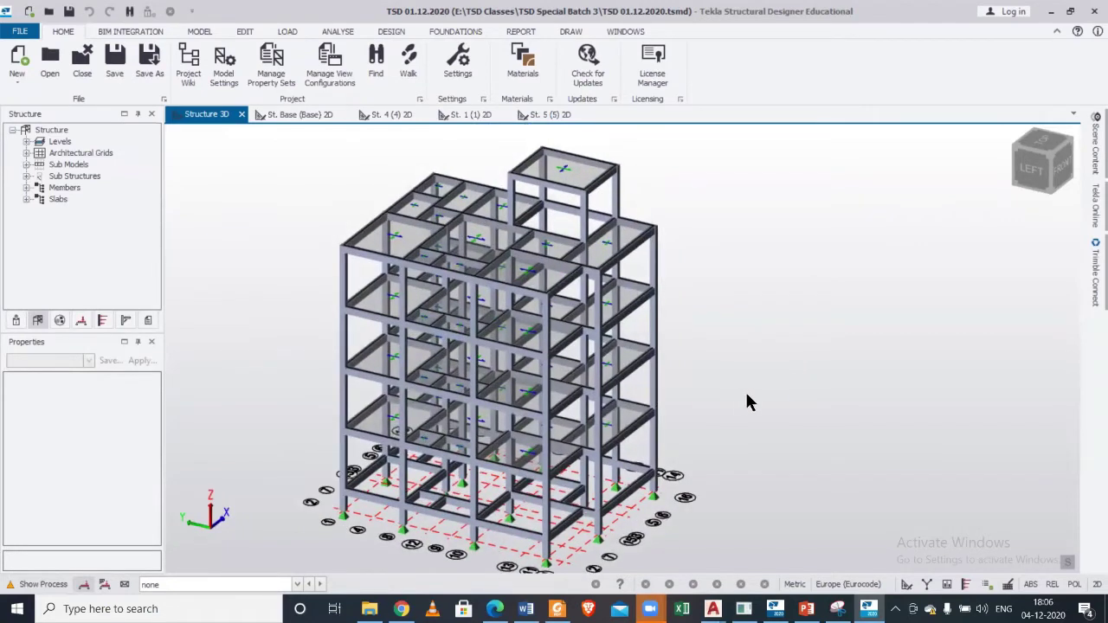
scroll(741, 397, "down", 2)
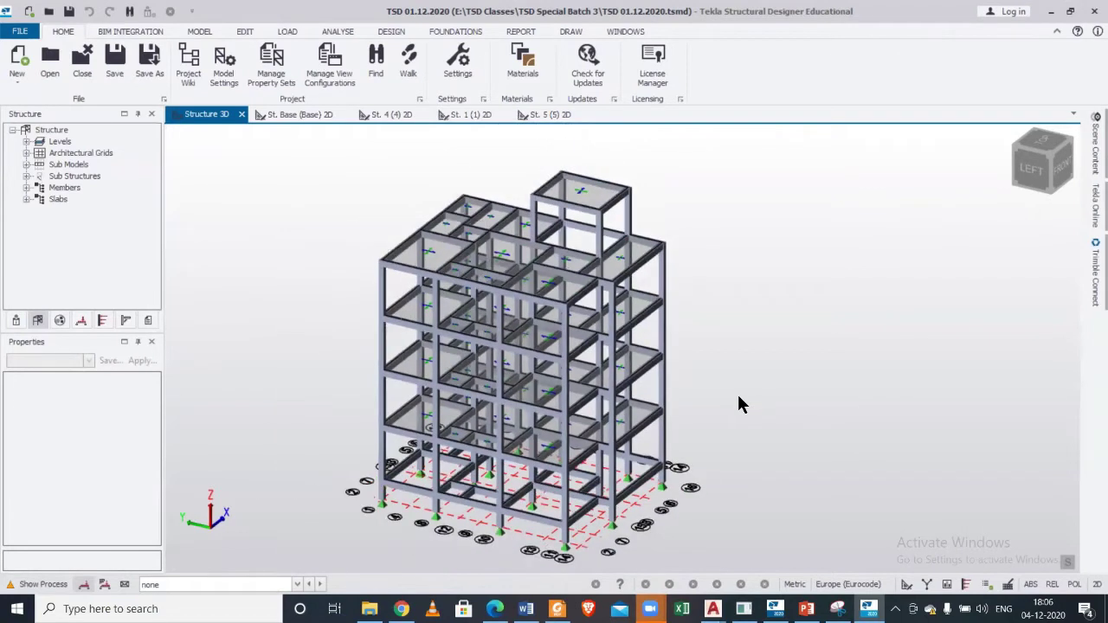
mouse_move(739, 397)
middle_mouse_down()
mouse_move(693, 399)
mouse_move(760, 399)
mouse_move(751, 375)
mouse_move(732, 401)
mouse_move(742, 371)
mouse_move(728, 388)
middle_mouse_up()
scroll(728, 389, "up", 3)
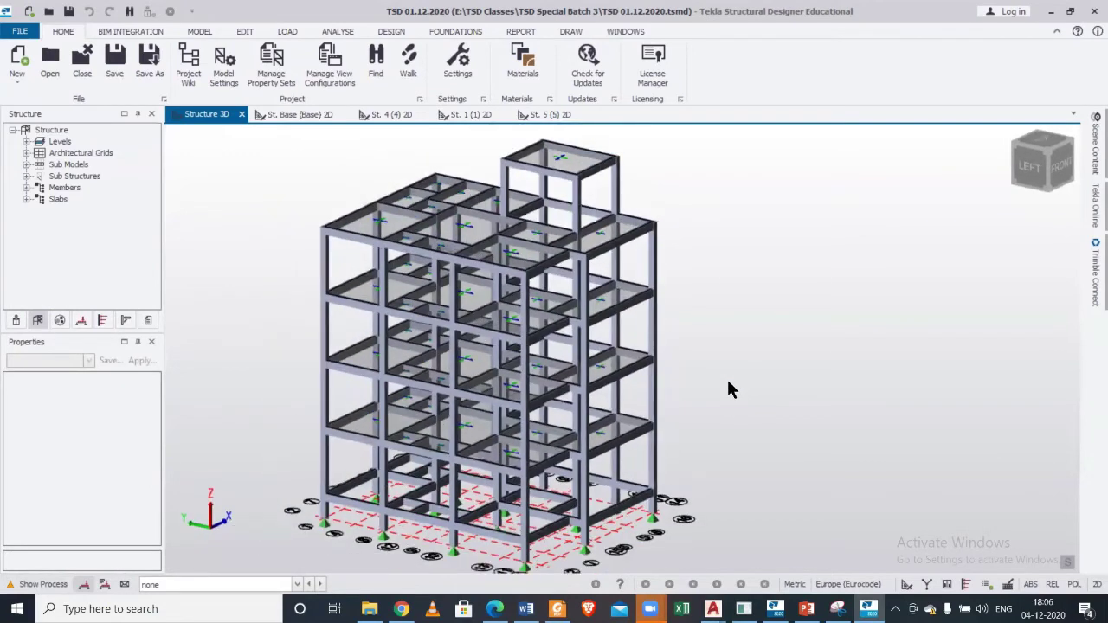
scroll(728, 388, "down", 2)
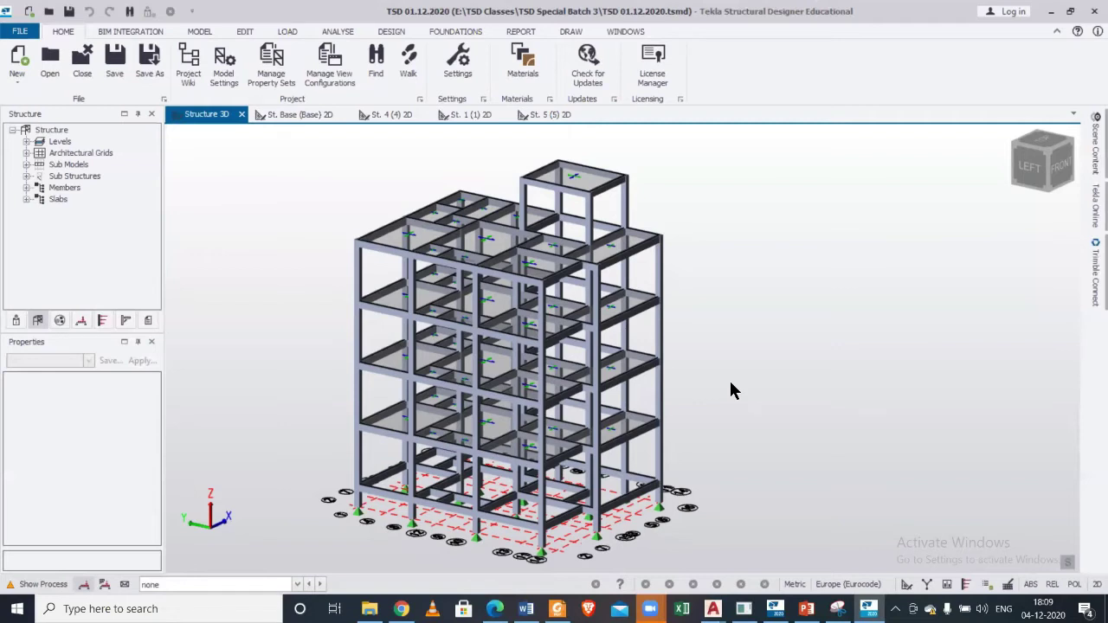
scroll(690, 373, "up", 3)
scroll(690, 373, "down", 4)
middle_click_drag(725, 414, 762, 408)
scroll(706, 433, "up", 2)
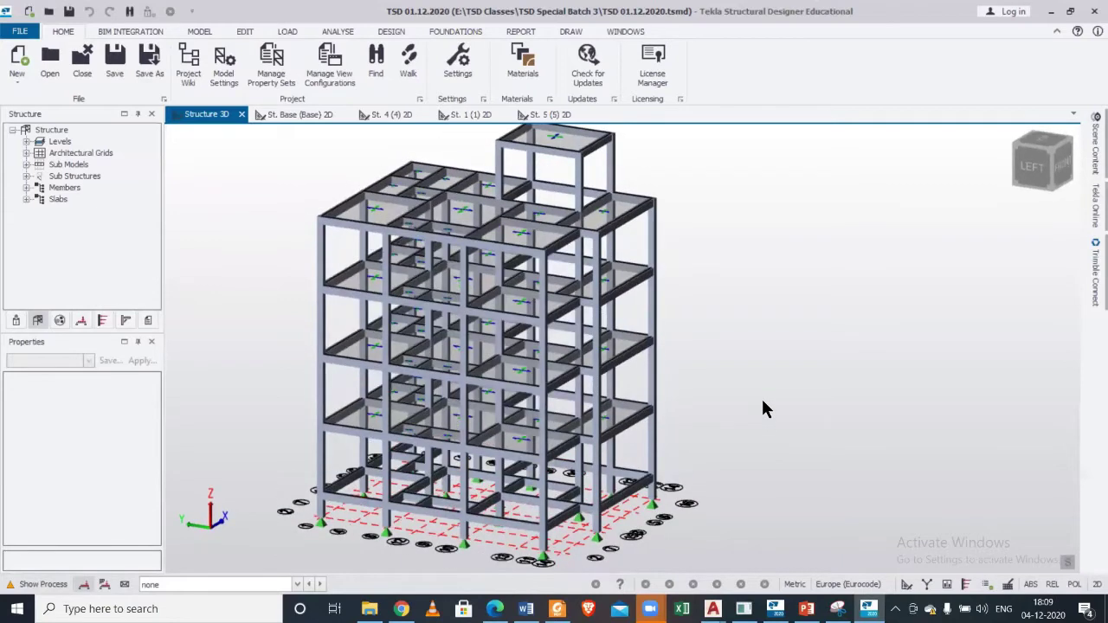
scroll(762, 408, "down", 1)
scroll(762, 409, "up", 1)
scroll(762, 409, "down", 2)
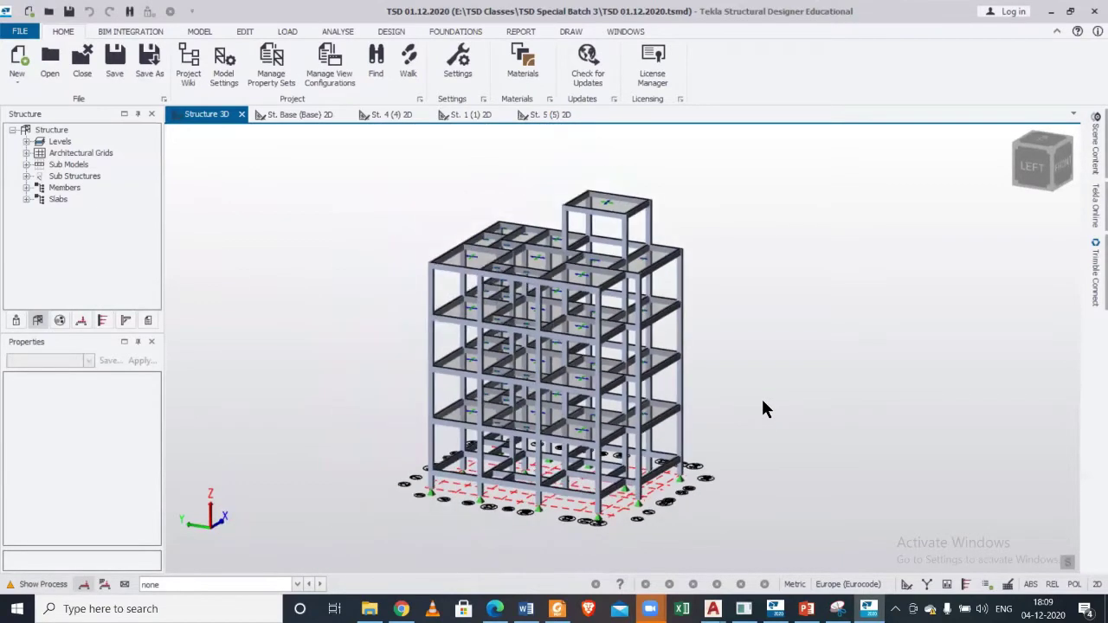
scroll(762, 409, "up", 1)
right_click_drag(762, 401, 751, 411)
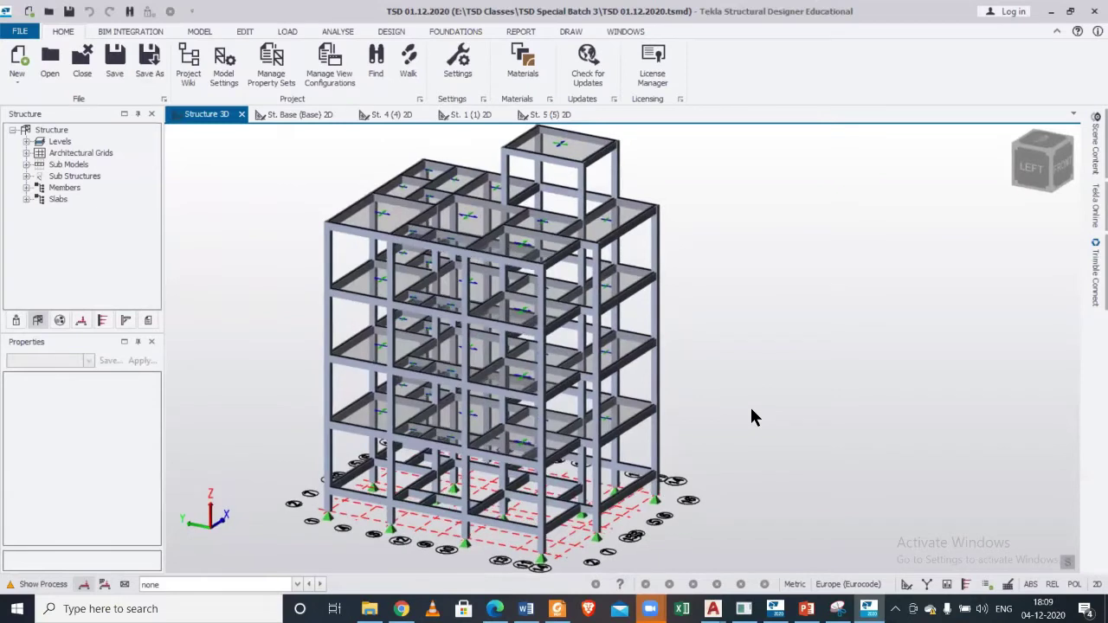
middle_click_drag(751, 410, 789, 426)
scroll(787, 425, "down", 1)
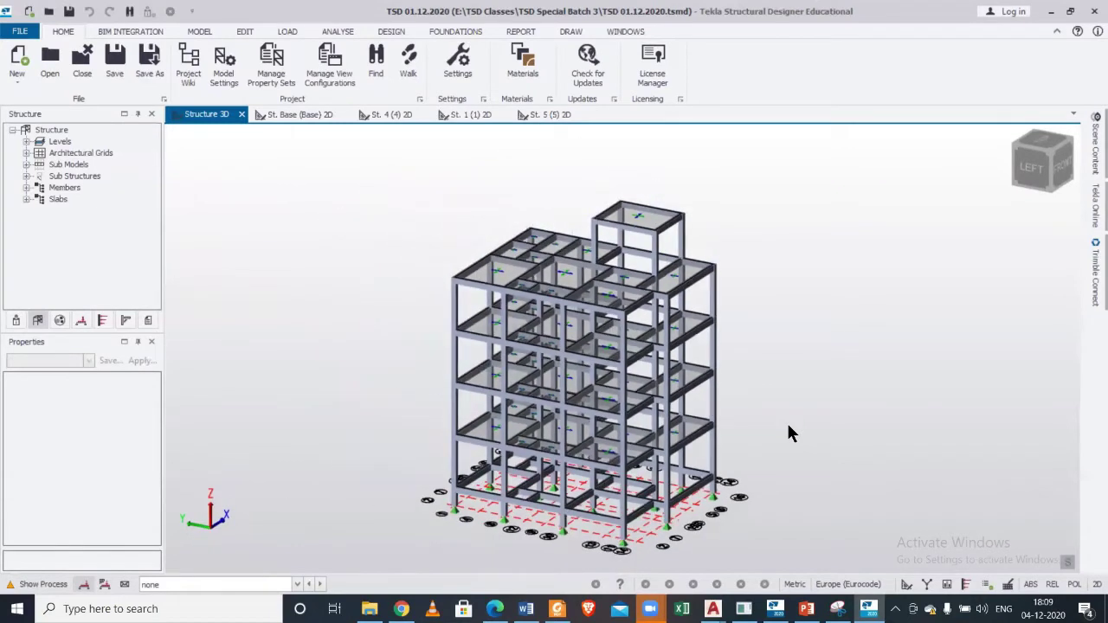
scroll(787, 426, "up", 1)
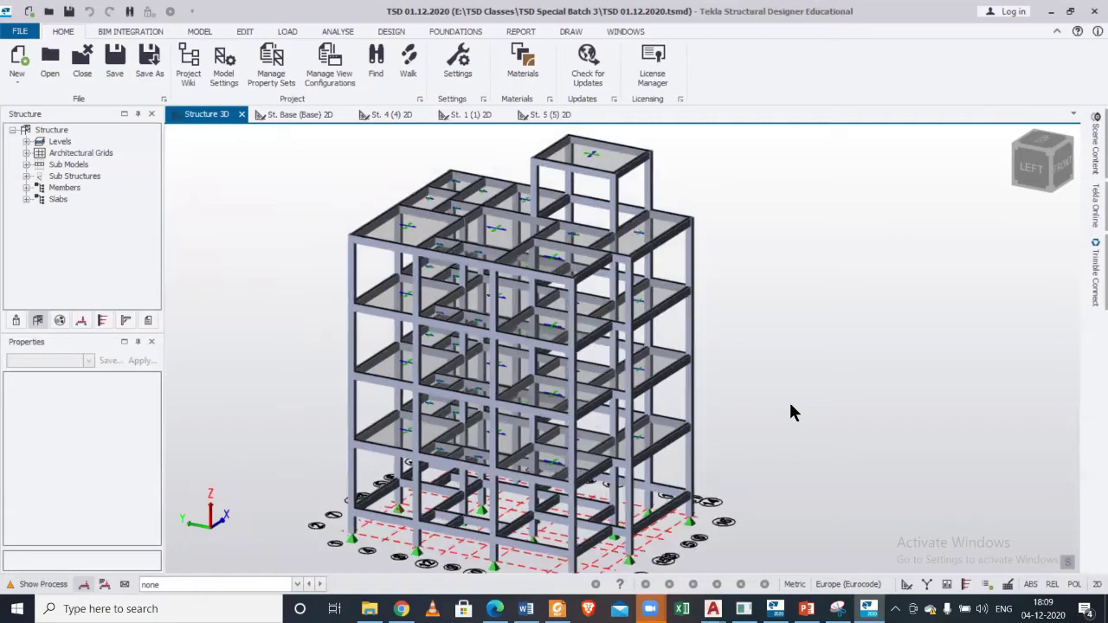
scroll(789, 412, "up", 3)
scroll(790, 405, "down", 4)
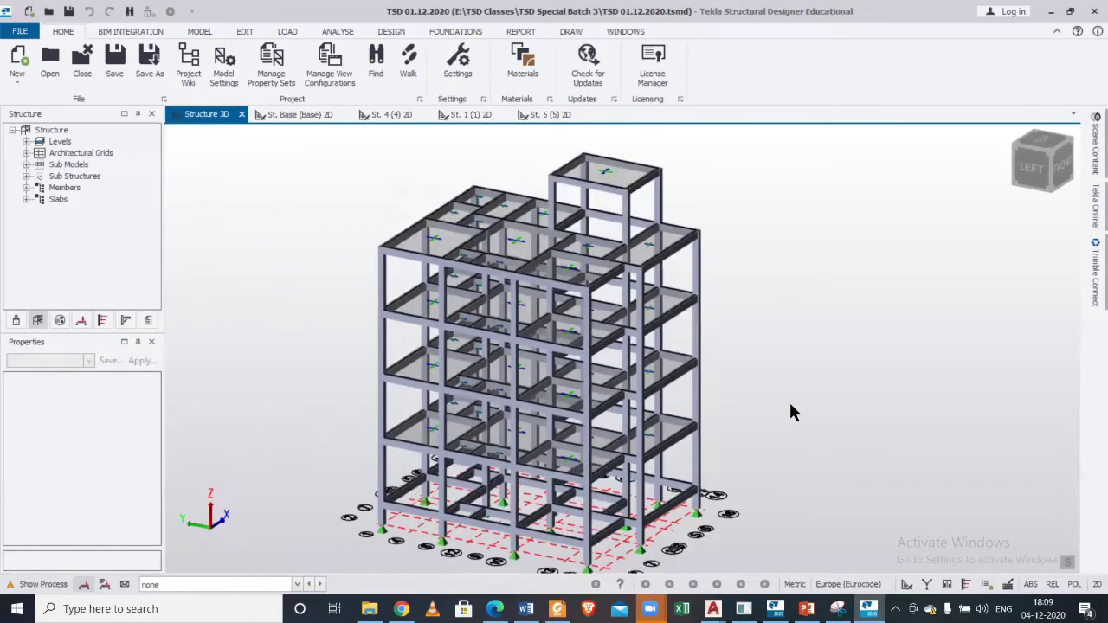
scroll(790, 405, "up", 1)
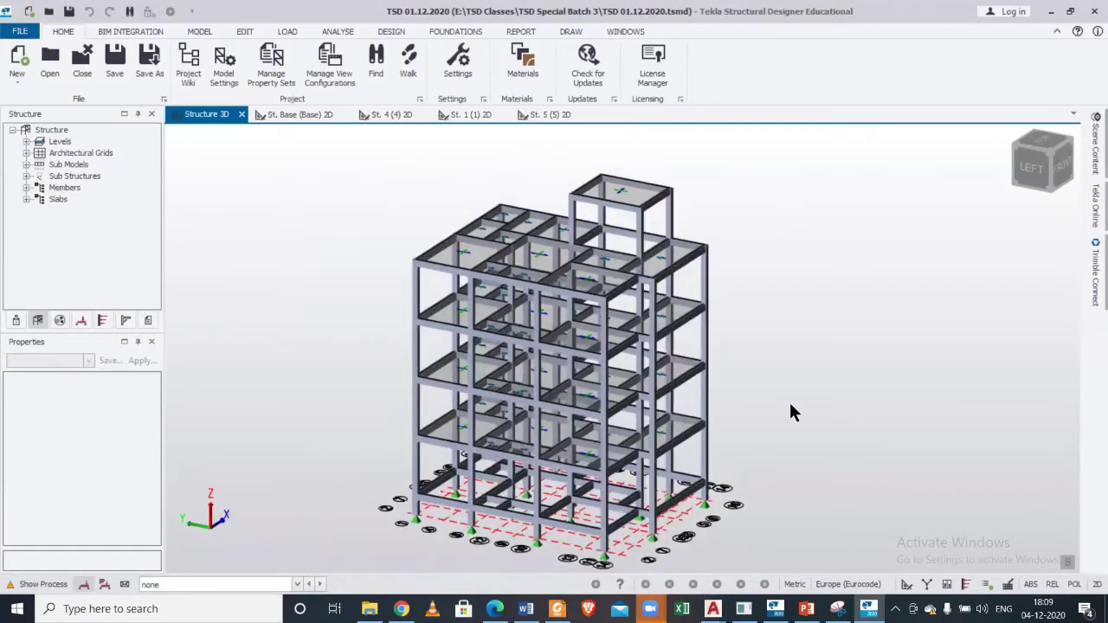
scroll(789, 405, "up", 2)
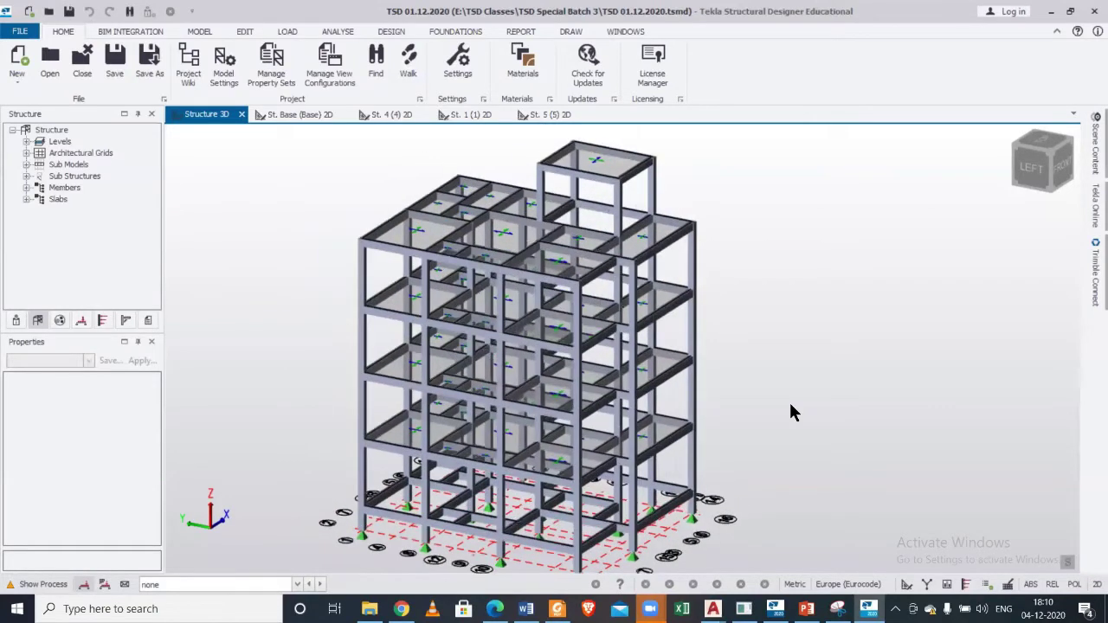
right_click_drag(772, 413, 771, 415)
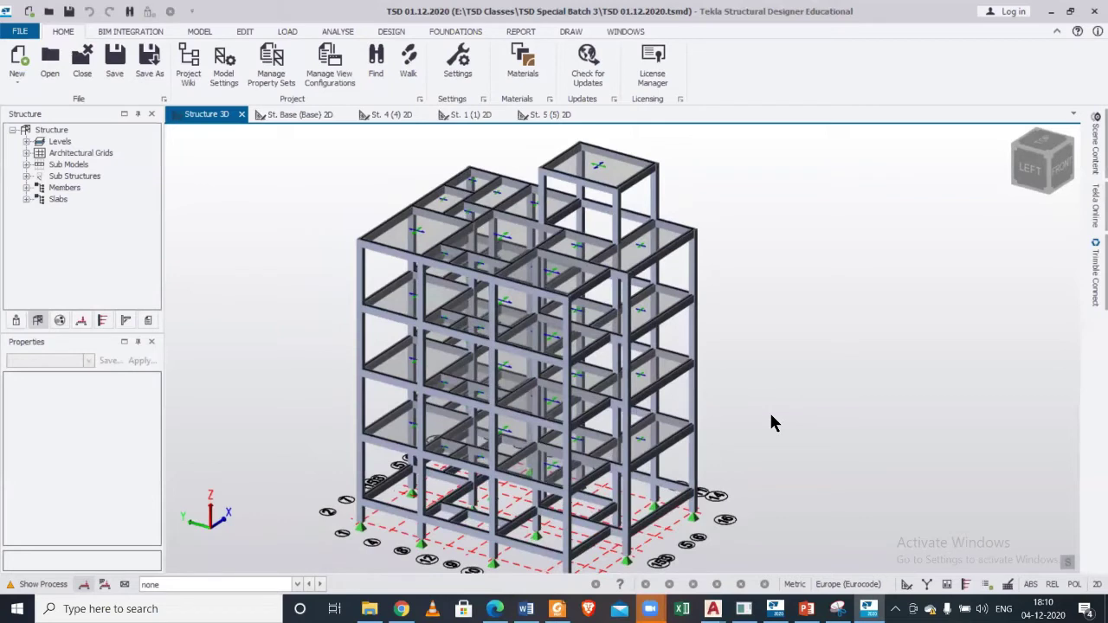
scroll(770, 414, "down", 2)
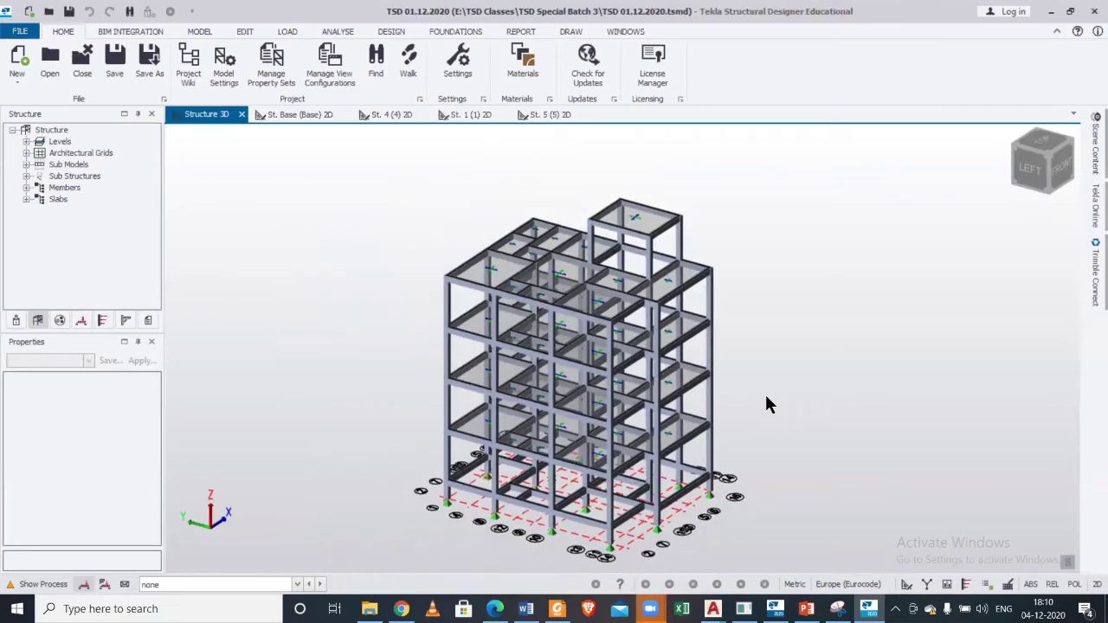
scroll(775, 366, "up", 3)
scroll(767, 380, "up", 3)
scroll(764, 381, "down", 2)
middle_click_drag(764, 384, 774, 370)
scroll(775, 370, "down", 4)
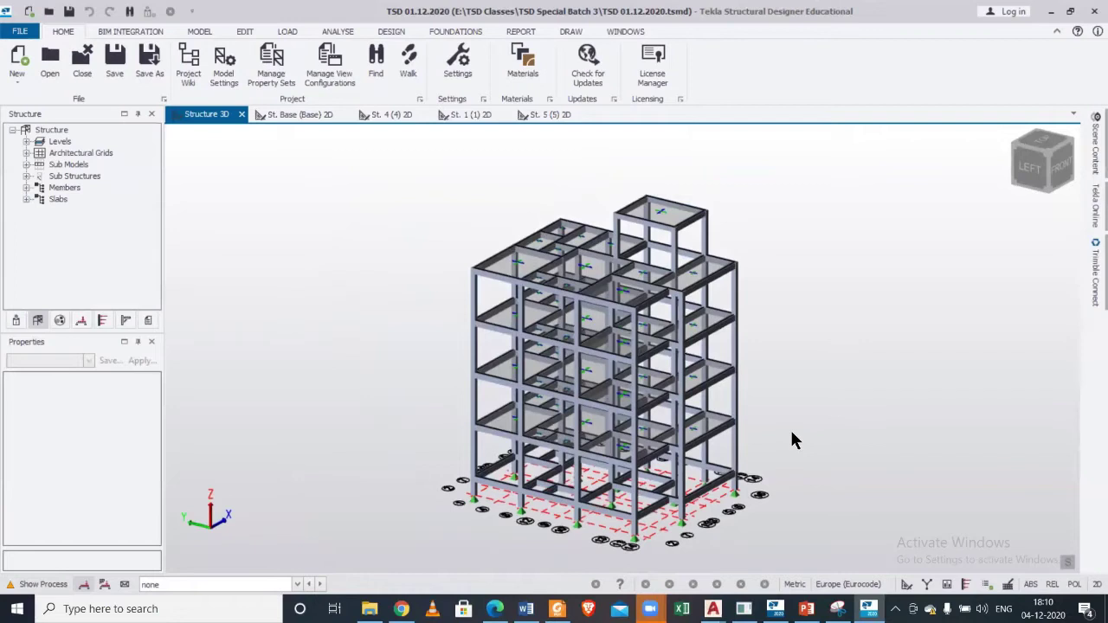
scroll(791, 435, "up", 1)
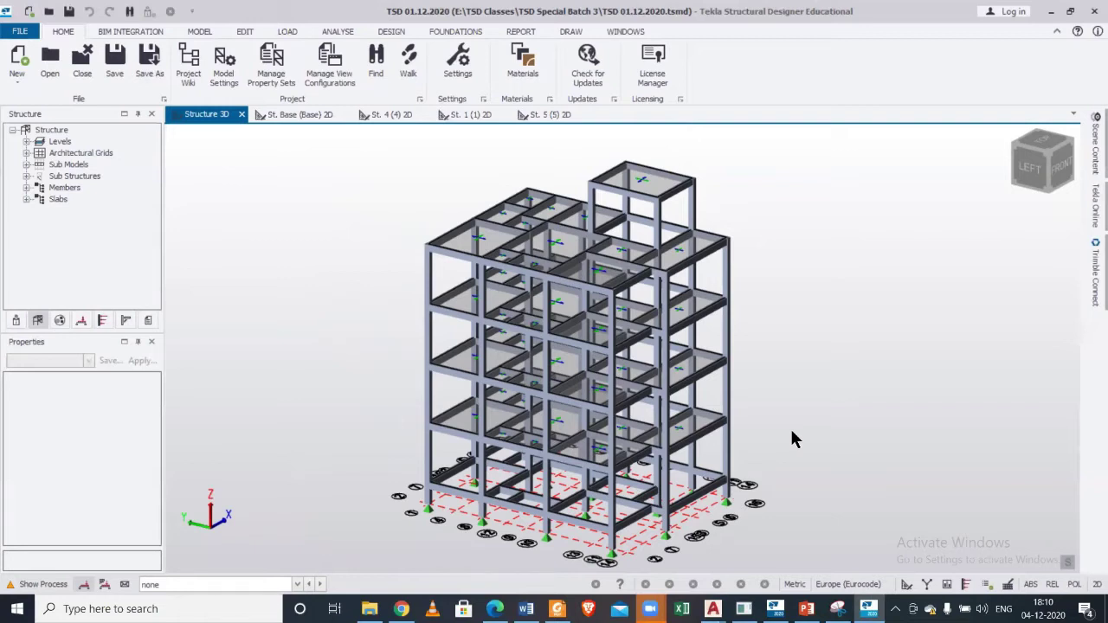
Switch to File Explorer and open the TSD Batch 14 September folder inside TSD Classes.
left_click(1050, 11)
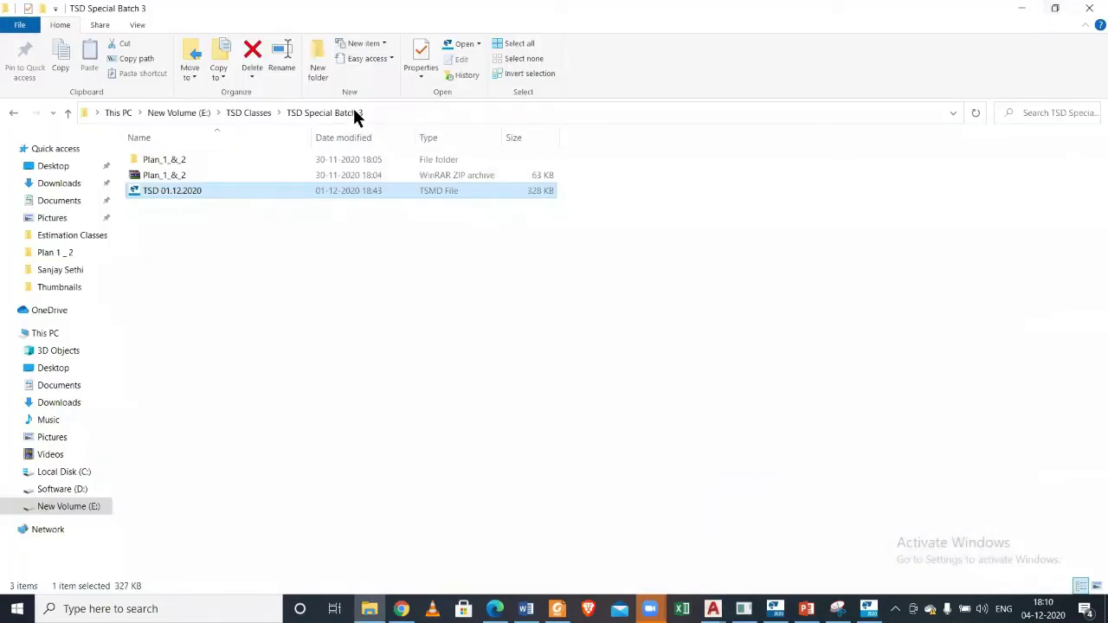
left_click(247, 114)
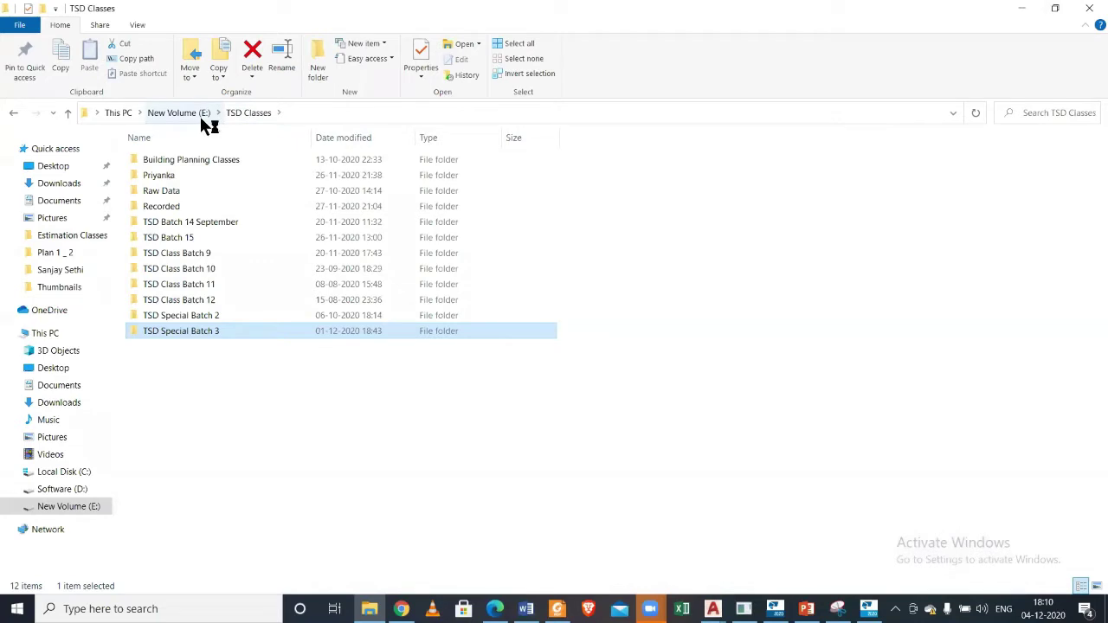
left_click(237, 224)
double_click(238, 225)
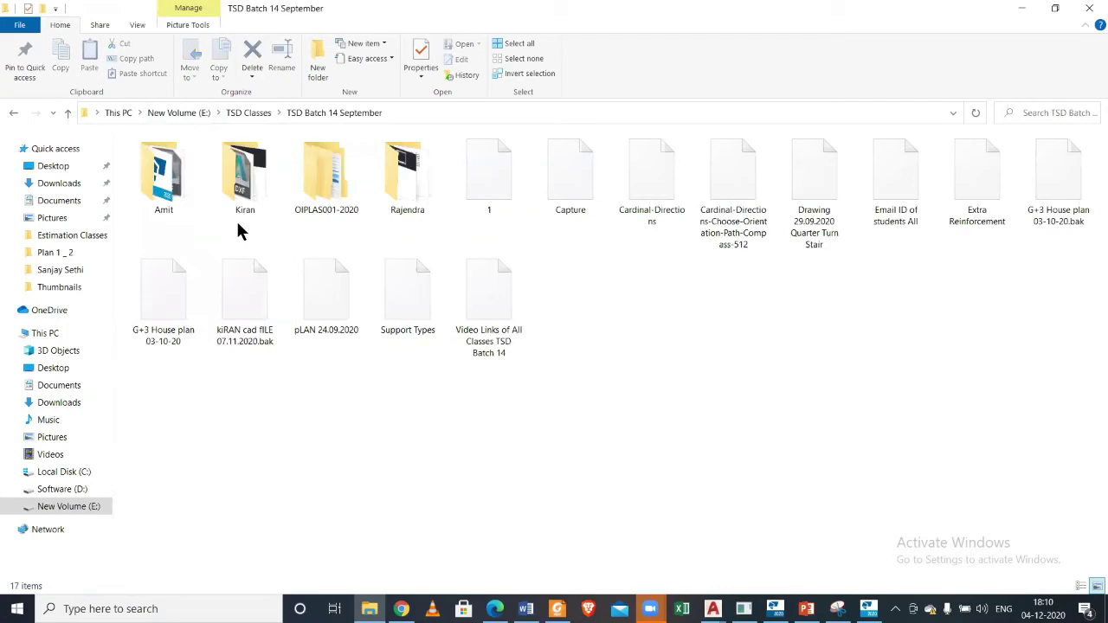
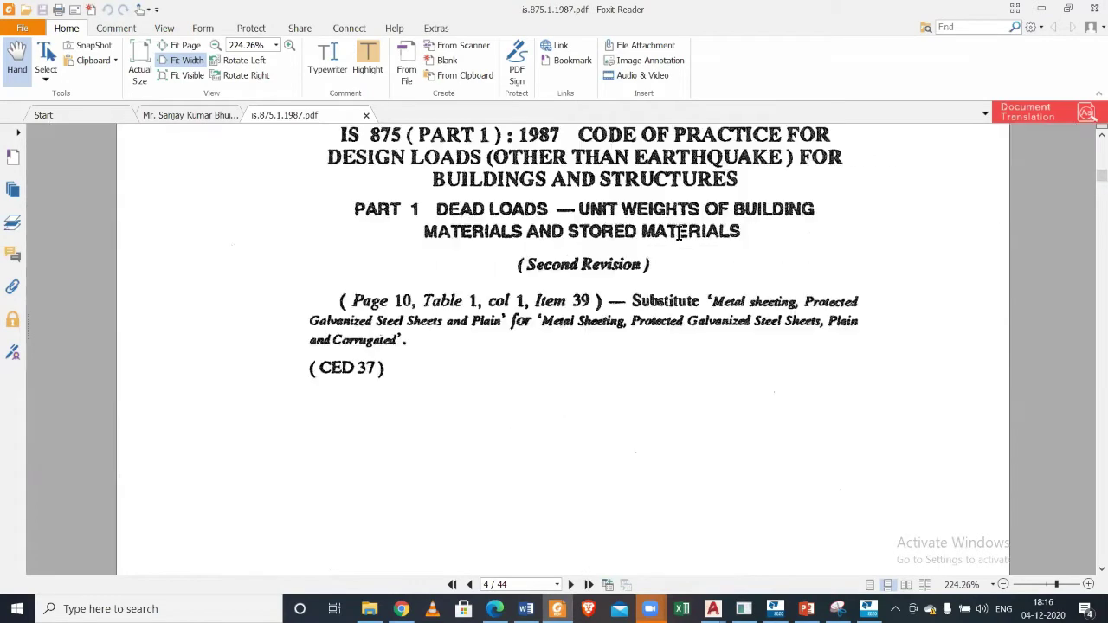
Read through the IS 875 (Part 1) contents pages and the foreword down to its list of the code's five parts.
scroll(682, 243, "down", 8)
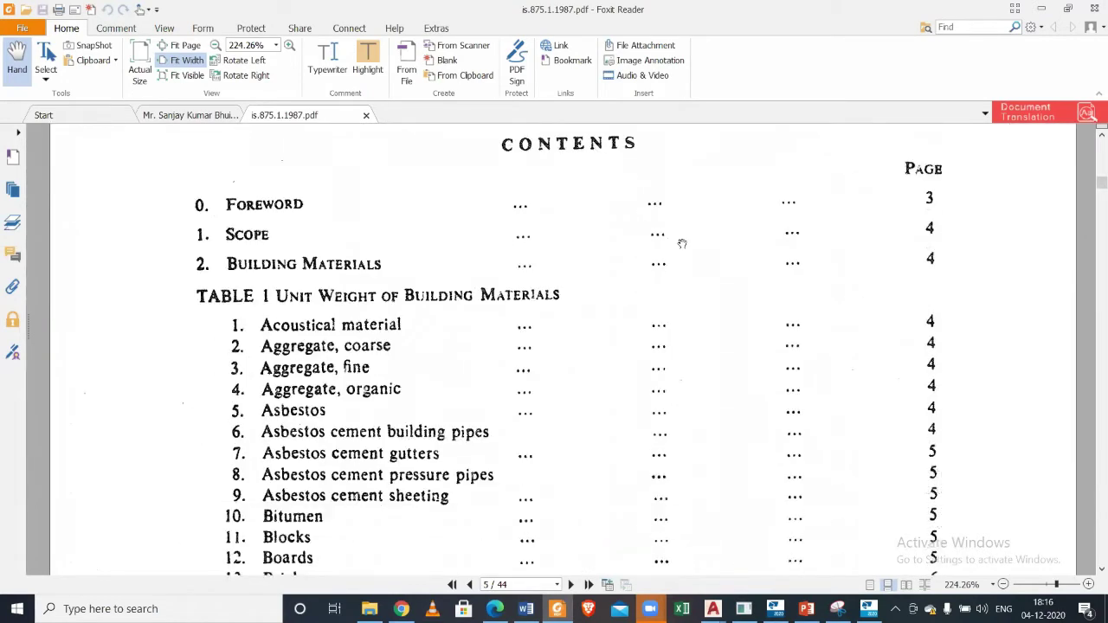
scroll(682, 243, "down", 10)
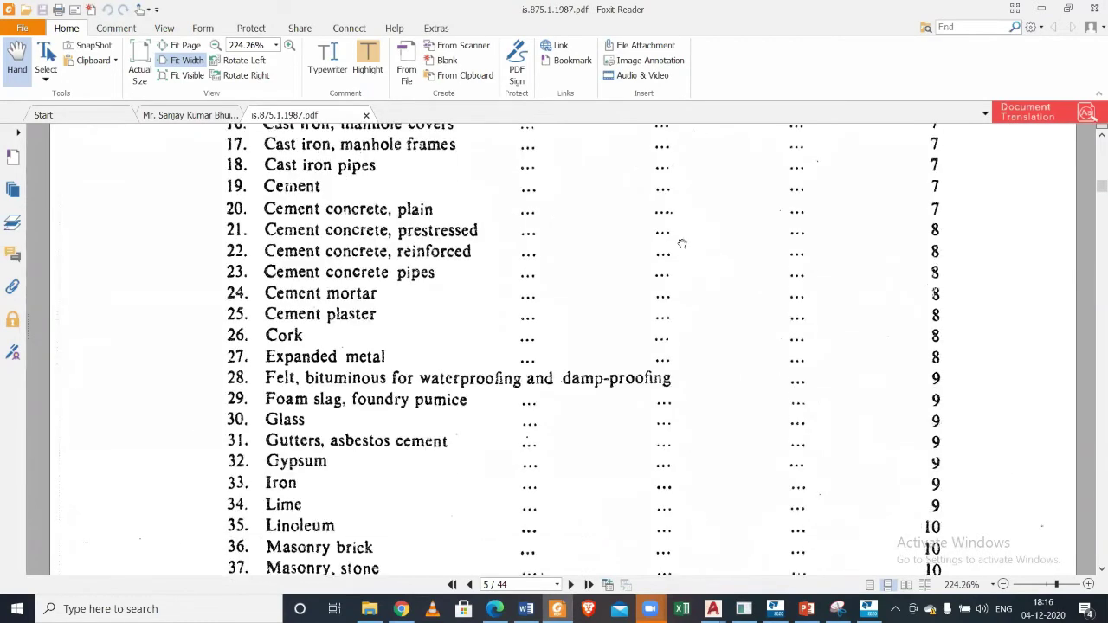
scroll(682, 244, "down", 12)
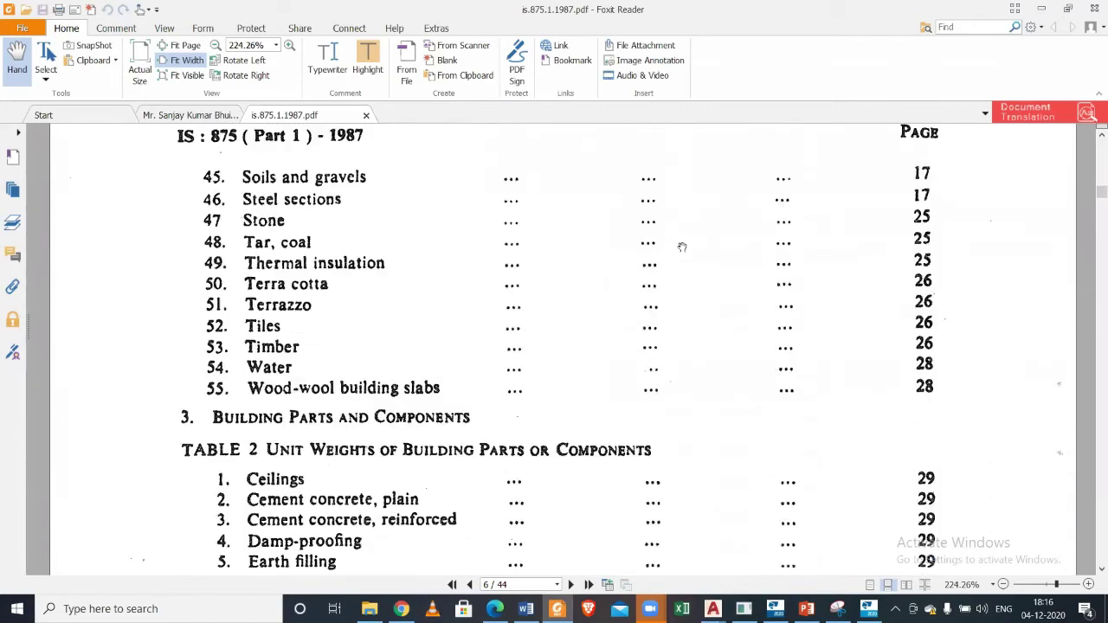
scroll(682, 248, "down", 12)
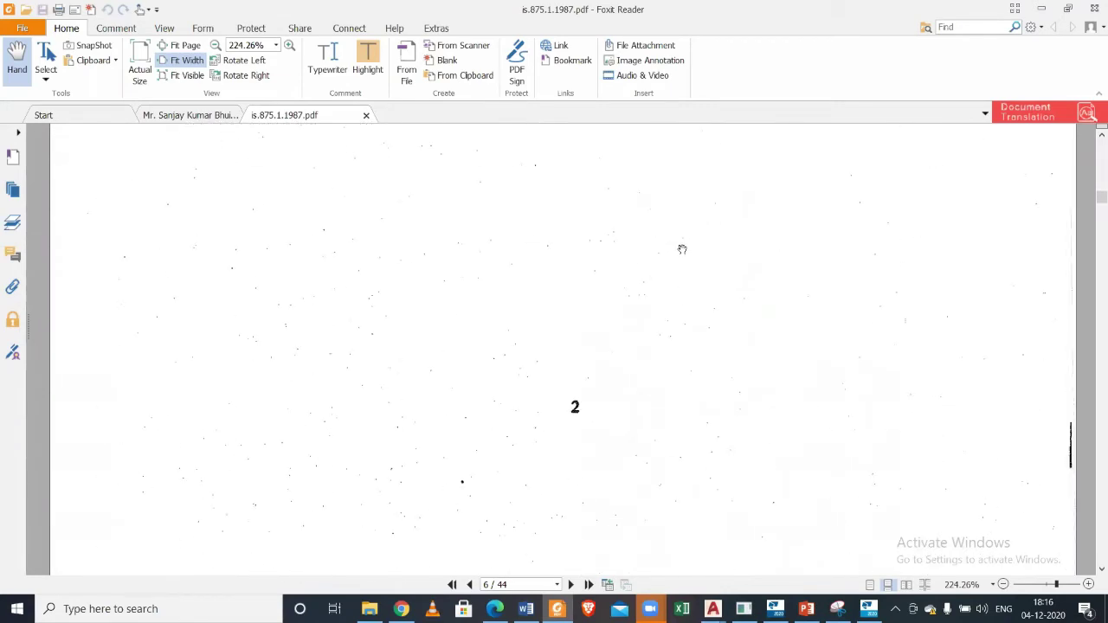
scroll(683, 249, "down", 12)
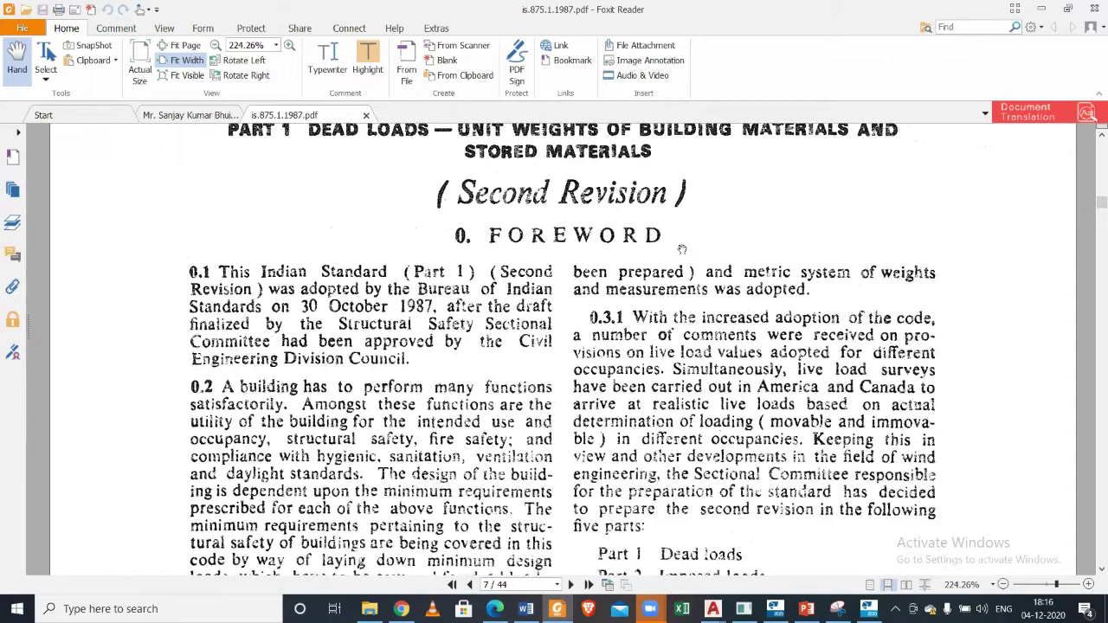
scroll(681, 245, "up", 5)
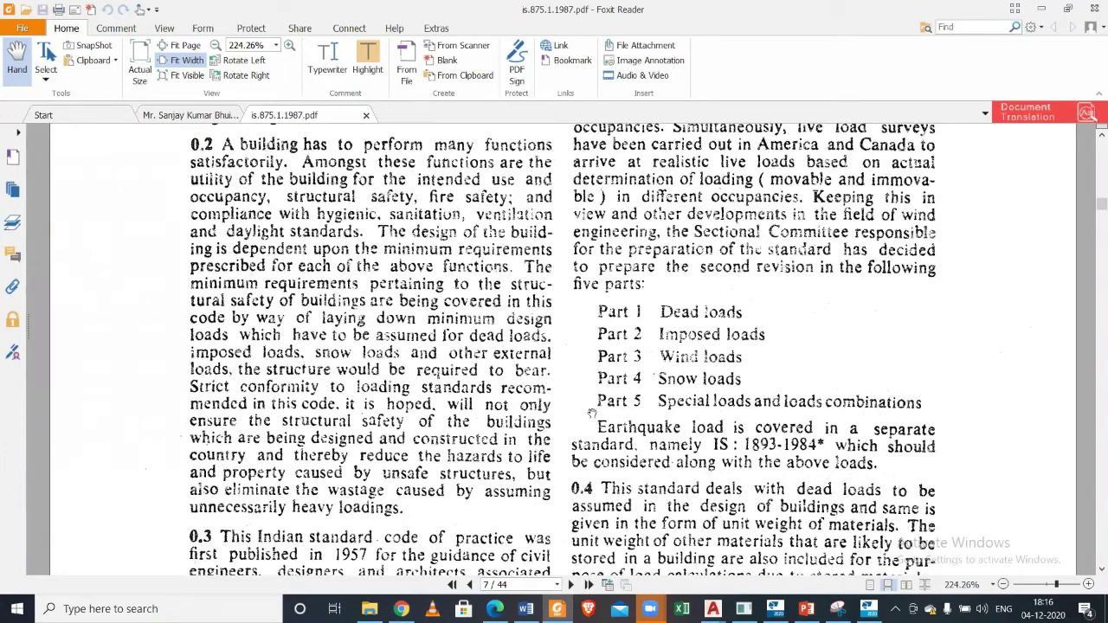
Read the rest of the foreword and the Scope and Building Materials clauses down to the start of Table 1.
scroll(847, 381, "down", 10)
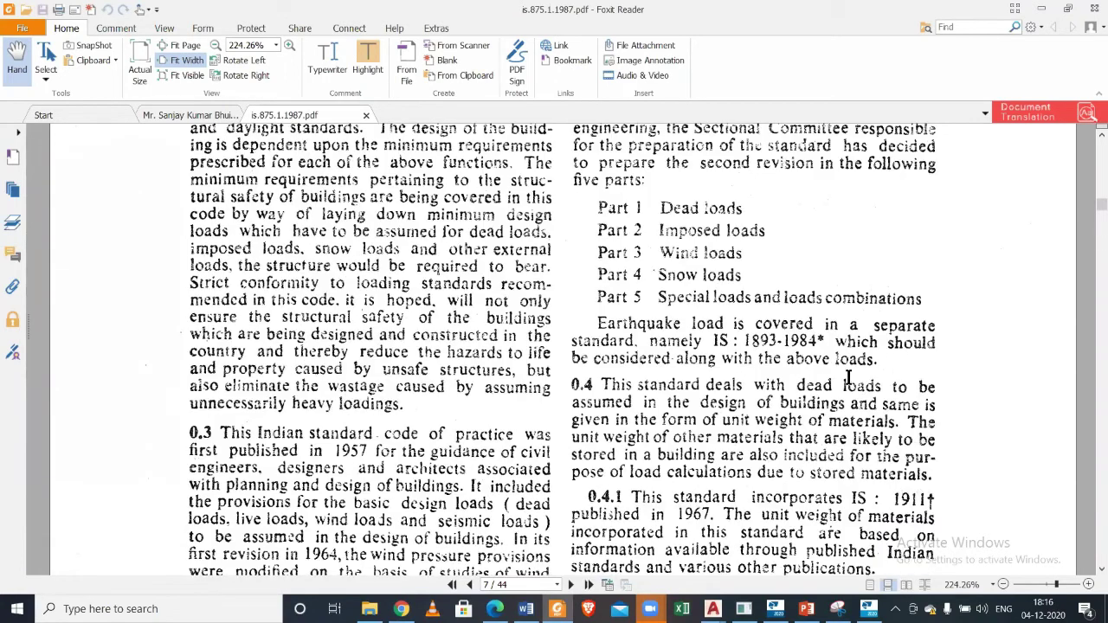
scroll(846, 372, "down", 15)
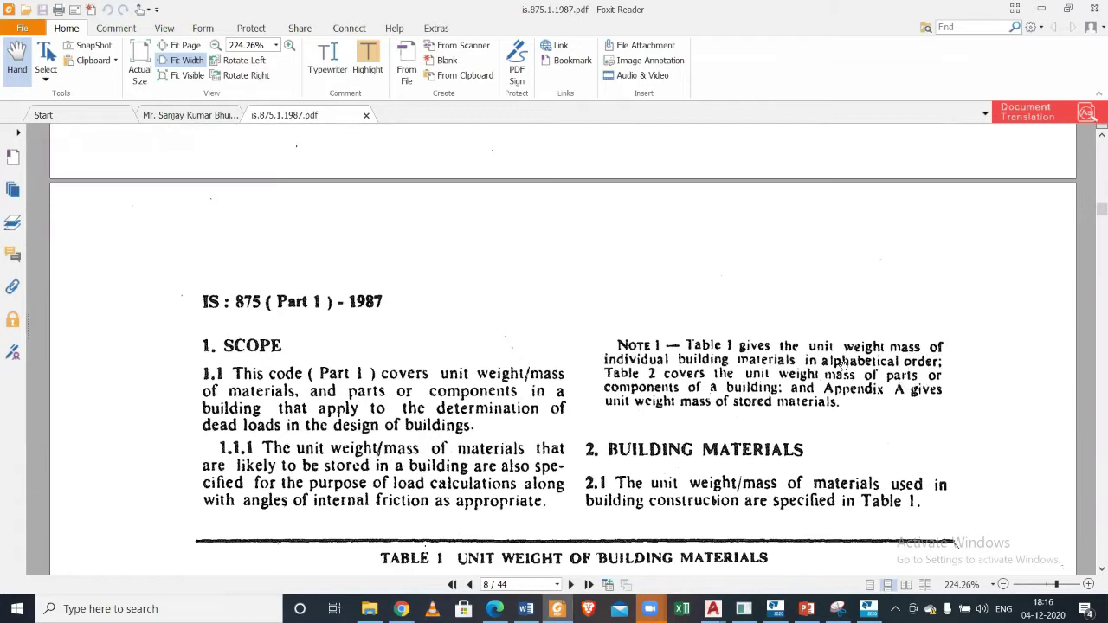
scroll(844, 360, "up", 3)
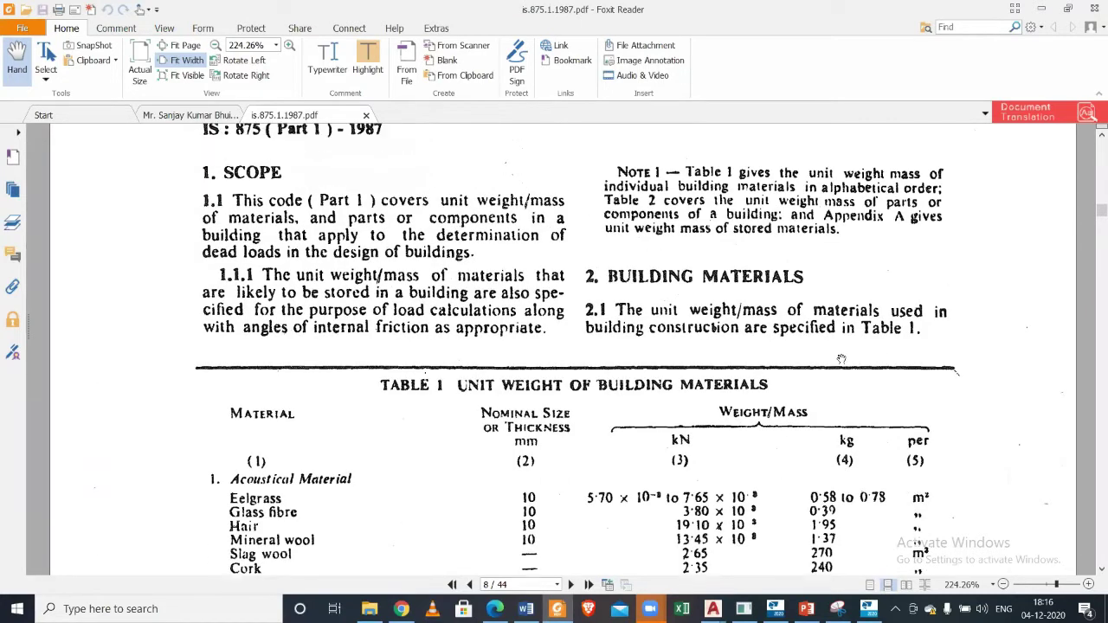
scroll(840, 359, "down", 4)
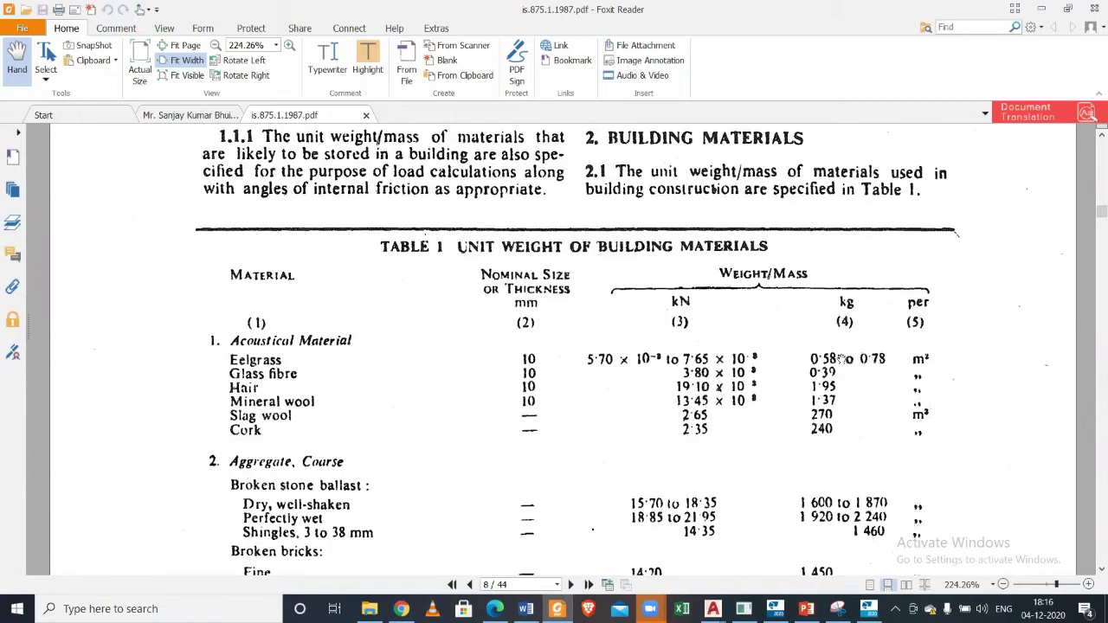
Look through Table 1's coarse and fine aggregates and select the river sand unit weight in kN.
scroll(840, 356, "down", 4)
scroll(579, 334, "down", 3)
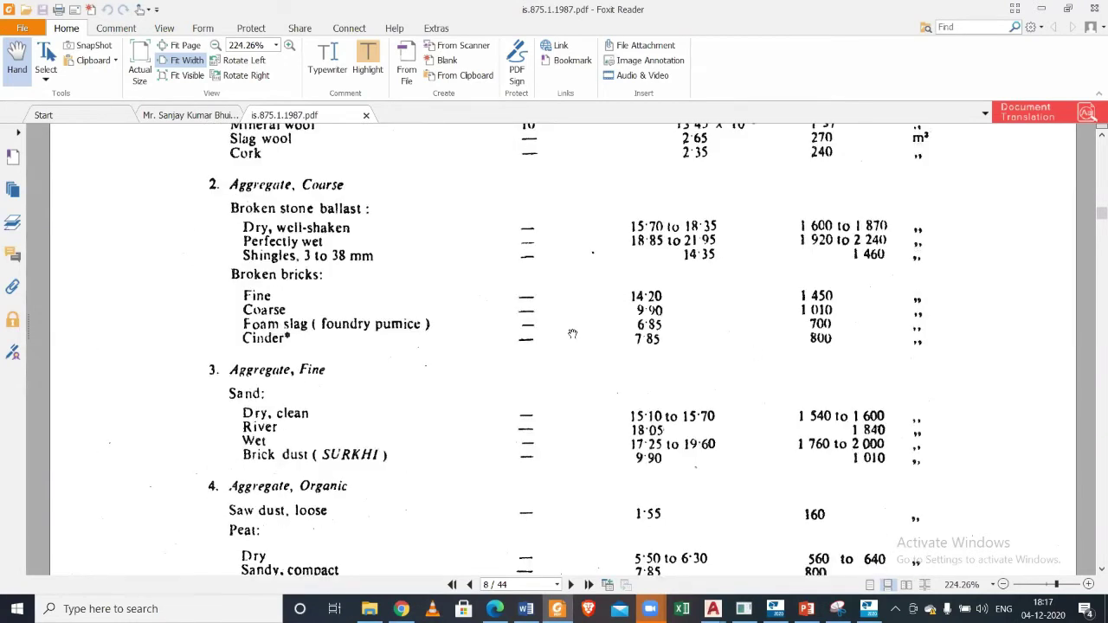
scroll(572, 335, "up", 4)
scroll(572, 333, "down", 5)
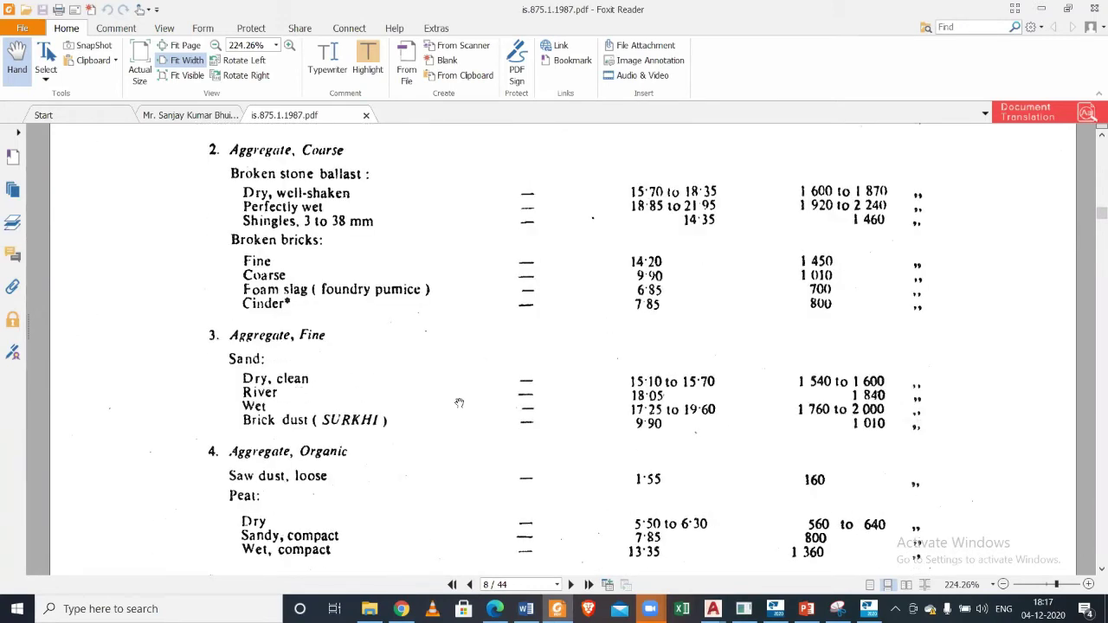
left_click_drag(675, 395, 622, 393)
Continue through Table 1 to item 13, Bricks, and select the kN unit weight range of common burnt clay bricks.
scroll(660, 402, "down", 2)
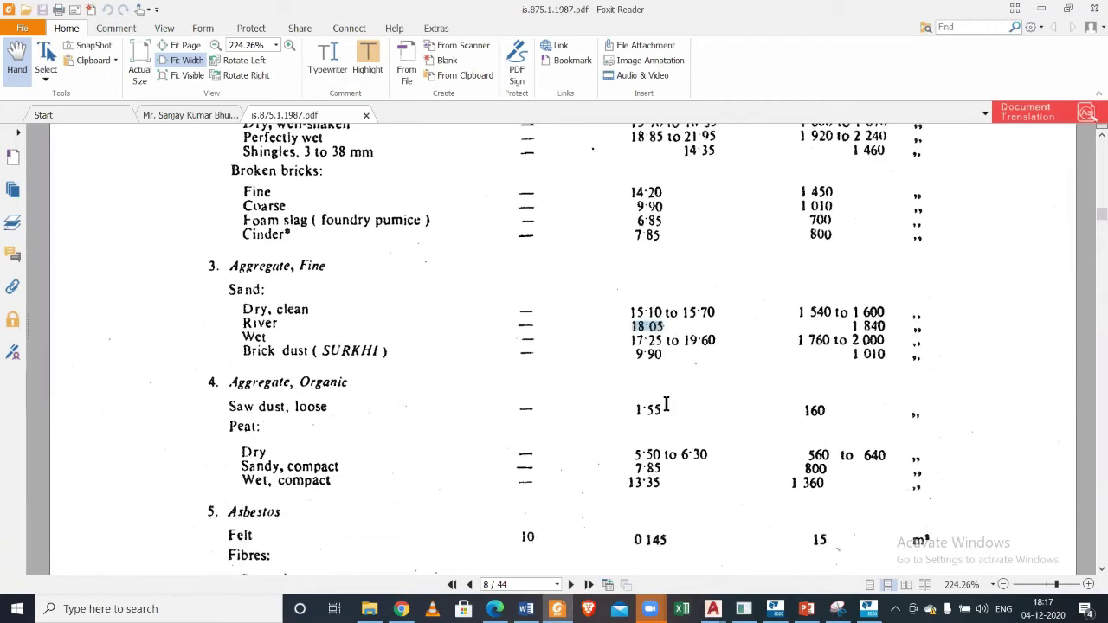
scroll(666, 405, "down", 1)
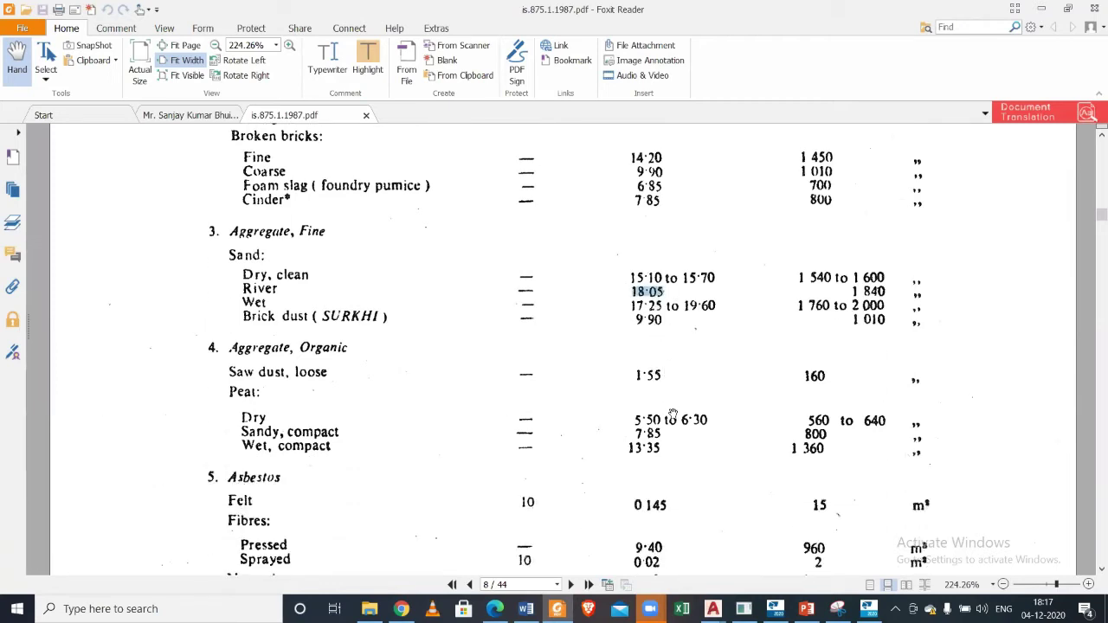
scroll(672, 408, "down", 1)
scroll(672, 408, "down", 3)
scroll(672, 412, "down", 5)
scroll(672, 414, "down", 14)
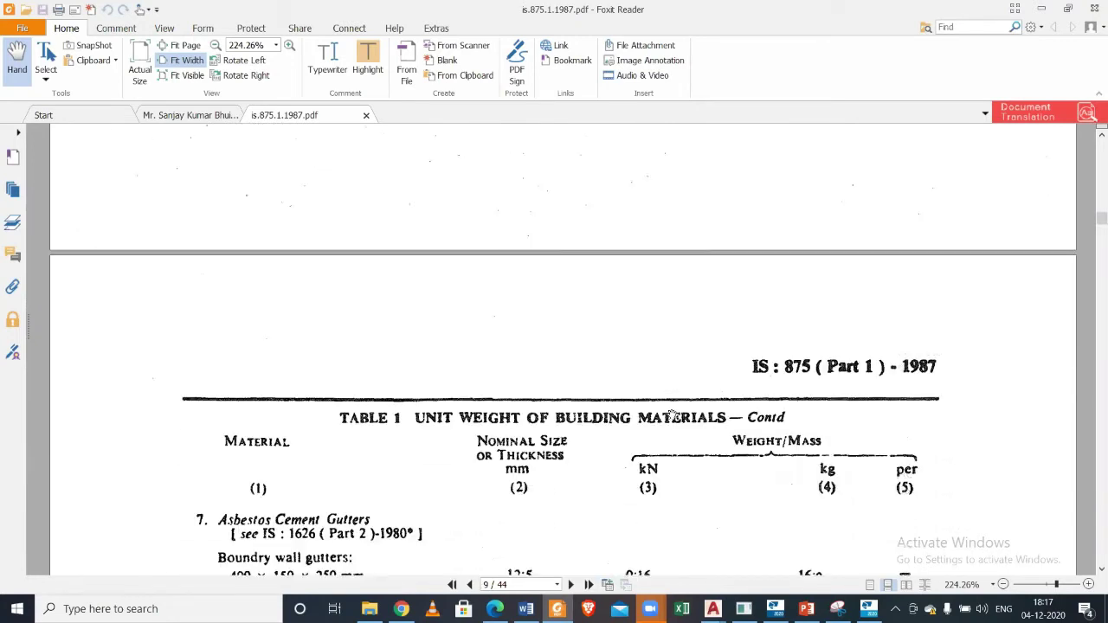
scroll(672, 415, "down", 11)
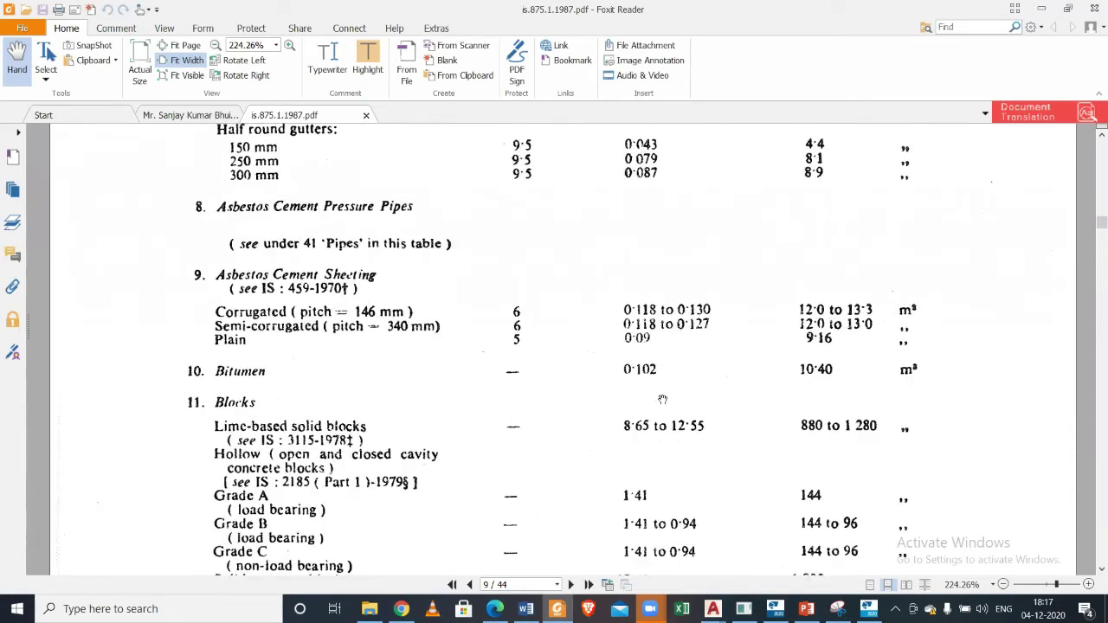
scroll(664, 405, "down", 5)
scroll(662, 398, "down", 16)
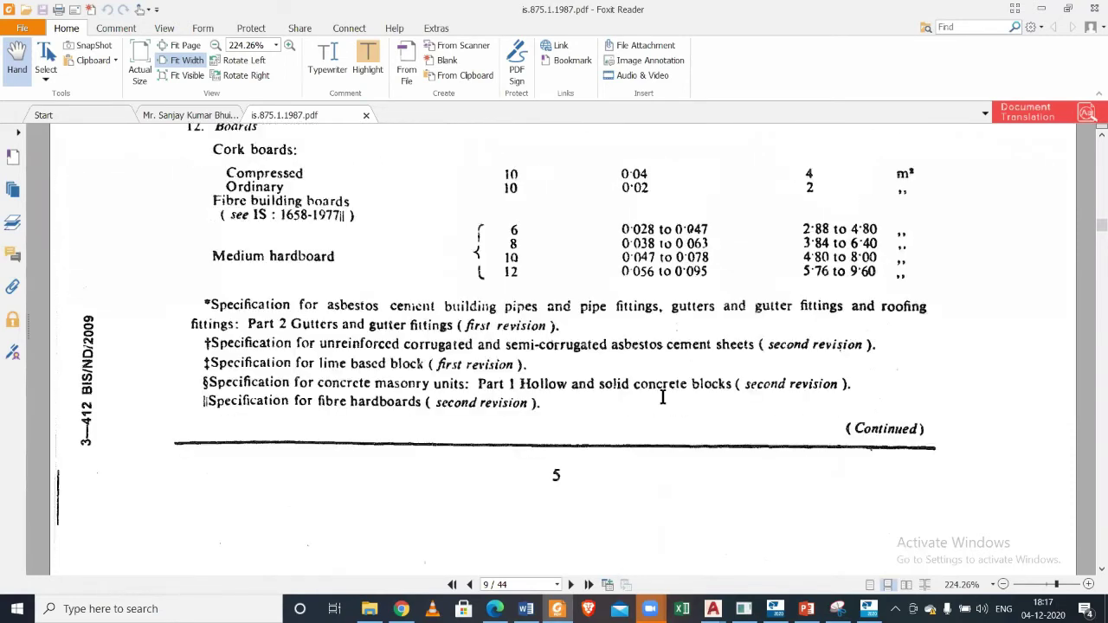
scroll(663, 397, "down", 19)
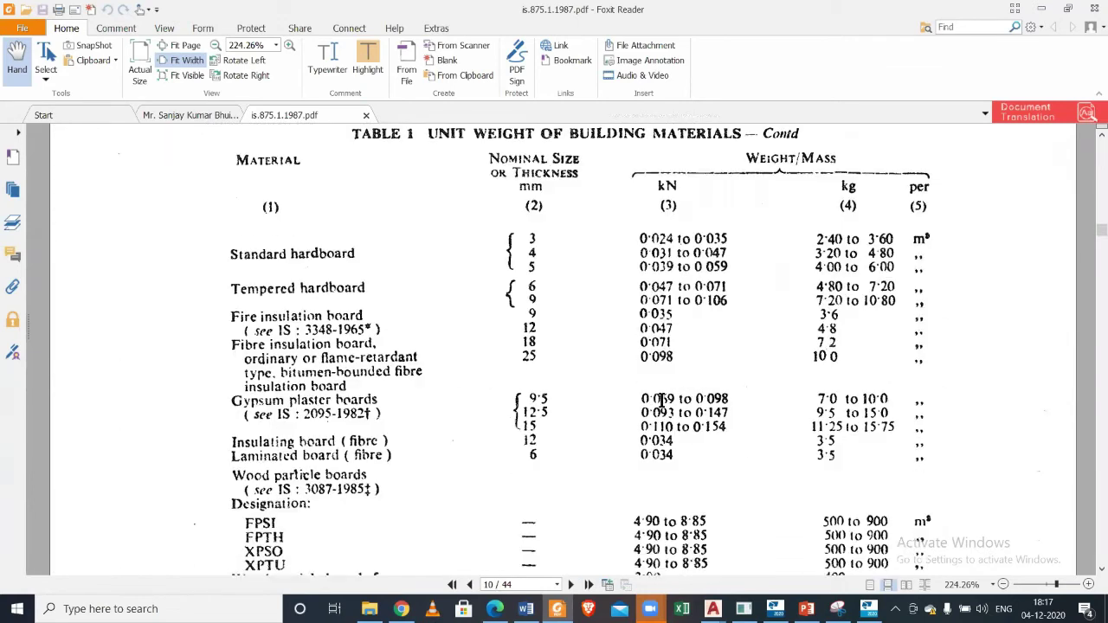
scroll(661, 397, "down", 8)
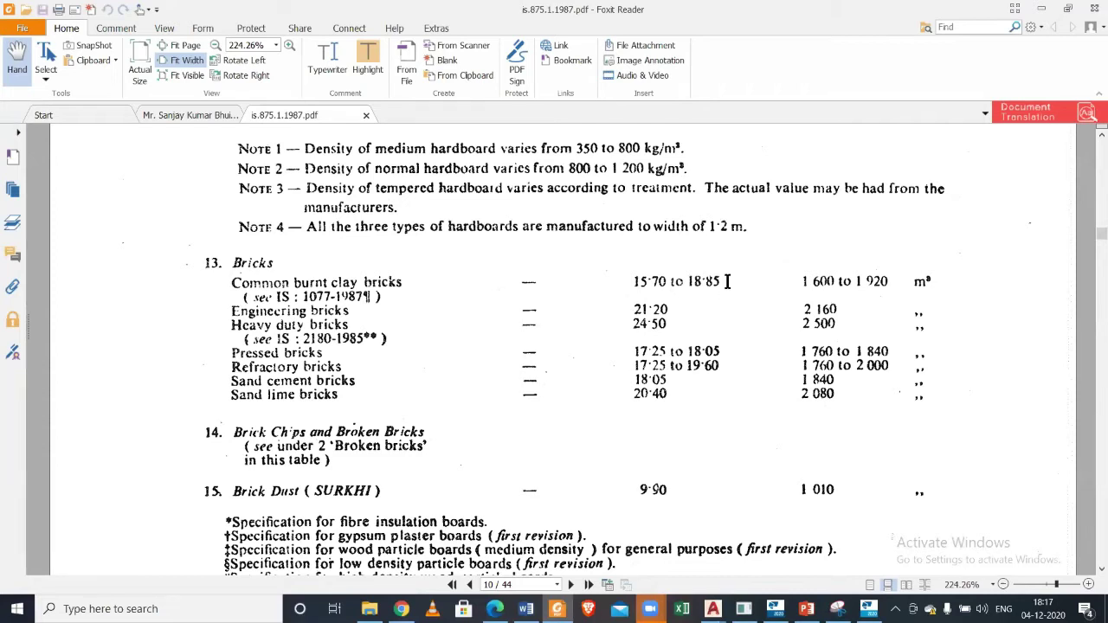
left_click_drag(727, 282, 630, 274)
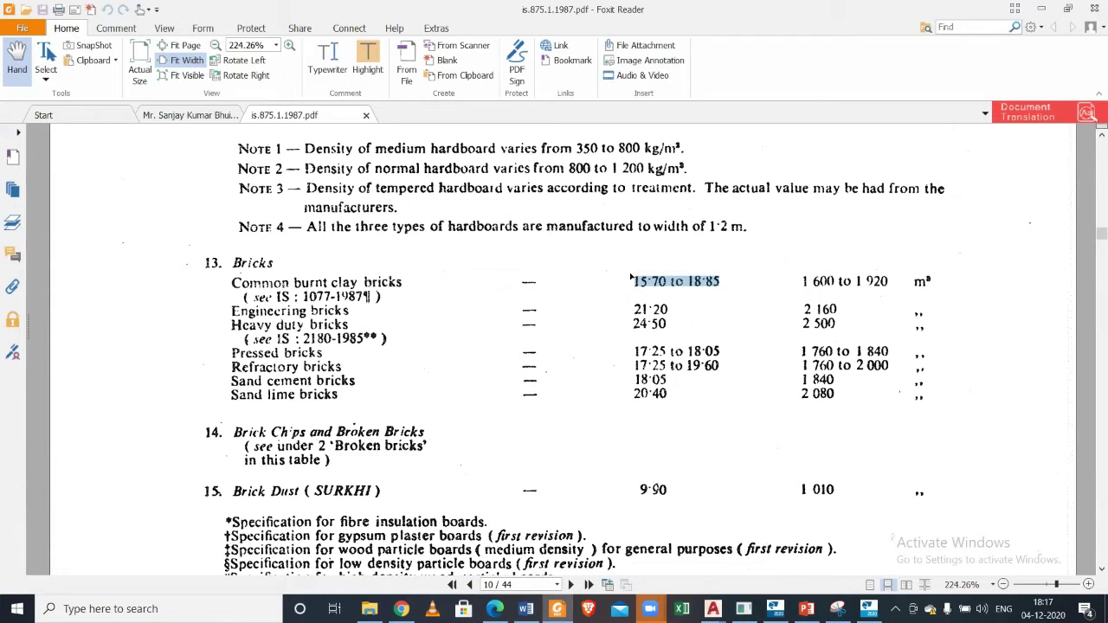
left_click(668, 288)
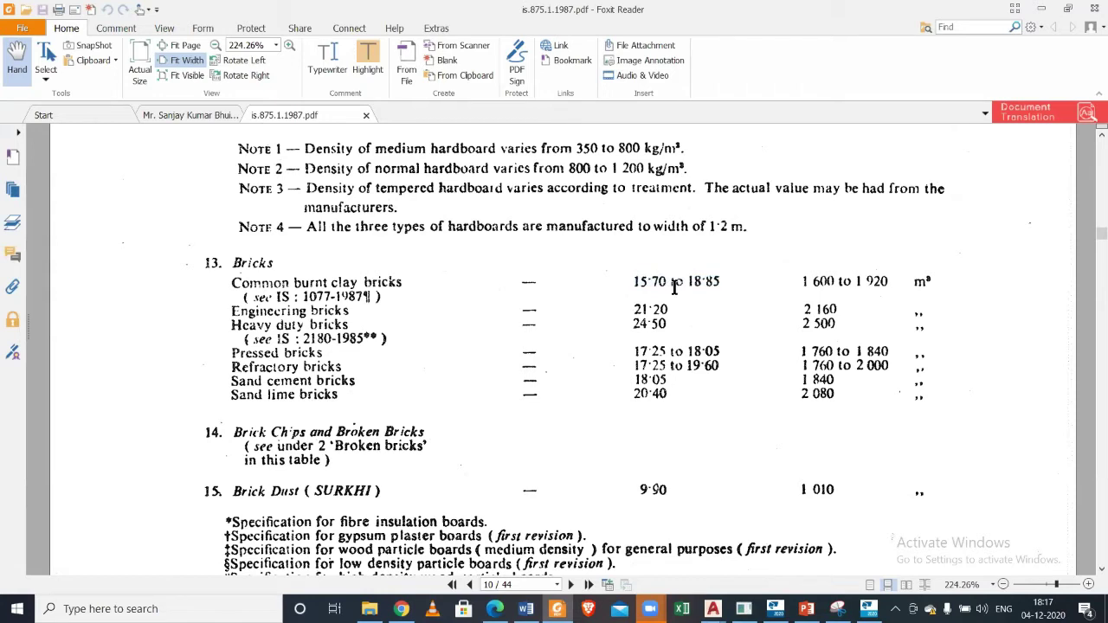
Read the remaining brick entries and the unit weights under Cement and Cement Concrete, Plain in Table 1.
scroll(675, 287, "down", 1)
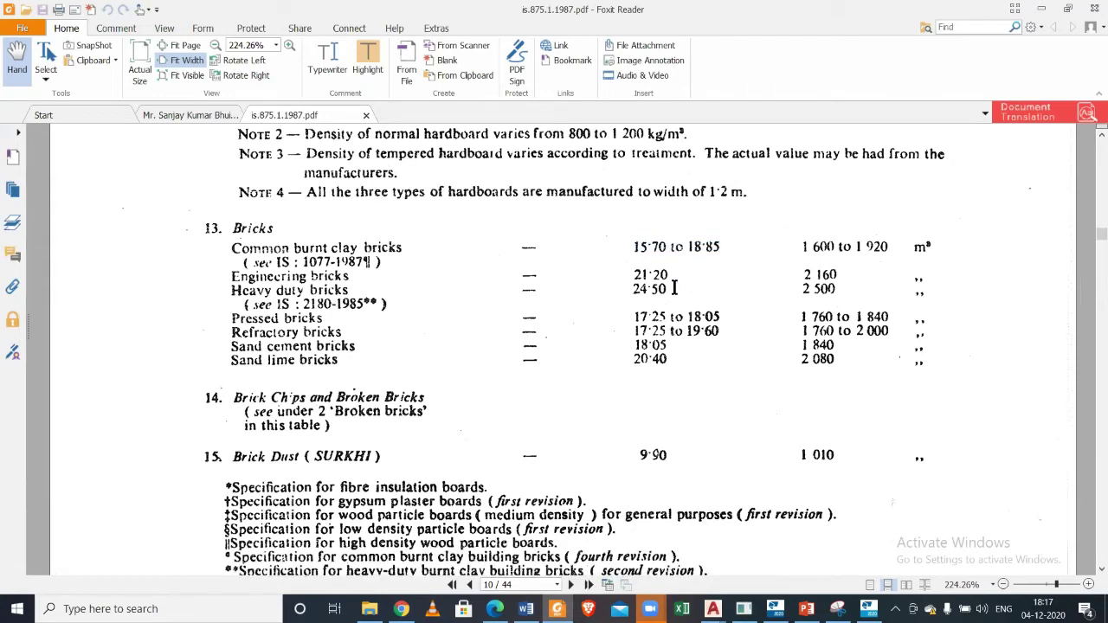
scroll(674, 288, "down", 1)
scroll(675, 288, "down", 1)
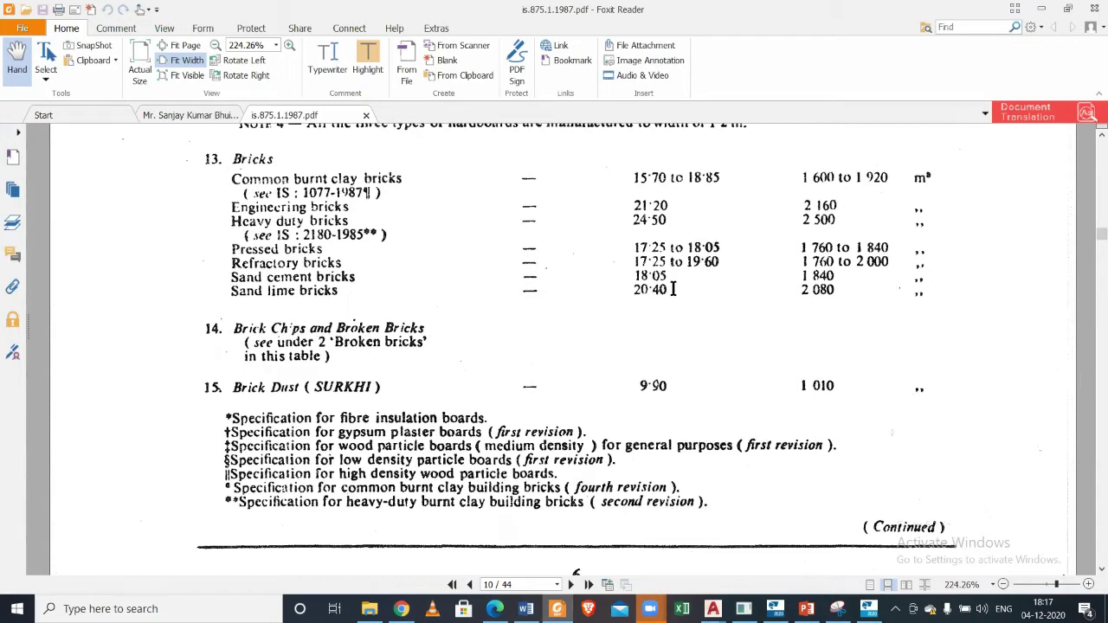
scroll(674, 287, "down", 6)
scroll(672, 295, "down", 20)
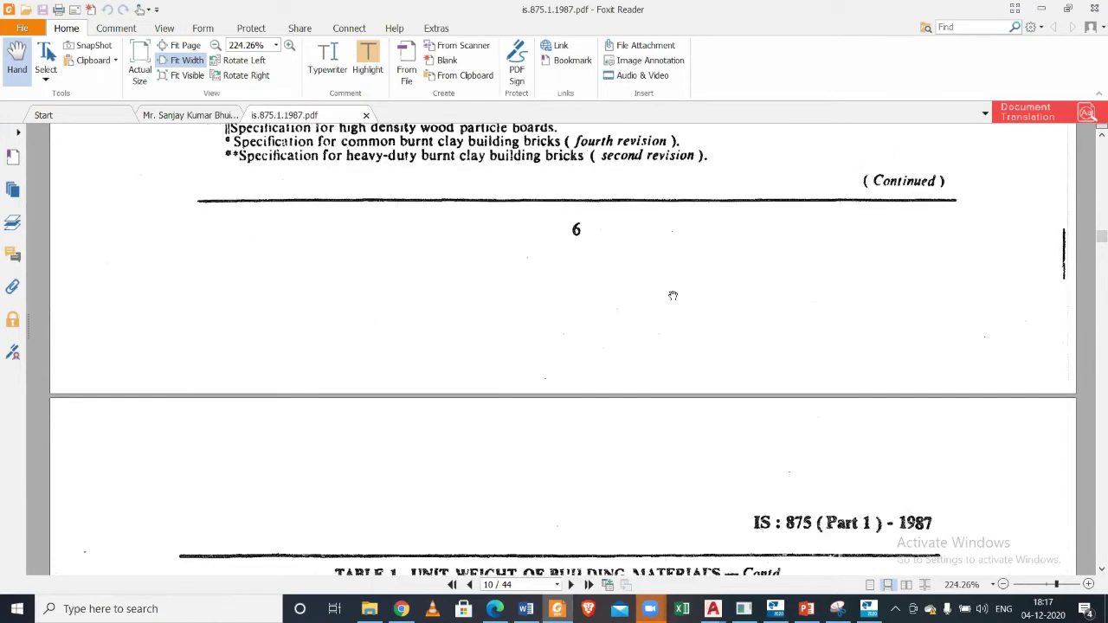
scroll(672, 295, "down", 16)
scroll(673, 296, "down", 1)
scroll(673, 295, "up", 7)
scroll(673, 295, "down", 7)
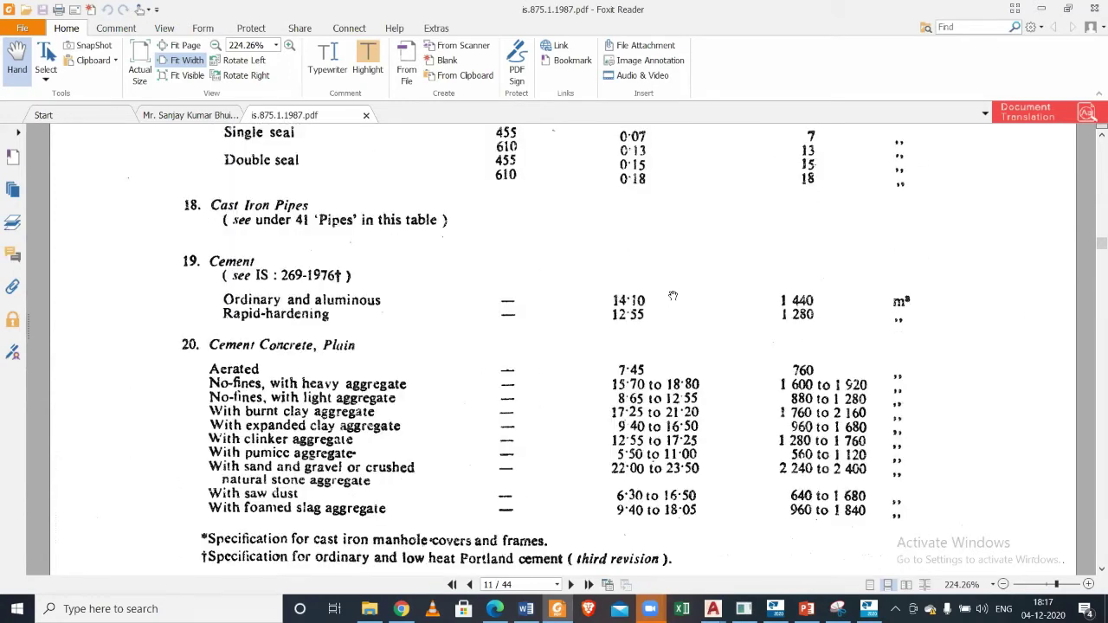
scroll(673, 296, "down", 3)
scroll(673, 295, "down", 4)
scroll(673, 296, "up", 6)
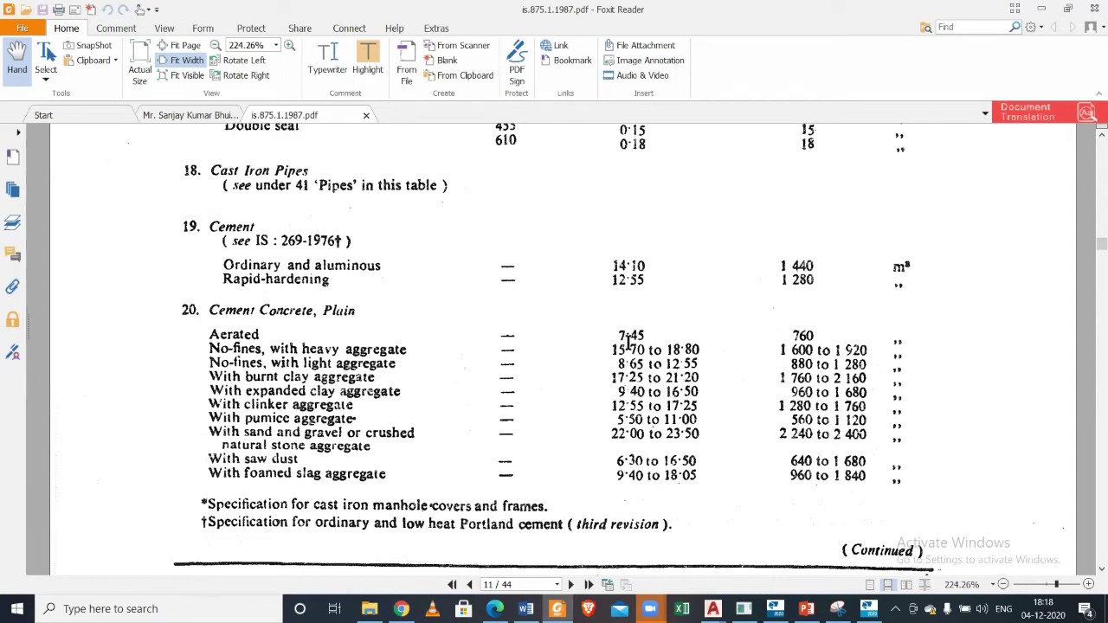
Find the reinforced concrete, cement mortar and cement plaster entries and select the kN unit weights of mortar and plaster.
scroll(601, 373, "down", 10)
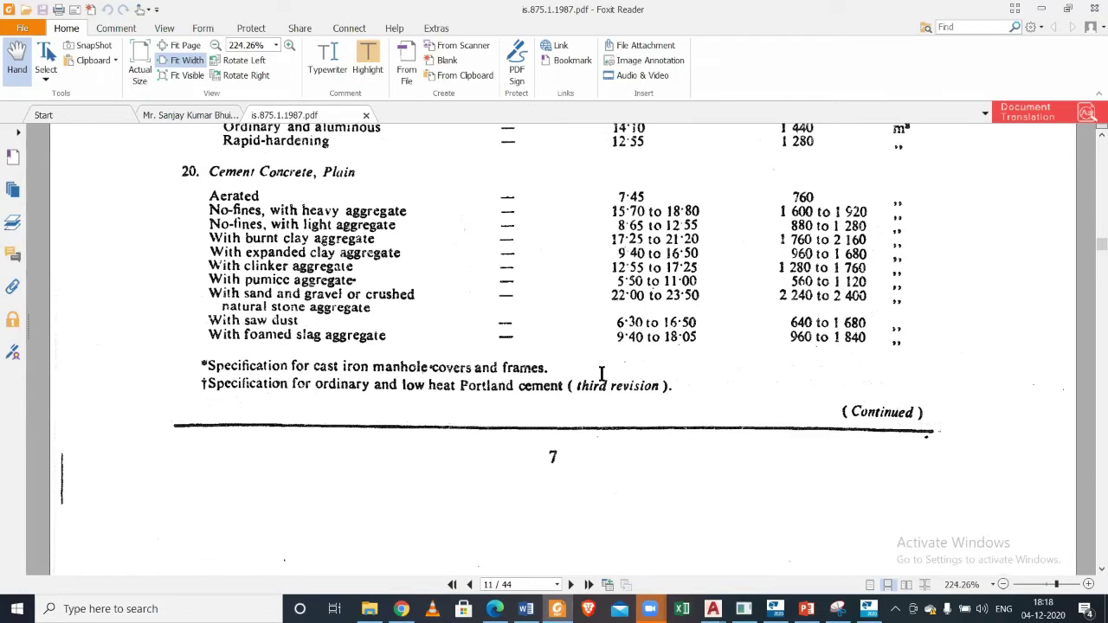
scroll(601, 380, "down", 4)
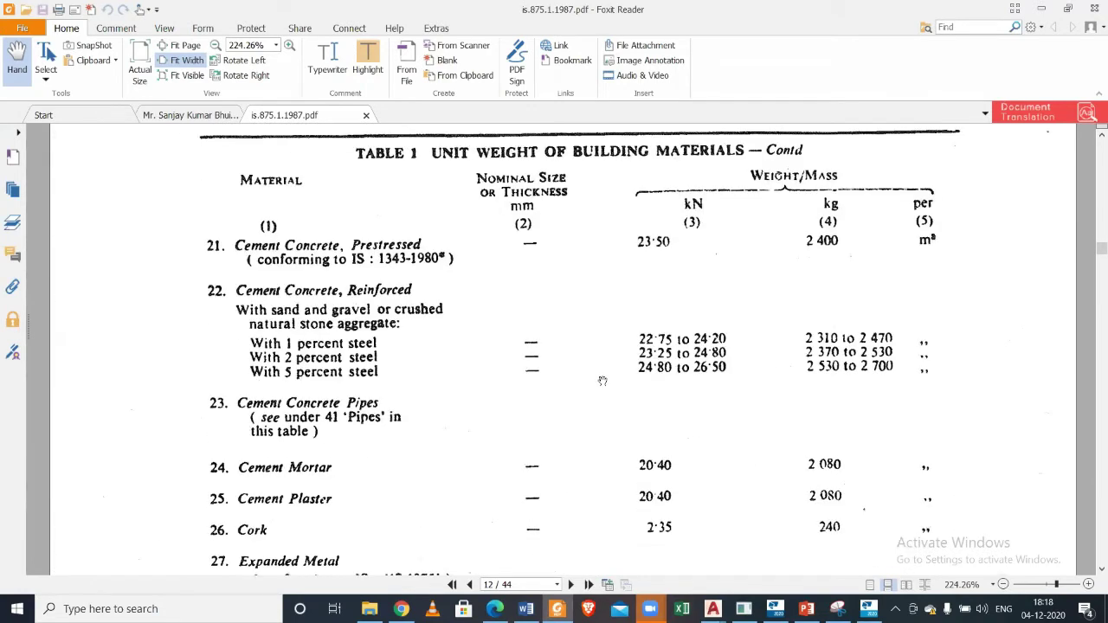
scroll(602, 381, "down", 2)
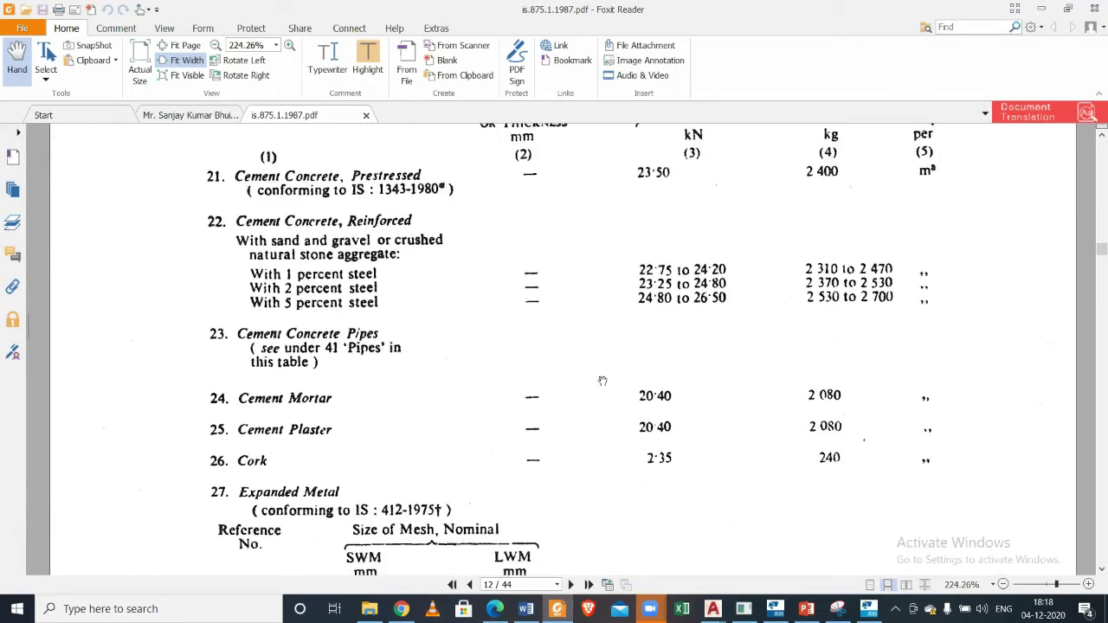
scroll(625, 374, "up", 1)
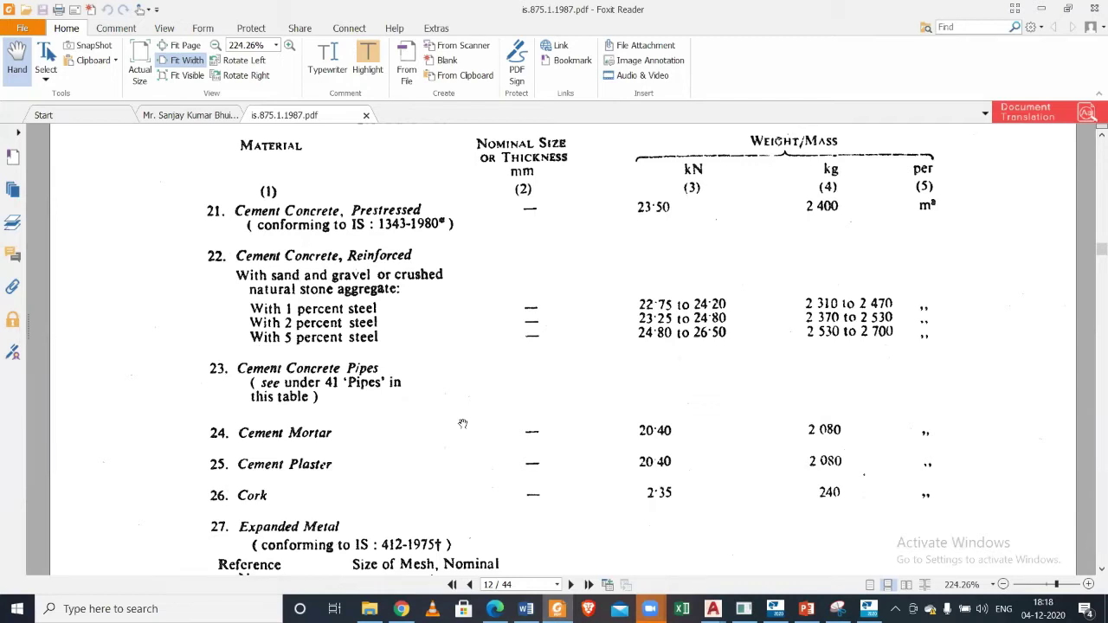
left_click_drag(637, 430, 654, 431)
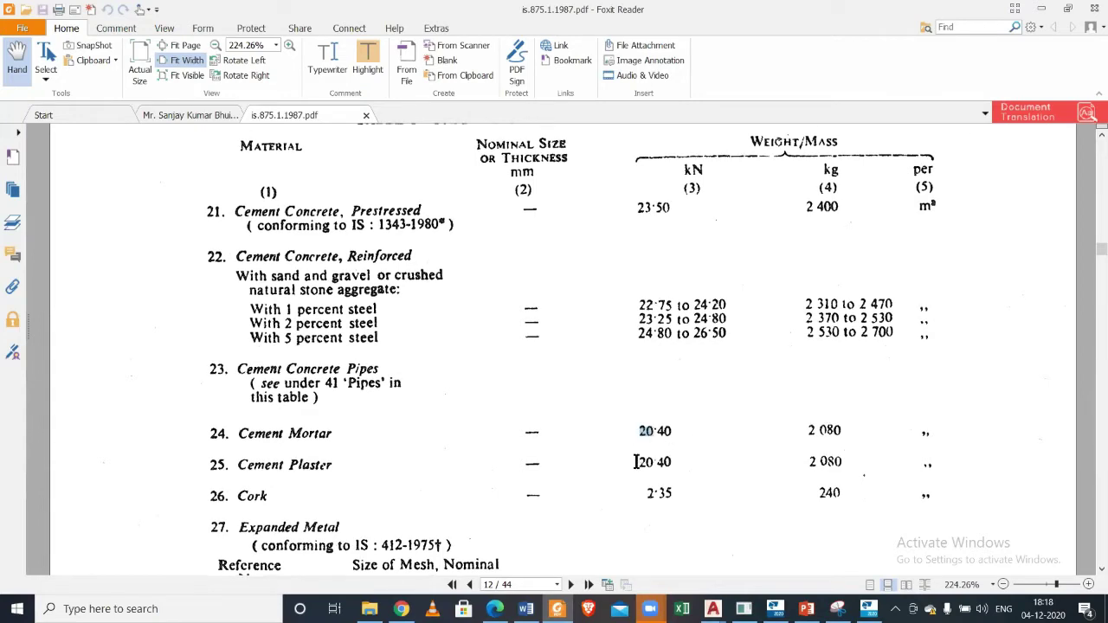
left_click_drag(635, 462, 673, 463)
Select the kN unit weight range for reinforced cement concrete with 1 percent steel and mark it in the document.
left_click_drag(637, 303, 727, 326)
left_click(630, 329)
double_click(726, 301)
left_click(648, 304)
mouse_move(740, 309)
left_mouse_down()
mouse_move(639, 311)
mouse_move(718, 322)
mouse_move(729, 312)
left_mouse_up()
left_click(637, 311)
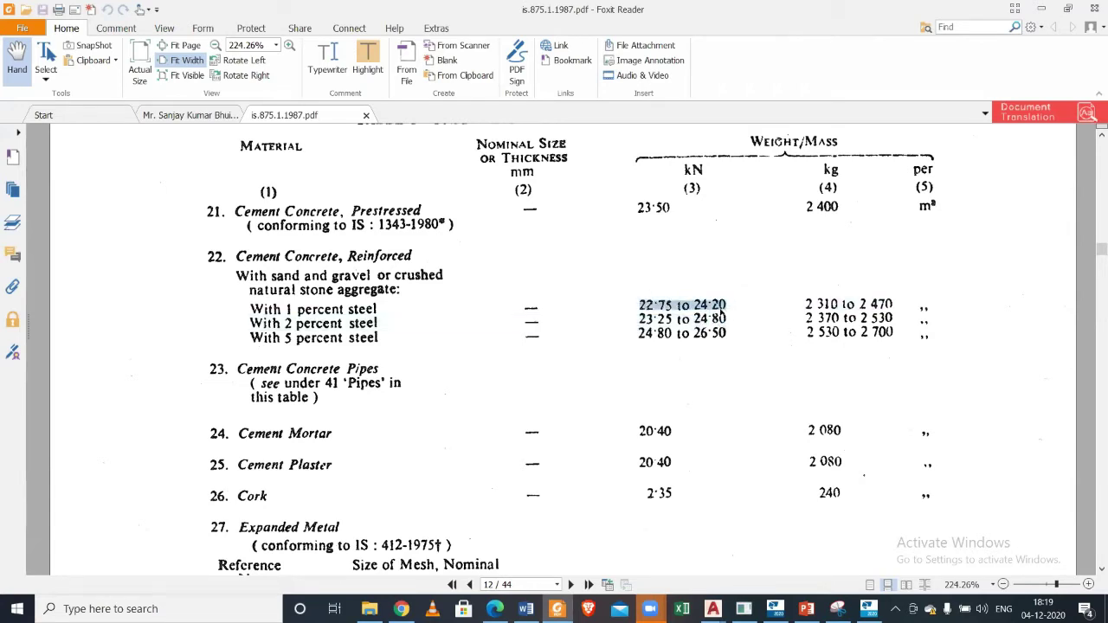
right_click(721, 310)
left_click(743, 351)
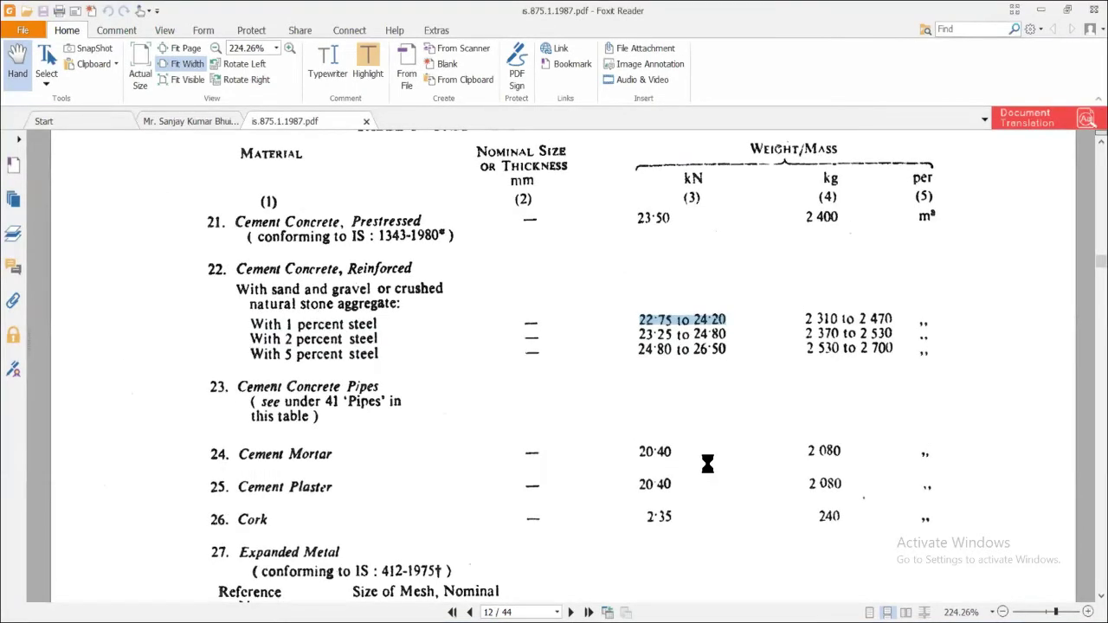
Continue through Table 1 to item 36, Masonry, Brick, and select the kN unit weight of common burnt clay brick masonry.
scroll(707, 465, "down", 10)
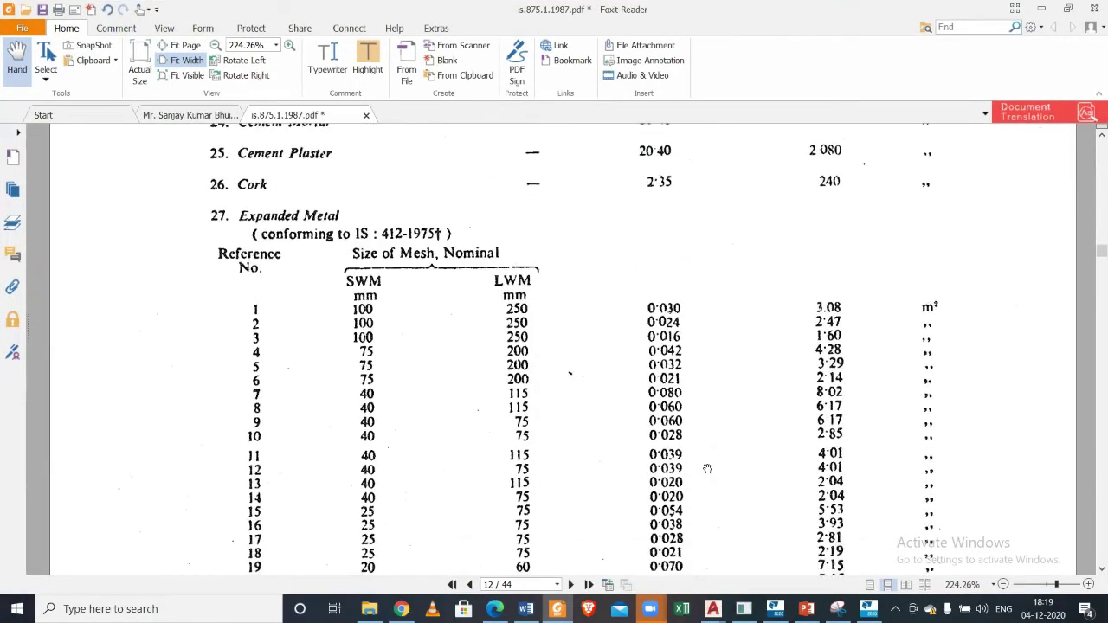
scroll(708, 468, "down", 12)
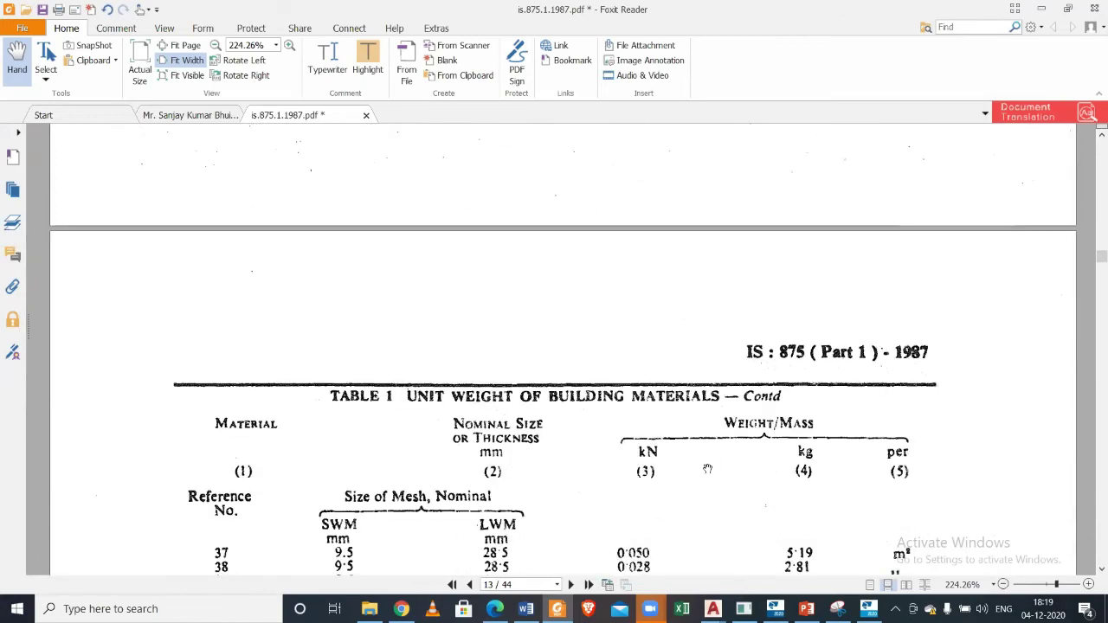
scroll(707, 468, "down", 3)
scroll(708, 468, "down", 13)
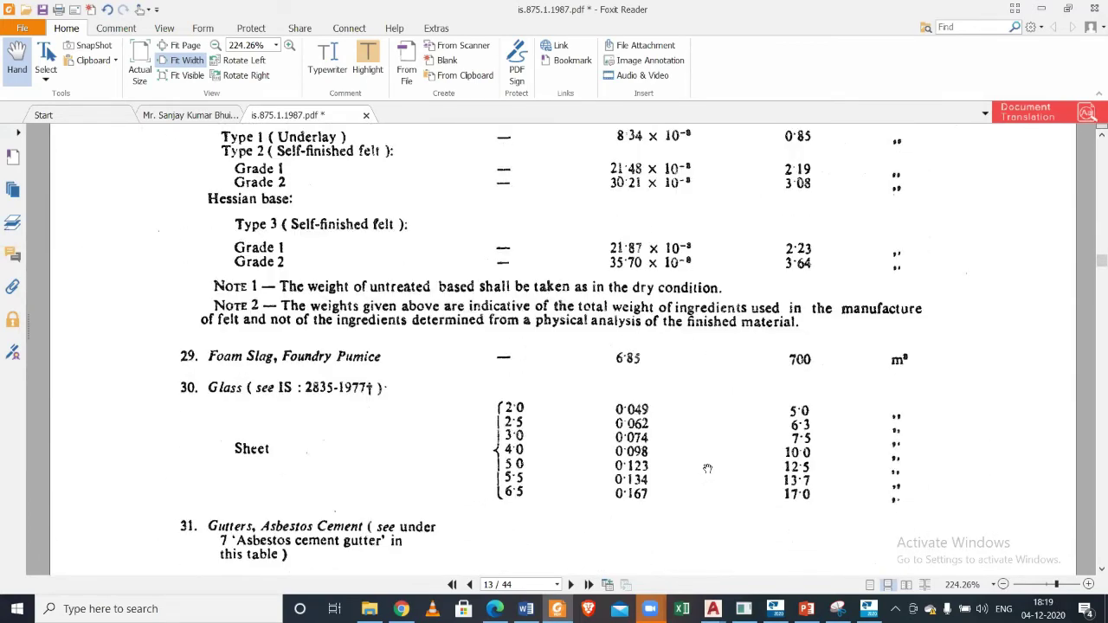
scroll(707, 469, "down", 7)
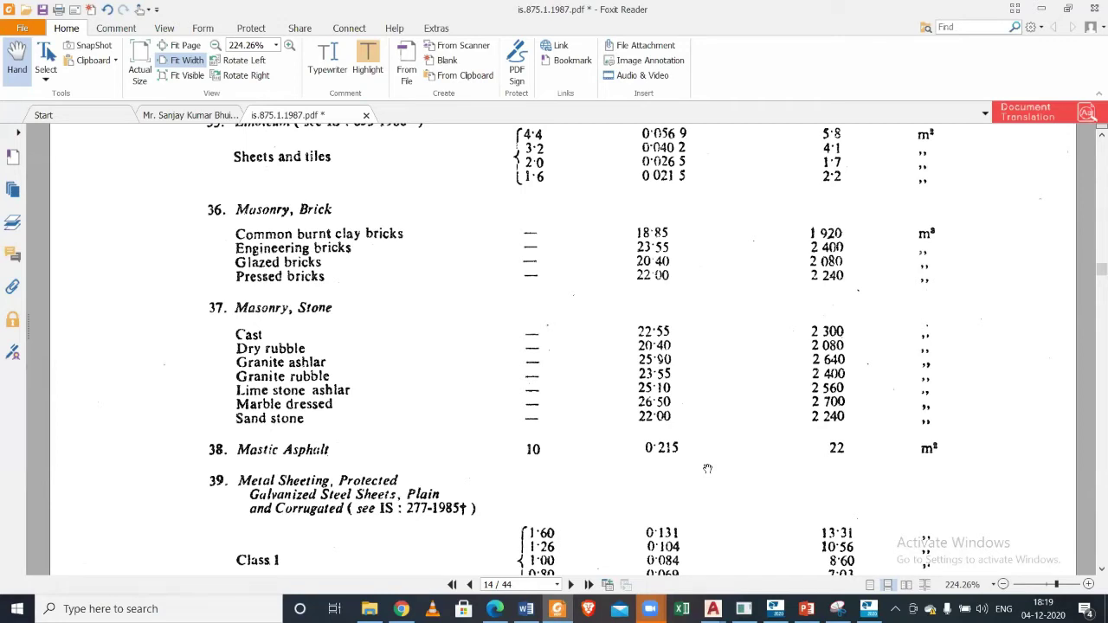
scroll(707, 468, "up", 2)
scroll(701, 451, "down", 1)
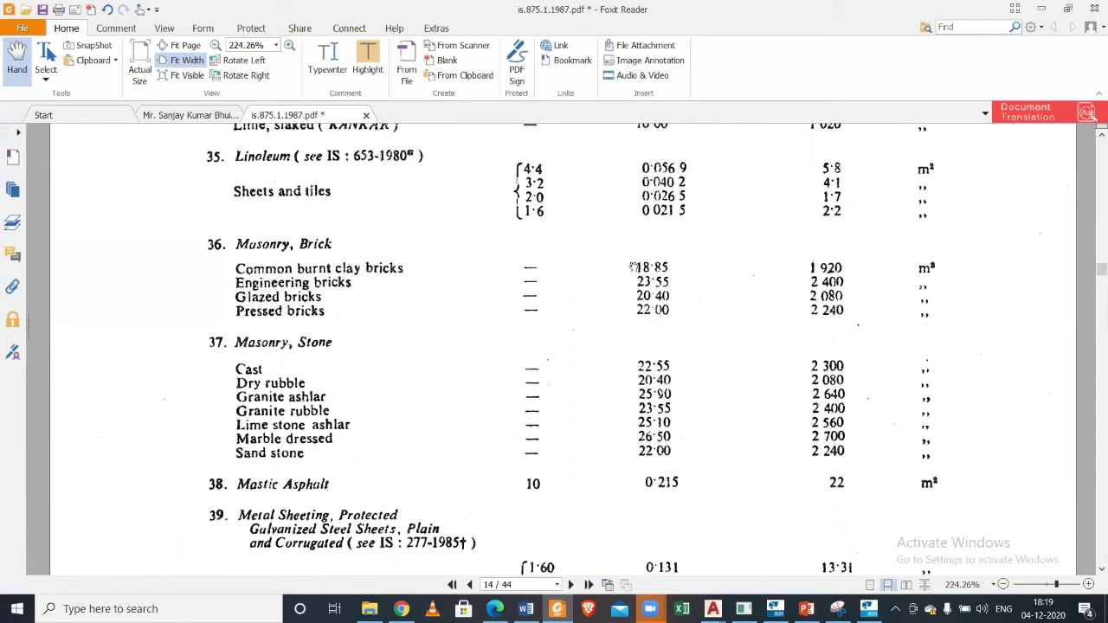
left_click_drag(669, 269, 640, 268)
Look through the remaining Table 1 entries, from stone masonry and mortar to pipes, and on to the document's last page.
scroll(638, 383, "down", 3)
scroll(638, 383, "down", 12)
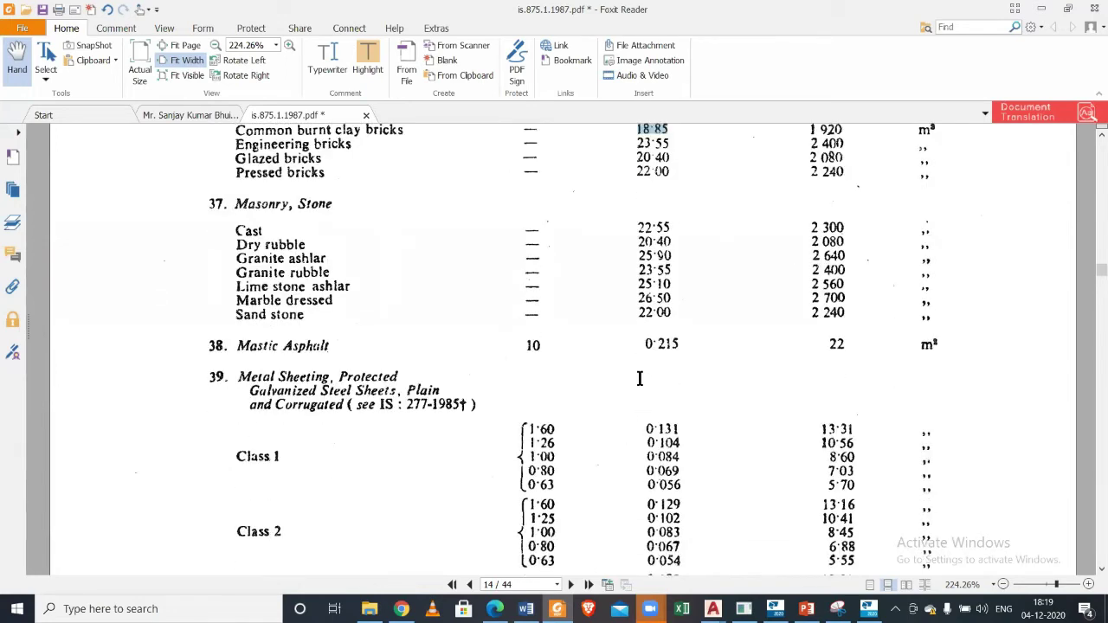
scroll(638, 381, "down", 4)
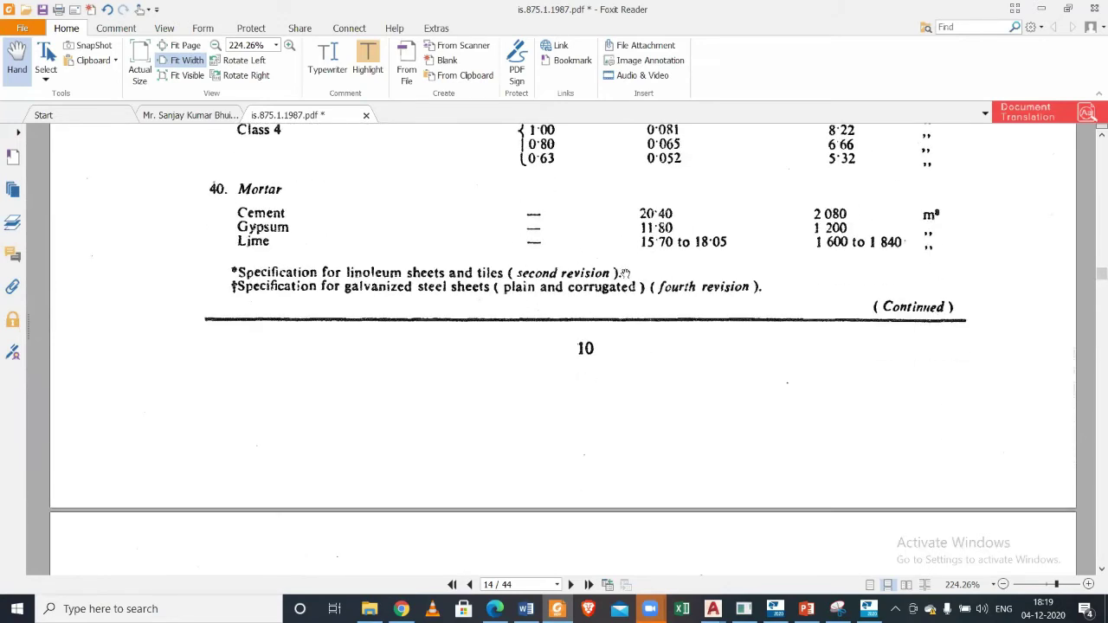
scroll(690, 321, "down", 8)
scroll(684, 325, "down", 15)
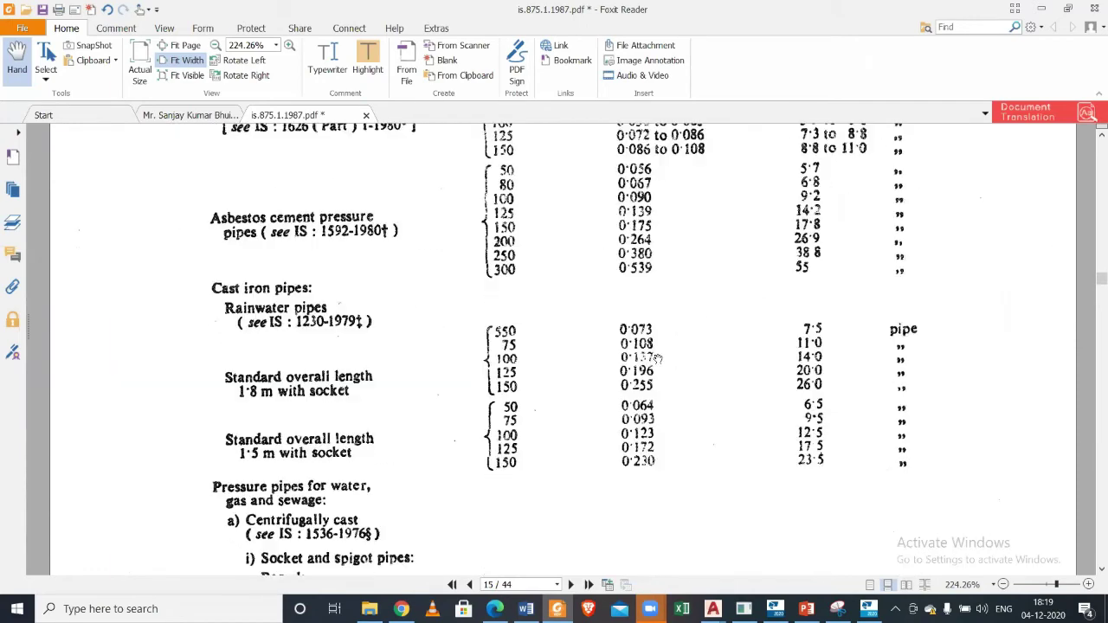
scroll(651, 371, "down", 15)
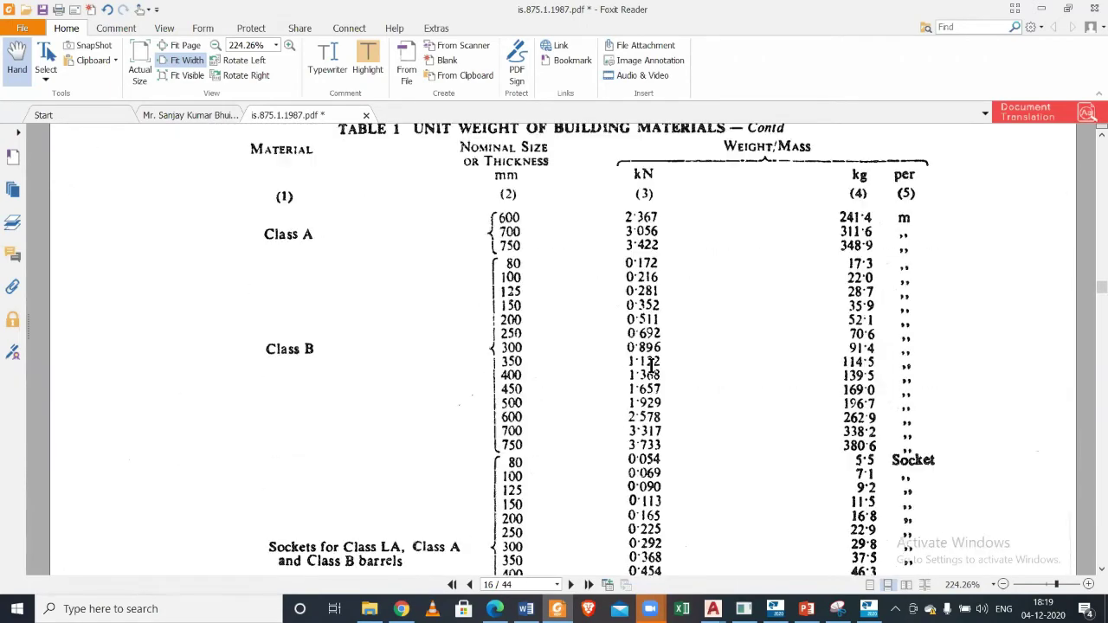
scroll(651, 374, "down", 15)
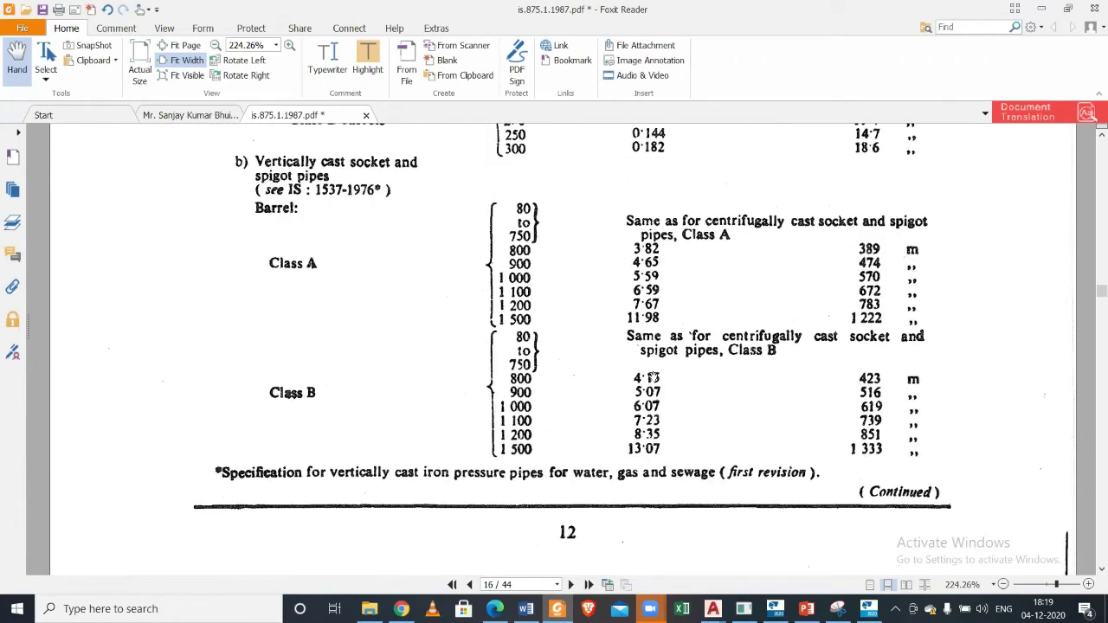
scroll(653, 375, "down", 15)
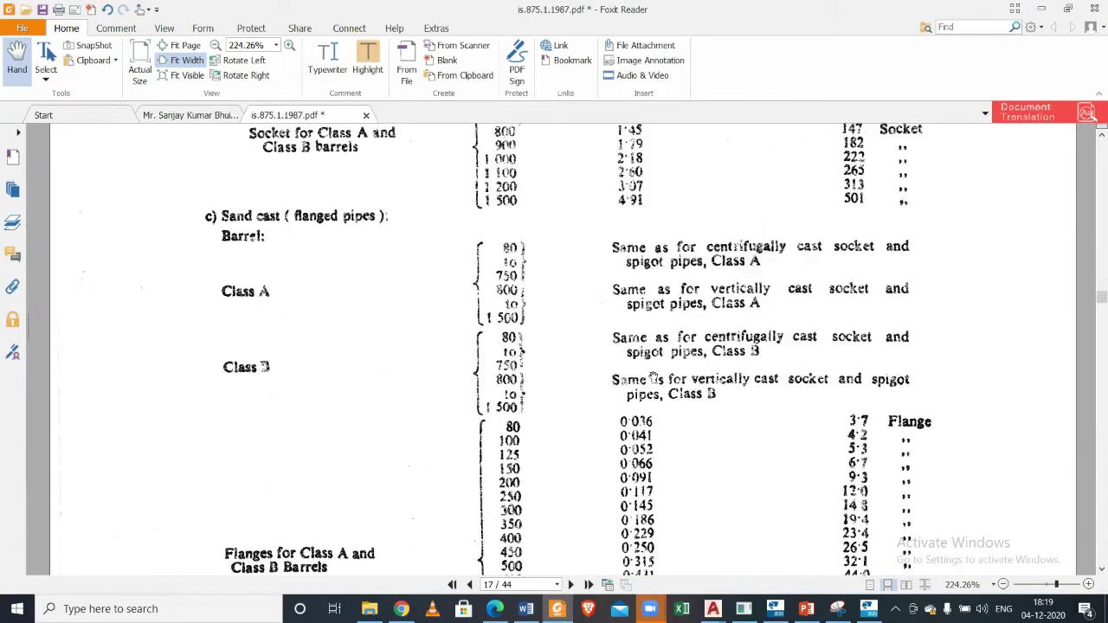
left_click_drag(1093, 301, 1092, 558)
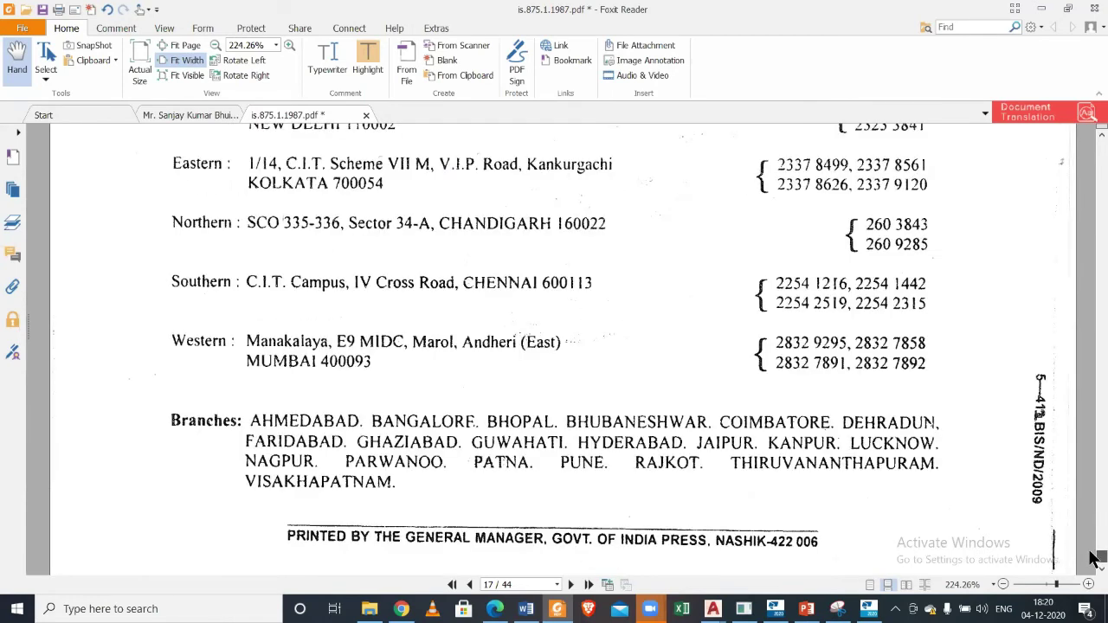
scroll(706, 359, "up", 8)
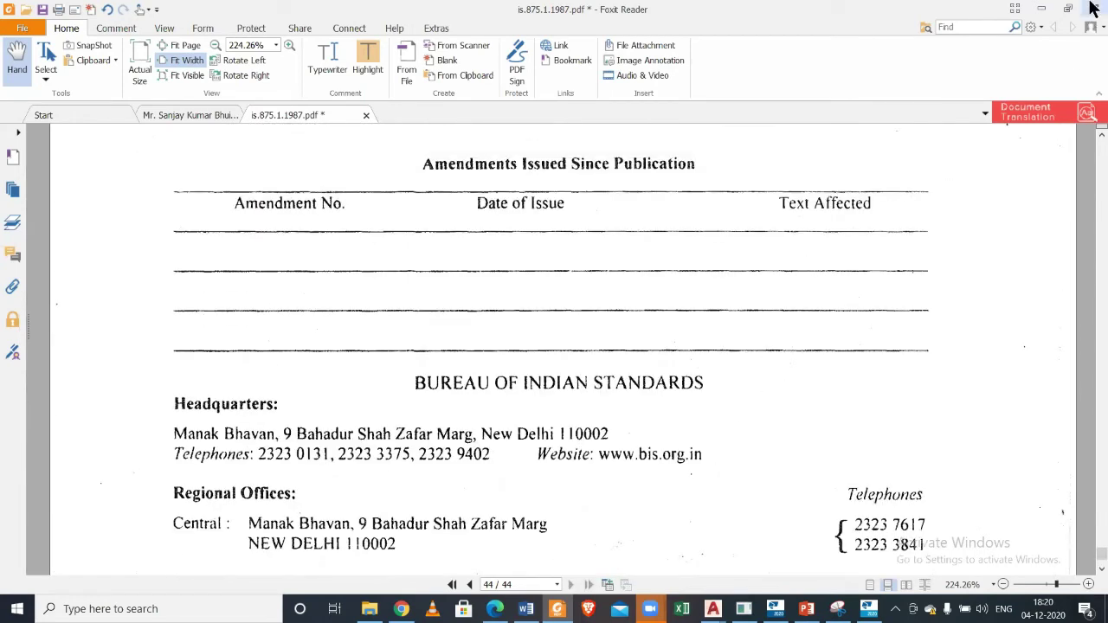
Open is.875.2.1987 from the IS code folder and find the Scope clause and the clause 2.1 Imposed Load definition.
left_click(1039, 11)
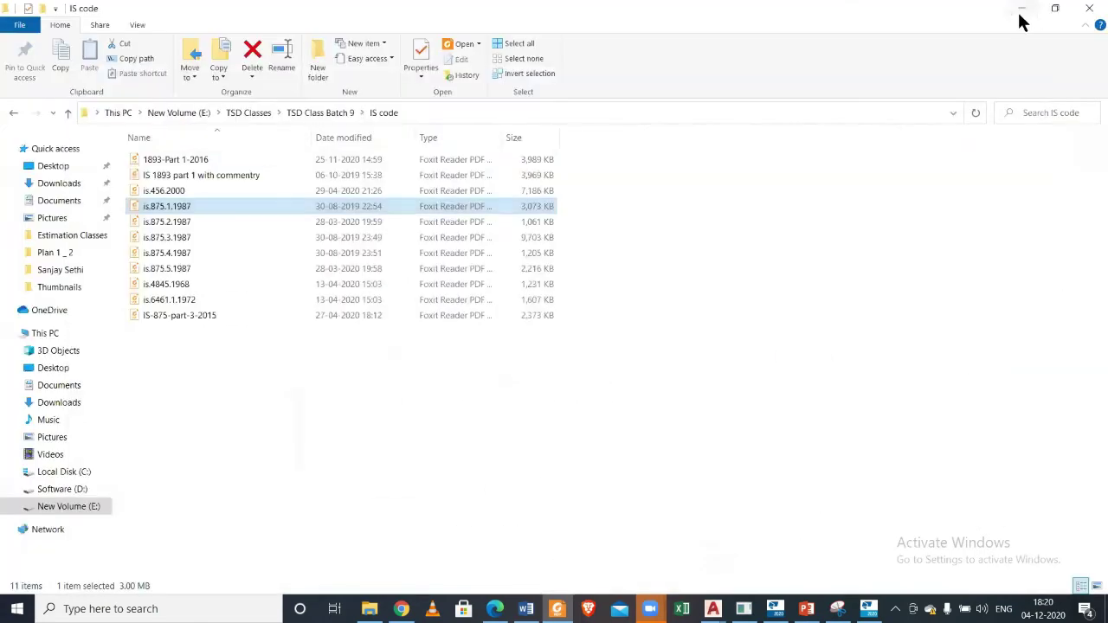
double_click(469, 221)
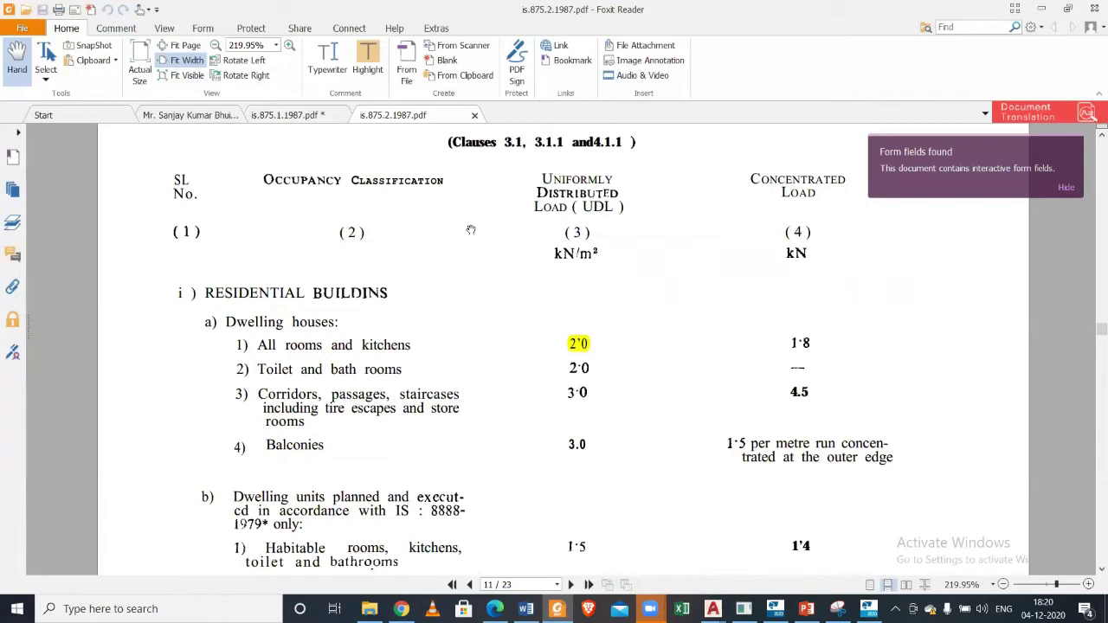
scroll(471, 231, "up", 5)
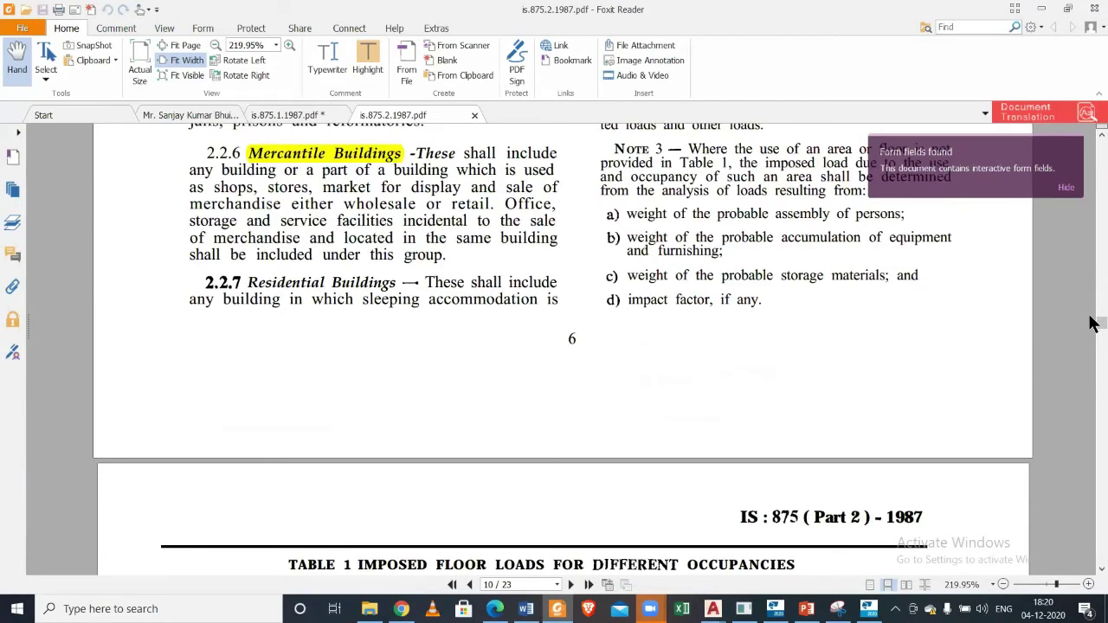
scroll(1092, 322, "up", 10)
scroll(770, 305, "up", 12)
scroll(771, 304, "down", 10)
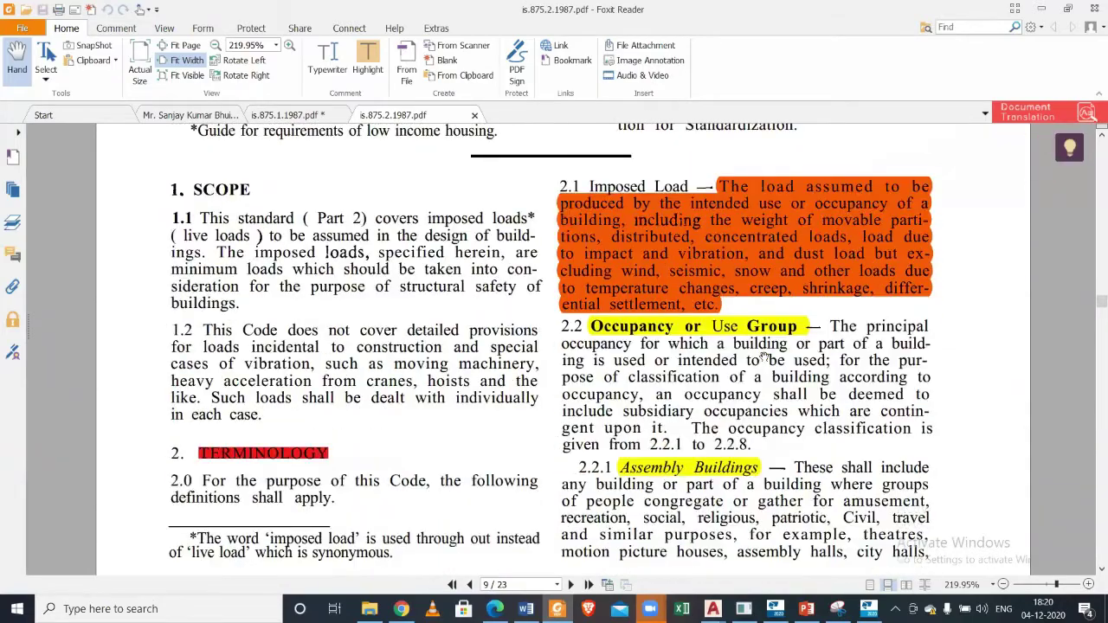
scroll(764, 355, "up", 1)
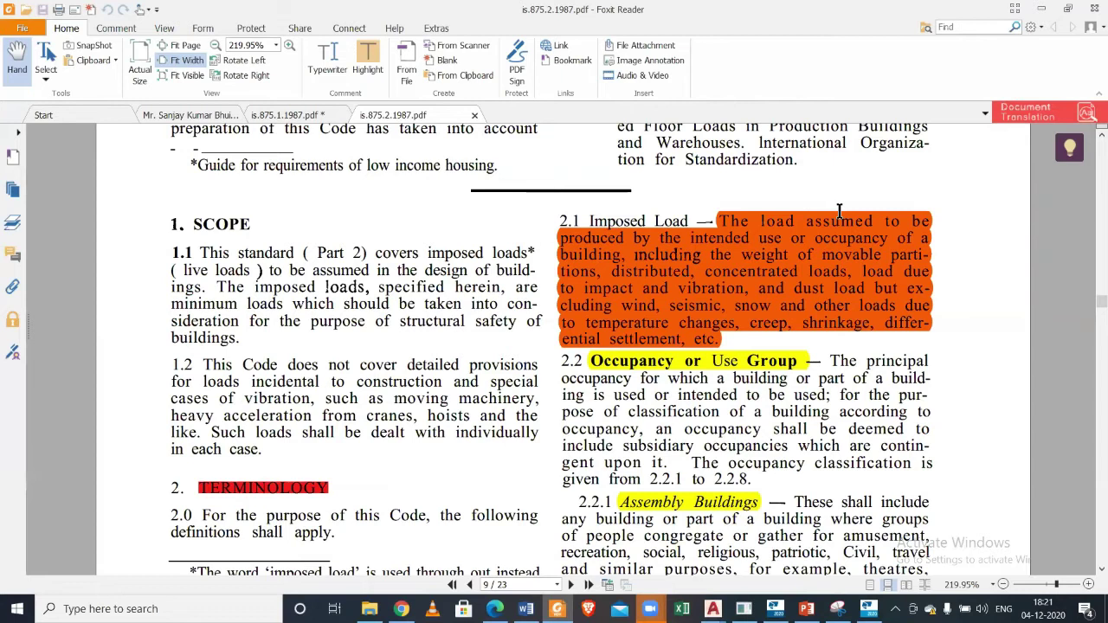
Read clauses 2.2 and 2.2.1 Assembly Buildings, selecting the examples from dance halls through recreation piers and stadia.
scroll(839, 211, "down", 3)
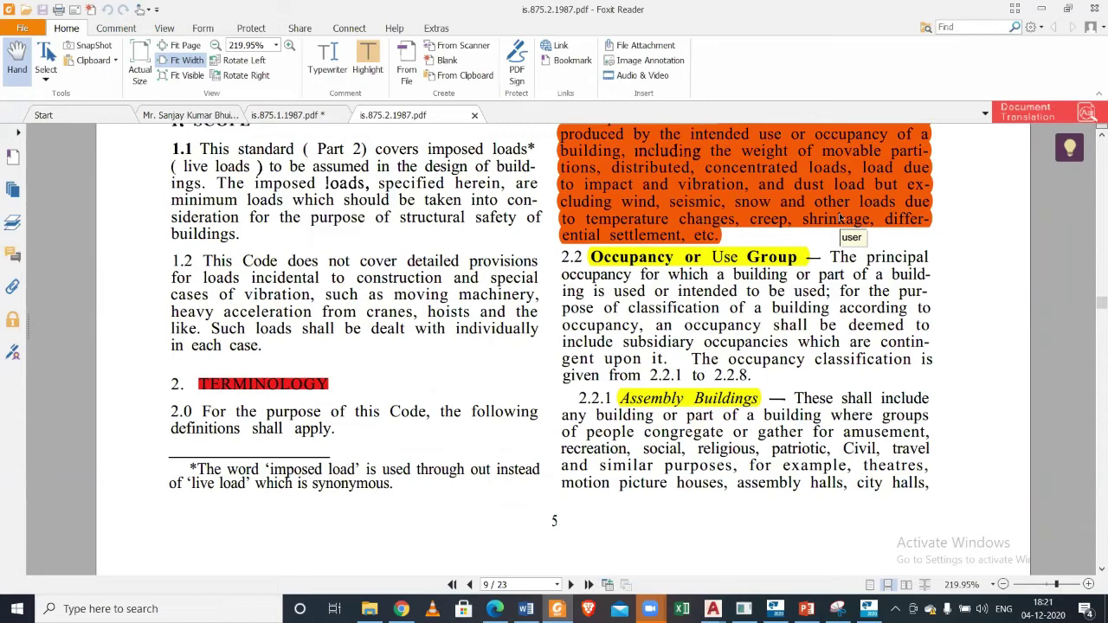
scroll(838, 219, "down", 5)
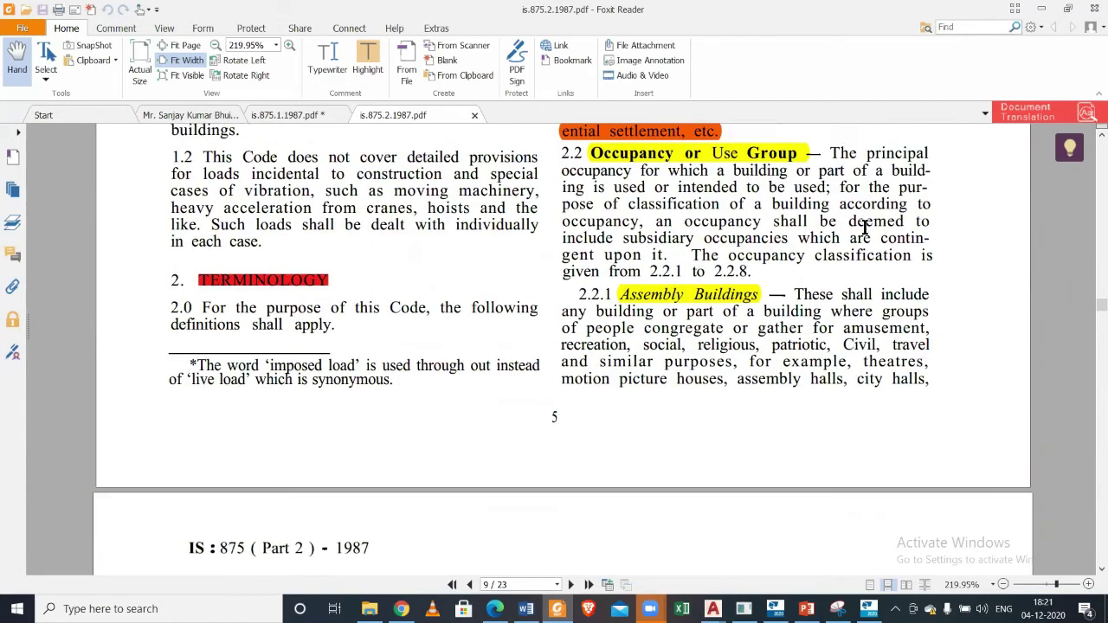
scroll(881, 217, "up", 3)
scroll(947, 232, "down", 1)
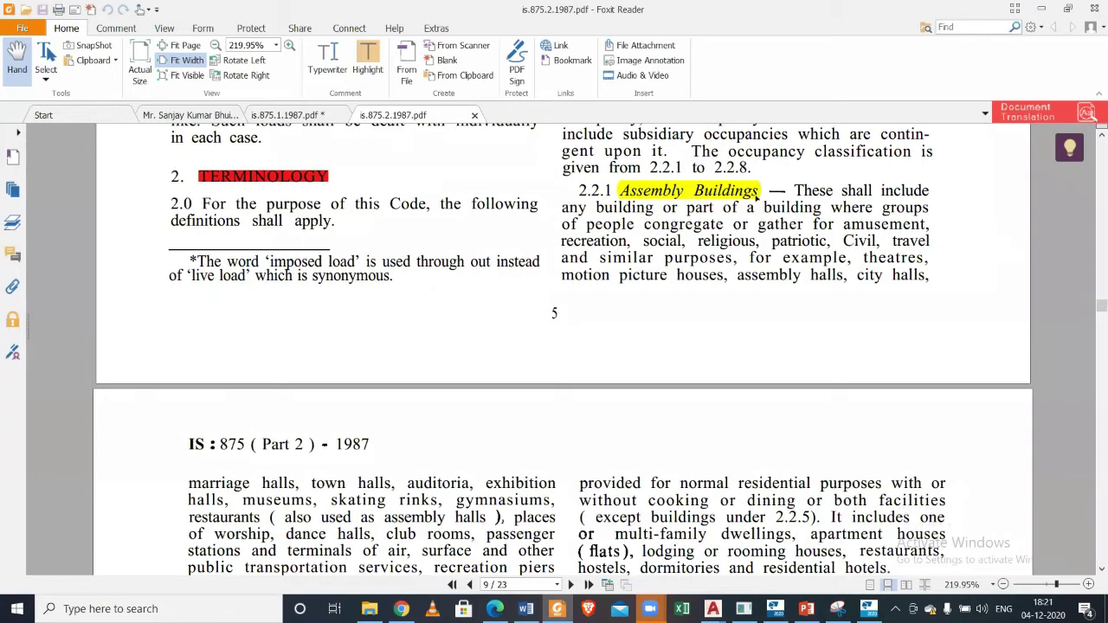
scroll(755, 194, "down", 6)
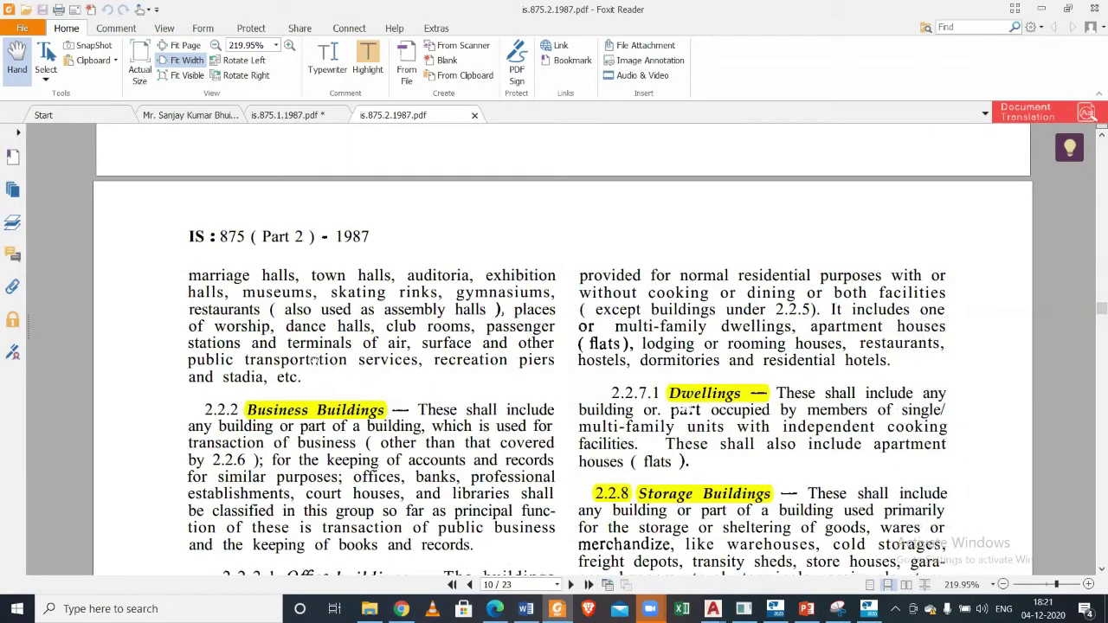
double_click(314, 361)
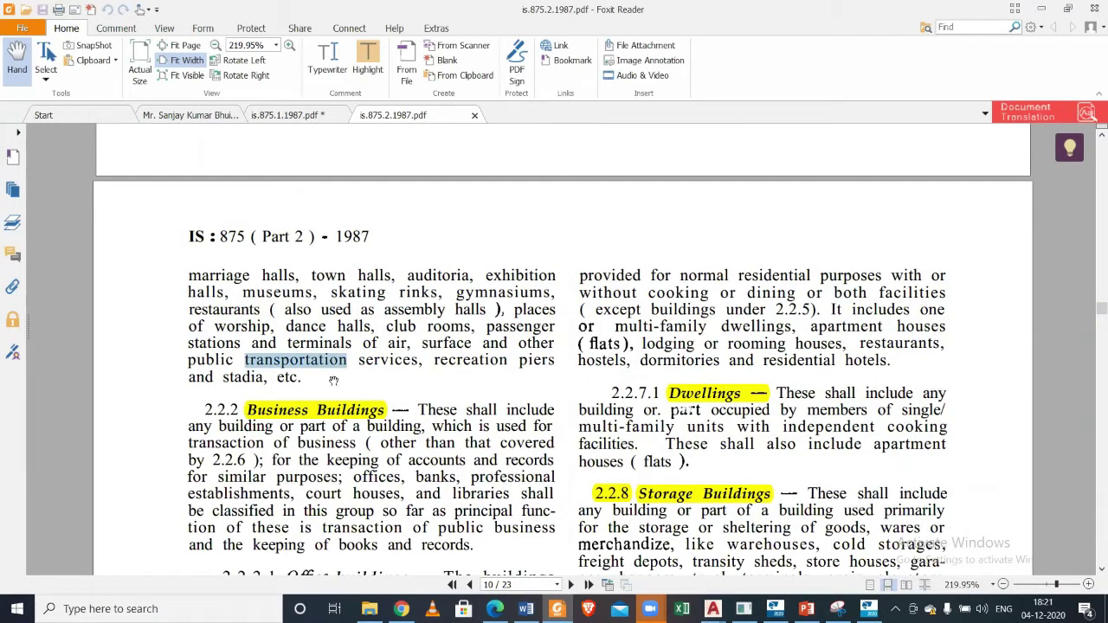
left_click(281, 378)
left_click_drag(246, 362, 274, 380)
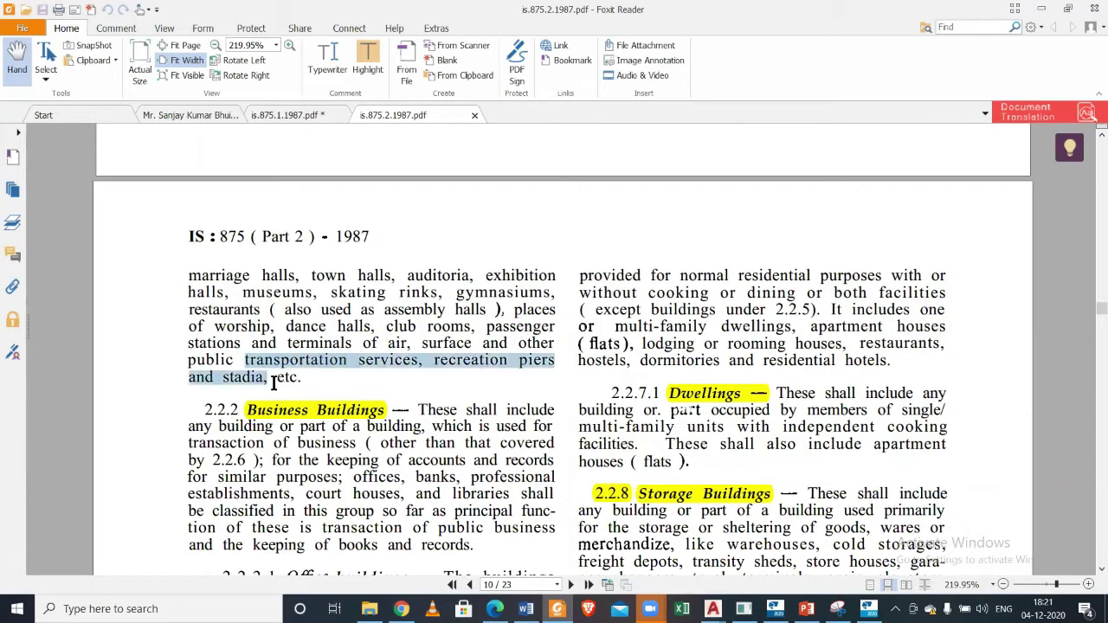
left_click(513, 311)
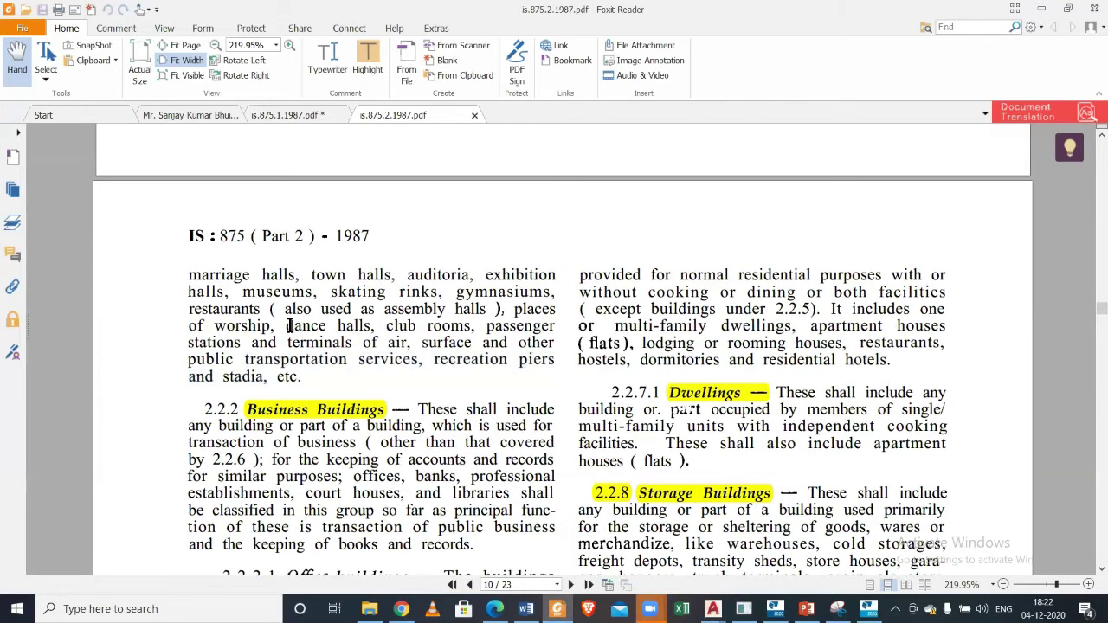
left_click_drag(290, 326, 342, 384)
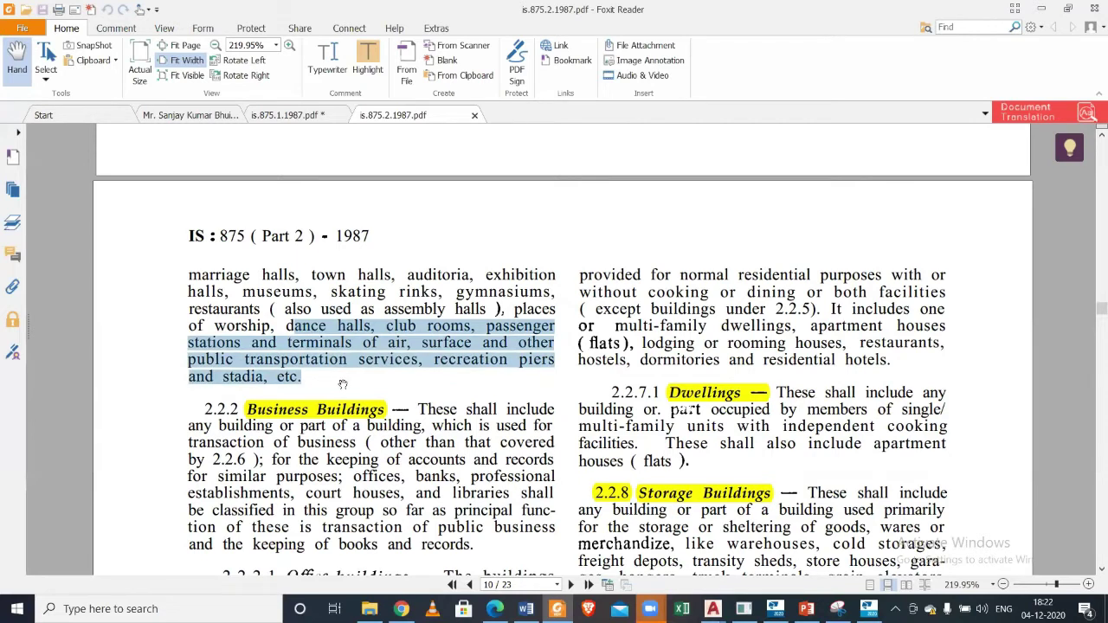
Read the occupancy definitions for business and office buildings in clauses 2.2.2 and 2.2.2.1.
scroll(343, 384, "down", 2)
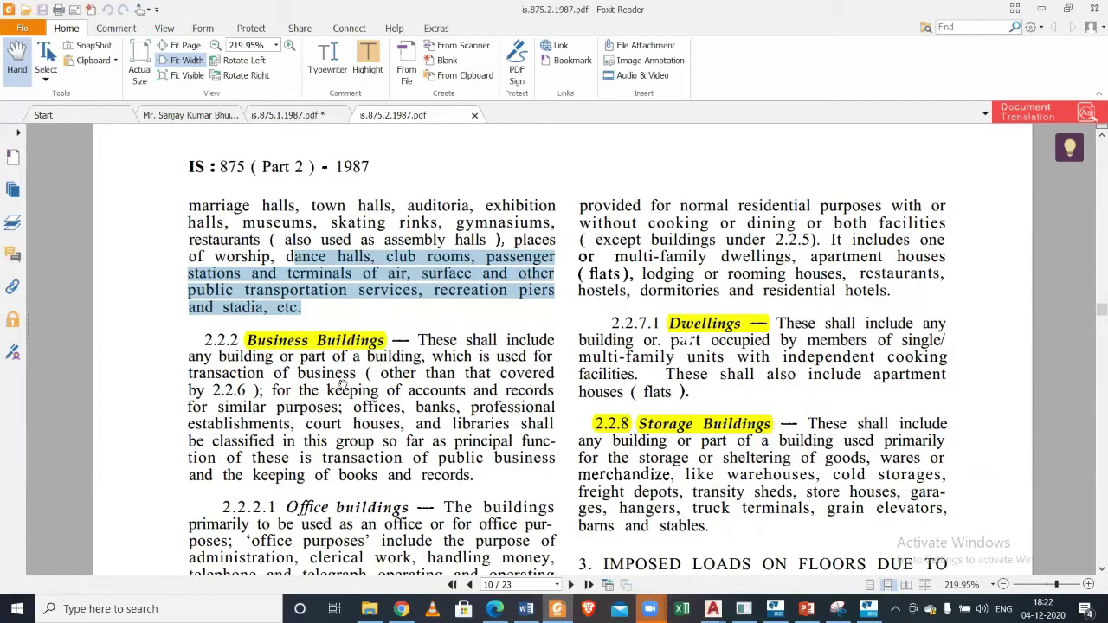
scroll(342, 384, "down", 1)
left_click(351, 387)
scroll(350, 388, "down", 2)
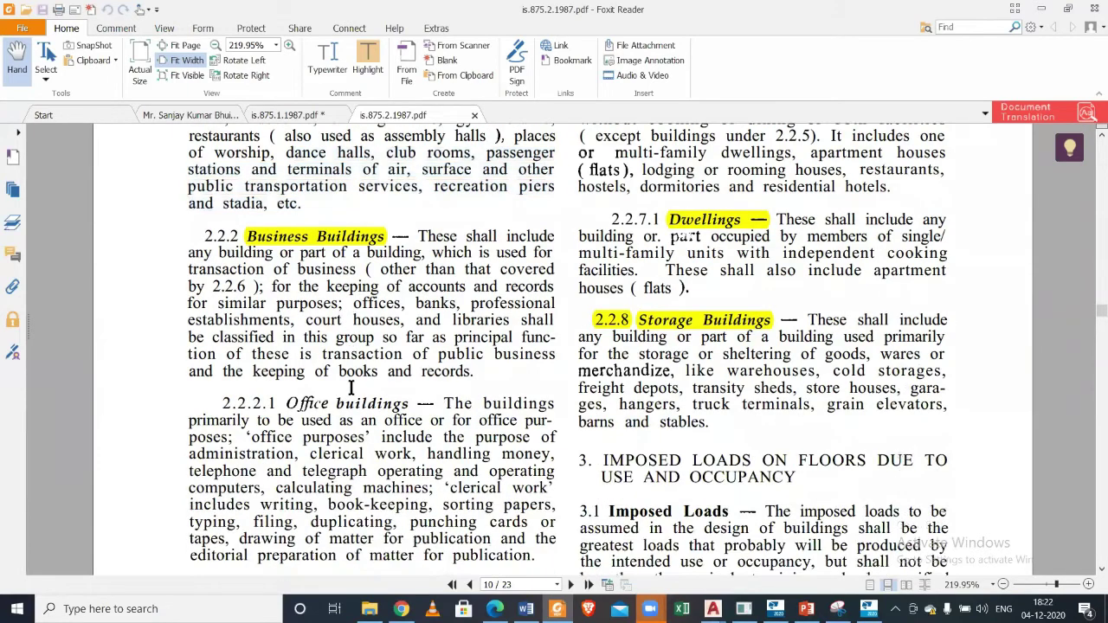
scroll(350, 387, "down", 3)
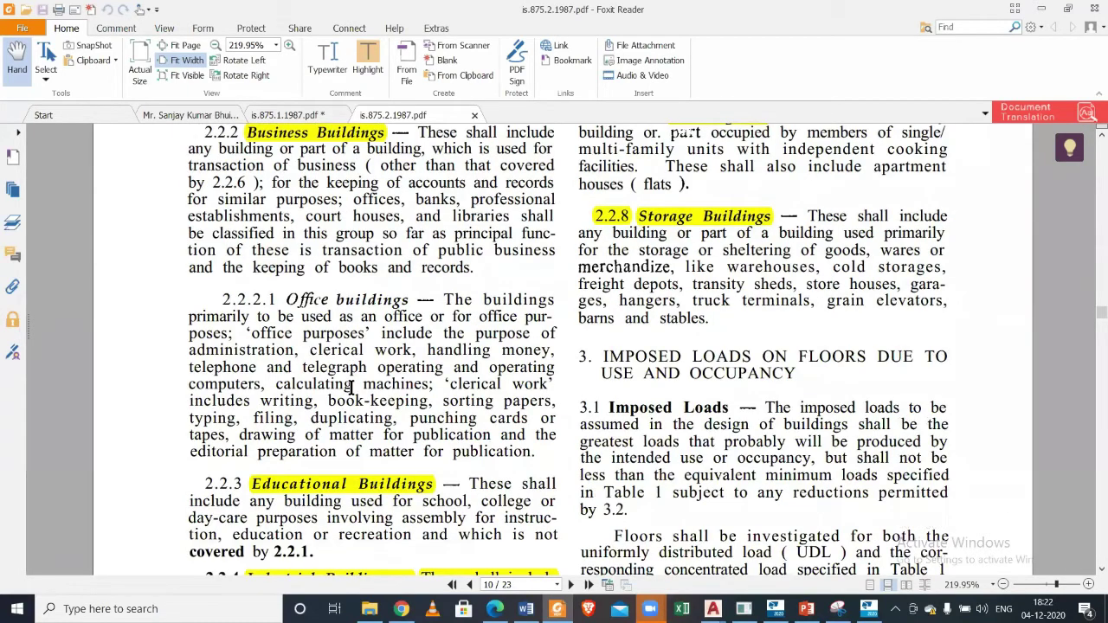
scroll(350, 387, "up", 2)
scroll(351, 387, "down", 4)
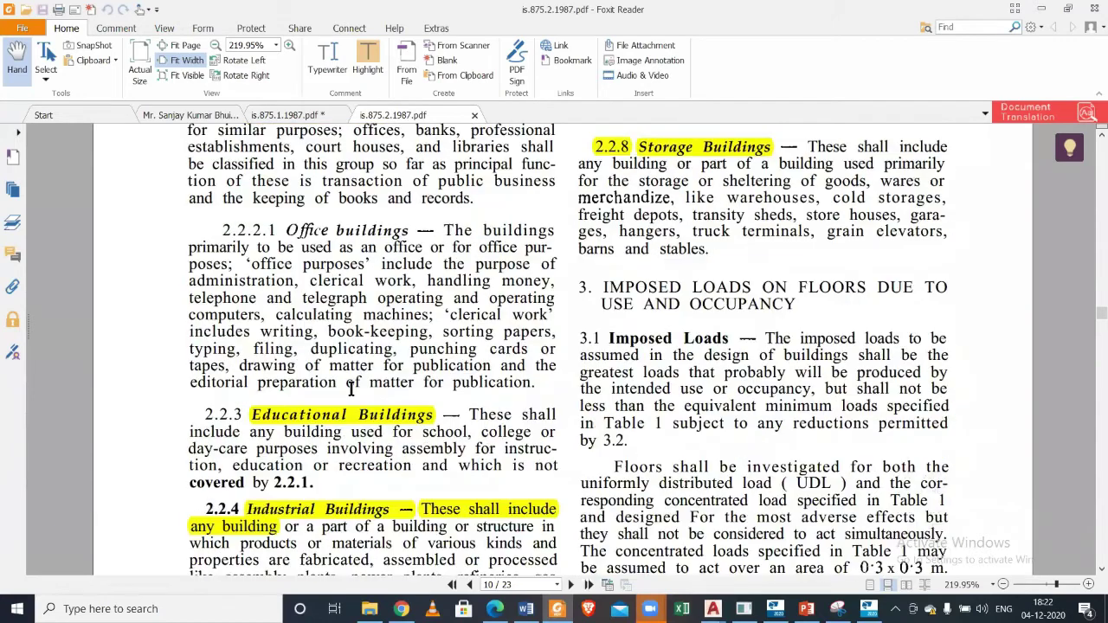
scroll(350, 389, "up", 3)
scroll(350, 387, "down", 6)
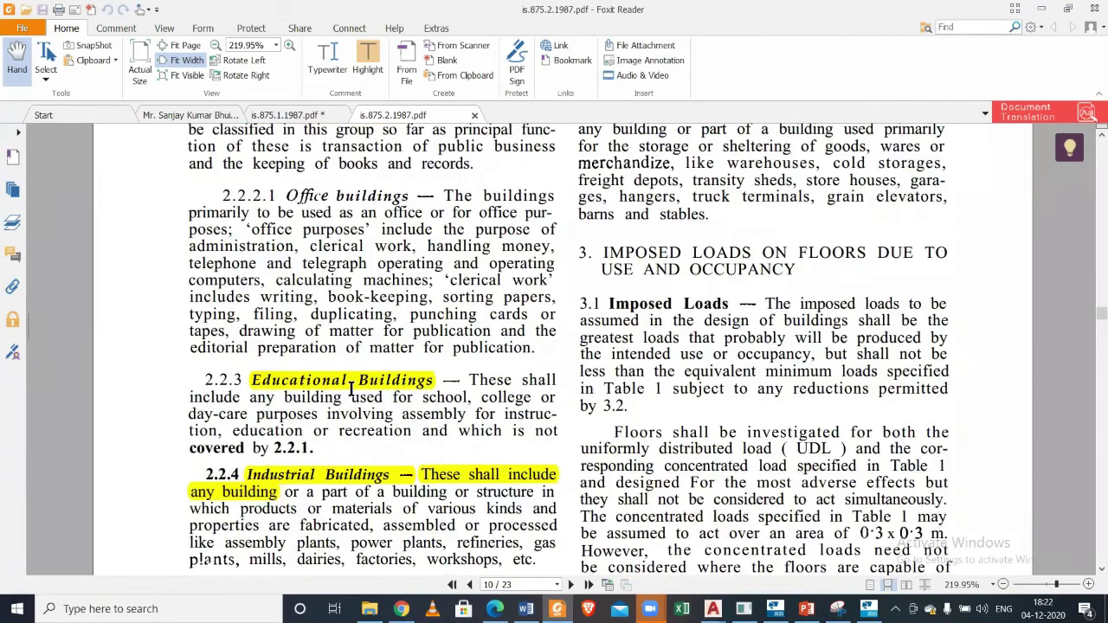
Return to clause 2.2.2.1 Office Buildings and select the passage on clerical work, handling money and operating computers.
scroll(350, 387, "up", 4)
scroll(351, 387, "up", 4)
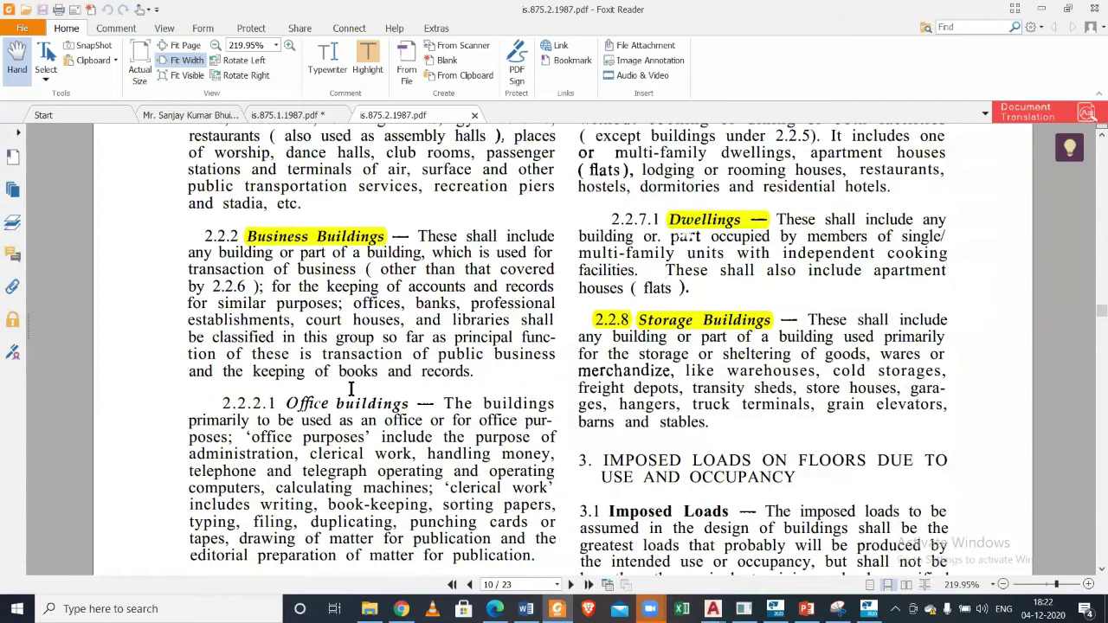
scroll(351, 390, "down", 2)
scroll(351, 387, "down", 1)
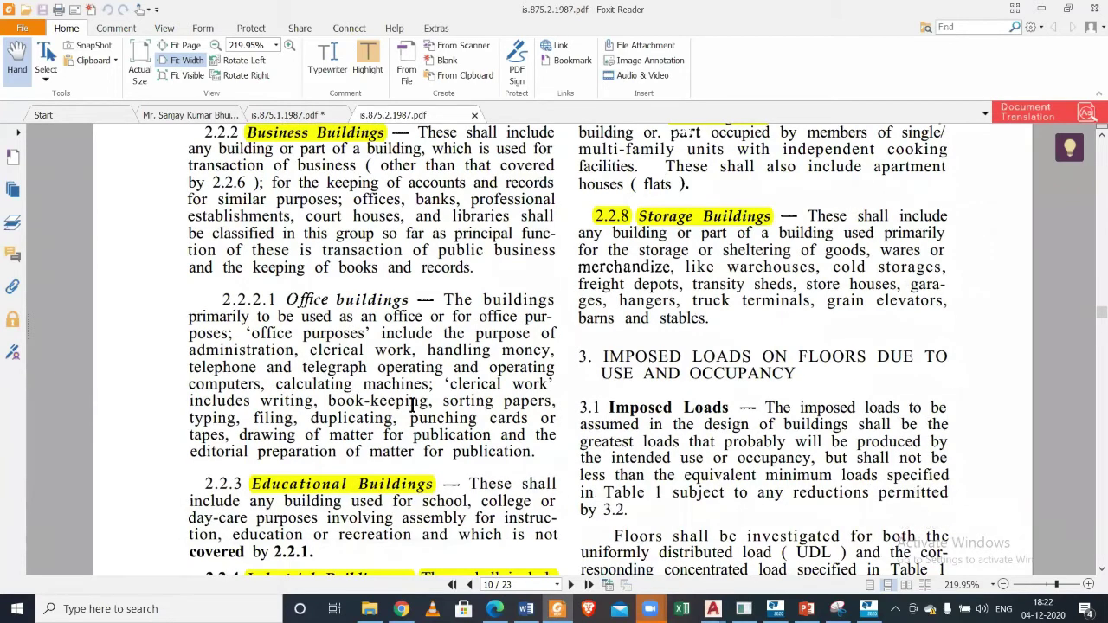
left_click_drag(521, 457, 359, 350)
left_click(398, 381)
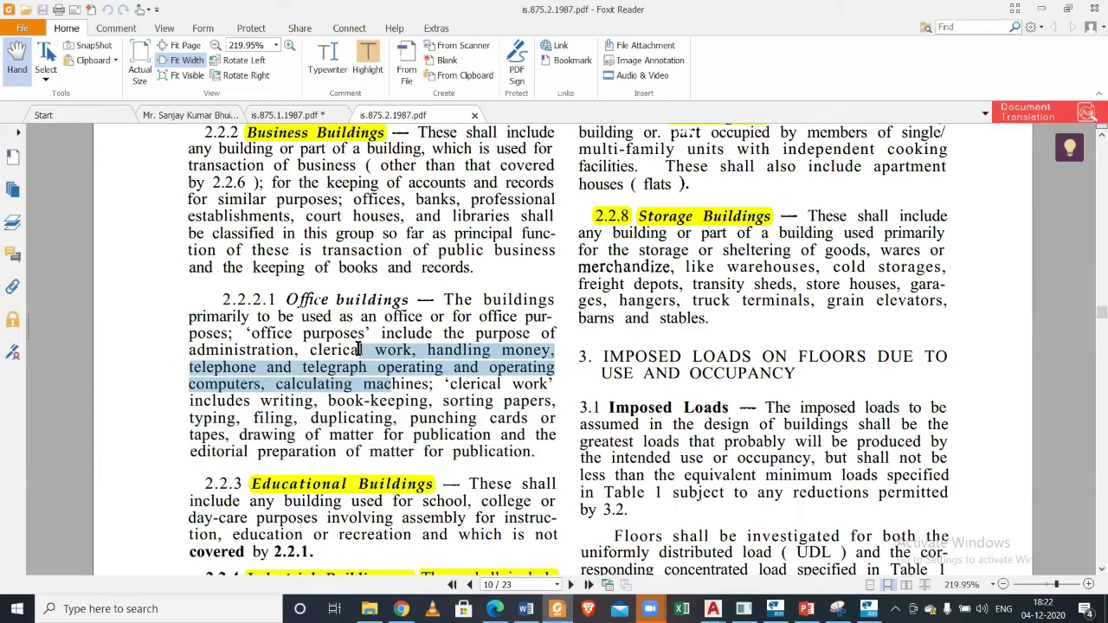
left_click(383, 331)
Read the clause 2.2.3 definition of educational buildings.
scroll(384, 331, "down", 3)
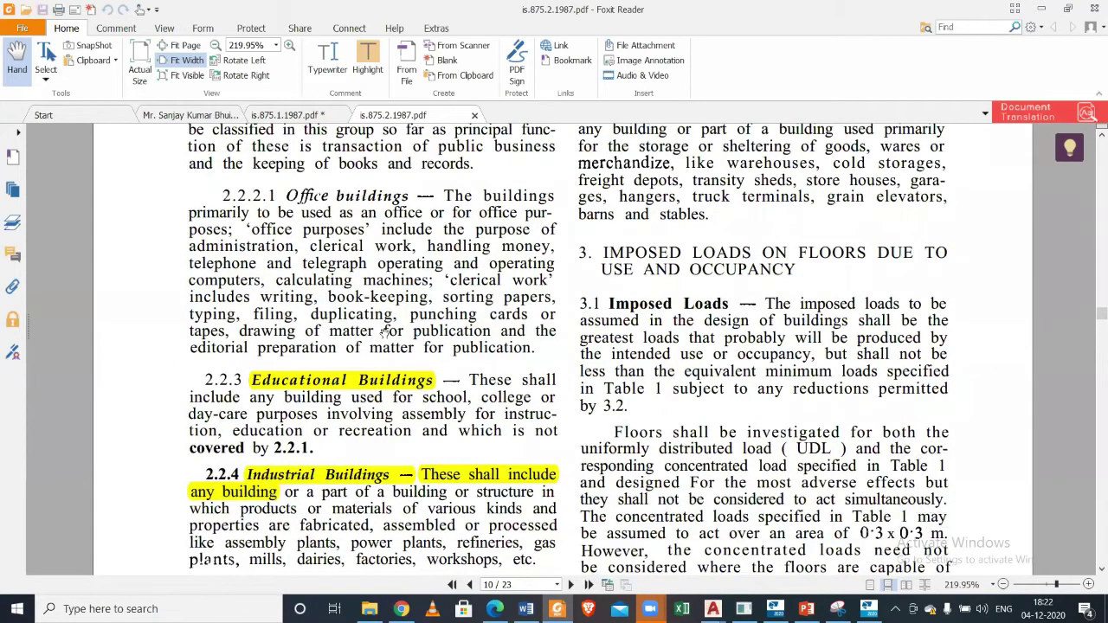
scroll(383, 331, "down", 1)
mouse_move(333, 400)
left_mouse_down()
mouse_move(286, 365)
mouse_move(317, 386)
left_mouse_up()
left_click(287, 367)
left_click(316, 386)
scroll(323, 387, "down", 2)
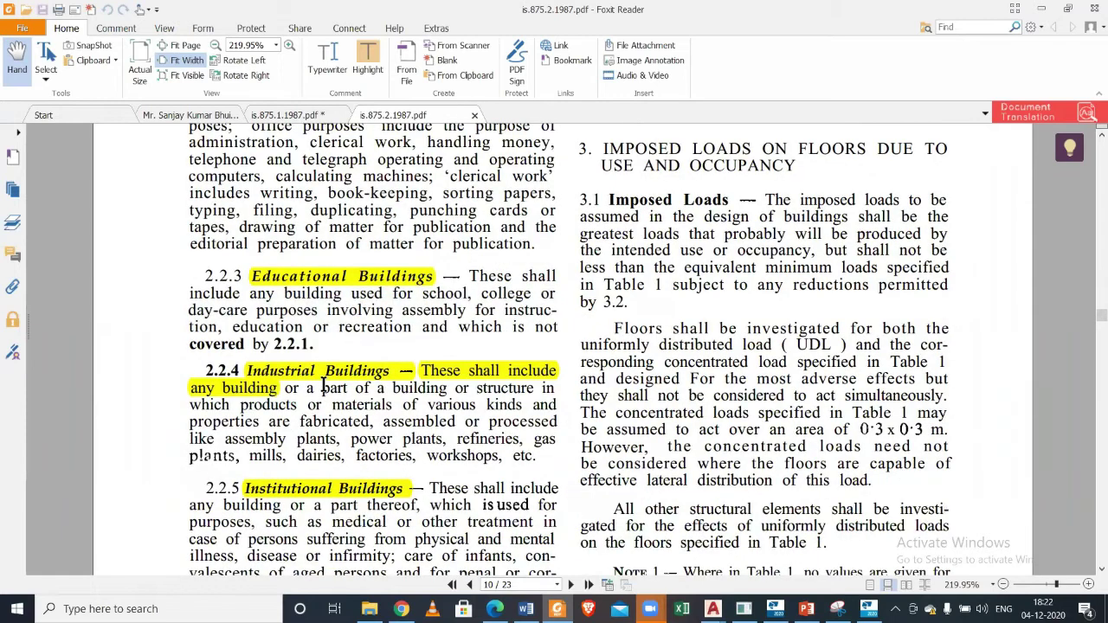
Read clause 2.2.4 Industrial Buildings, selecting the text from materials of various kinds through factories and workshops, and continue to clause 2.2.5.
scroll(323, 387, "down", 2)
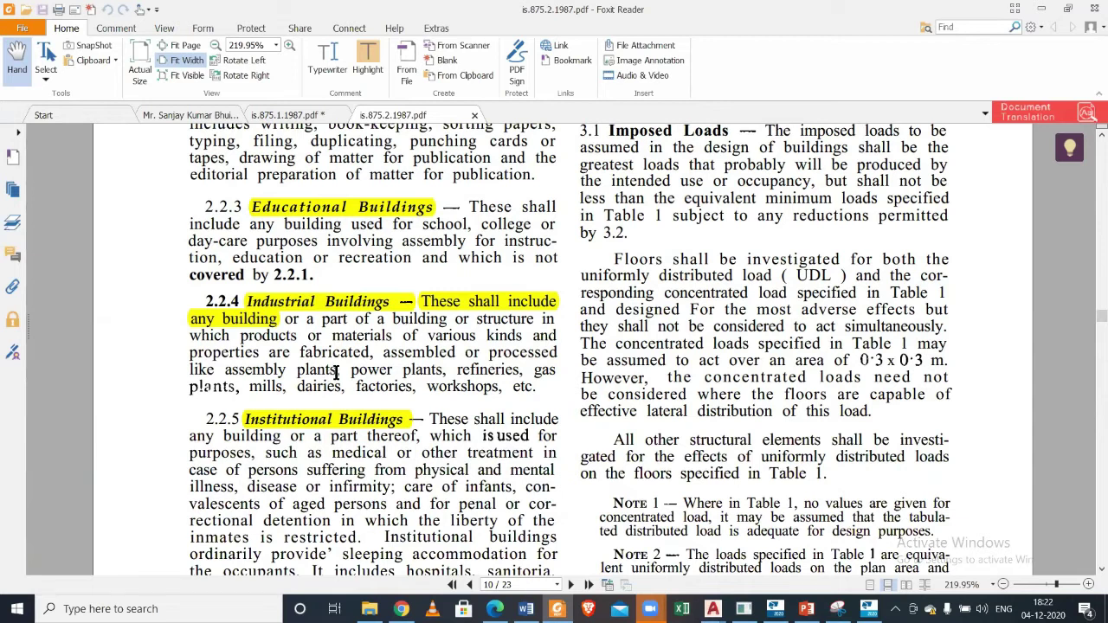
left_click_drag(348, 370, 394, 387)
left_click(450, 386)
left_click_drag(530, 389, 322, 336)
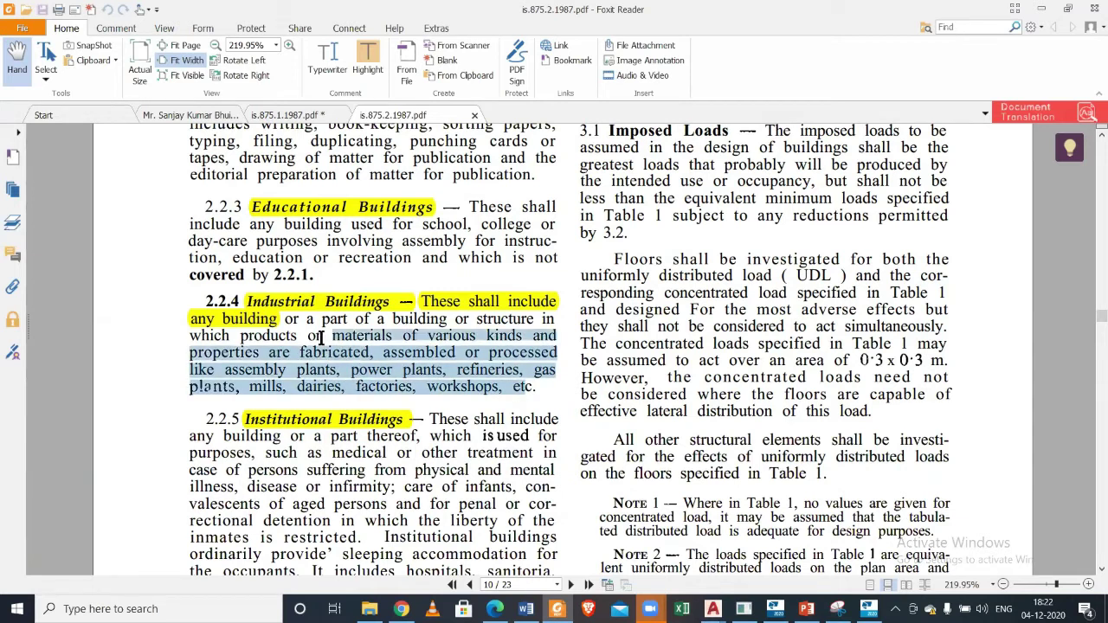
left_click(322, 337)
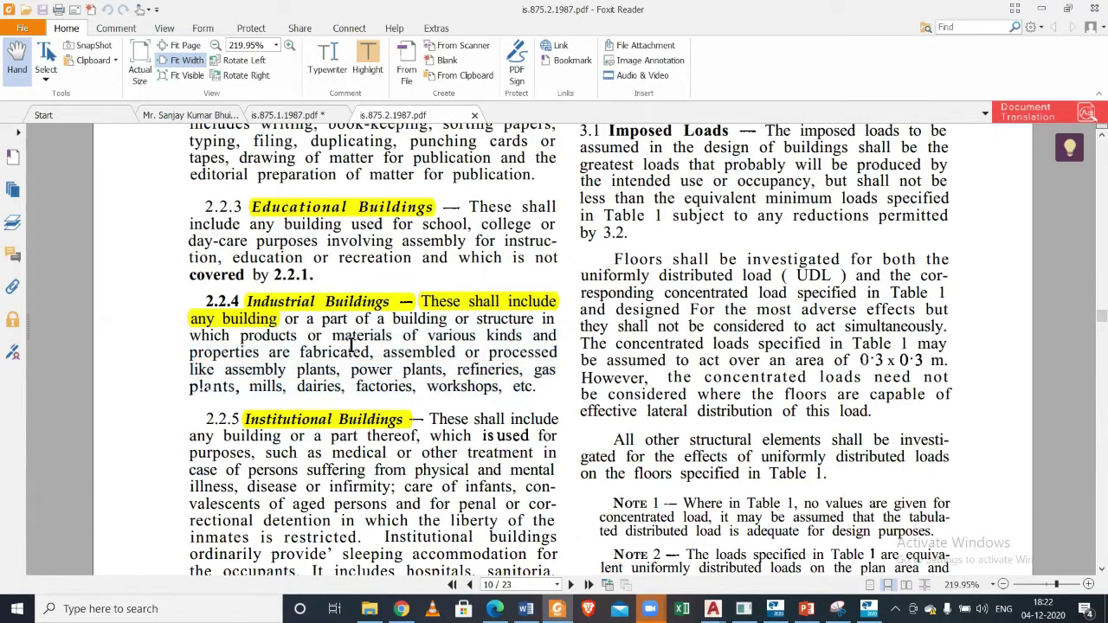
scroll(350, 345, "down", 1)
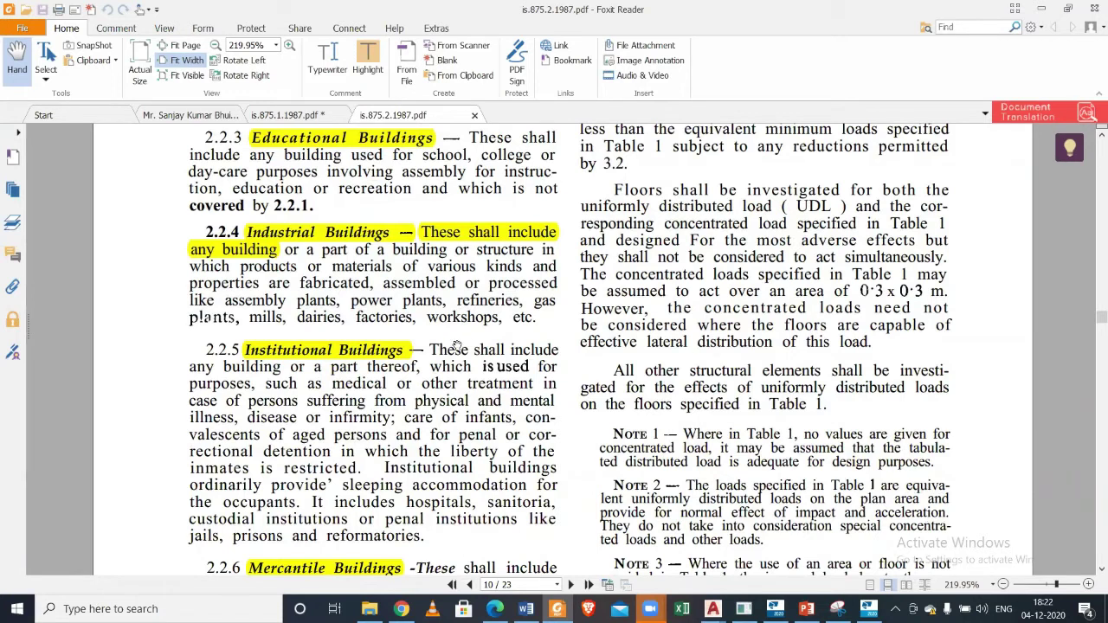
Read clauses 2.2.5 Institutional and 2.2.6 Mercantile Buildings, selecting the text from retail through located in the same.
scroll(457, 342, "down", 1)
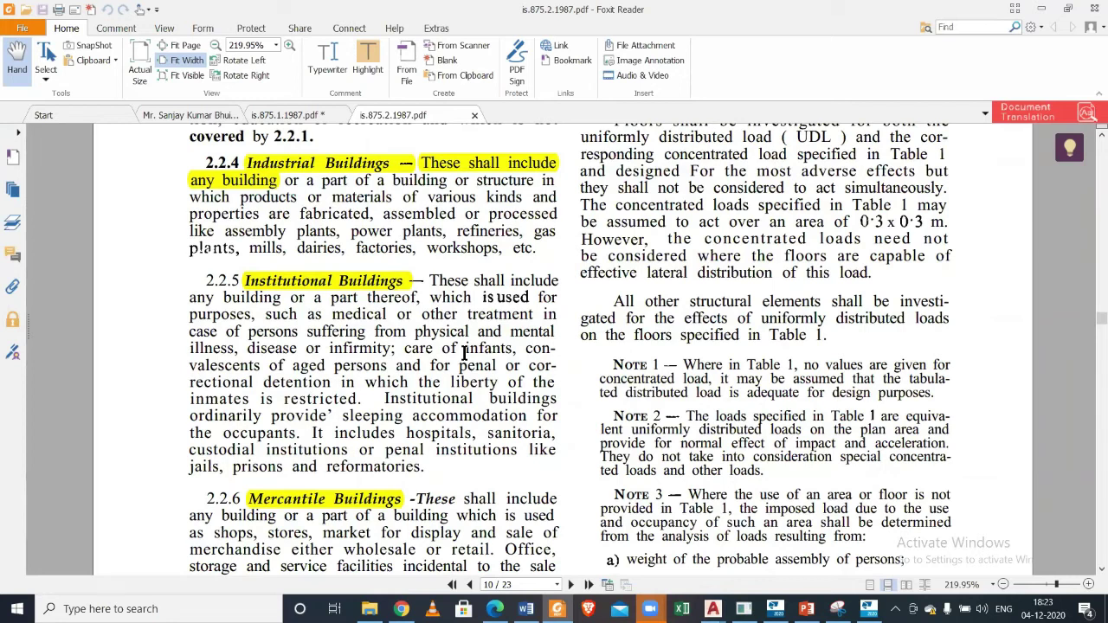
scroll(464, 353, "down", 1)
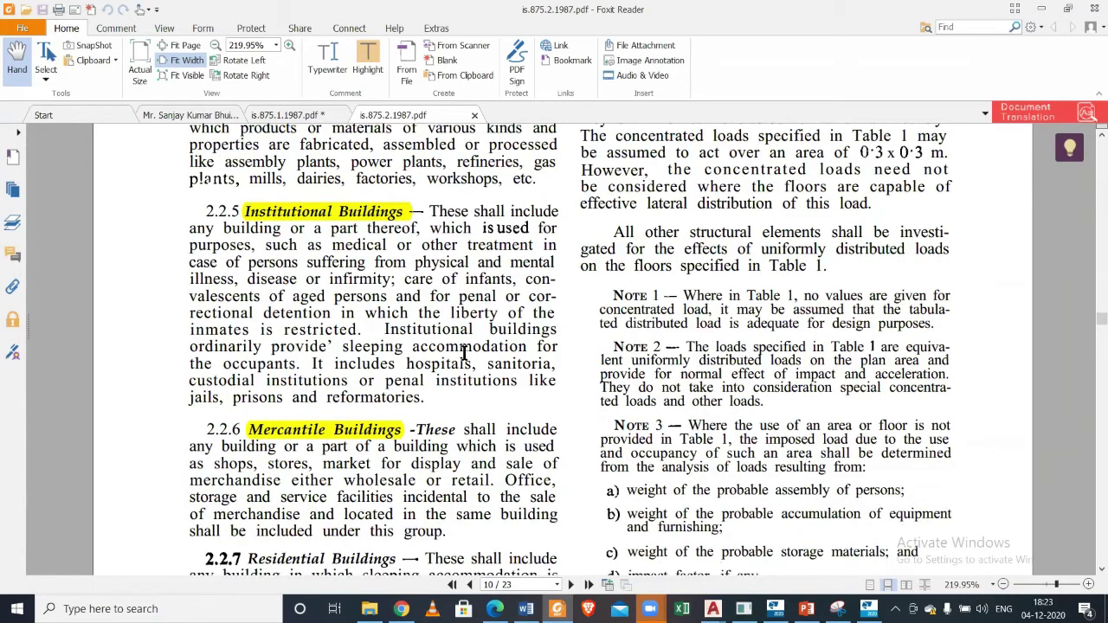
scroll(464, 354, "down", 1)
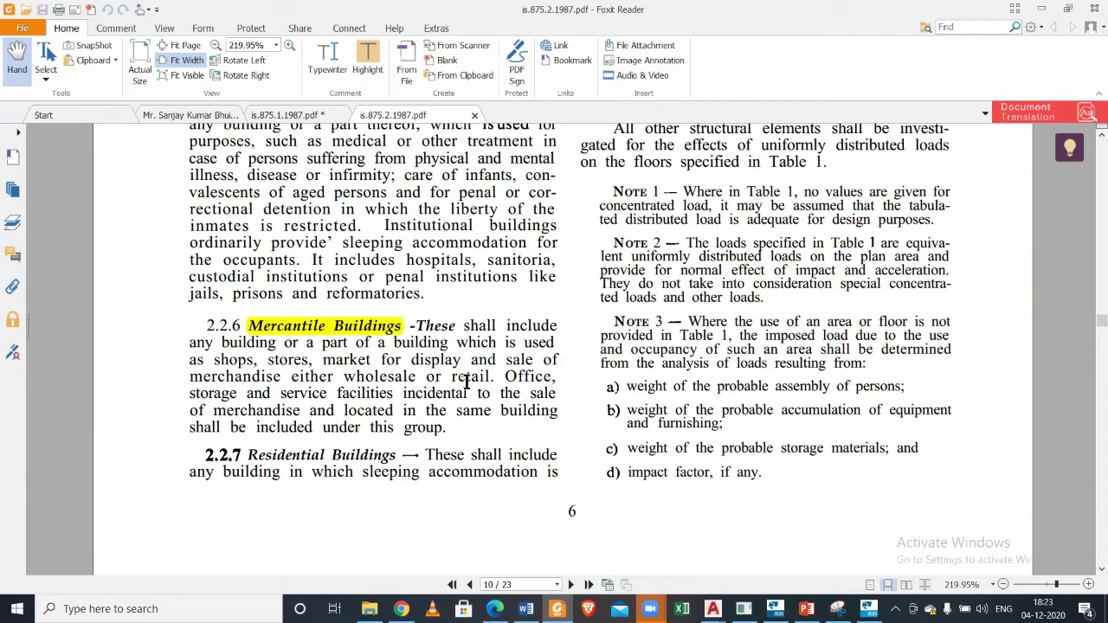
left_click_drag(456, 377, 481, 416)
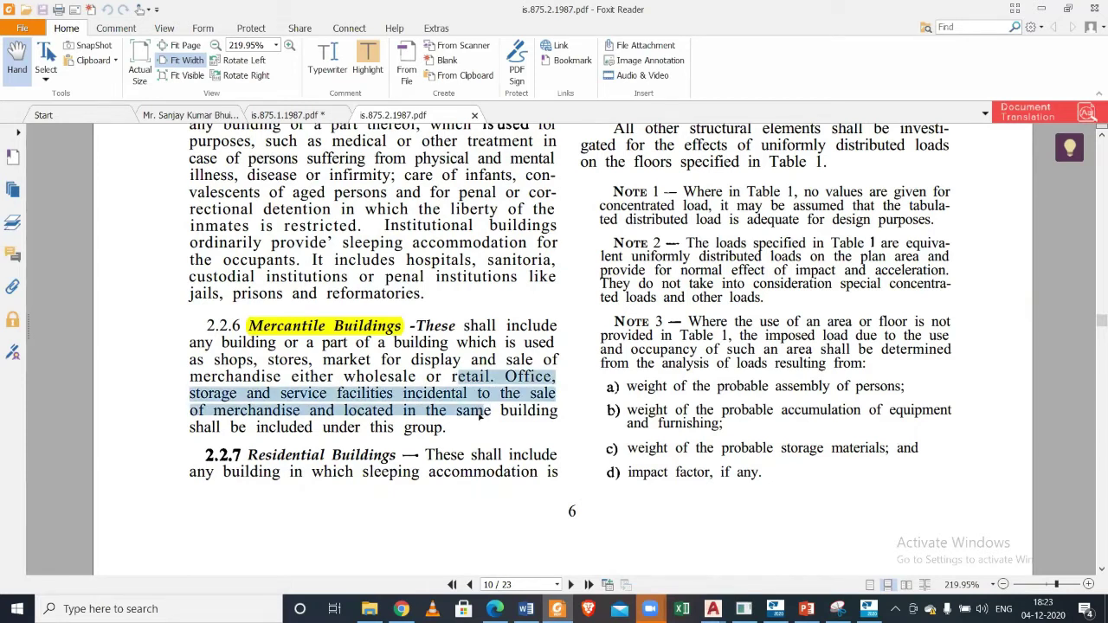
scroll(480, 416, "down", 1)
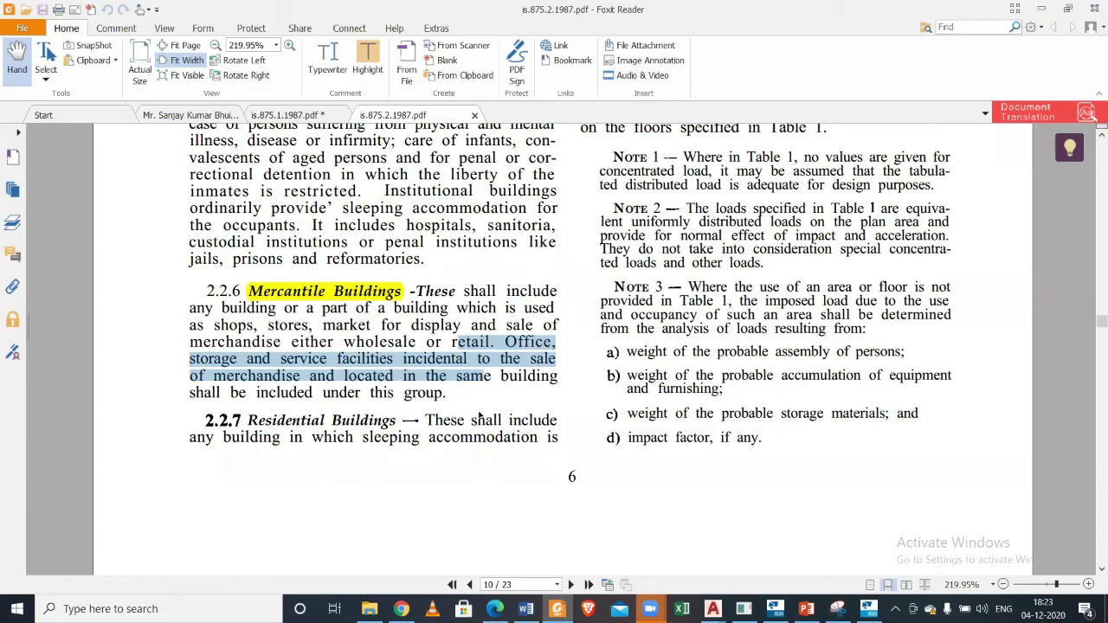
Read clauses 2.2.7.1 Dwellings and 2.2.8 Storage Buildings, selecting the opening words of the storage building definition.
scroll(431, 424, "up", 10)
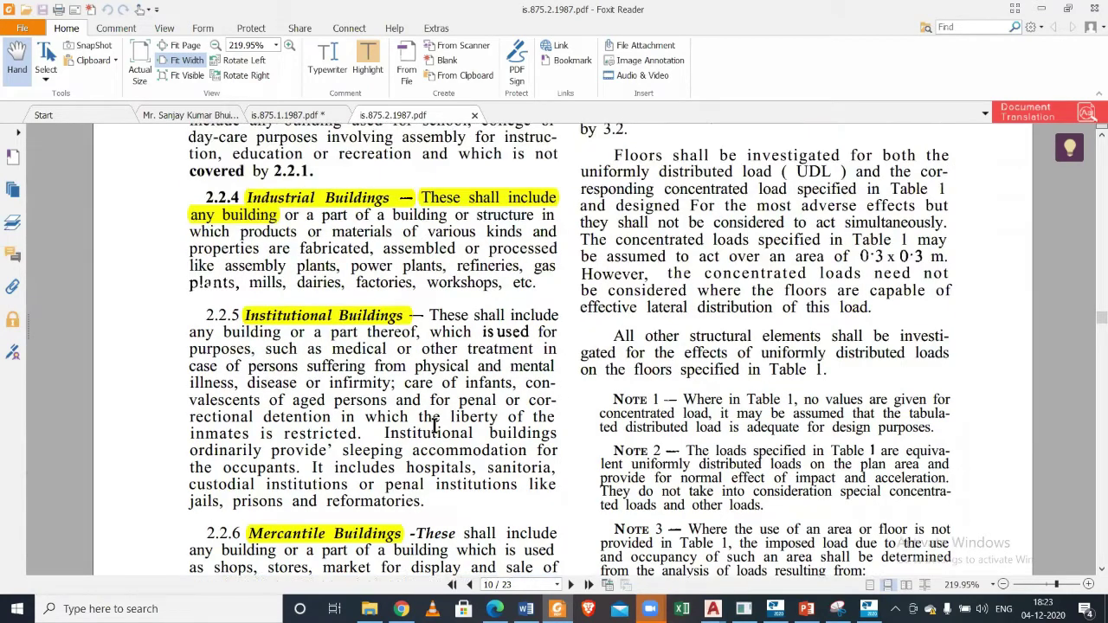
scroll(442, 429, "up", 10)
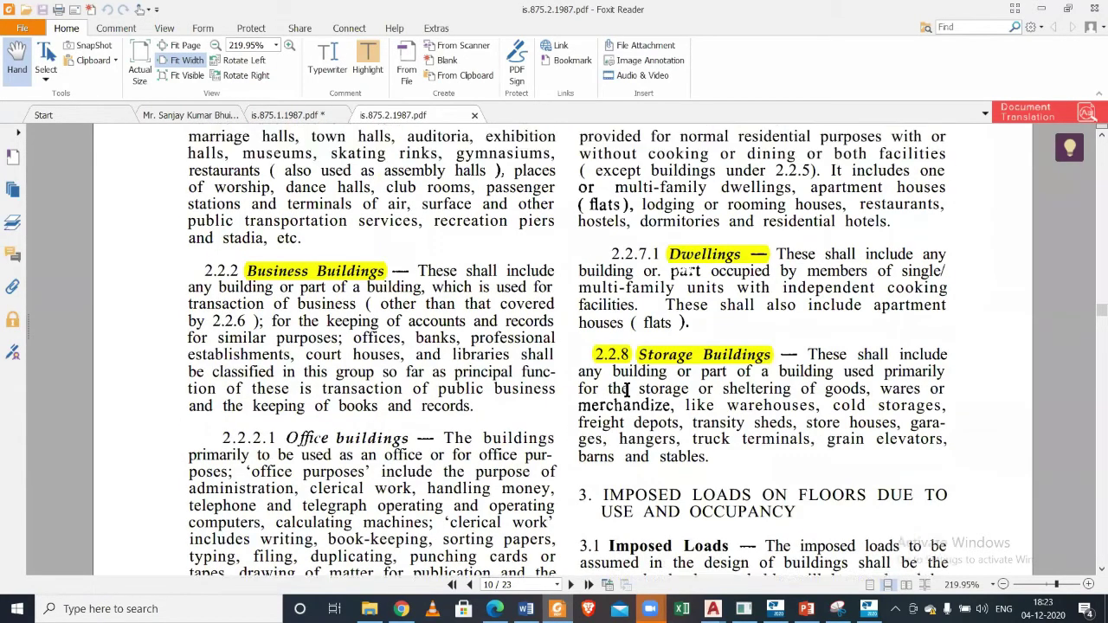
left_click_drag(625, 388, 641, 389)
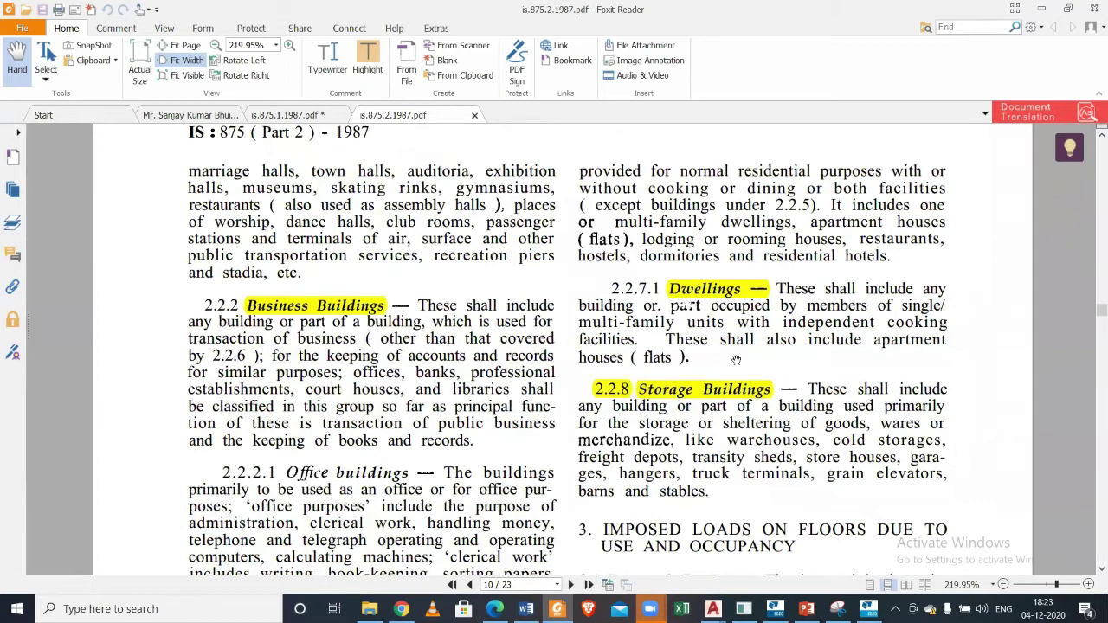
scroll(736, 360, "down", 2)
scroll(795, 339, "up", 1)
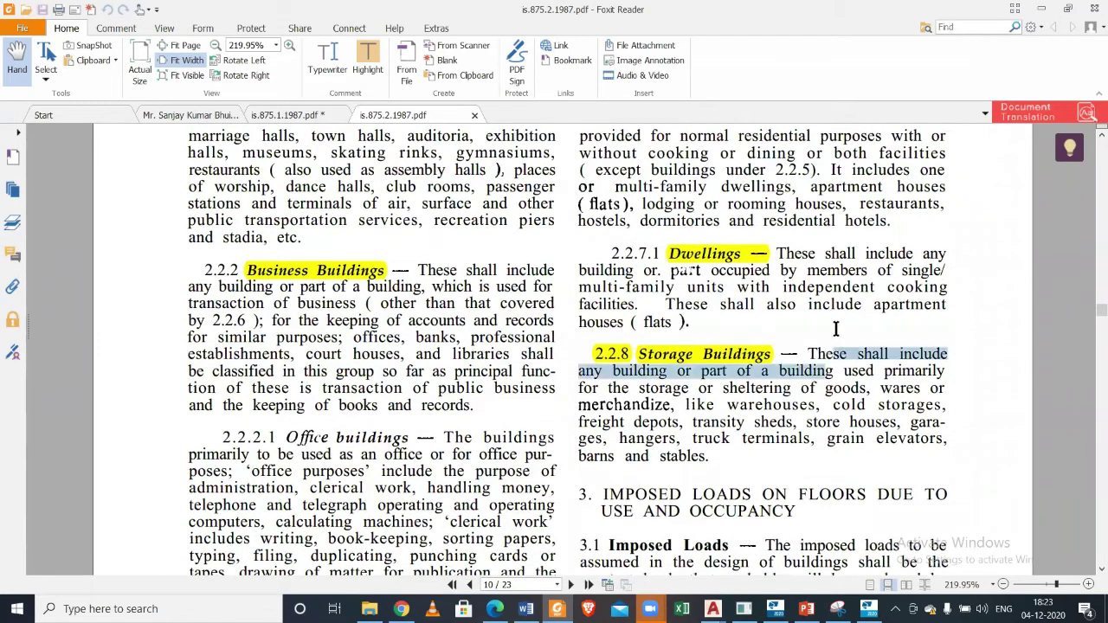
scroll(820, 336, "down", 2)
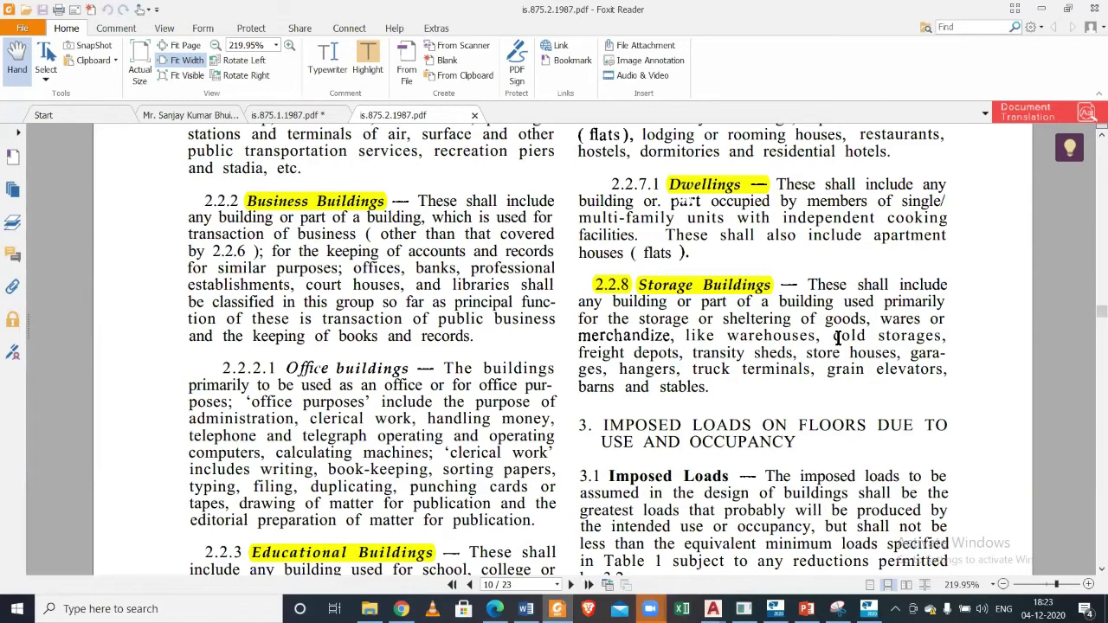
Go to Table 1 Imposed Floor Loads for Different Occupancies and examine the distributed and concentrated loads for residential buildings.
scroll(838, 337, "down", 10)
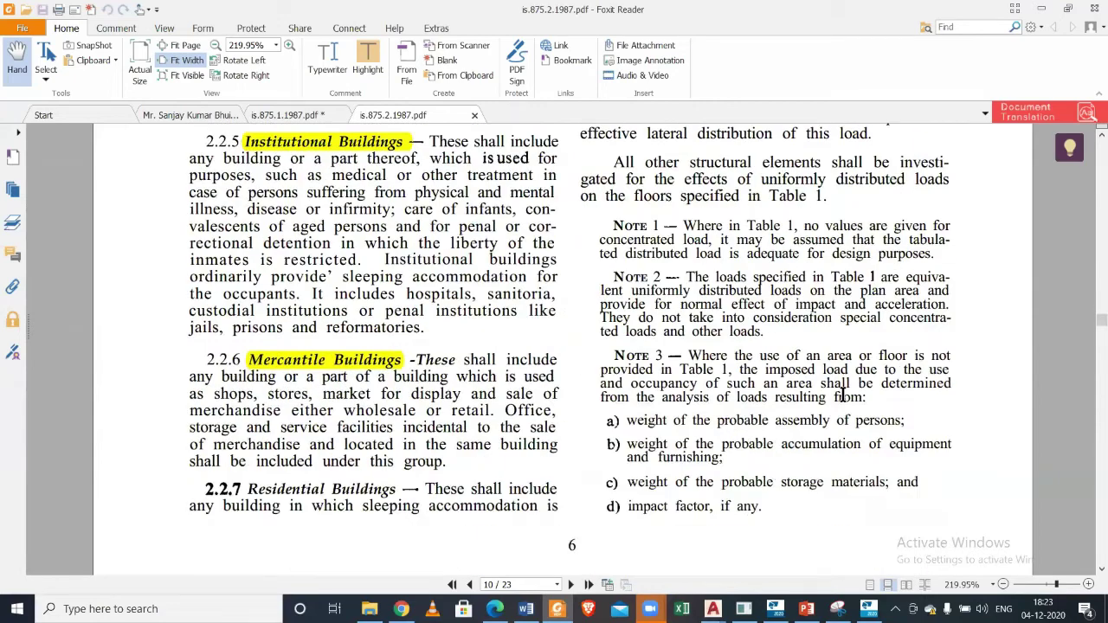
scroll(842, 396, "down", 5)
scroll(843, 399, "down", 1)
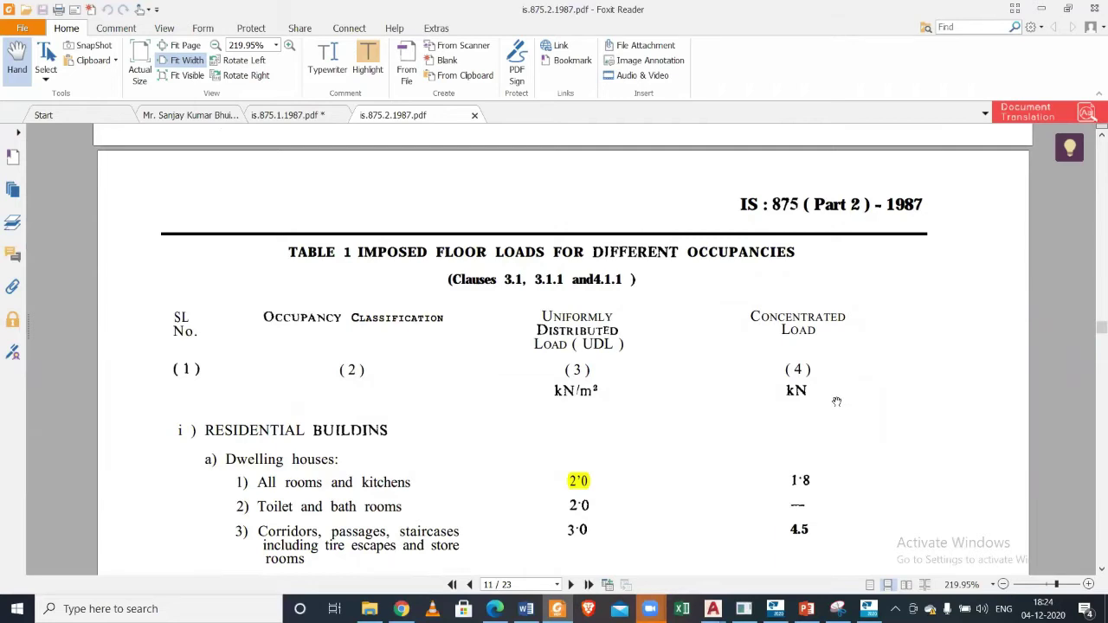
scroll(821, 408, "down", 1)
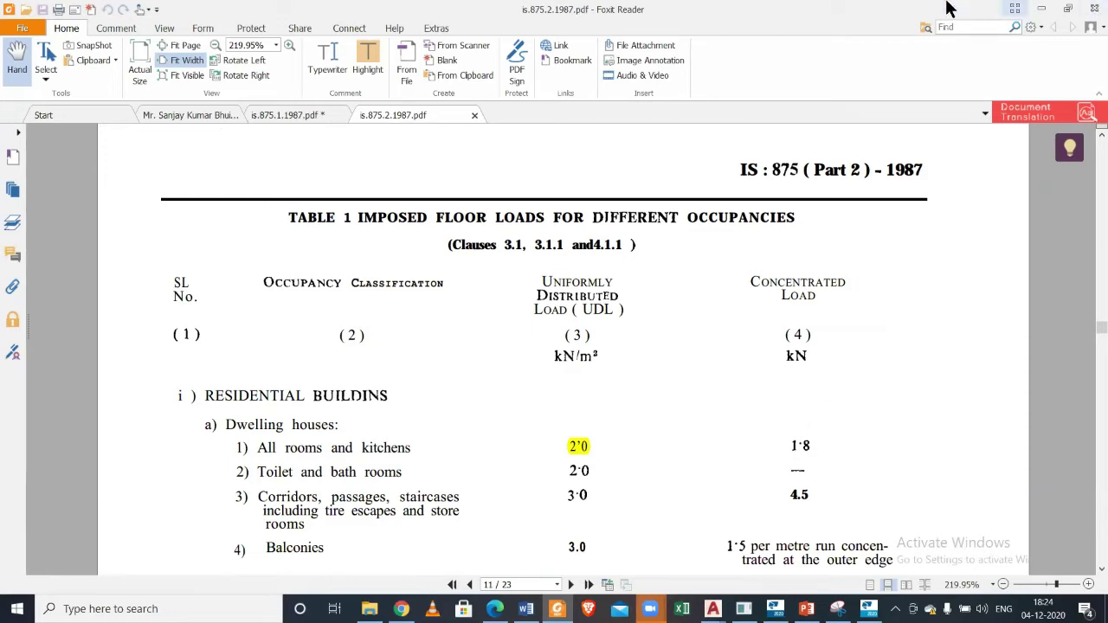
scroll(498, 350, "down", 2)
scroll(504, 345, "down", 2)
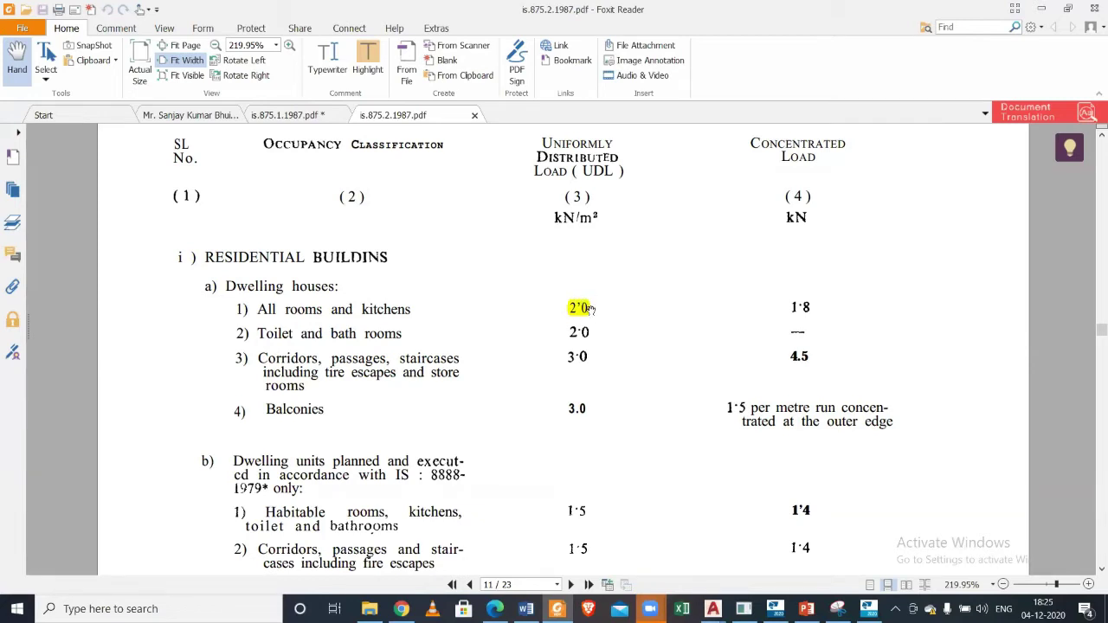
scroll(592, 306, "down", 1)
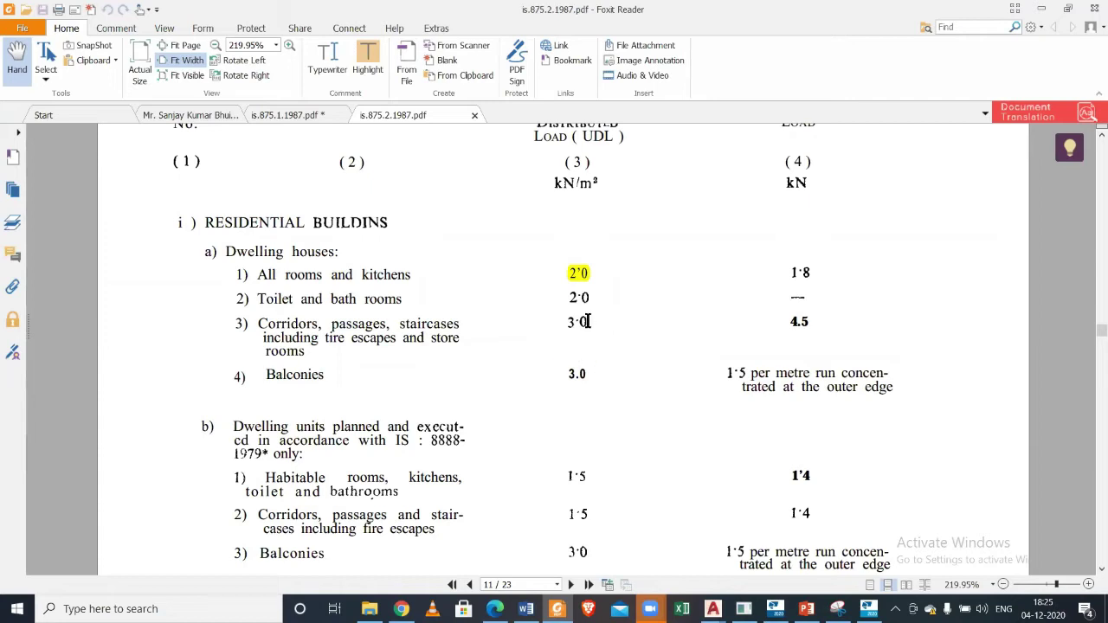
scroll(588, 321, "down", 4)
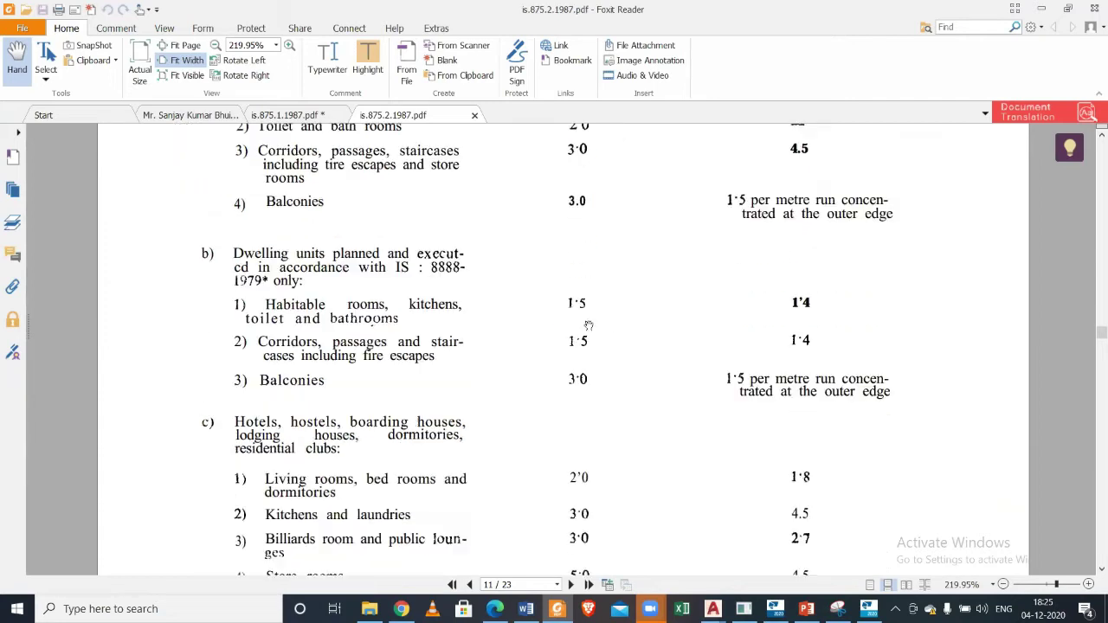
scroll(588, 324, "down", 15)
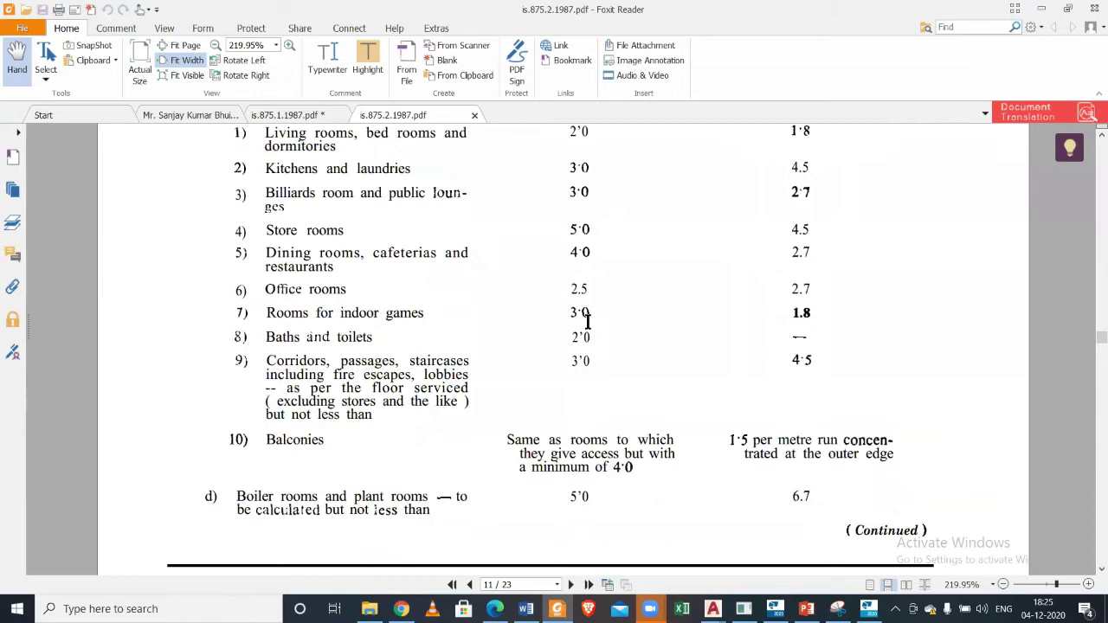
Examine the Table 1 imposed loads for garages, educational buildings and the first institutional building entries.
scroll(587, 321, "down", 15)
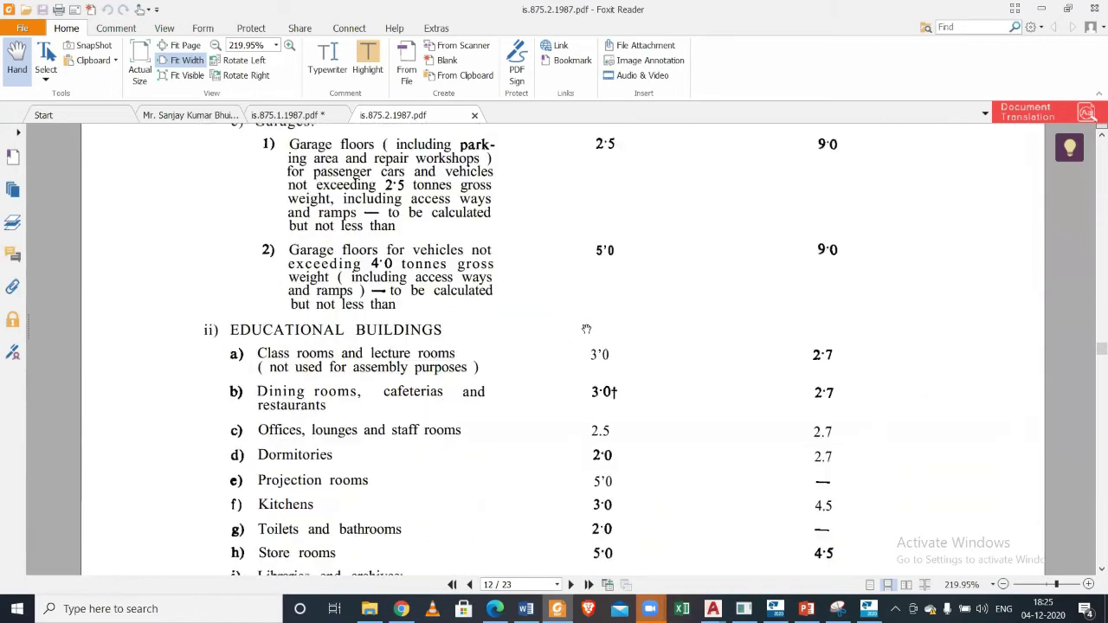
scroll(586, 324, "down", 10)
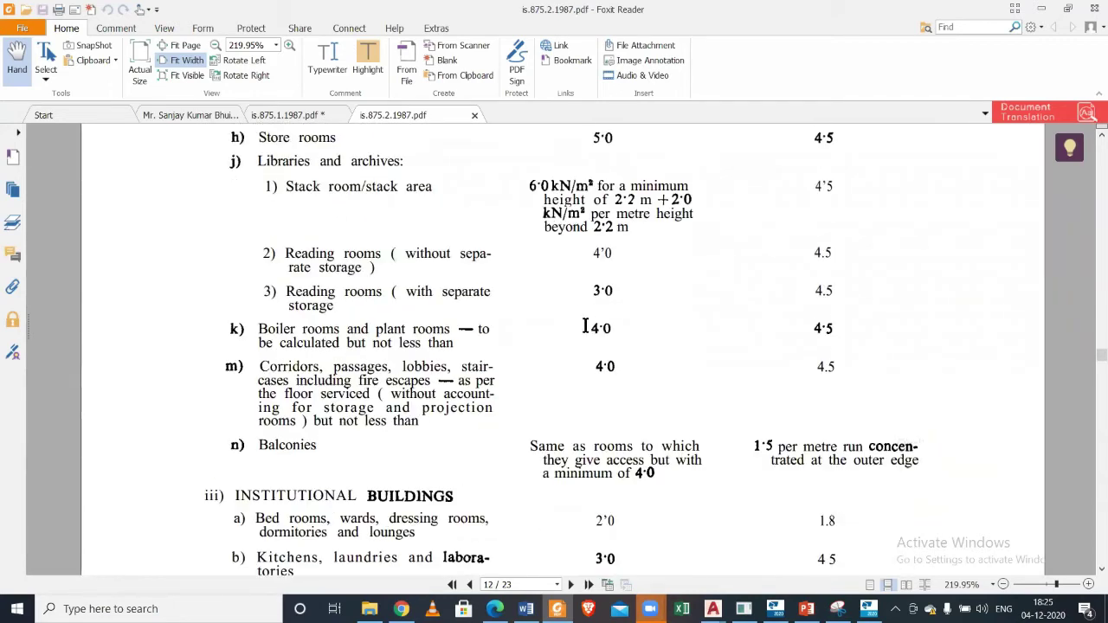
scroll(585, 325, "down", 6)
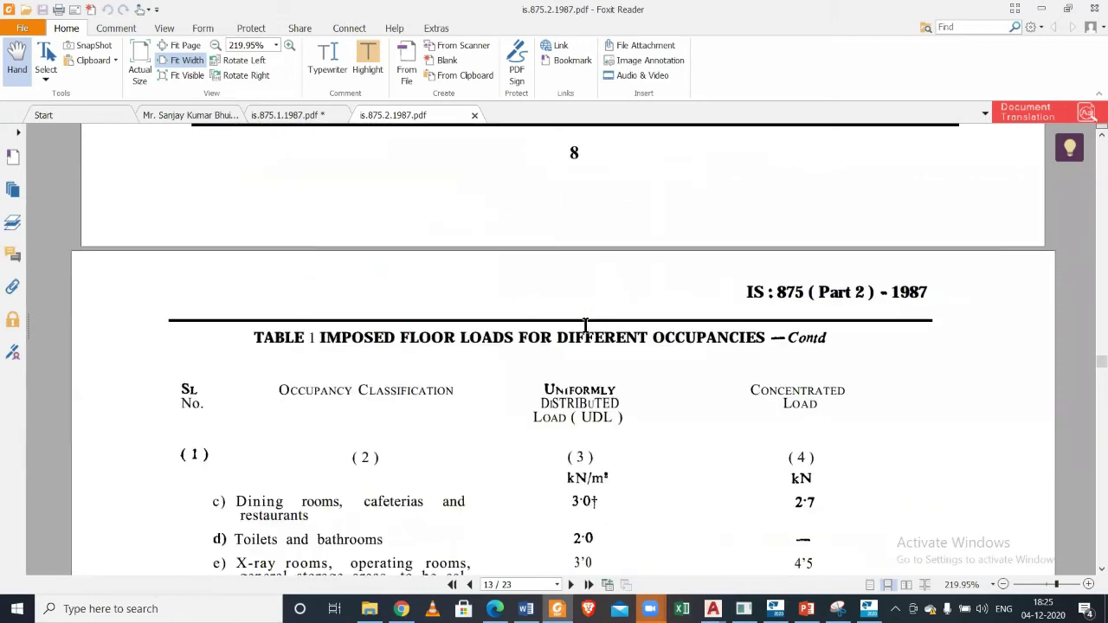
scroll(562, 350, "up", 5)
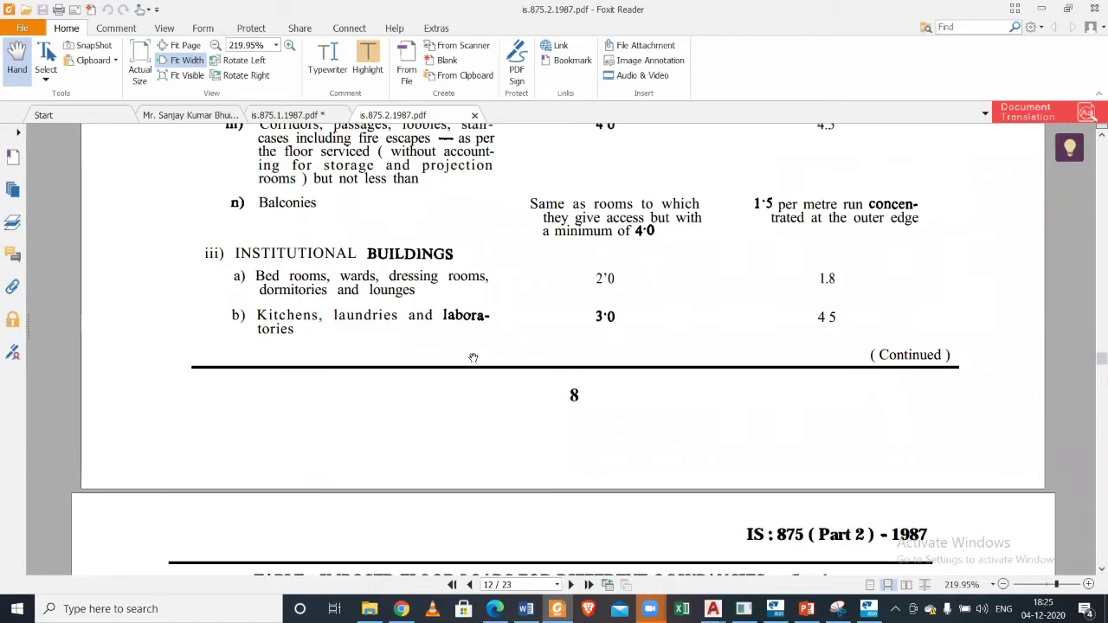
scroll(472, 355, "down", 5)
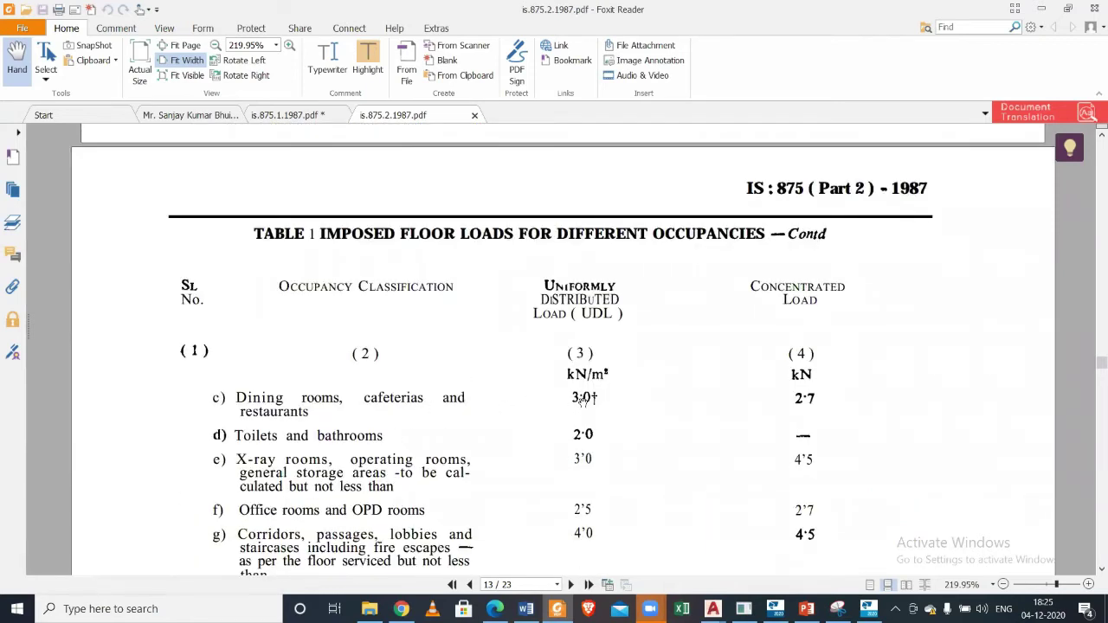
Review the remaining institutional building loads and the assembly building loads in Table 1.
scroll(583, 400, "down", 5)
scroll(584, 400, "down", 3)
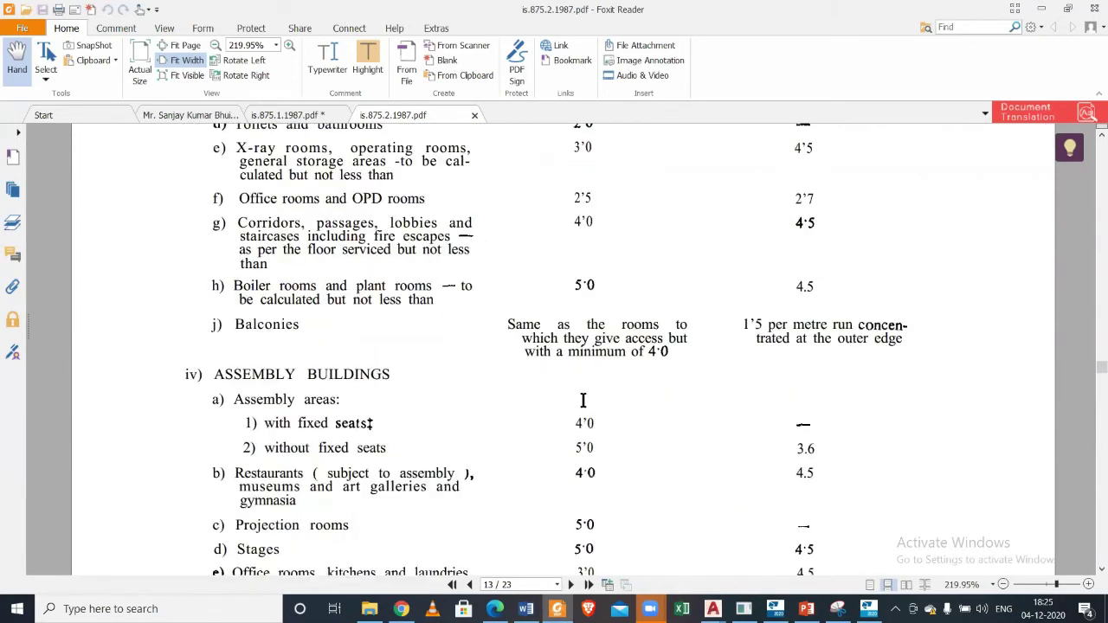
scroll(584, 400, "down", 2)
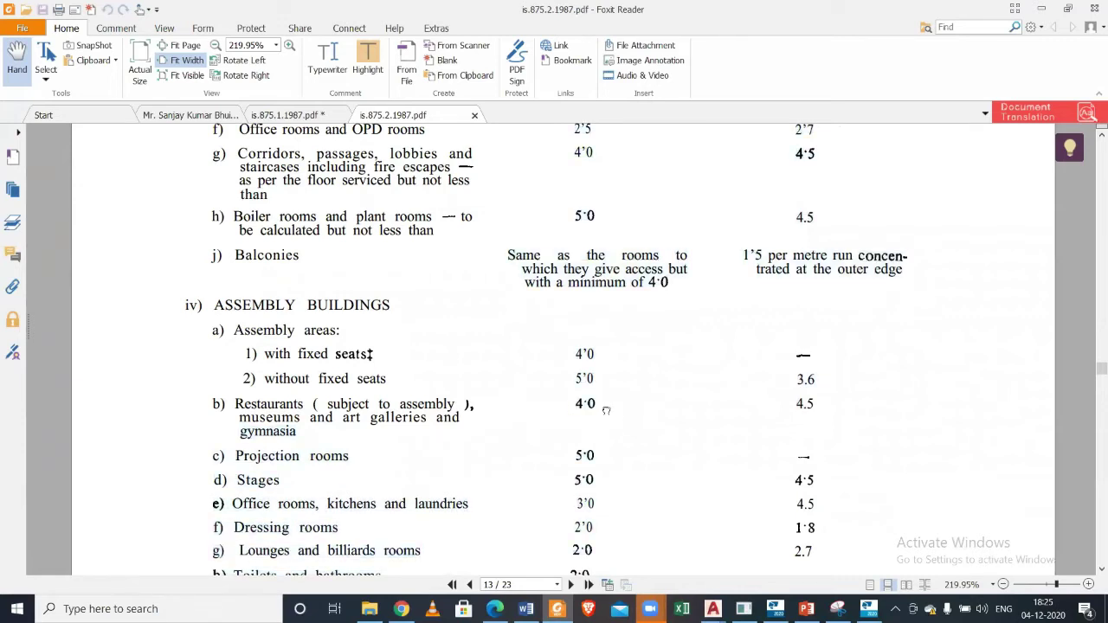
scroll(606, 410, "down", 3)
scroll(606, 412, "down", 7)
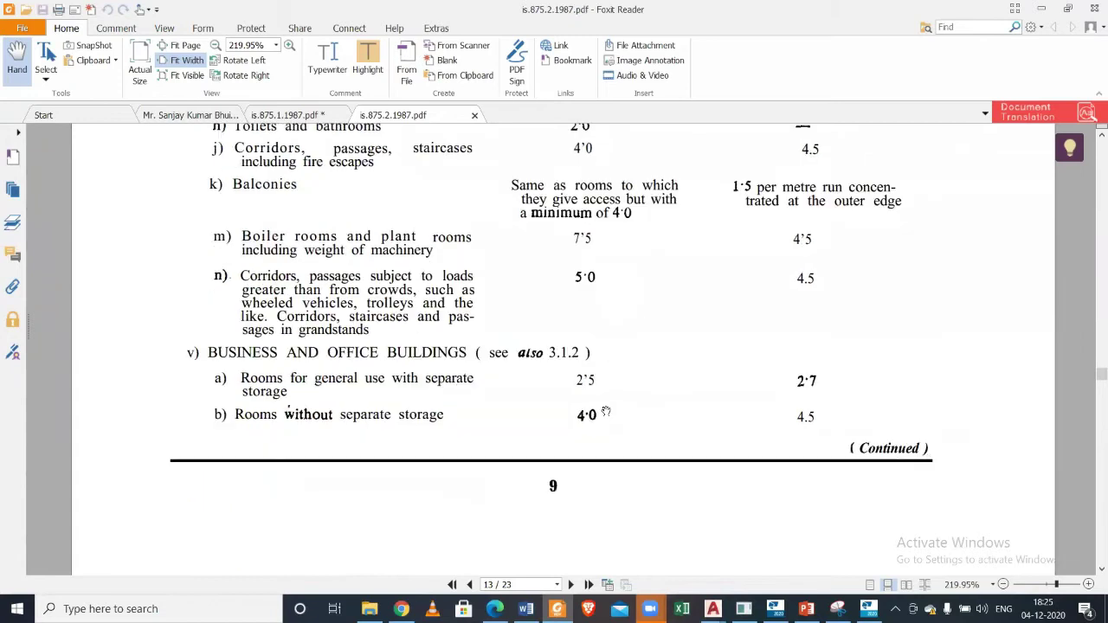
Examine the Table 1 imposed floor loads for business and office buildings and for mercantile buildings.
scroll(606, 412, "down", 2)
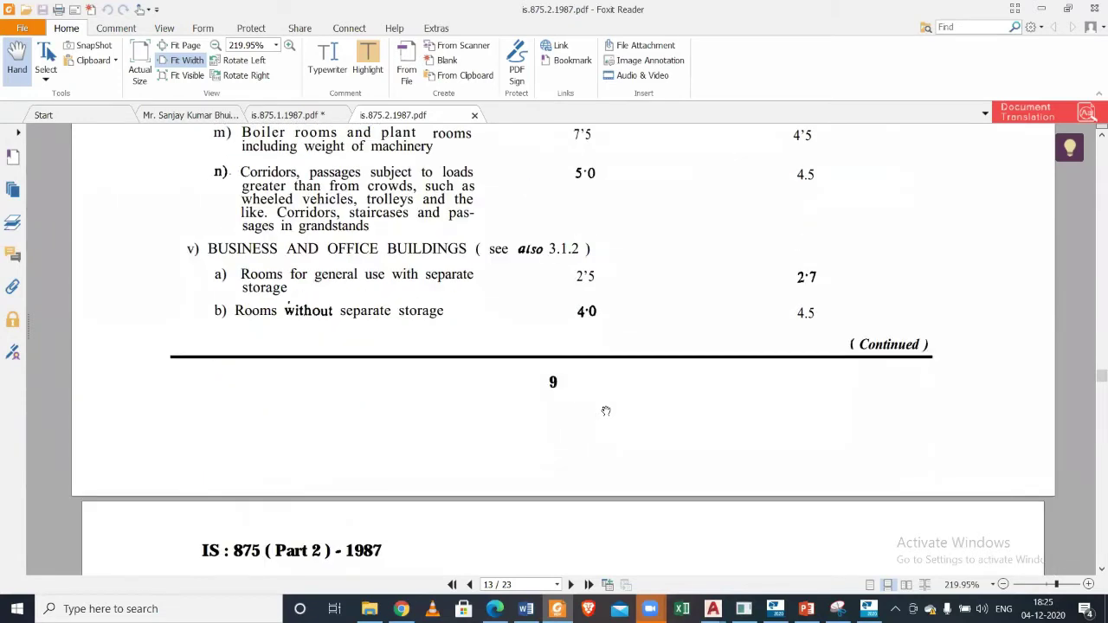
scroll(606, 411, "down", 6)
scroll(606, 412, "down", 4)
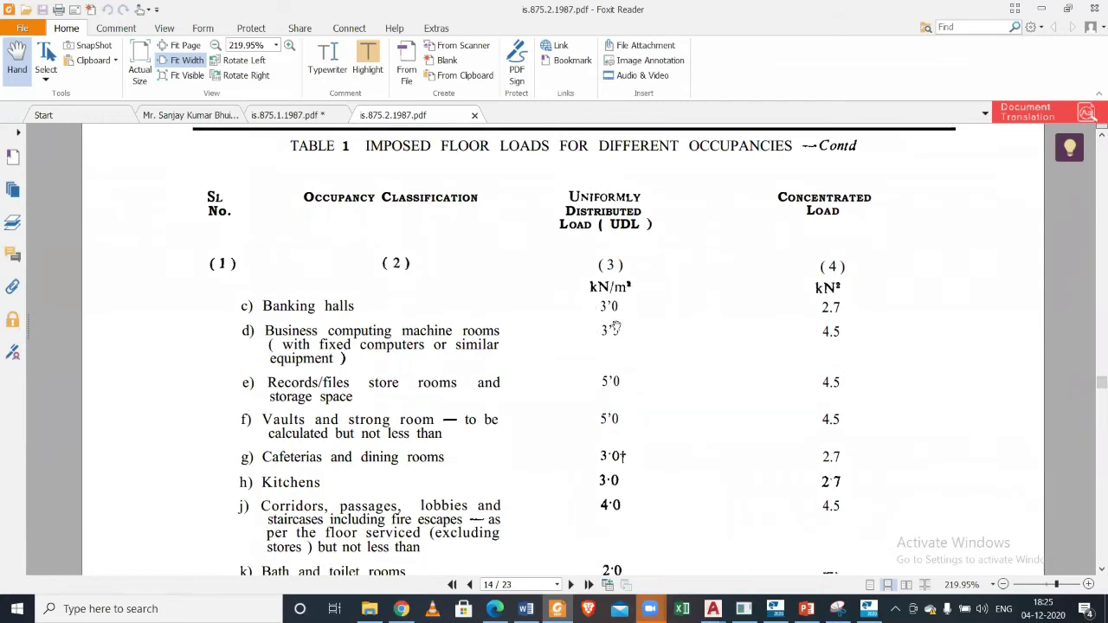
scroll(619, 346, "down", 2)
scroll(619, 349, "down", 15)
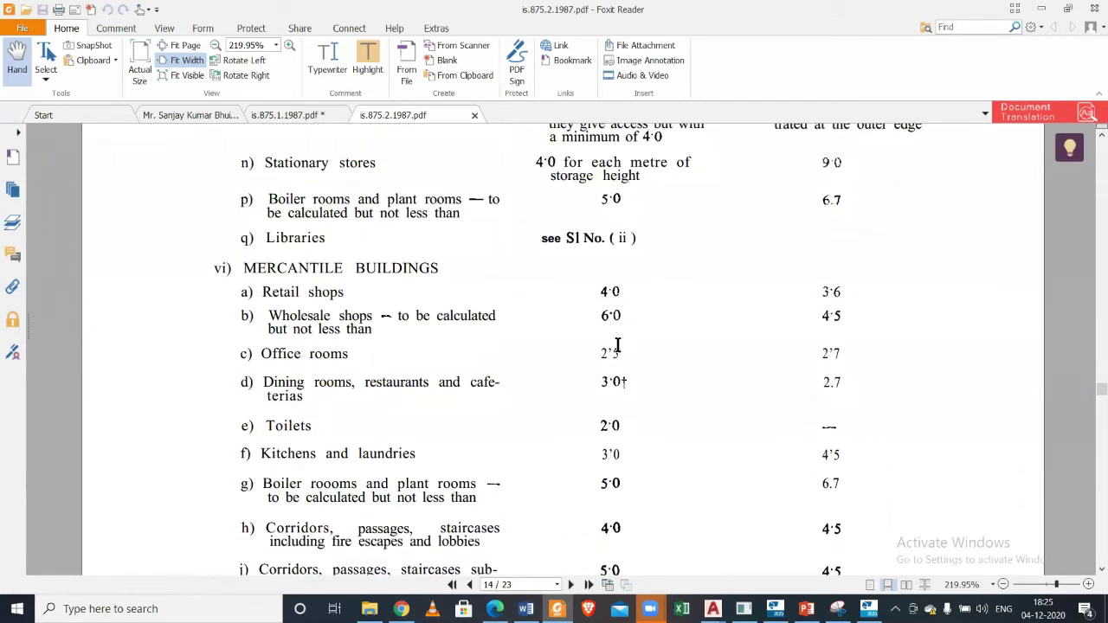
scroll(617, 347, "down", 15)
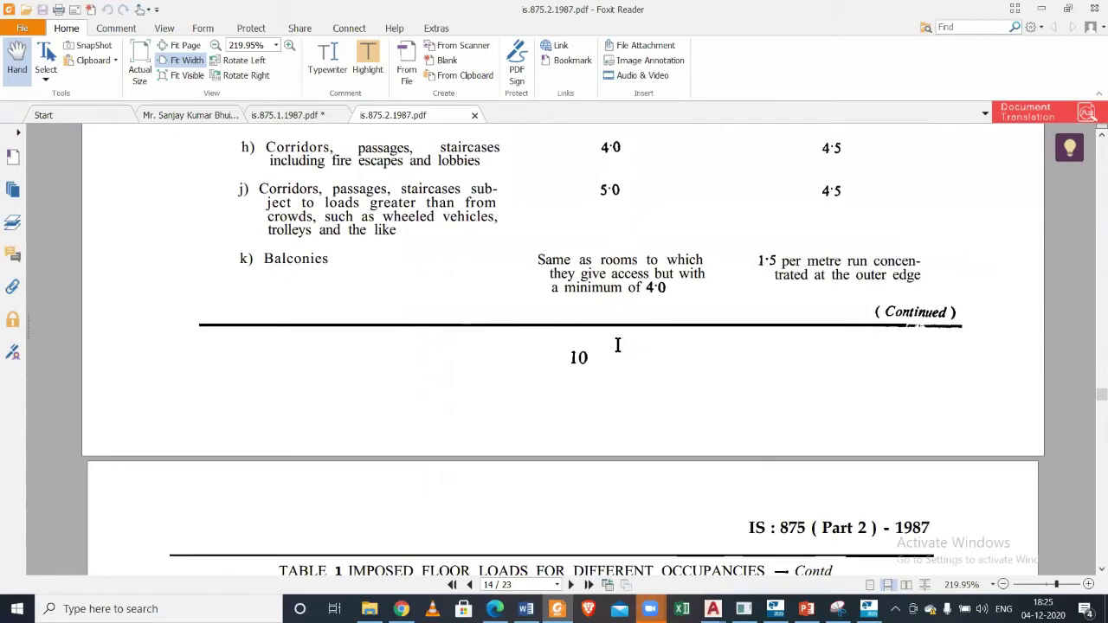
Check the storage room, warehouse and cold storage loads at the end of Table 1 together with its footnotes.
scroll(617, 348, "down", 12)
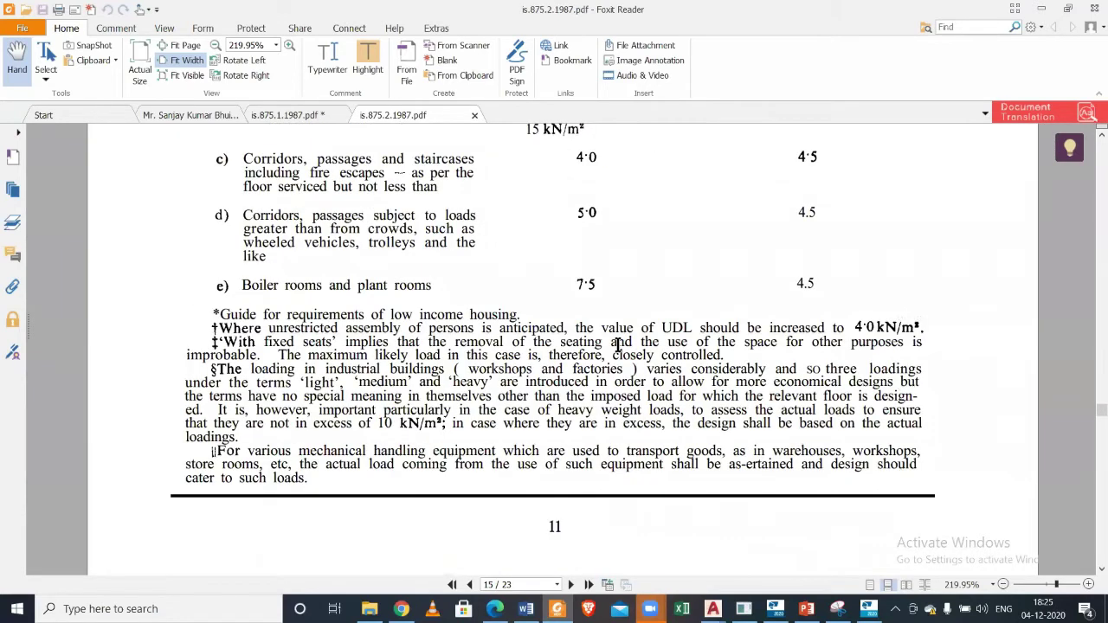
scroll(617, 347, "down", 3)
scroll(617, 348, "up", 5)
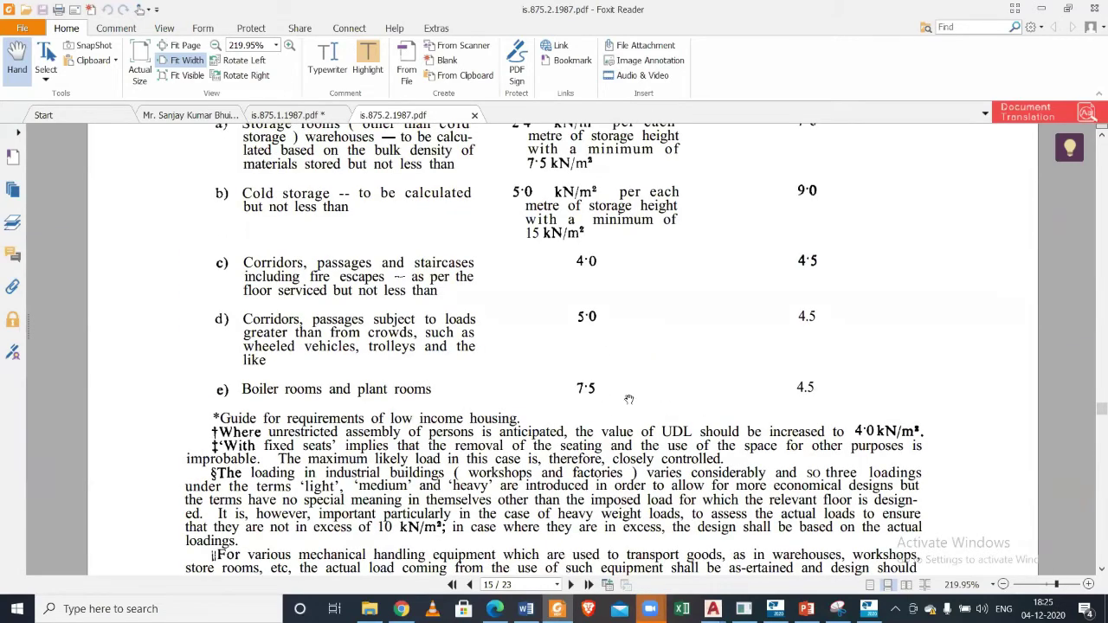
scroll(604, 396, "down", 3)
Skim the load application and floor load reduction clauses 3.1.1 to 3.2.2, continuing to section 4 Imposed Loads on Roofs.
scroll(604, 397, "down", 15)
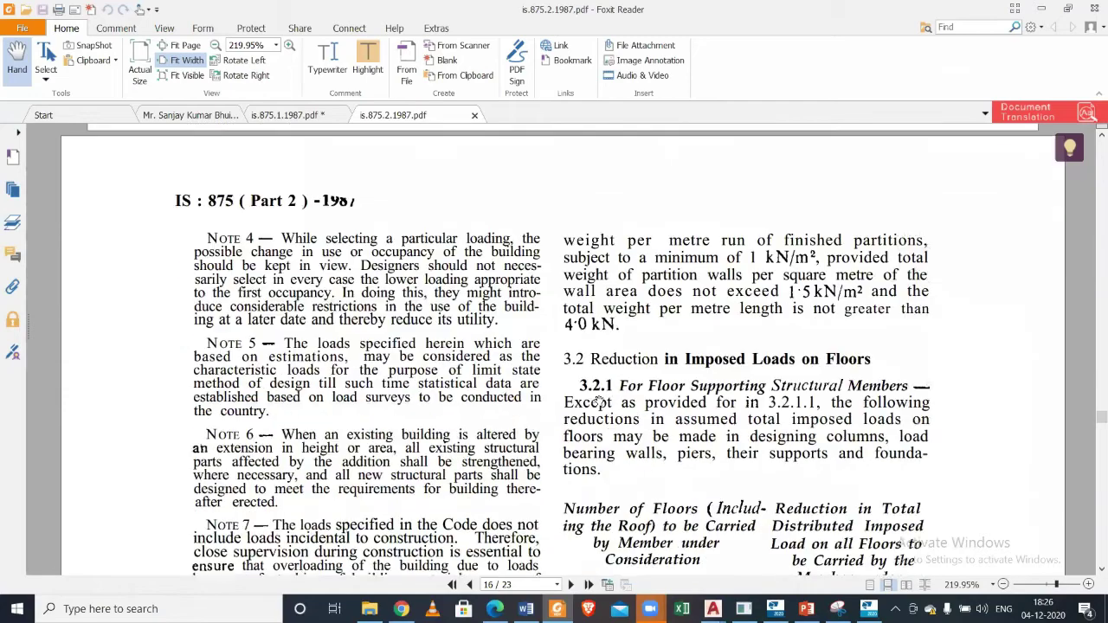
scroll(598, 395, "up", 3)
scroll(598, 395, "down", 10)
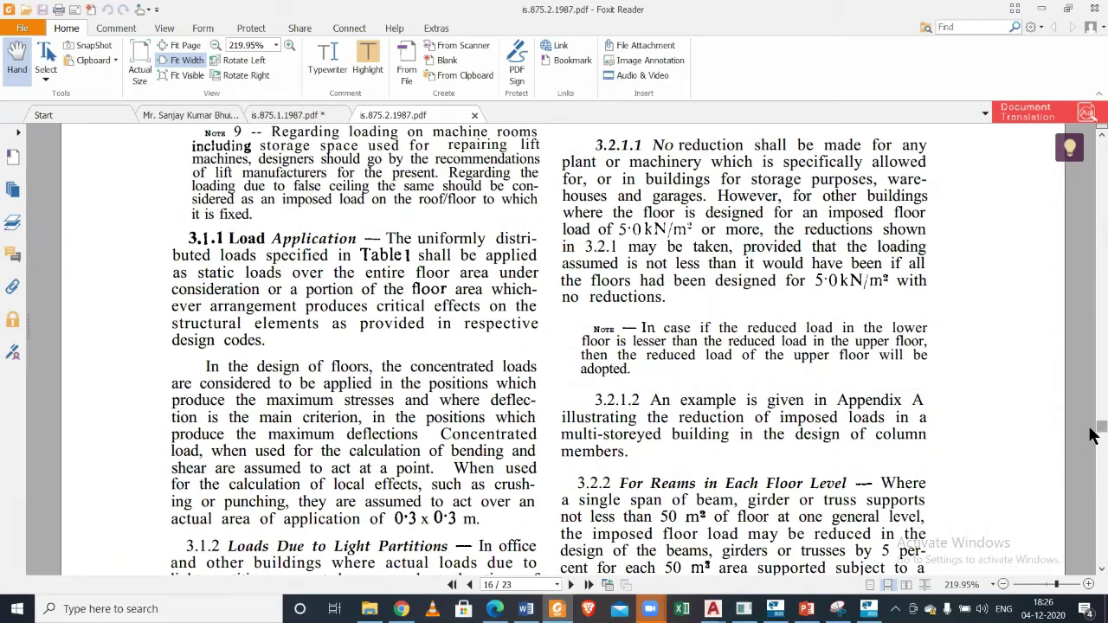
scroll(1092, 437, "down", 2)
left_click_drag(1091, 429, 1091, 441)
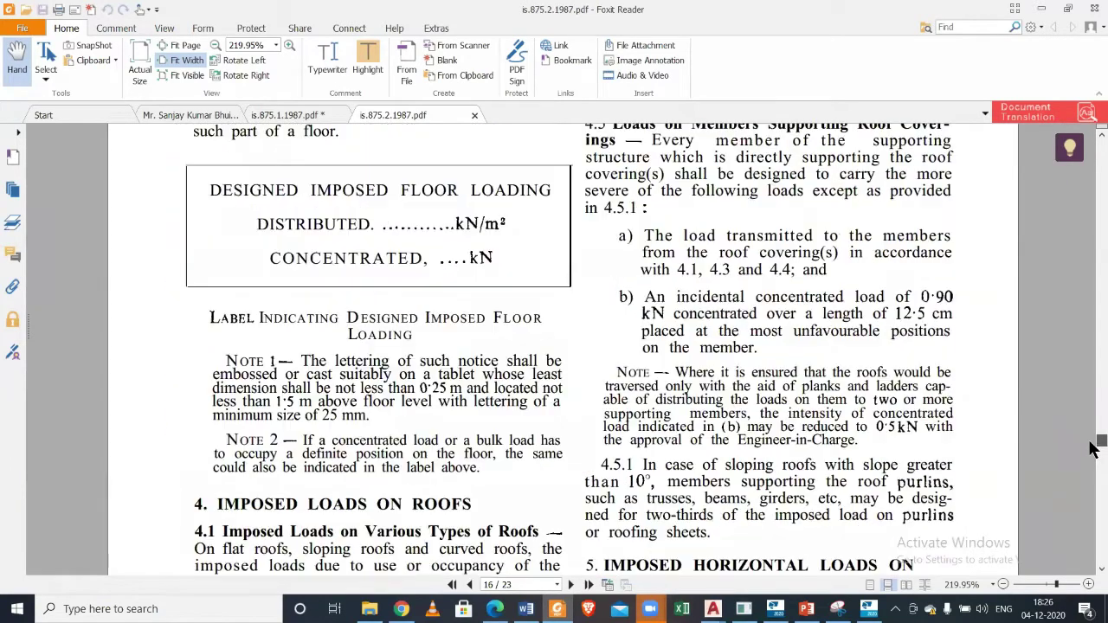
scroll(1092, 449, "down", 3)
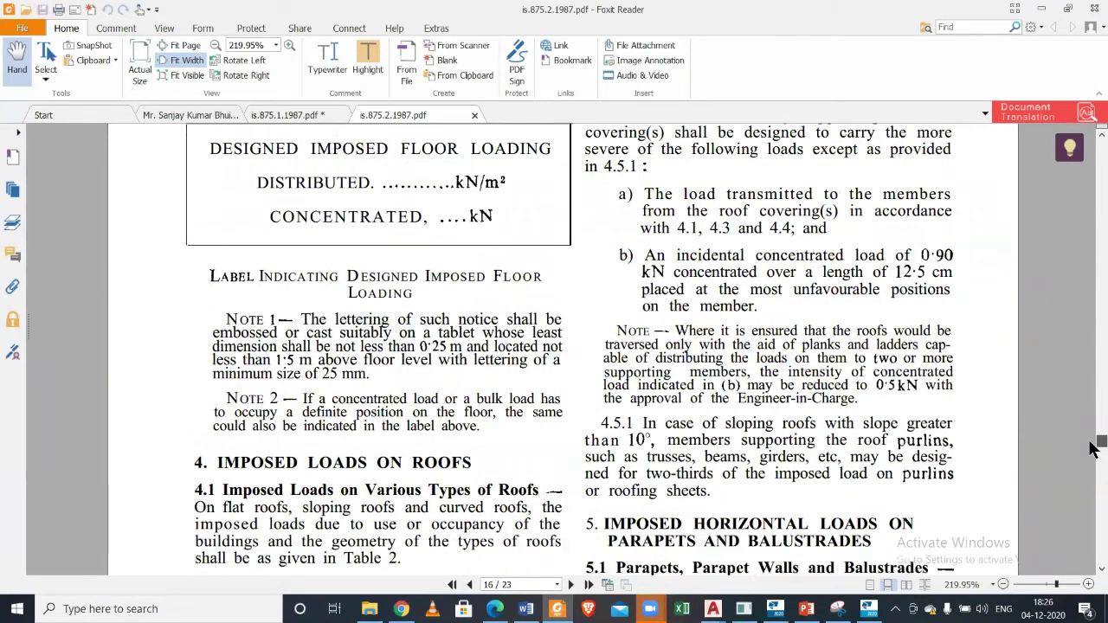
left_click_drag(1093, 448, 1092, 130)
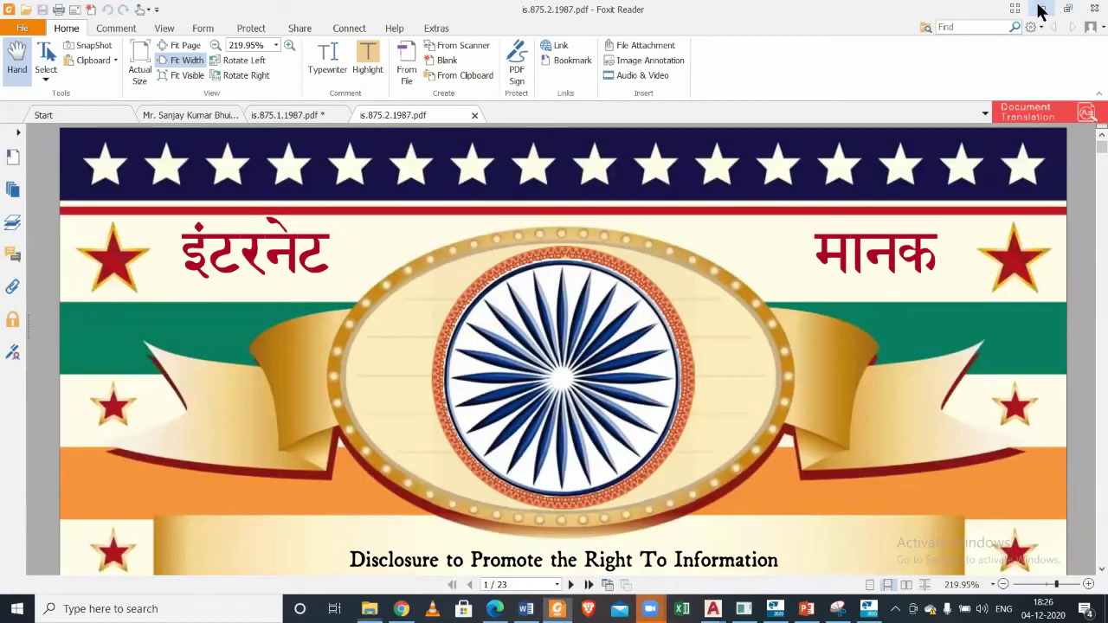
left_click(1041, 8)
right_click(304, 505)
left_click(377, 352)
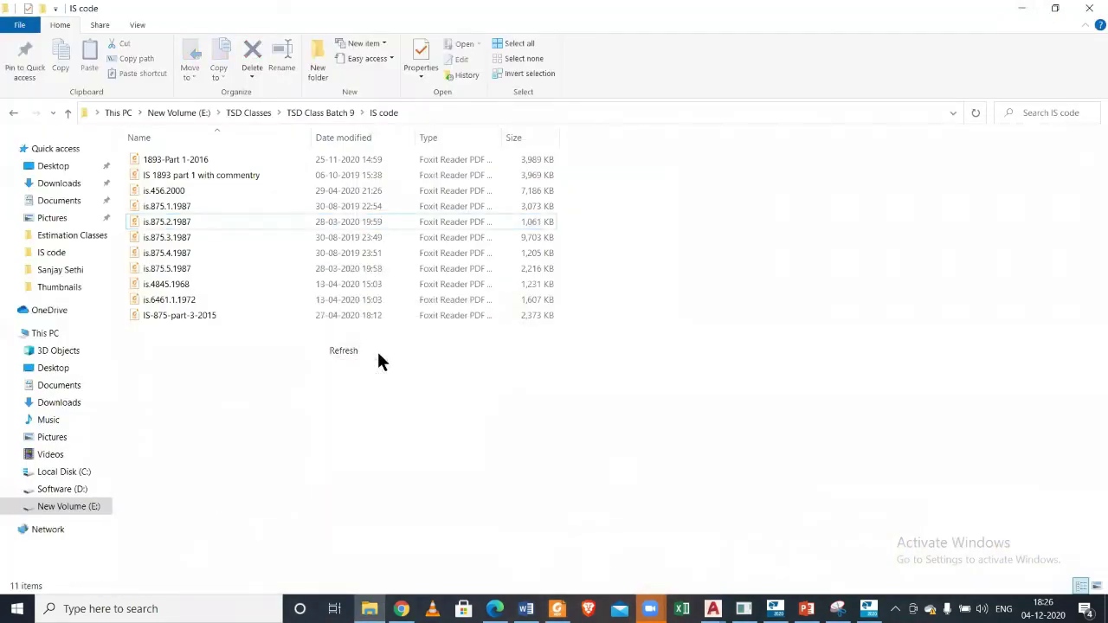
right_click(361, 420)
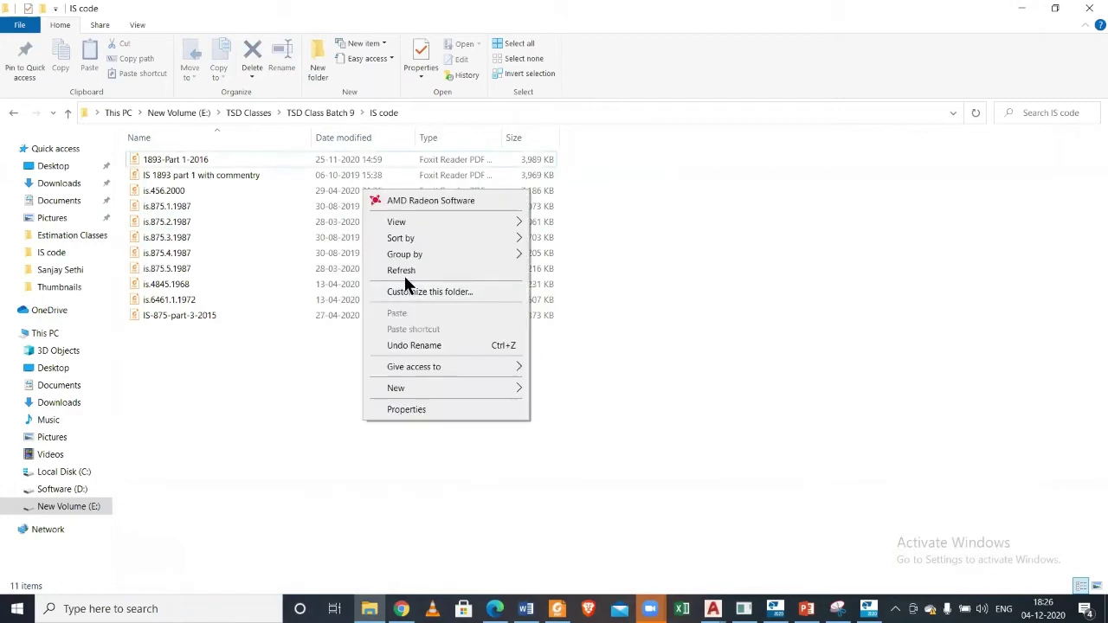
left_click(410, 269)
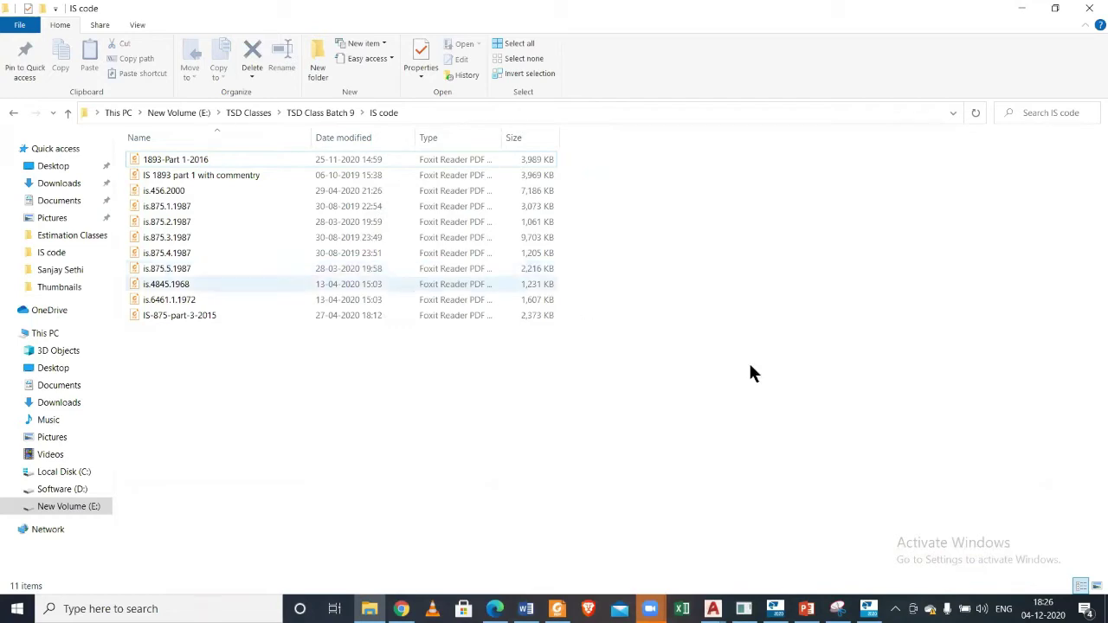
Switch to the Tekla Structural Designer building model and show the St. Base (Base) 2D plan.
left_click(868, 609)
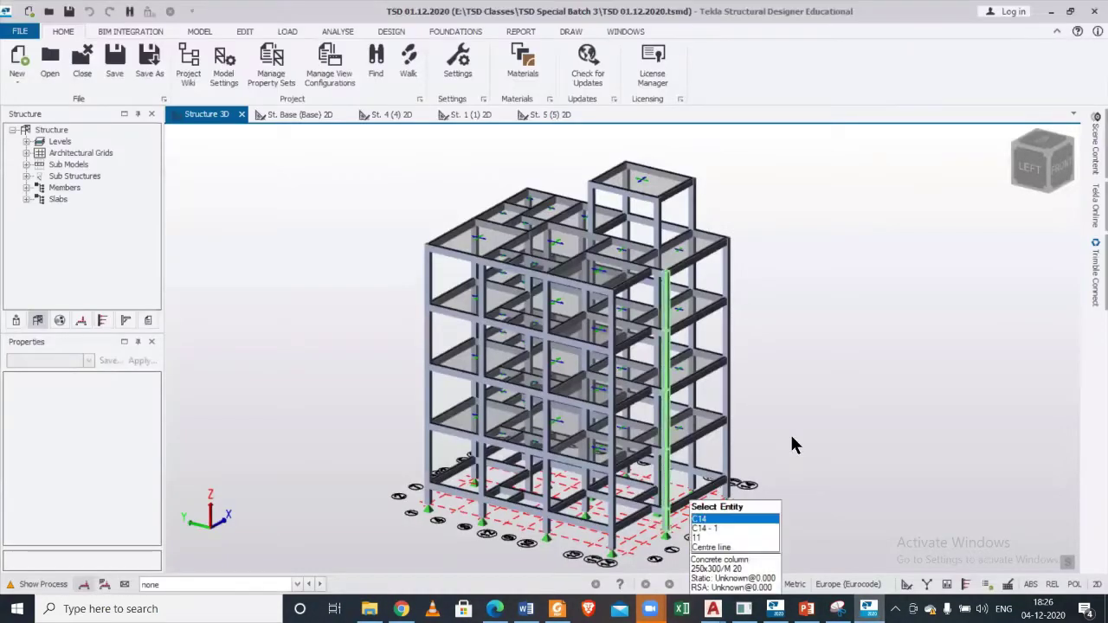
scroll(805, 424, "down", 2)
middle_click_drag(805, 424, 765, 367)
scroll(762, 365, "up", 2)
left_click(293, 118)
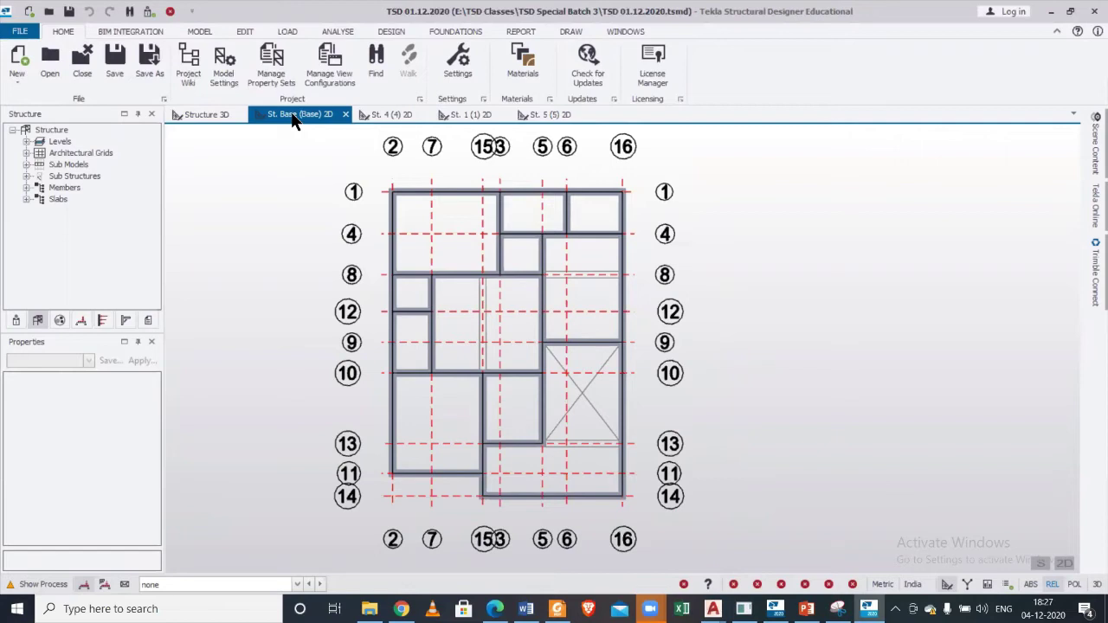
Make 2 Dead the active loadcase for loading the base level.
left_click(199, 32)
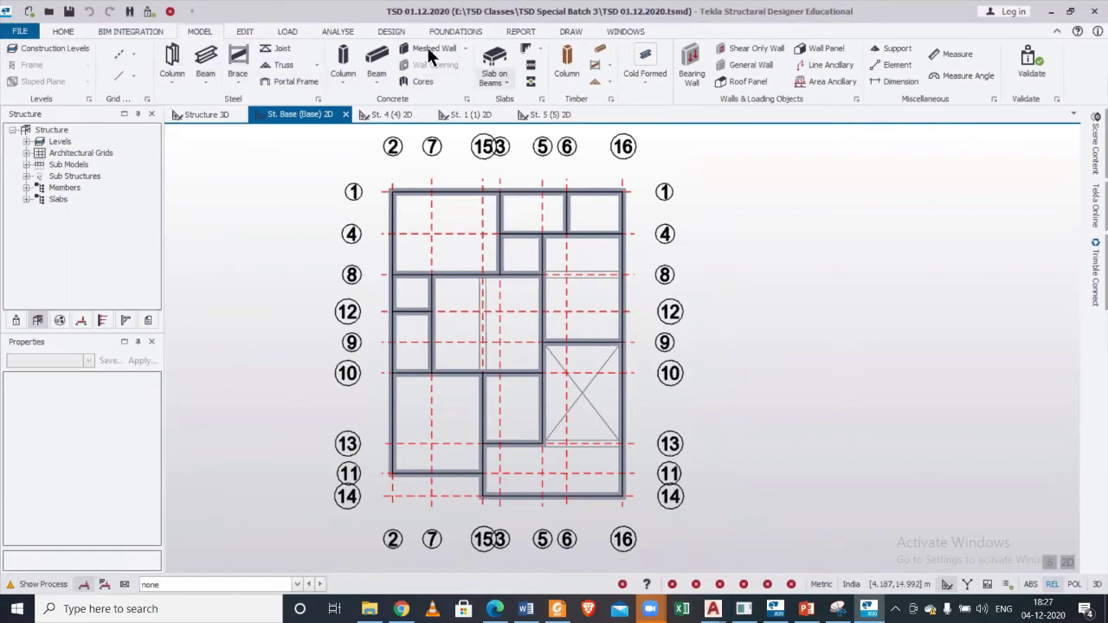
left_click(290, 29)
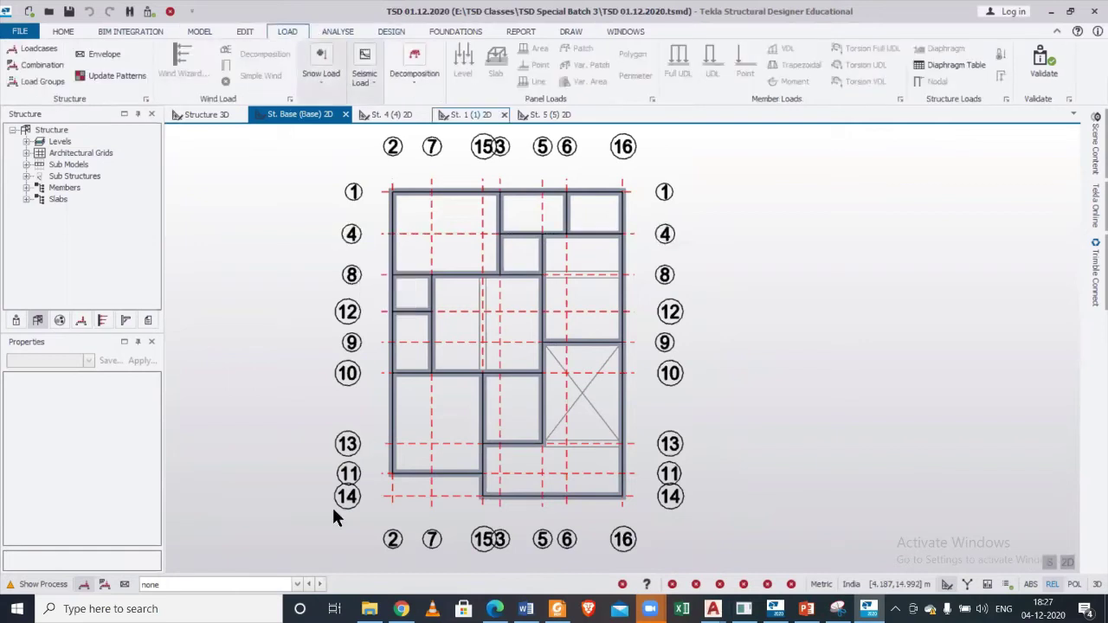
left_click(297, 584)
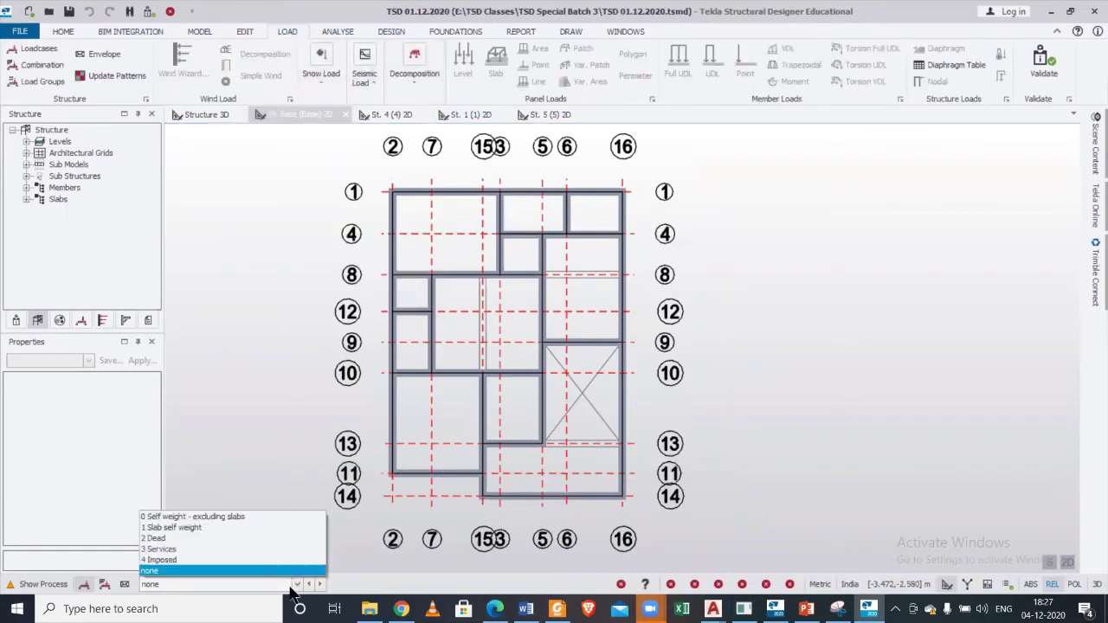
left_click(301, 527)
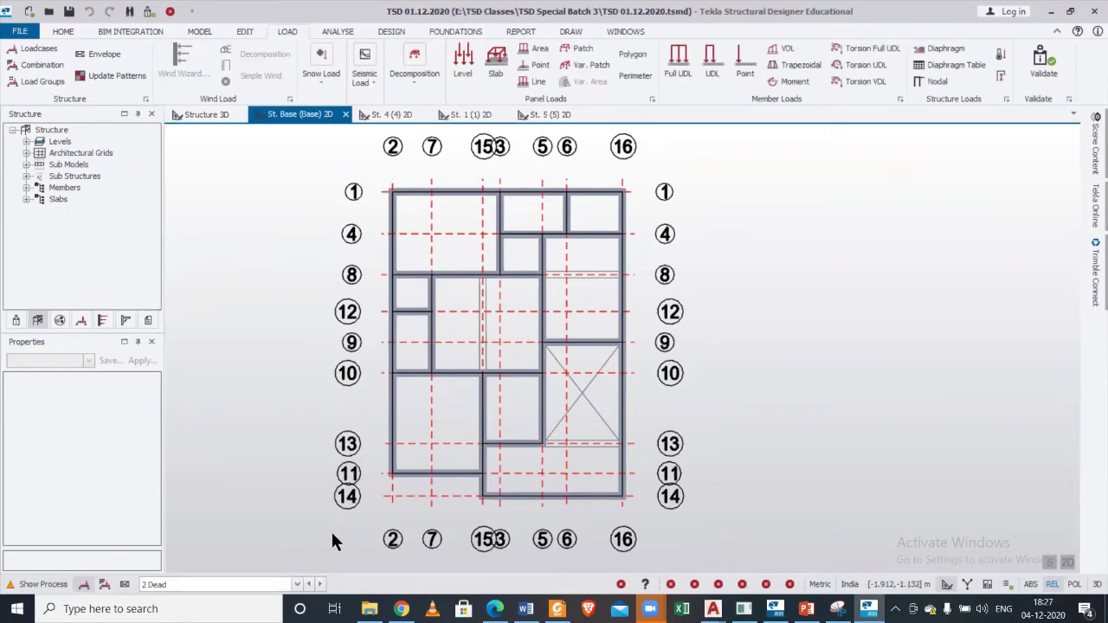
Apply an 11 kN/m full UDL member load to the base-level outer beams along grid lines 2 and 1.
left_click(677, 76)
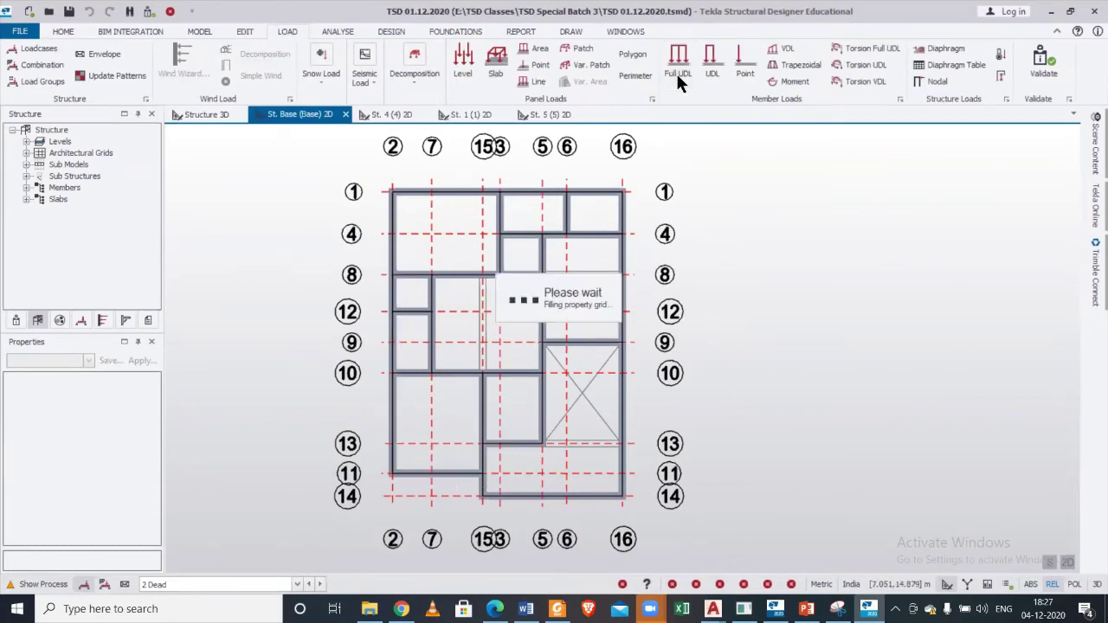
left_click(144, 440)
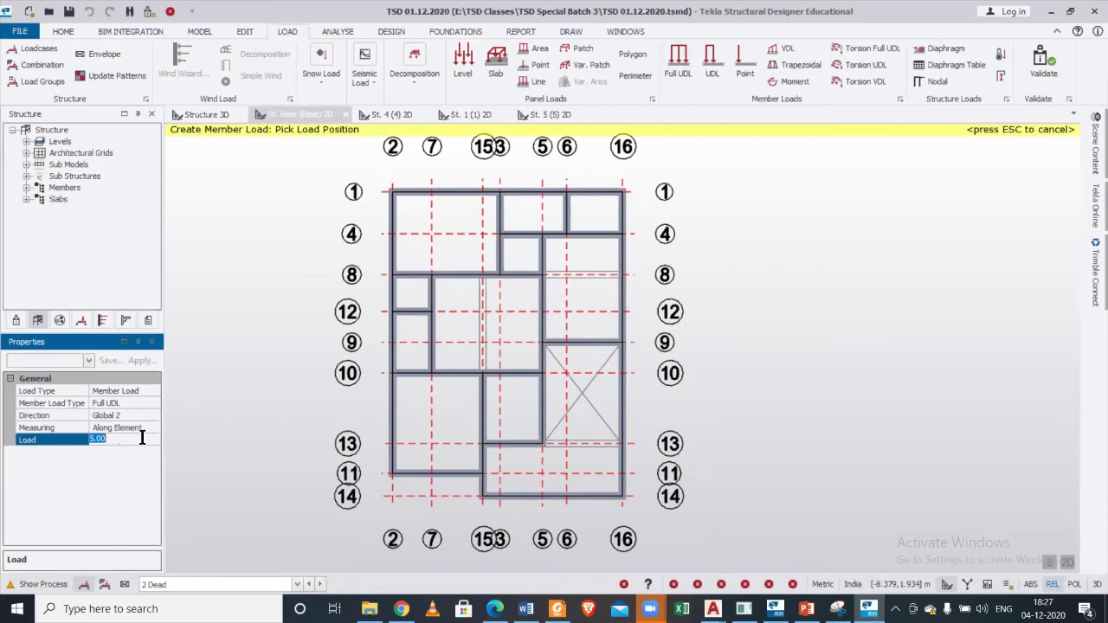
type("11")
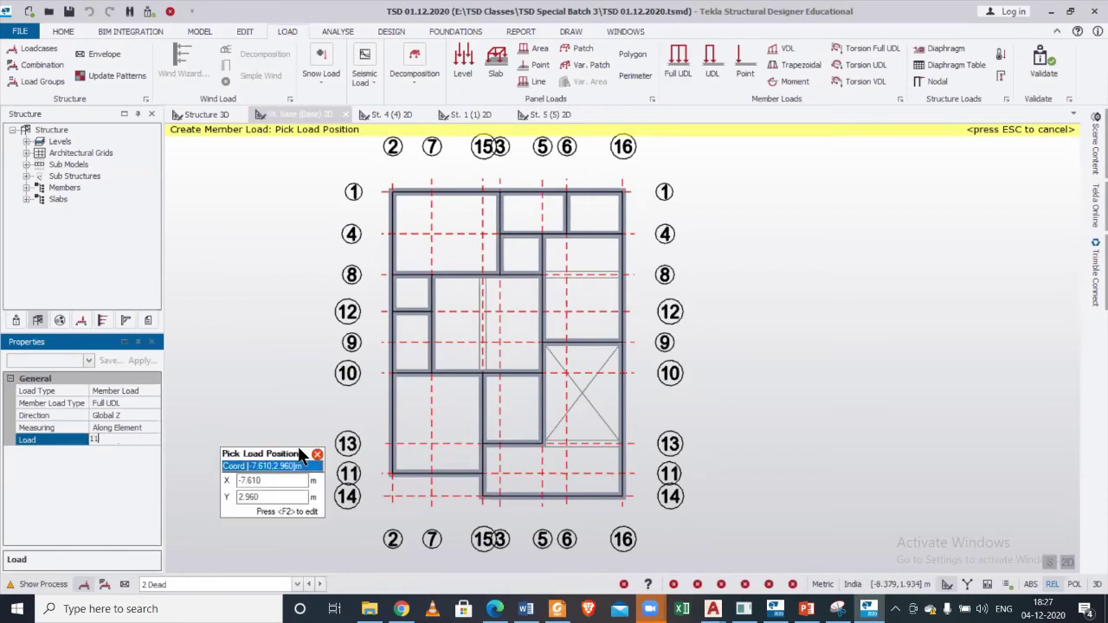
left_click(394, 445)
left_click(389, 251)
left_click(433, 193)
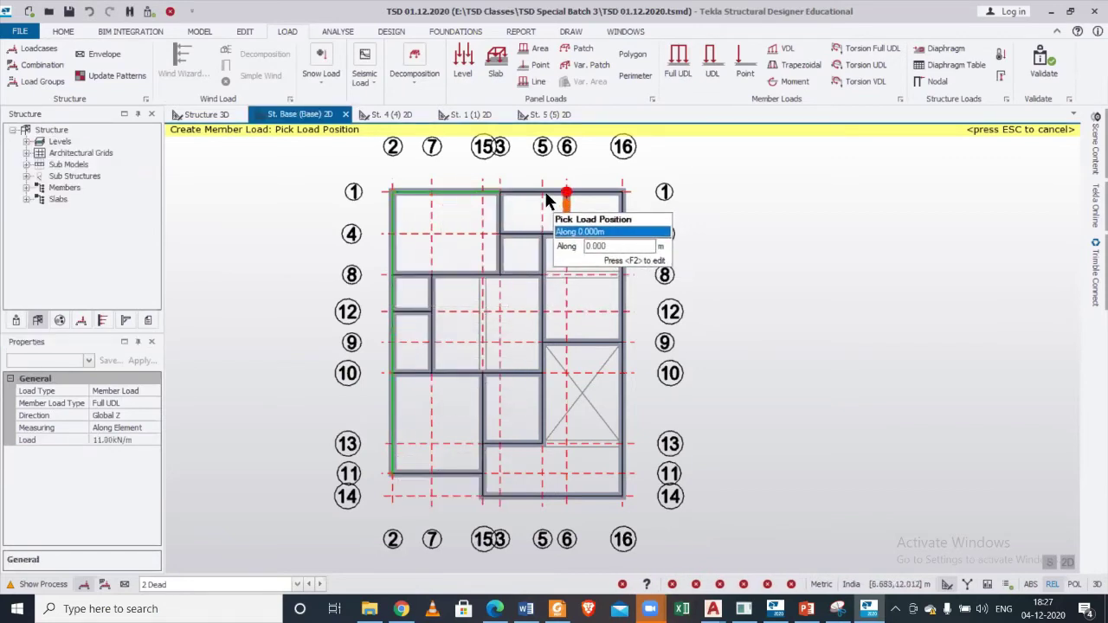
left_click(530, 191)
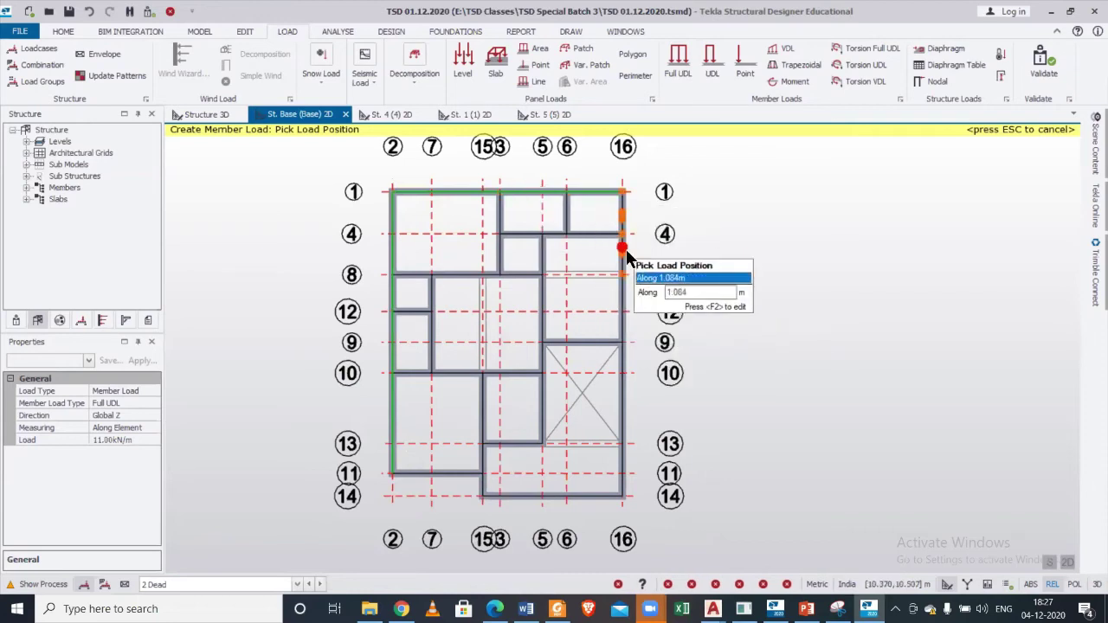
Place the same 11 kN/m full UDL on the outer beams along grid lines 16, 11 and 14.
left_click(625, 255)
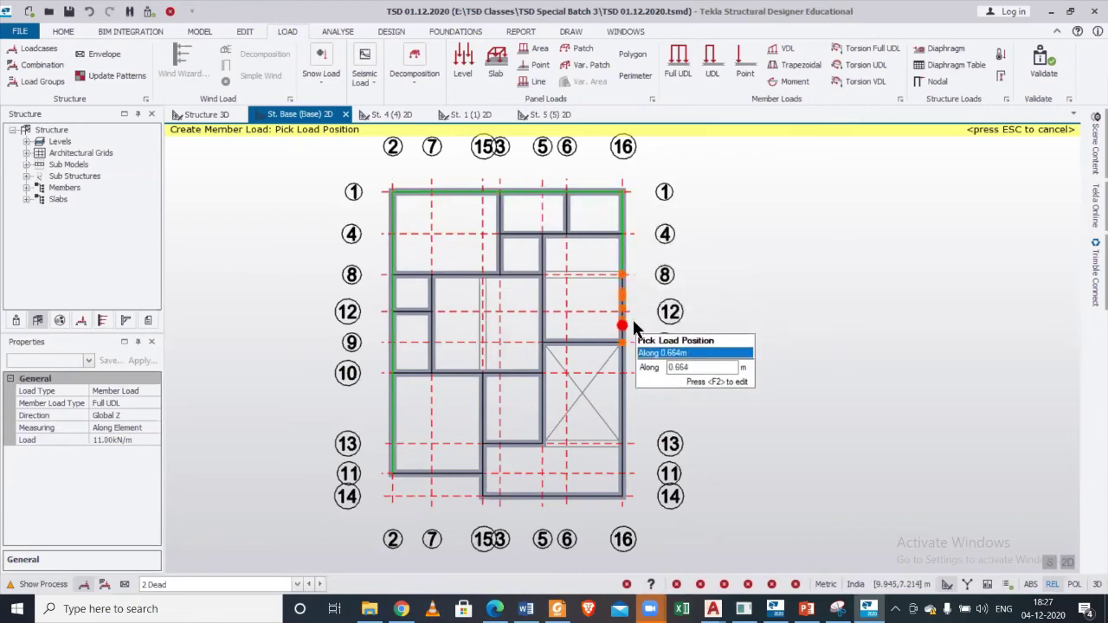
left_click(634, 389)
left_click(634, 470)
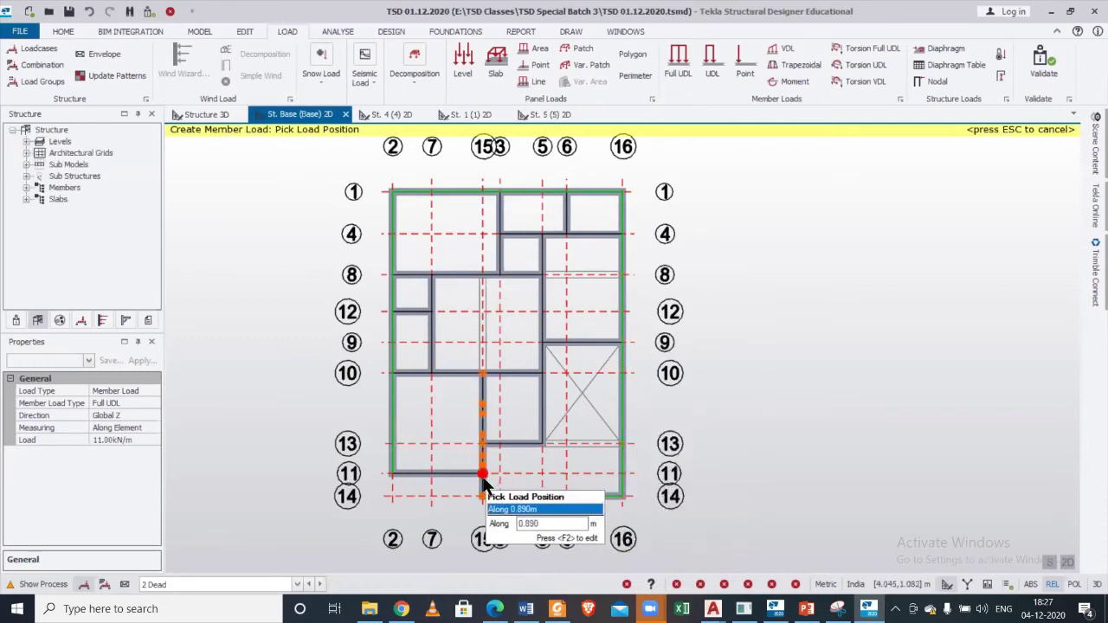
left_click(440, 475)
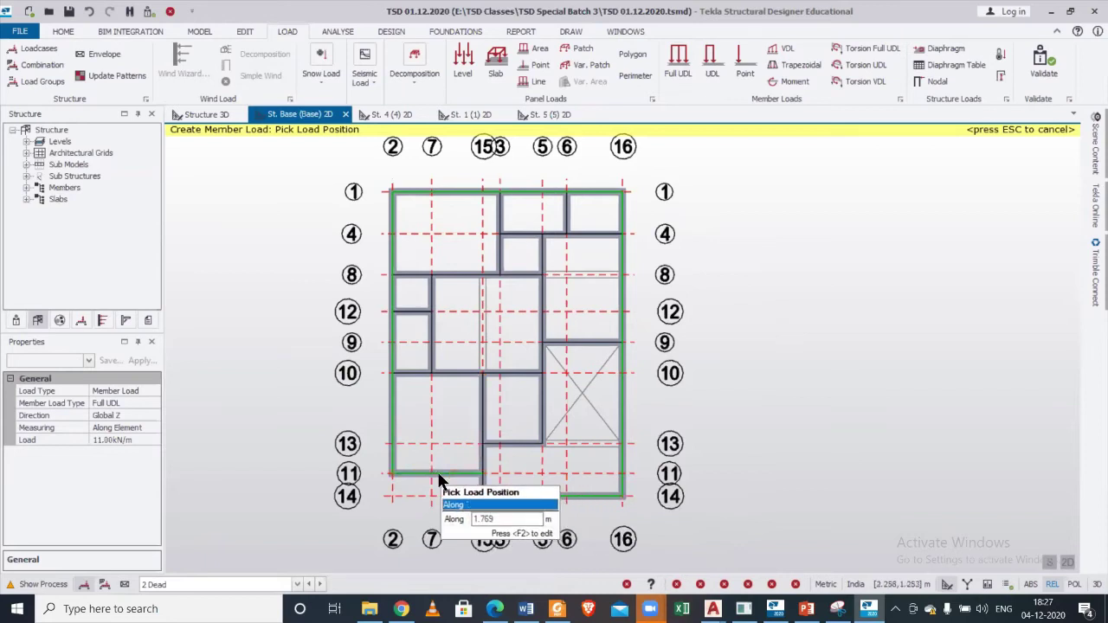
scroll(558, 489, "up", 3)
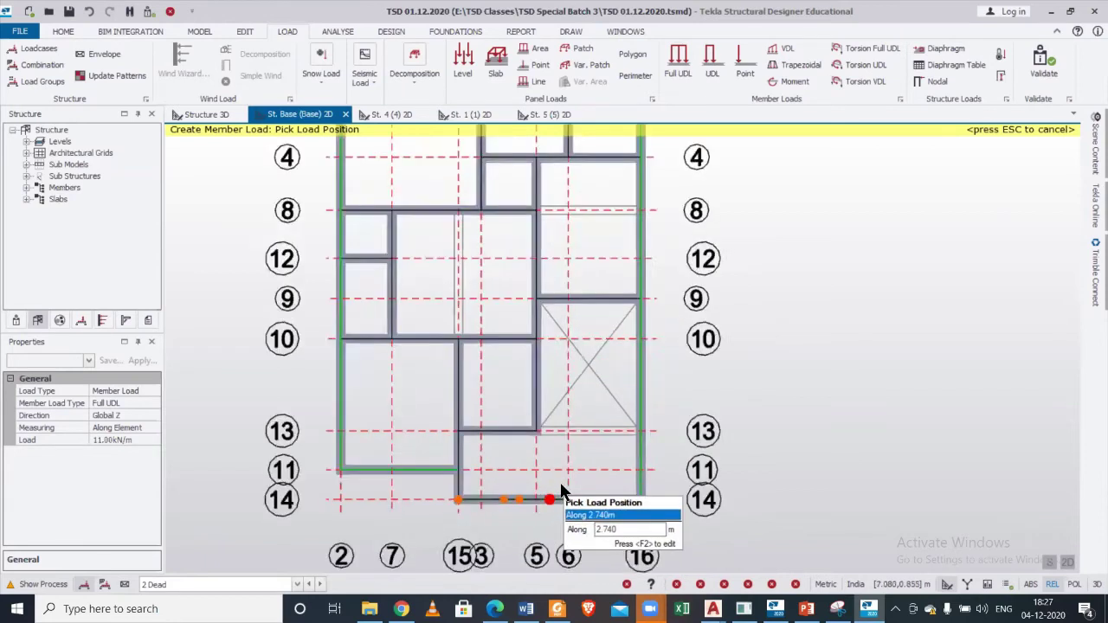
left_click(455, 505)
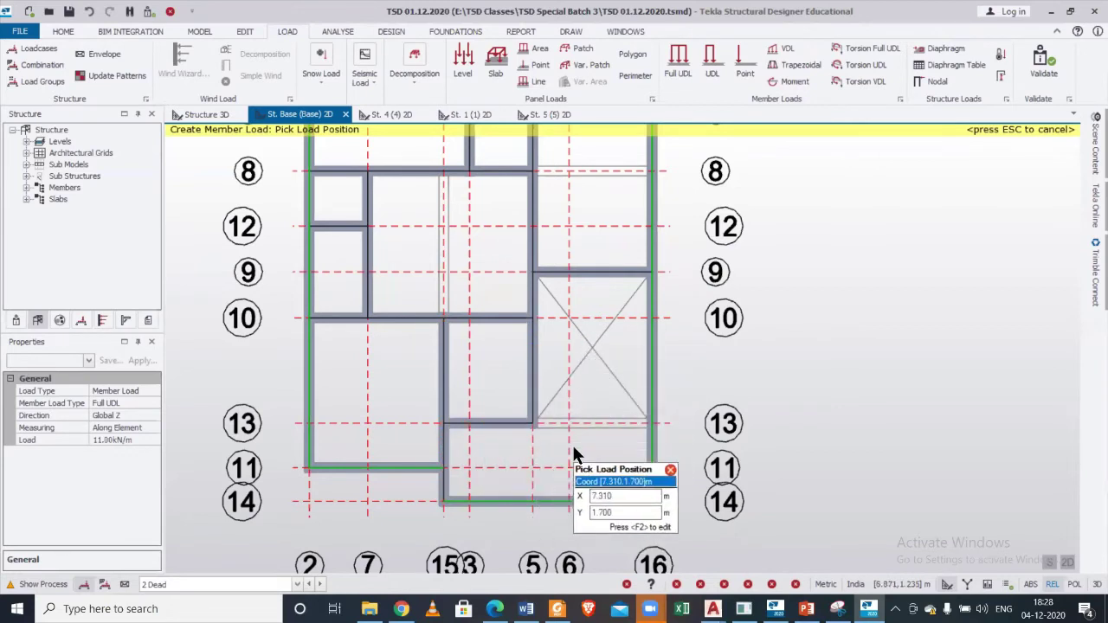
Add the 11 kN/m full UDL to the inner beams on grid 13 (15–5), grid 5 (13–9) and grid 9 (5–16).
scroll(575, 440, "down", 1)
scroll(575, 439, "down", 1)
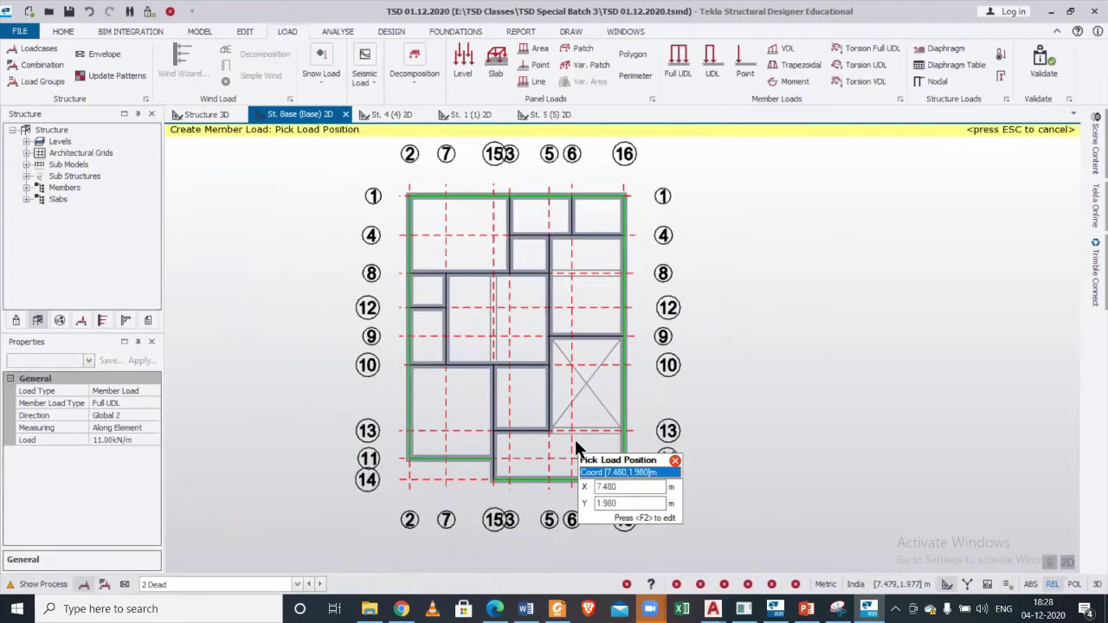
scroll(575, 439, "up", 2)
scroll(574, 439, "up", 1)
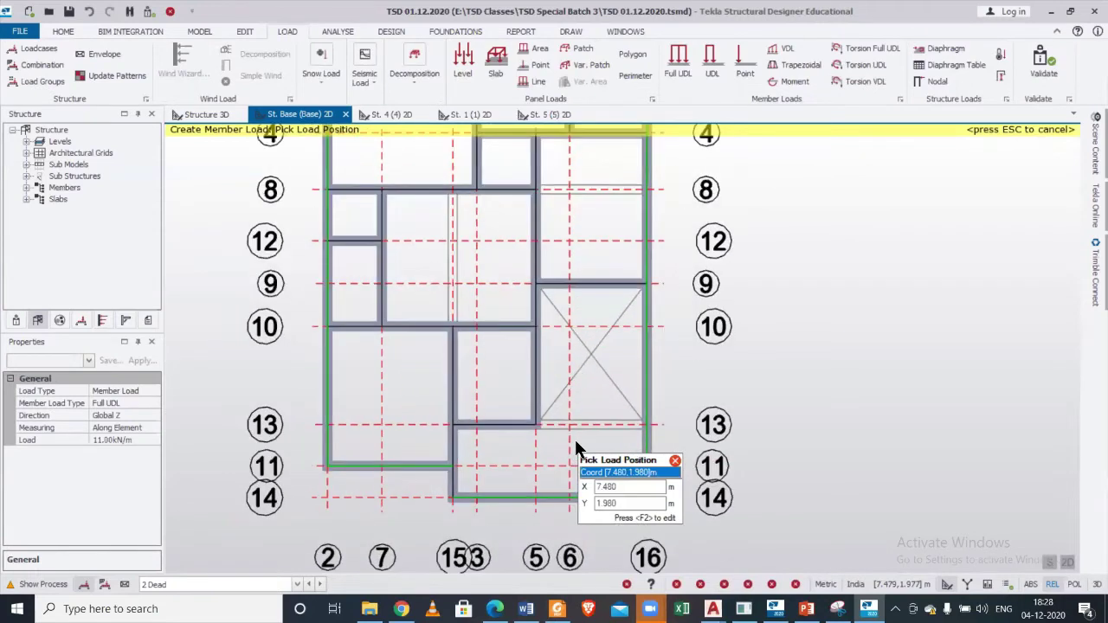
scroll(575, 439, "down", 1)
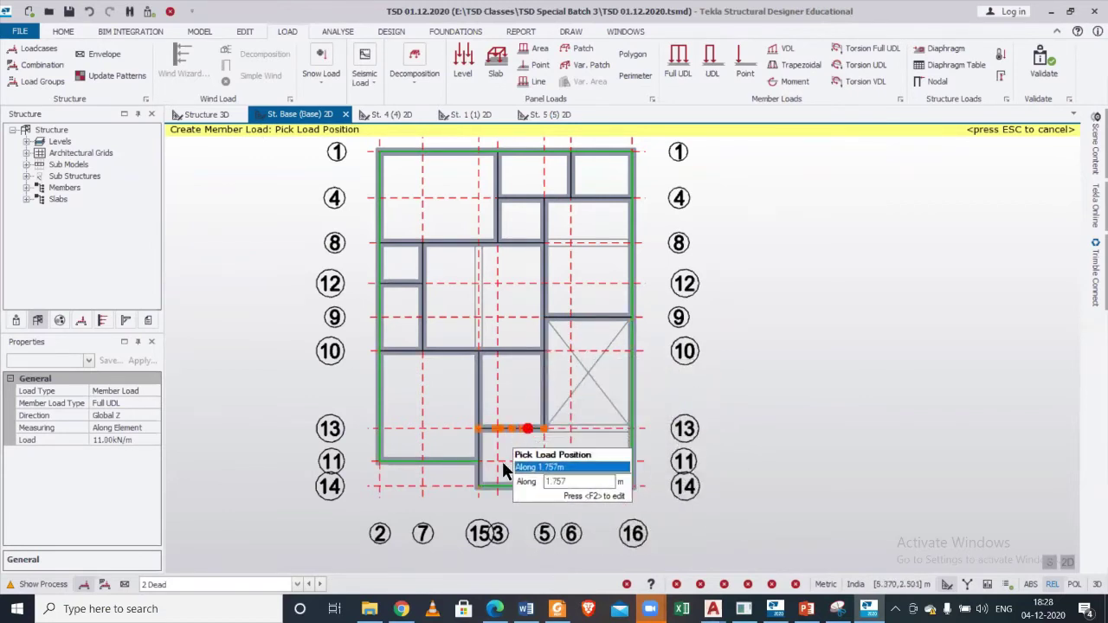
left_click(512, 428)
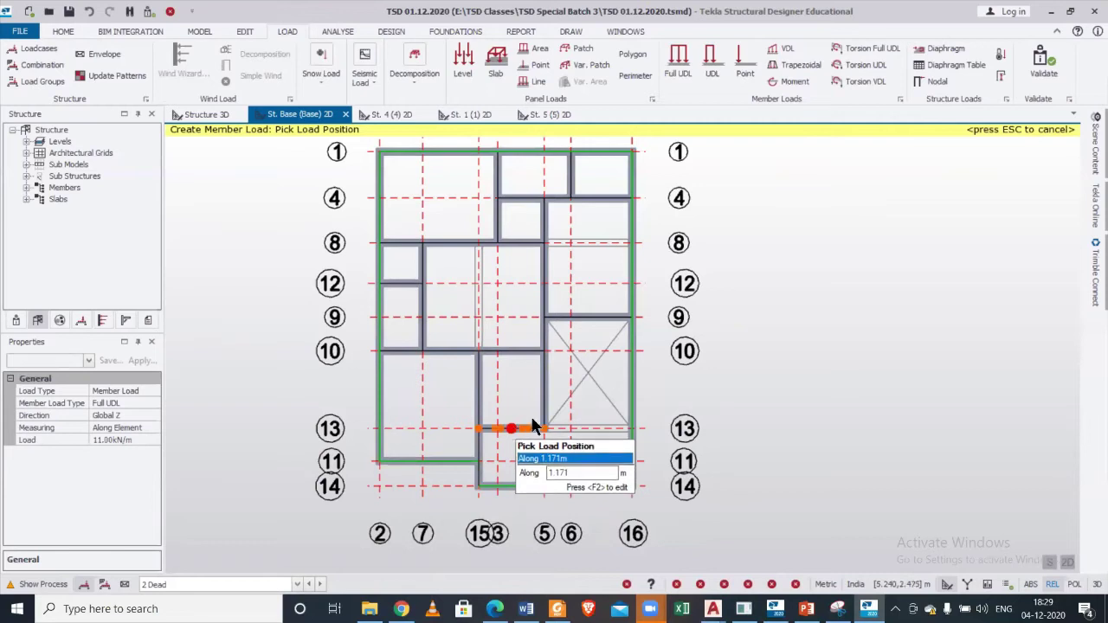
left_click(544, 370)
left_click(585, 320)
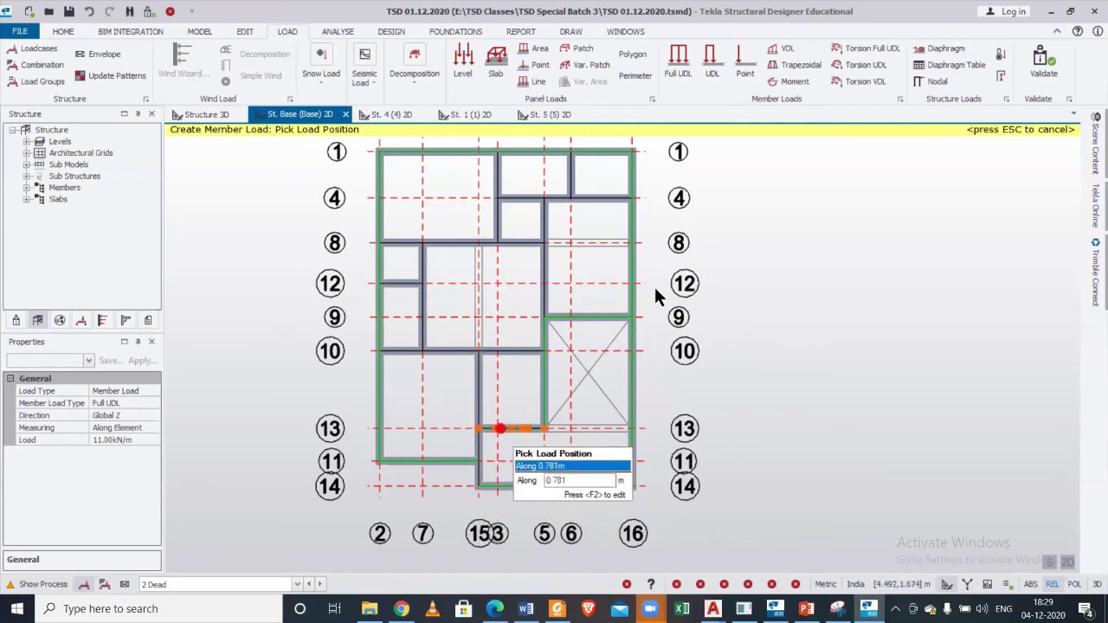
Apply an 11 kN/m partial UDL to the grid 15 beam from grid 14 to grid 13.
left_click(708, 76)
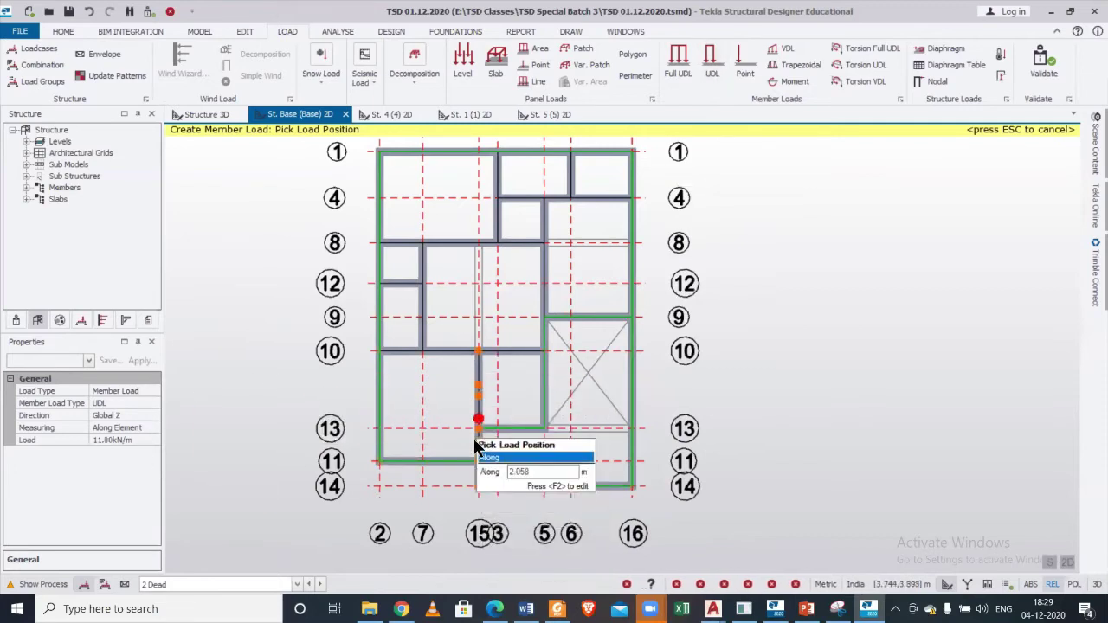
left_click(479, 489)
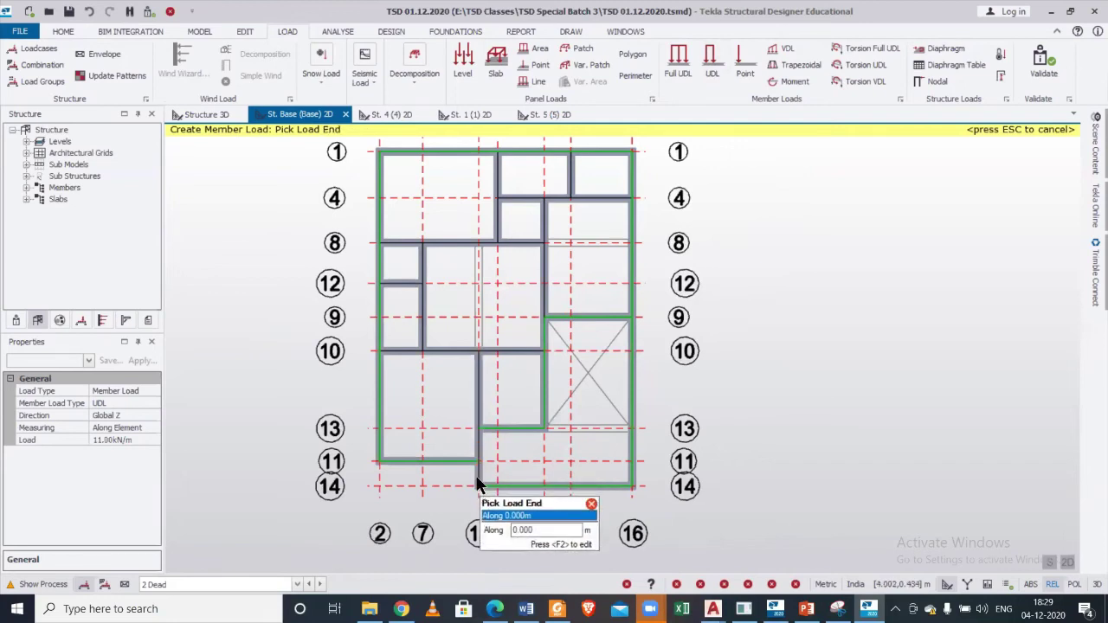
left_click(482, 428)
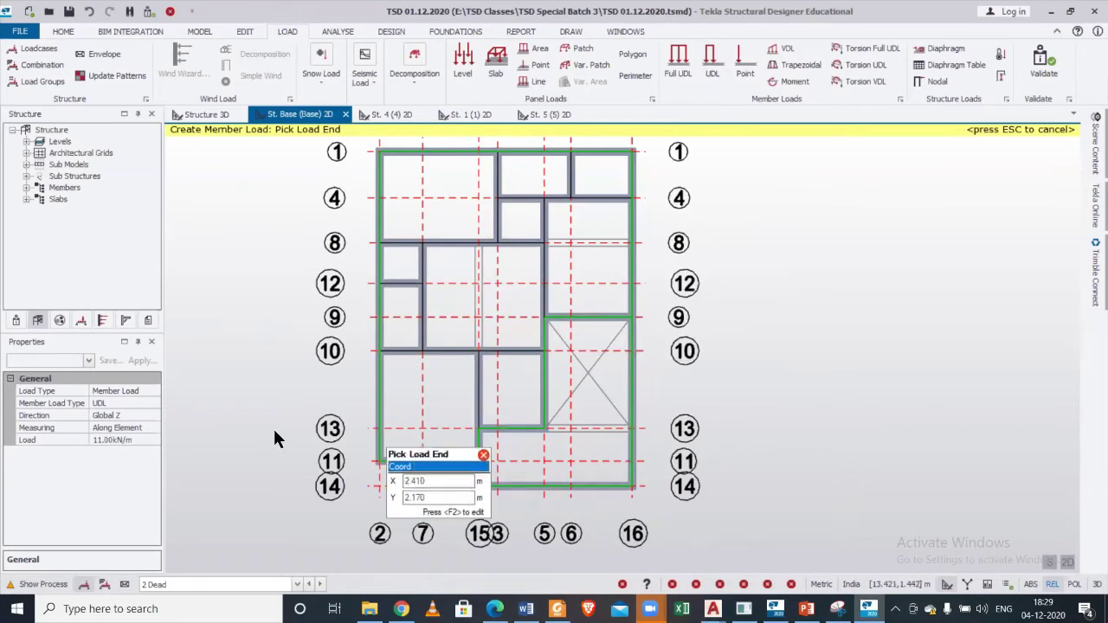
Apply a 5.5 kN/m partial UDL to the rest of the grid 15 beam, from grid 13 to grid 10.
left_click(131, 439)
type("5.5")
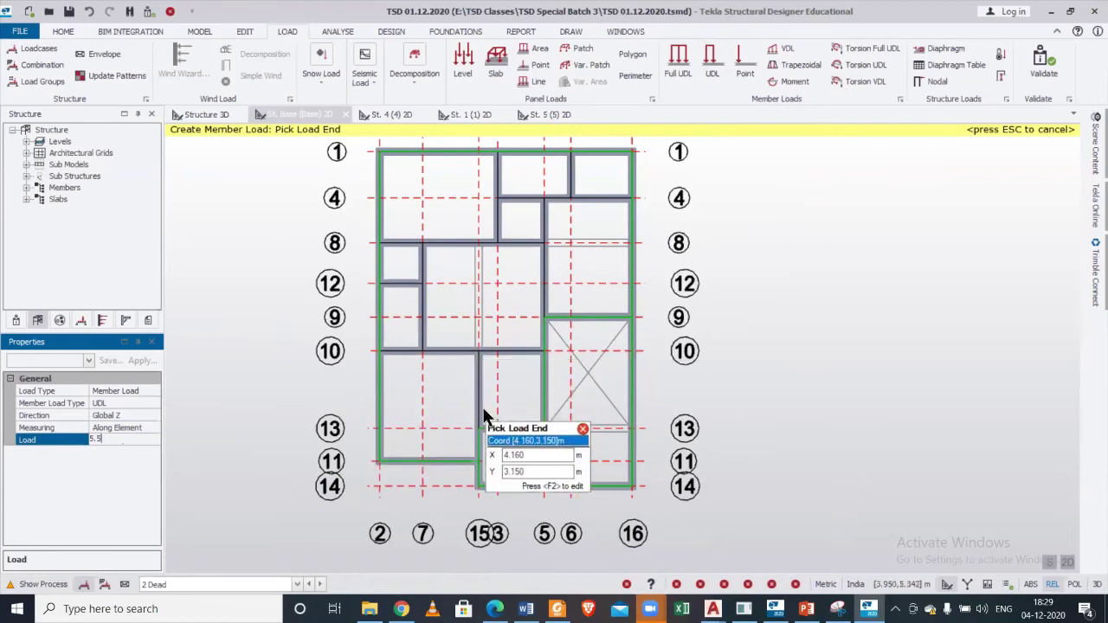
key("Return")
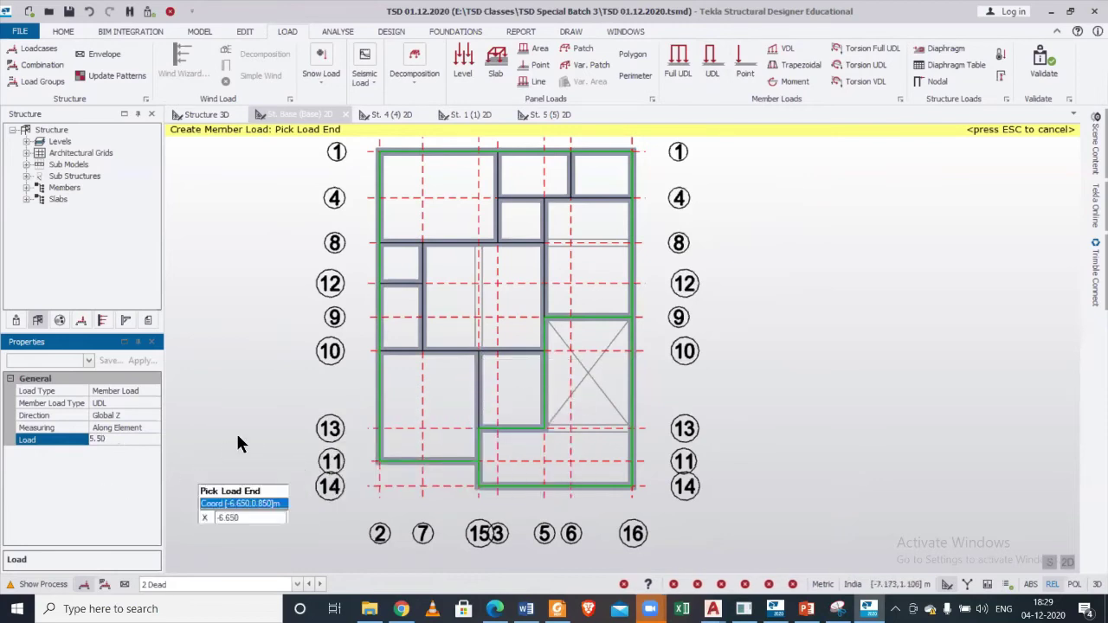
left_click(481, 397)
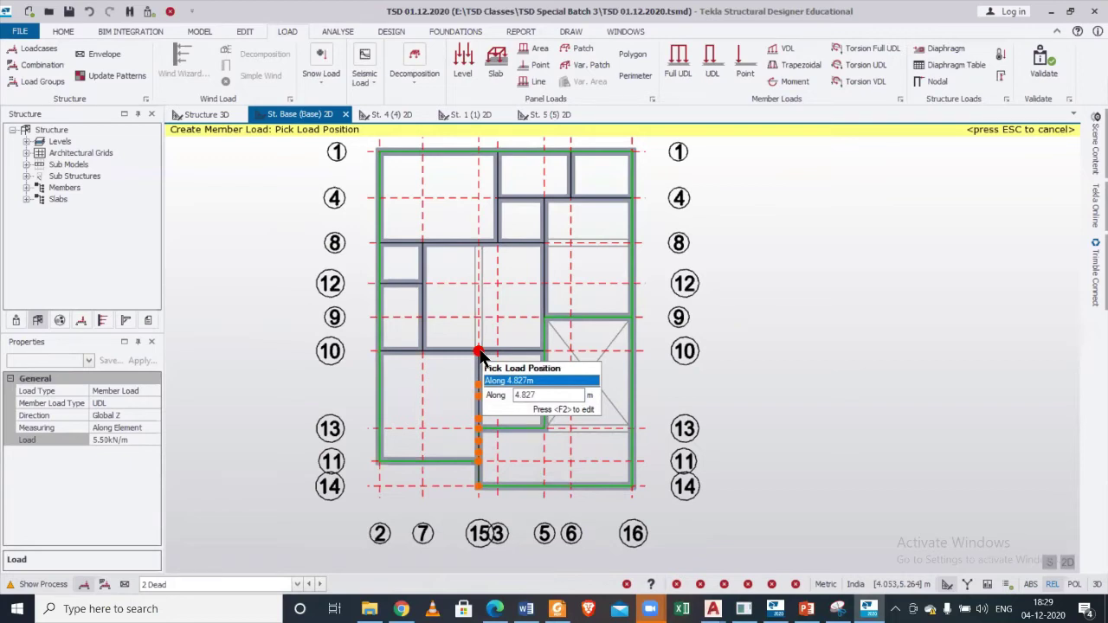
left_click(481, 354)
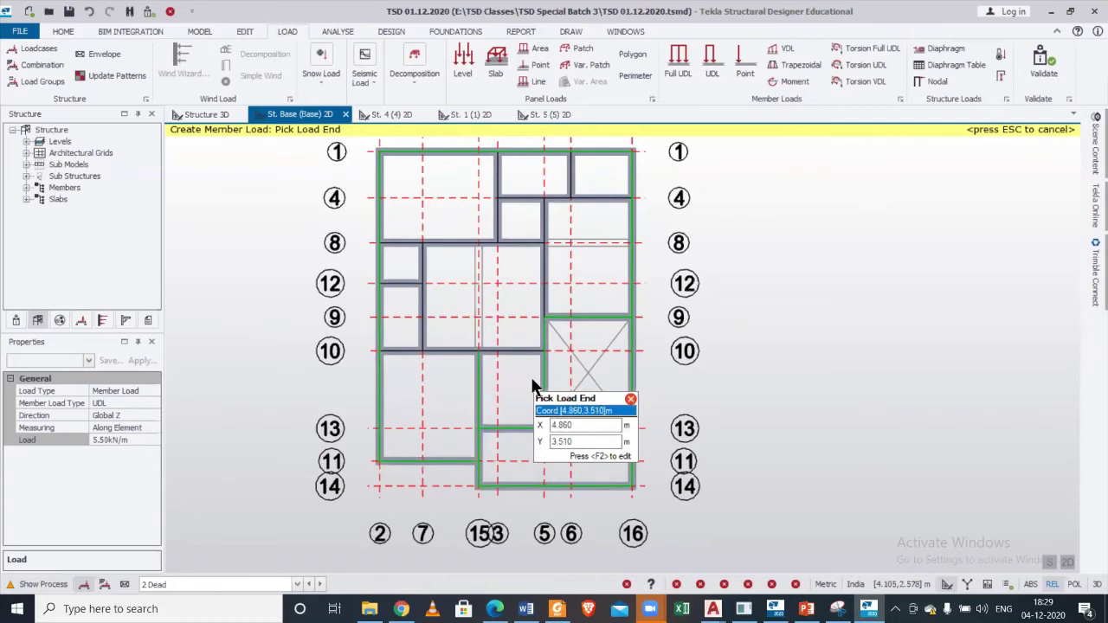
Apply a 5.5 kN/m full UDL to all remaining internal base-level beams and show the base level in 3D.
left_click(681, 60)
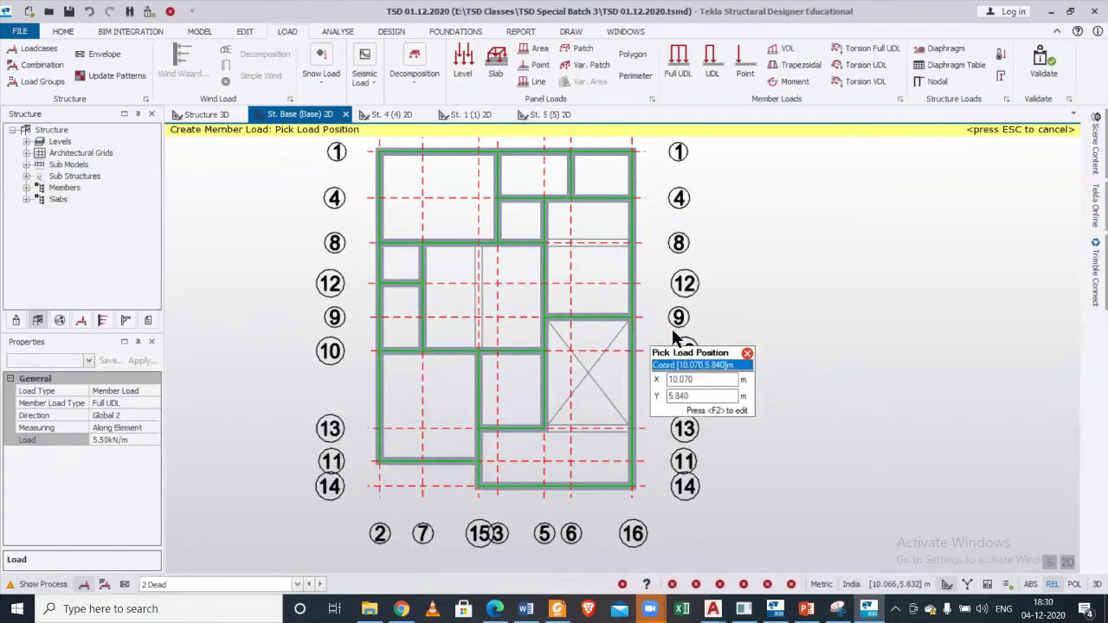
key("Escape")
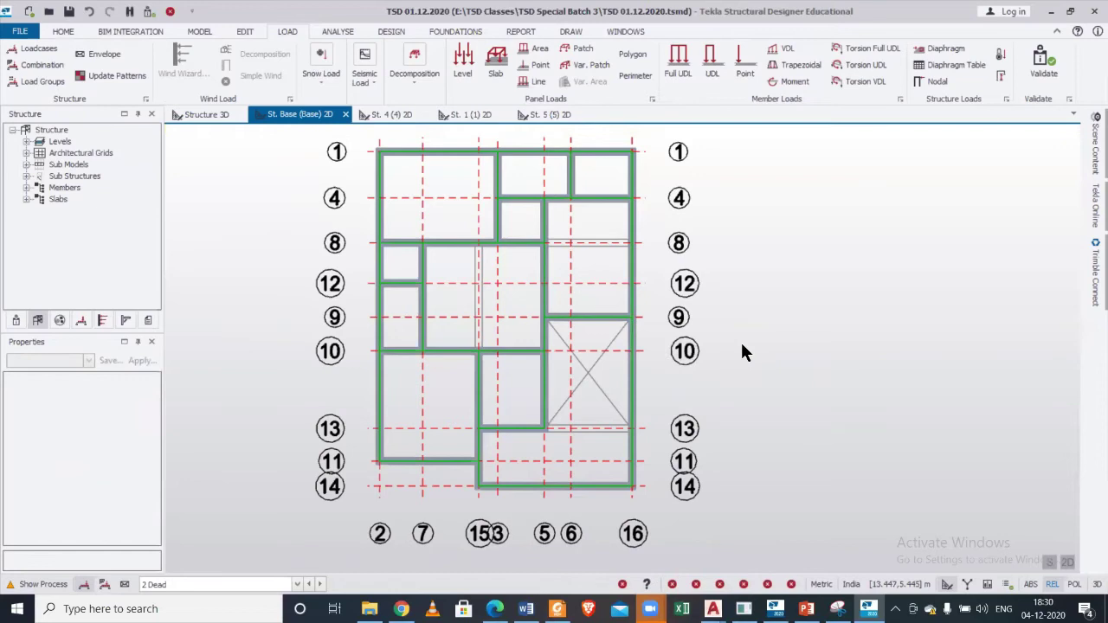
left_click(1067, 564)
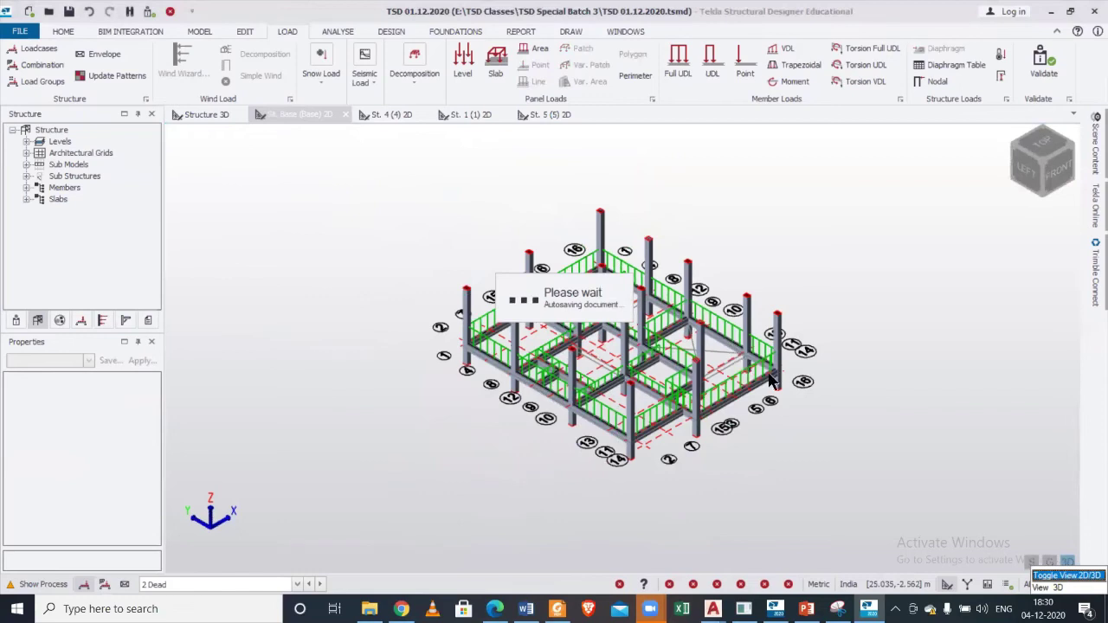
Select the full UDL on the base-level grid 14 beam between grids 15 and 16 and re-enter its load as 11 kN/m.
mouse_move(773, 381)
scroll(775, 368, "up", 3)
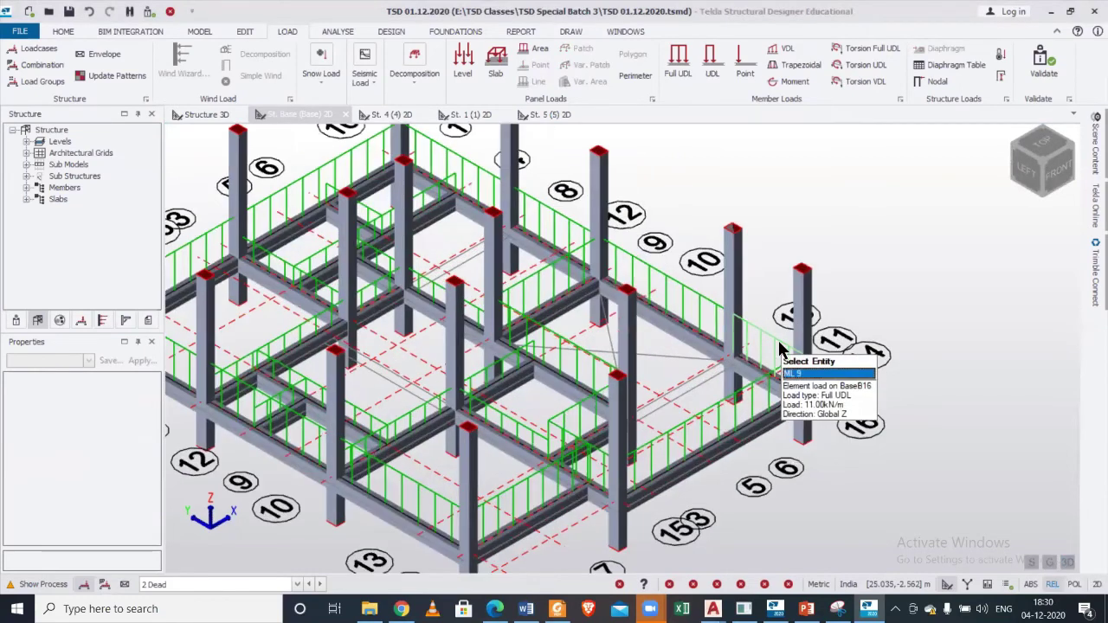
left_click(751, 403)
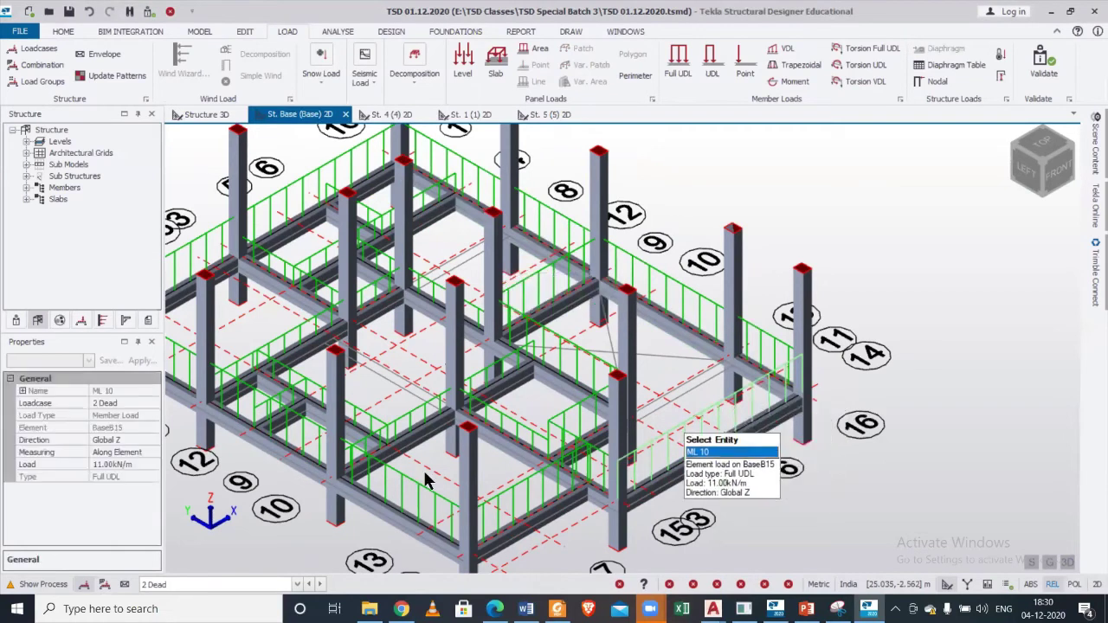
left_click(141, 467)
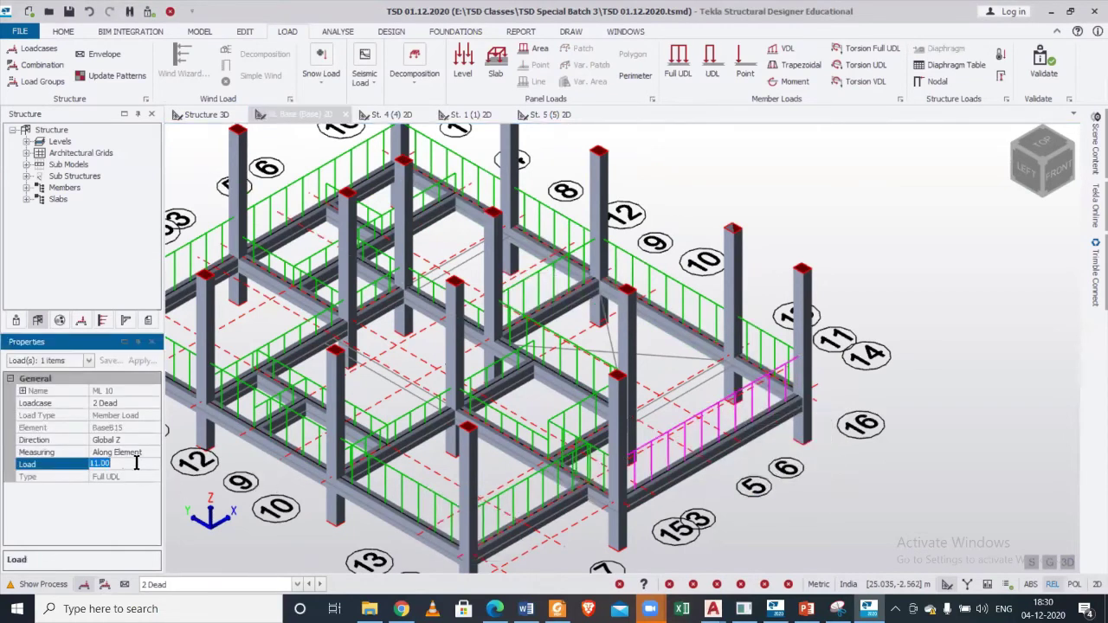
key("Return")
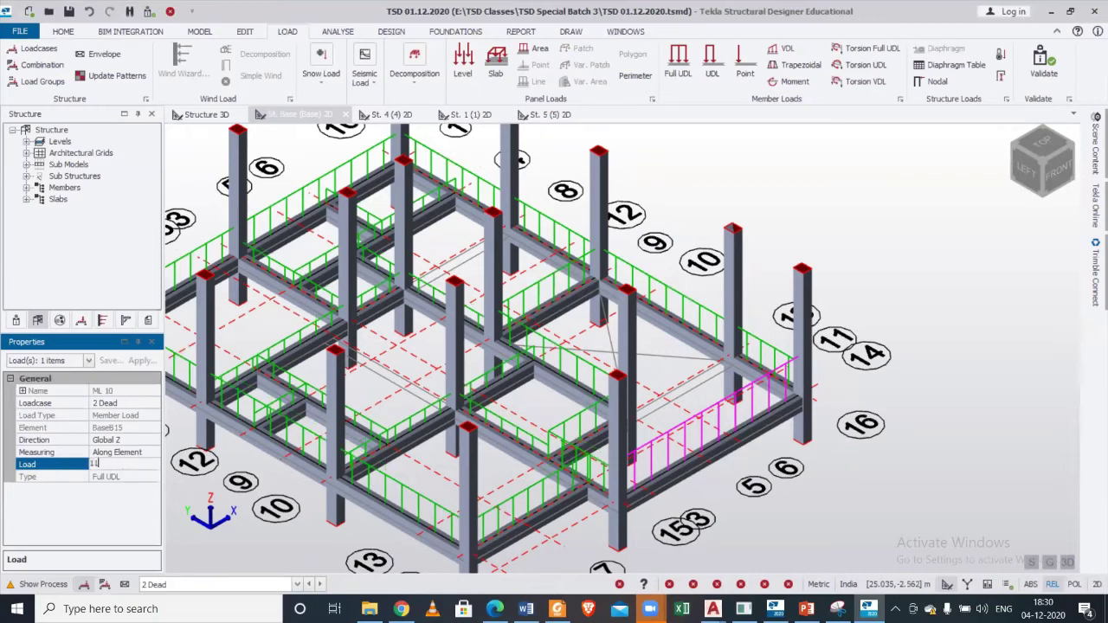
key("Return")
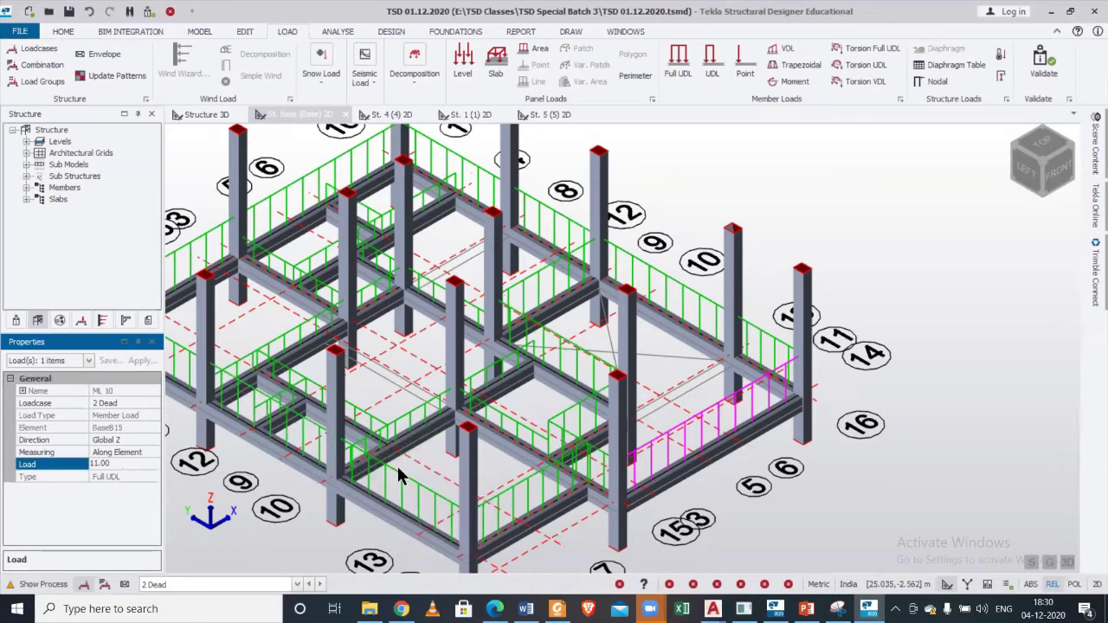
Inspect the load on inner beam BaseB8 and the base-level member loads in 3D, and return the base level to 2D.
mouse_move(486, 374)
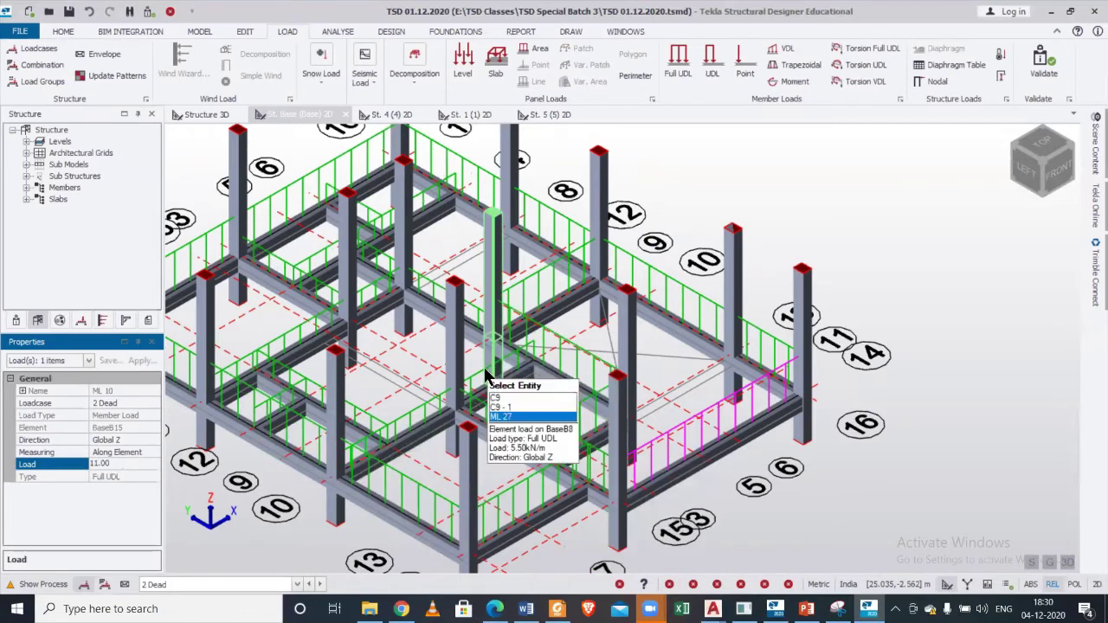
left_click(502, 416)
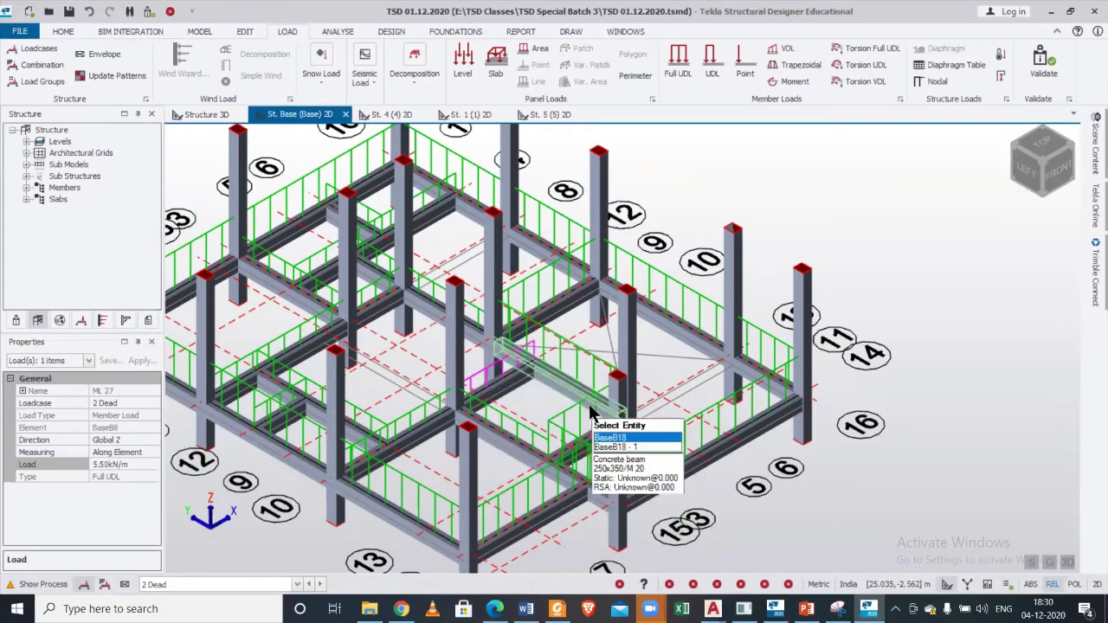
scroll(590, 407, "down", 2)
right_click_drag(769, 471, 716, 442)
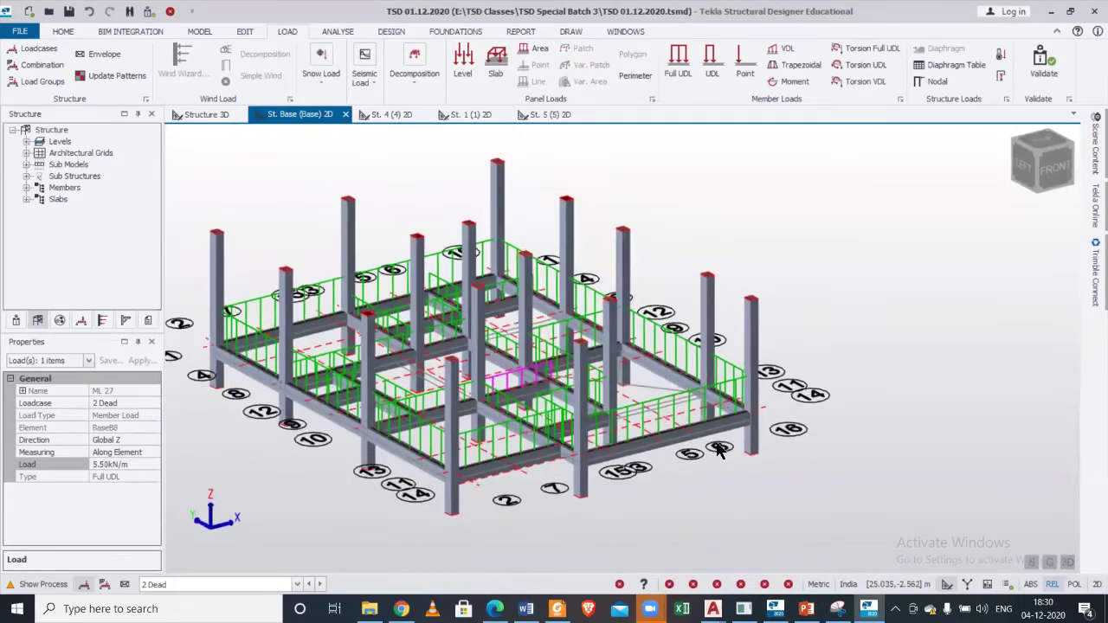
mouse_move(836, 476)
right_mouse_down()
mouse_move(758, 399)
mouse_move(844, 457)
mouse_move(841, 467)
right_mouse_up()
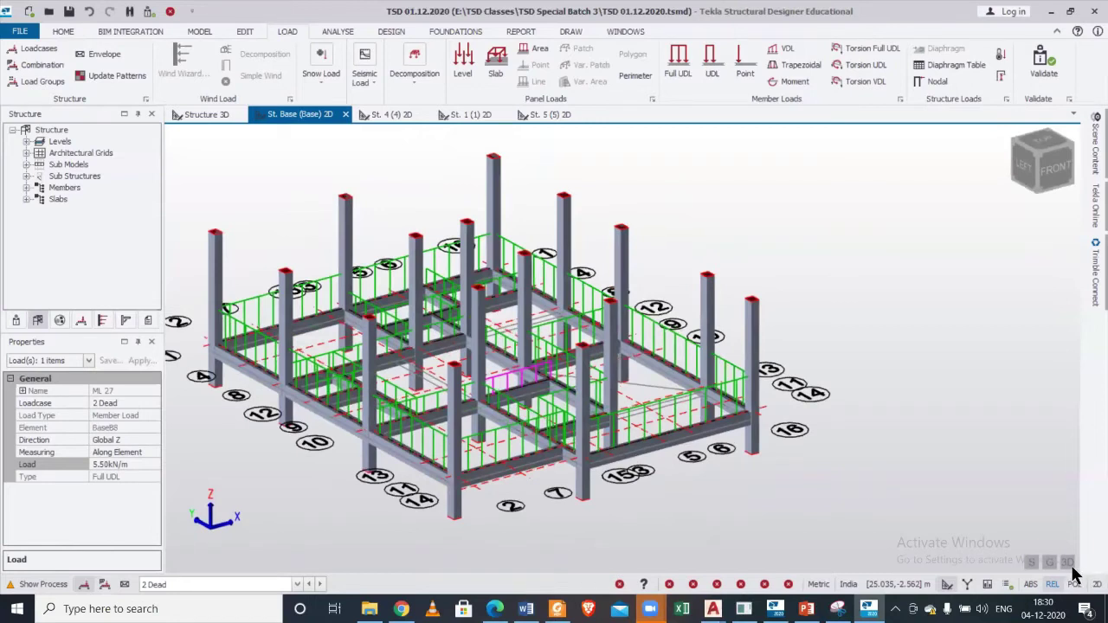
left_click(1069, 563)
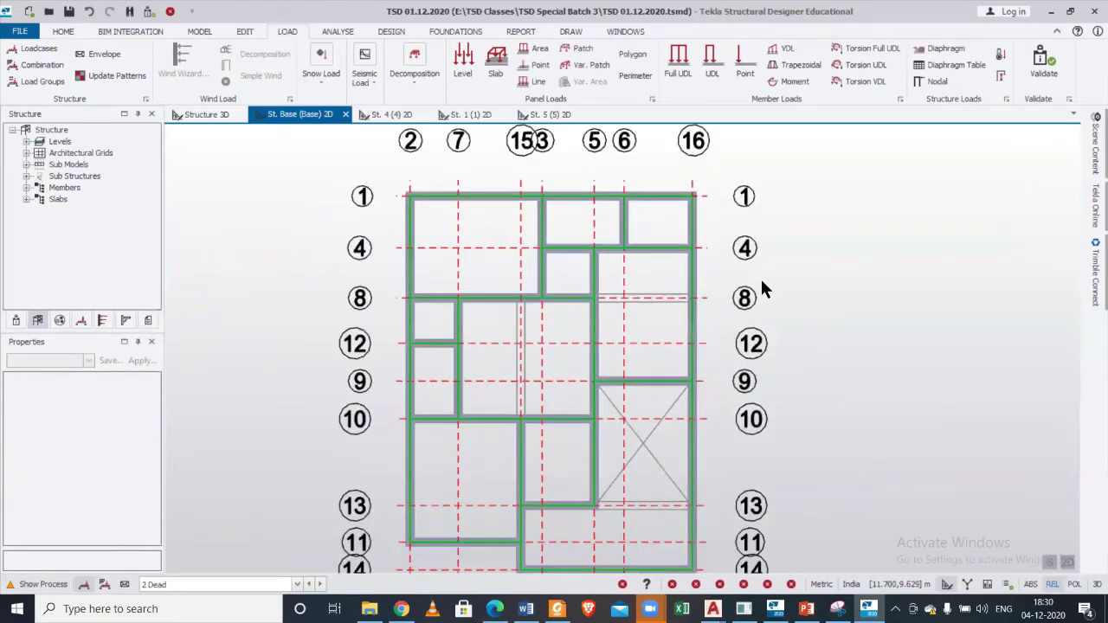
scroll(762, 288, "down", 2)
Display the 2 Dead loadcase on the full 3D structure and examine the base-level loads.
left_click(198, 111)
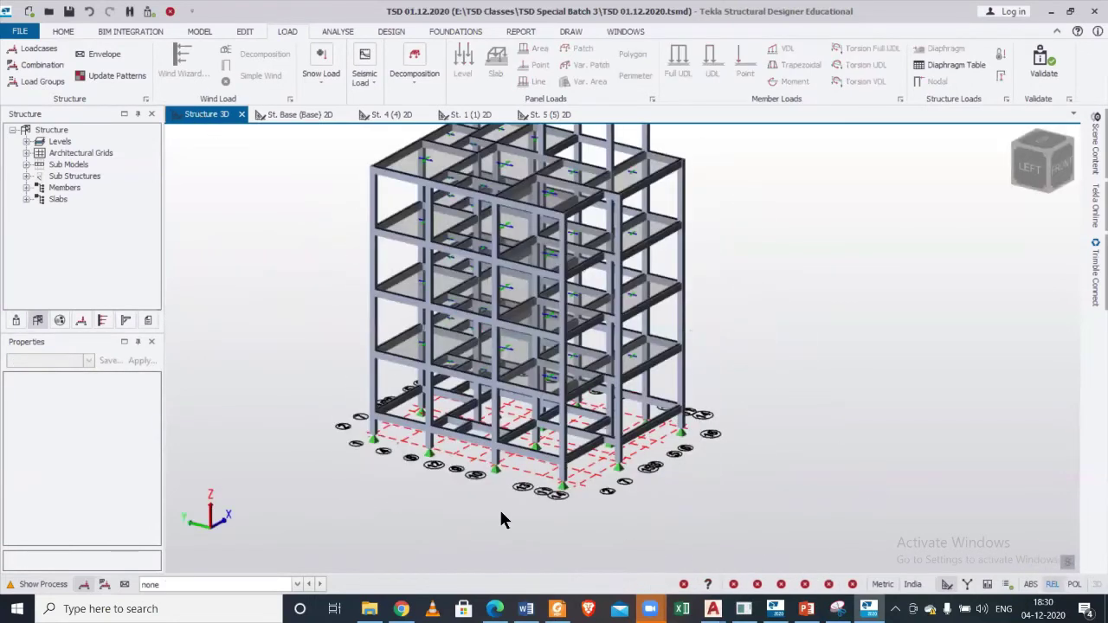
left_click(297, 584)
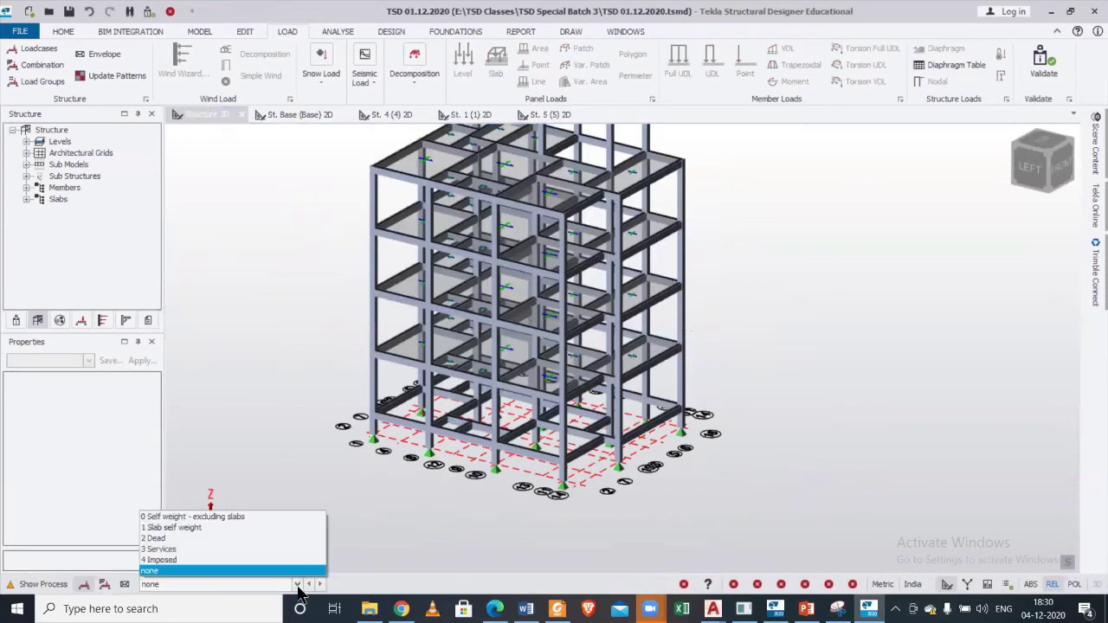
left_click(298, 538)
right_click_drag(298, 541, 384, 512)
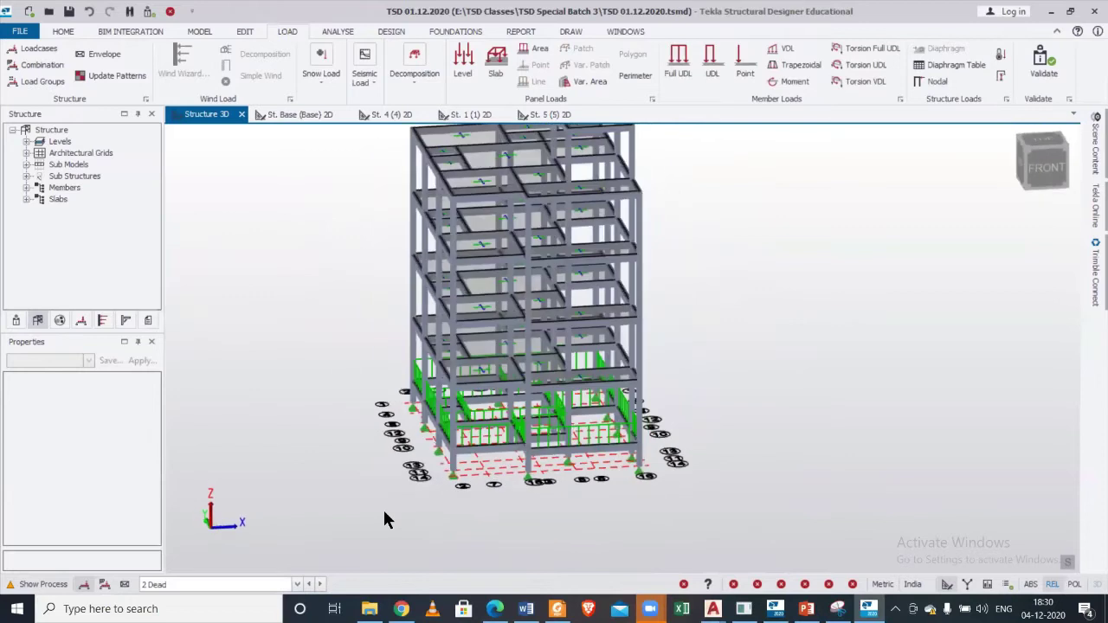
scroll(597, 420, "up", 2)
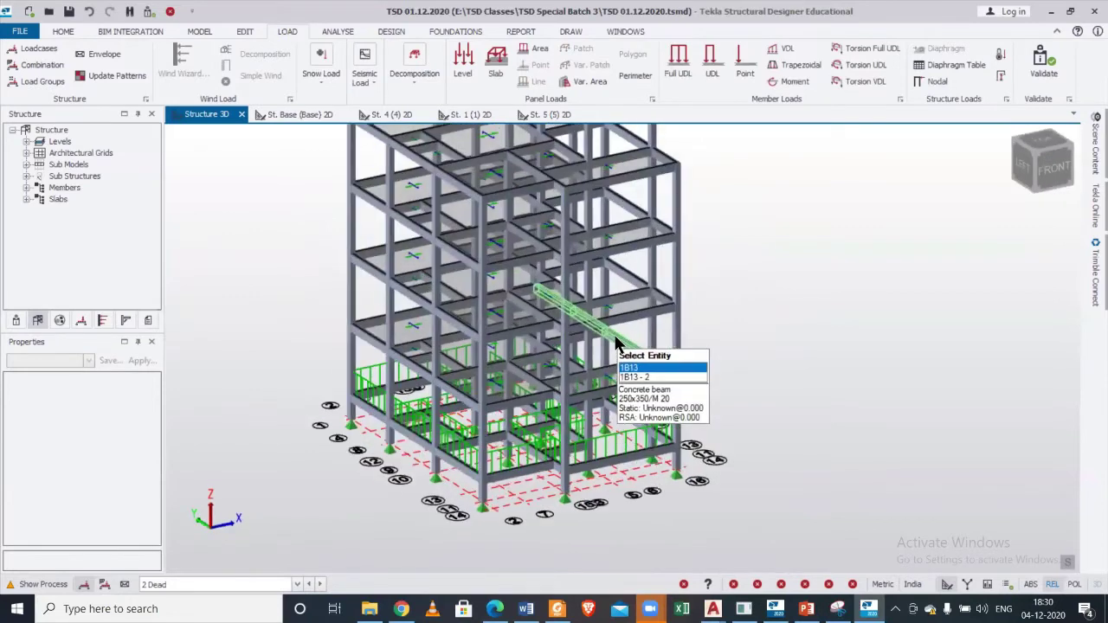
Open the St. 1 (1) floor plan in 2D and make 2 Dead its active loadcase.
left_click(464, 121)
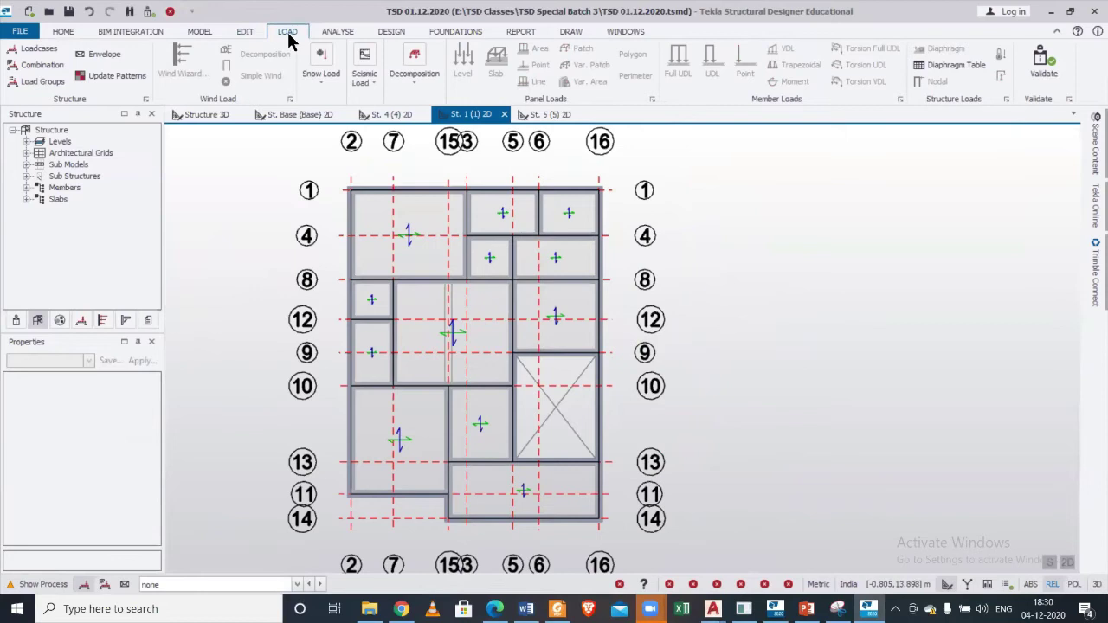
left_click(214, 585)
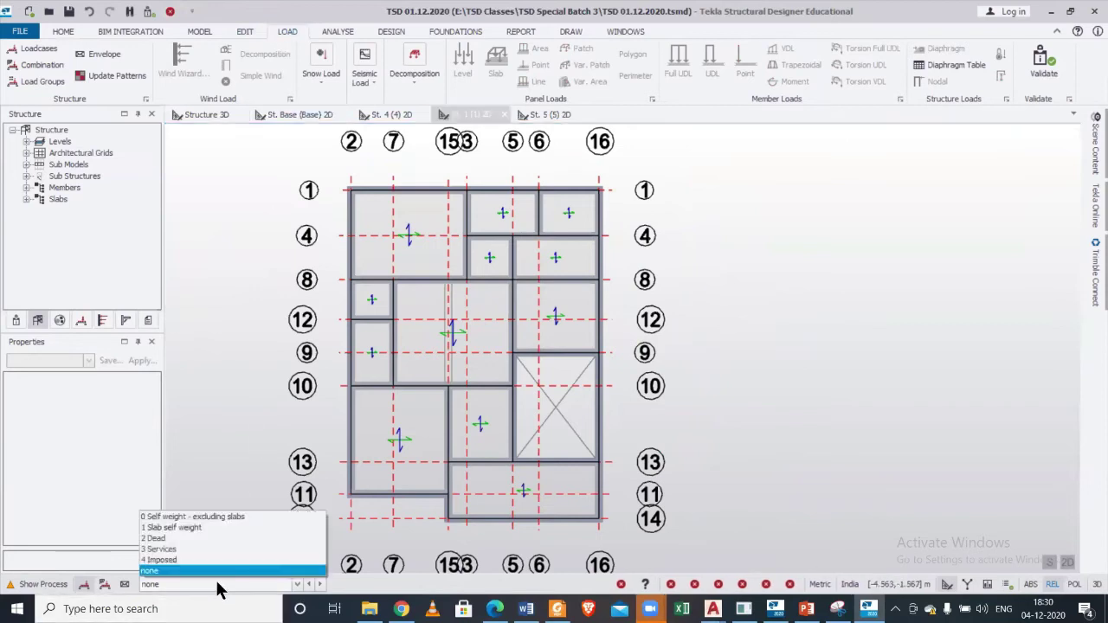
left_click(243, 542)
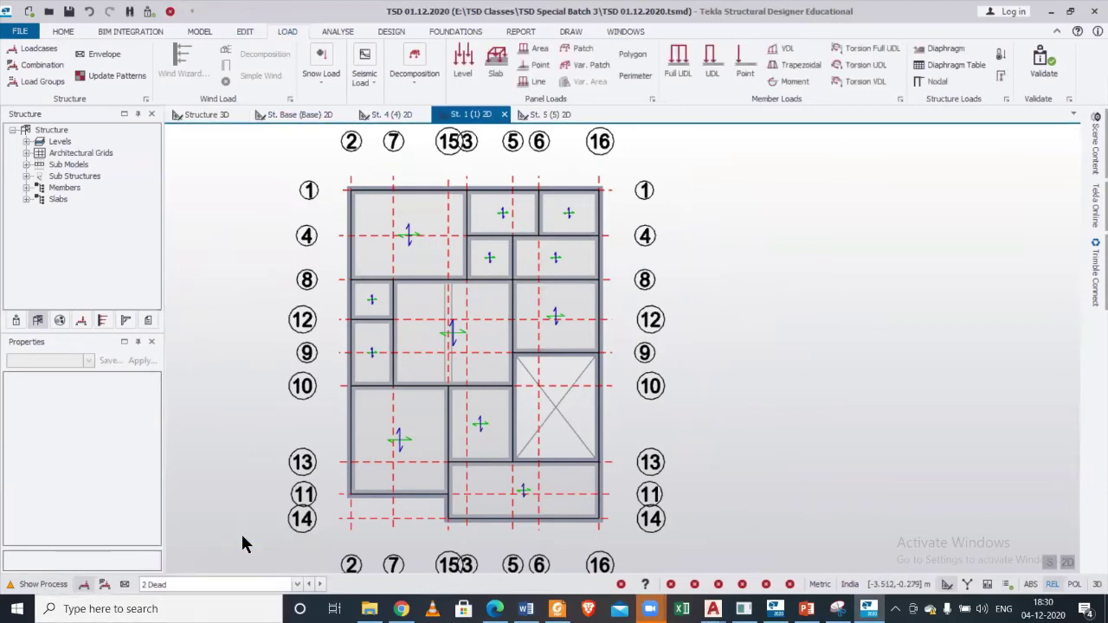
Apply an 11 kN/m full UDL to level 1's outer beams and the beams around the void between grids 9 and 13.
left_click(689, 63)
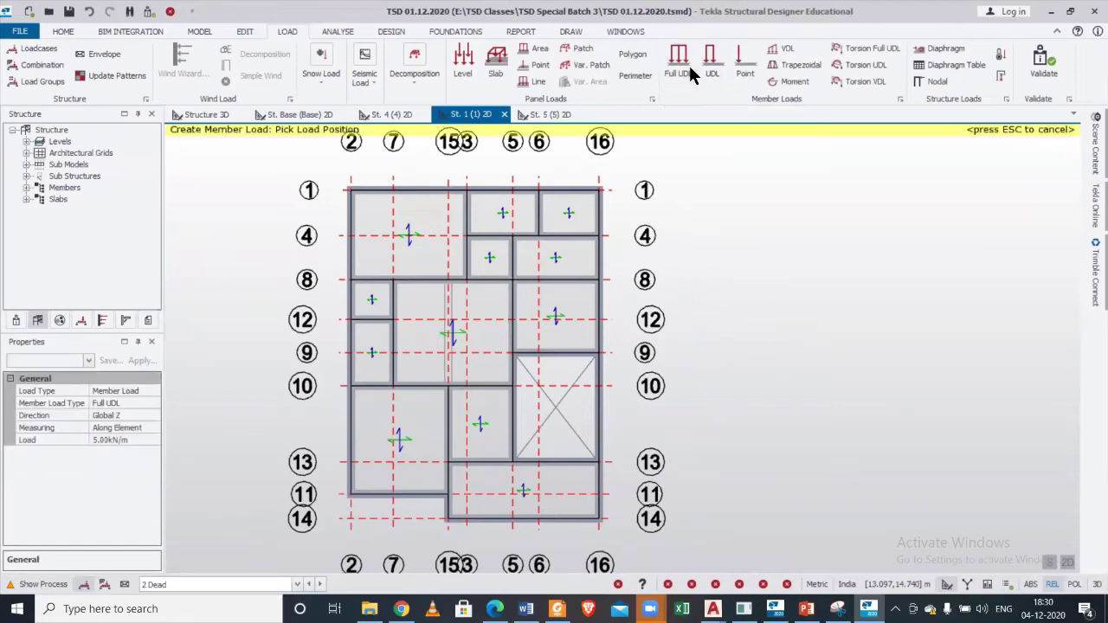
left_click(126, 439)
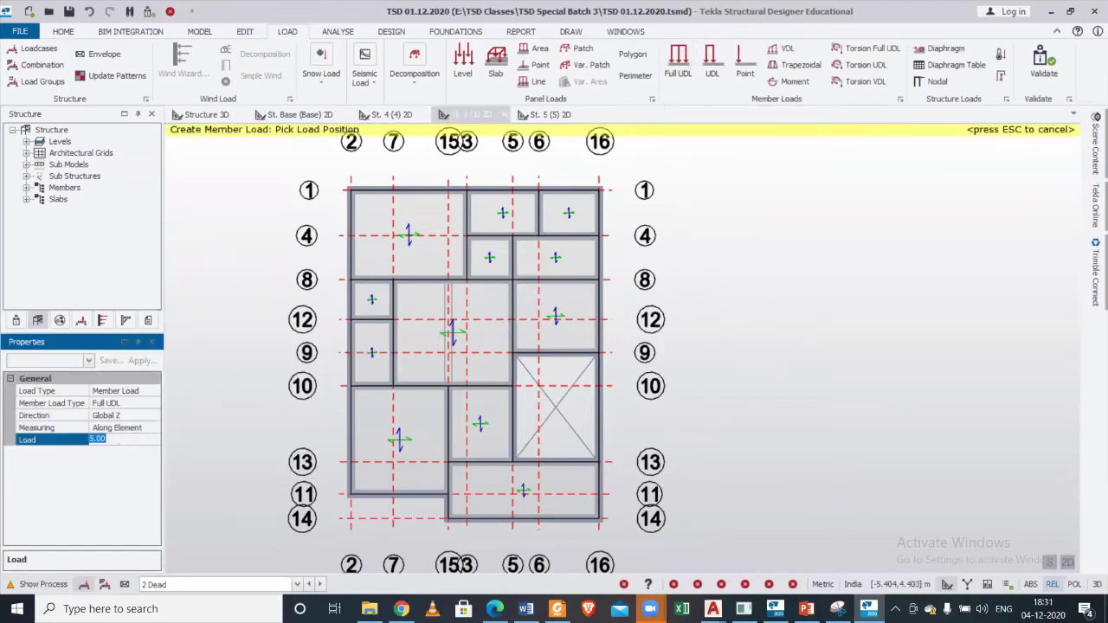
left_click(352, 241)
left_click(440, 193)
left_click(521, 201)
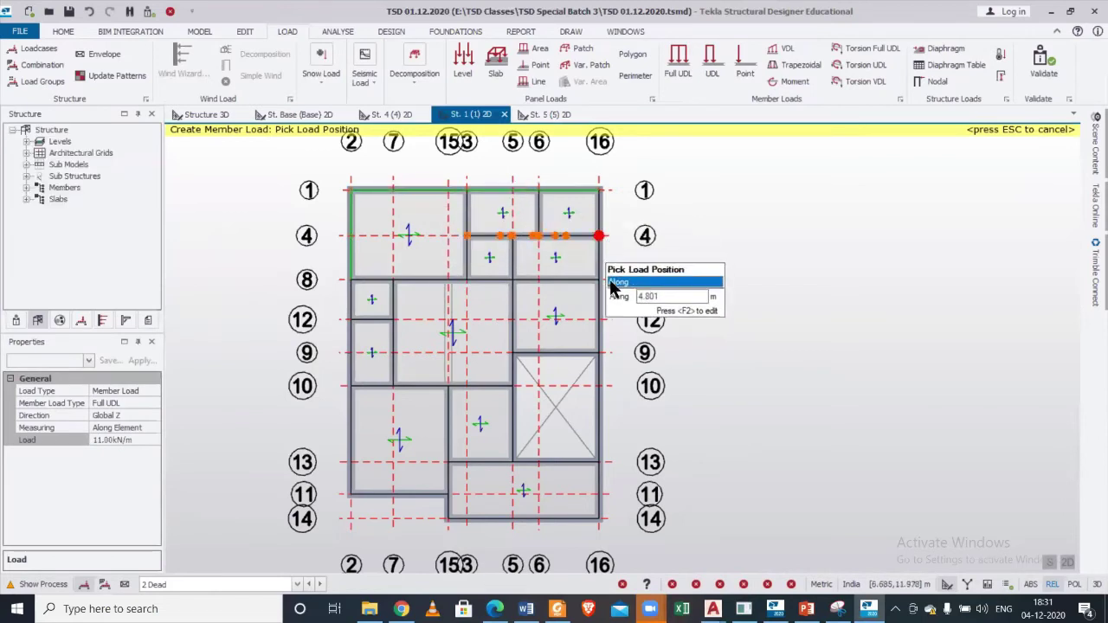
left_click(602, 278)
left_click(601, 329)
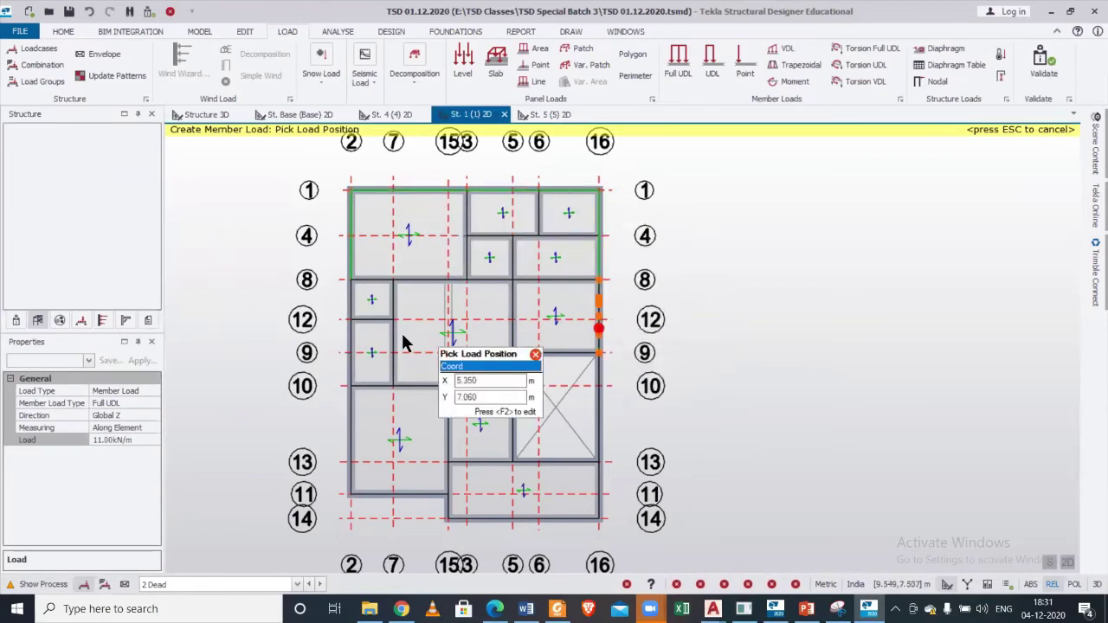
left_click(344, 365)
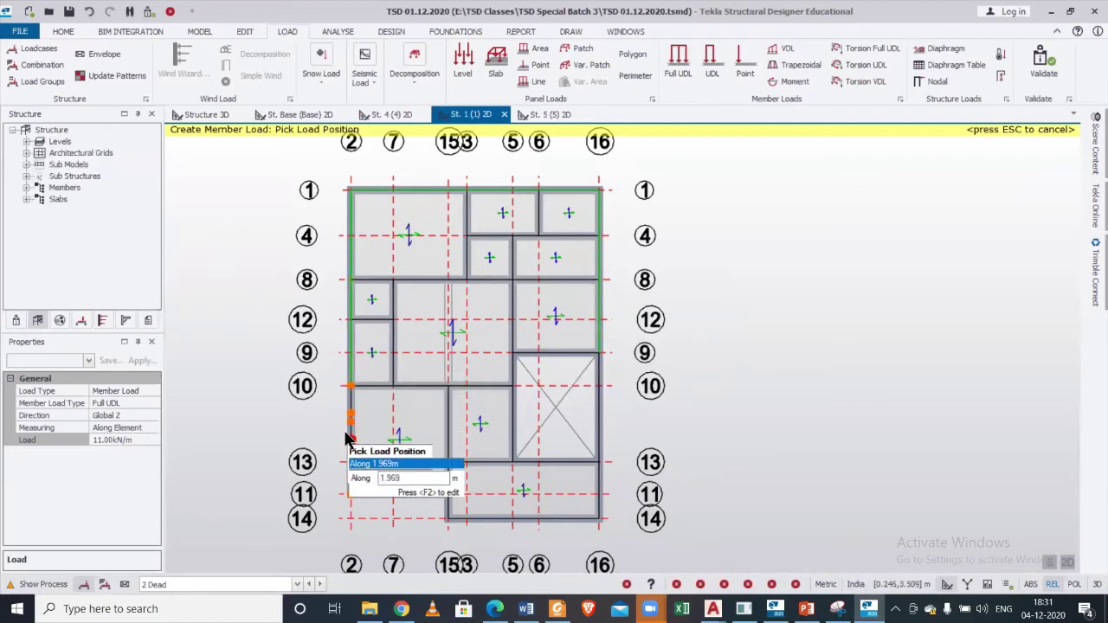
left_click(344, 439)
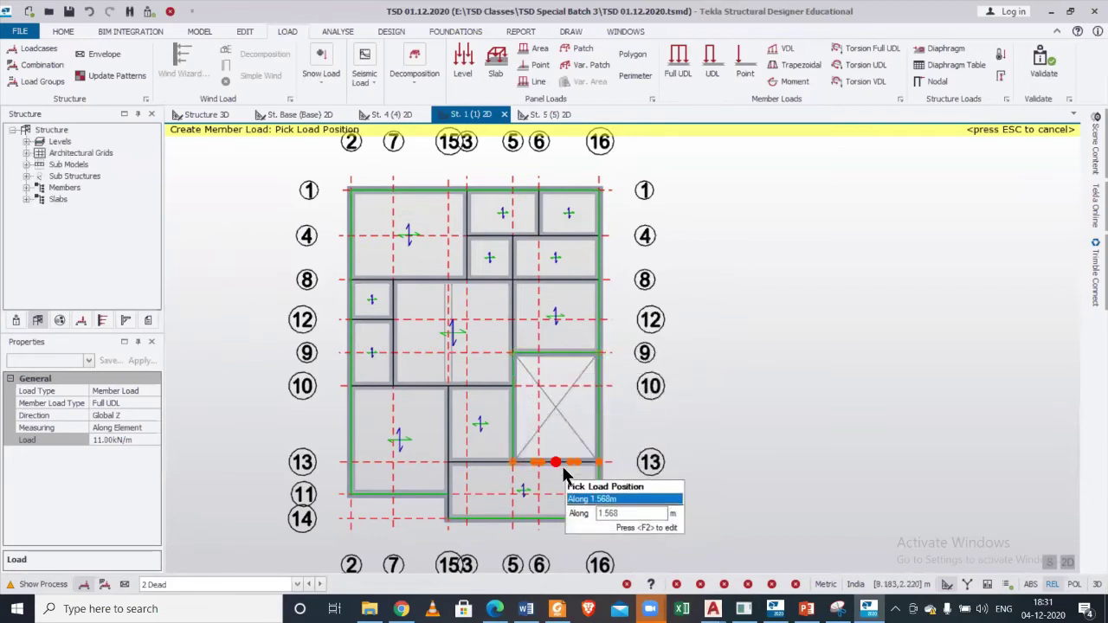
Apply an 11 kN/m partial UDL to level 1's grid 15 beam from grid 14 to grid 11.
scroll(447, 511, "up", 2)
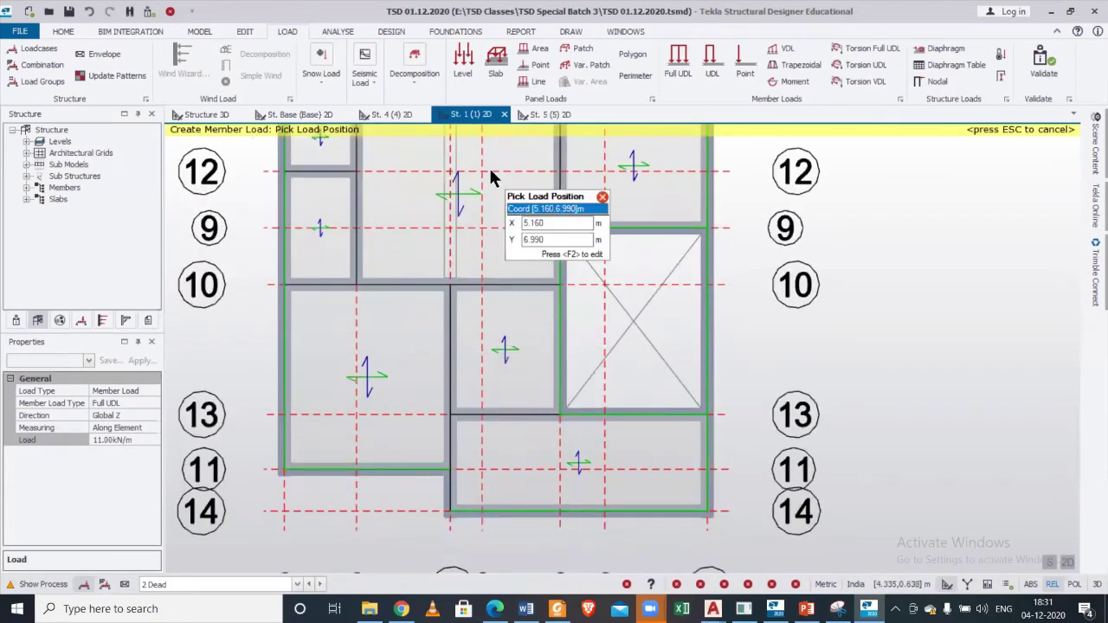
left_click(708, 74)
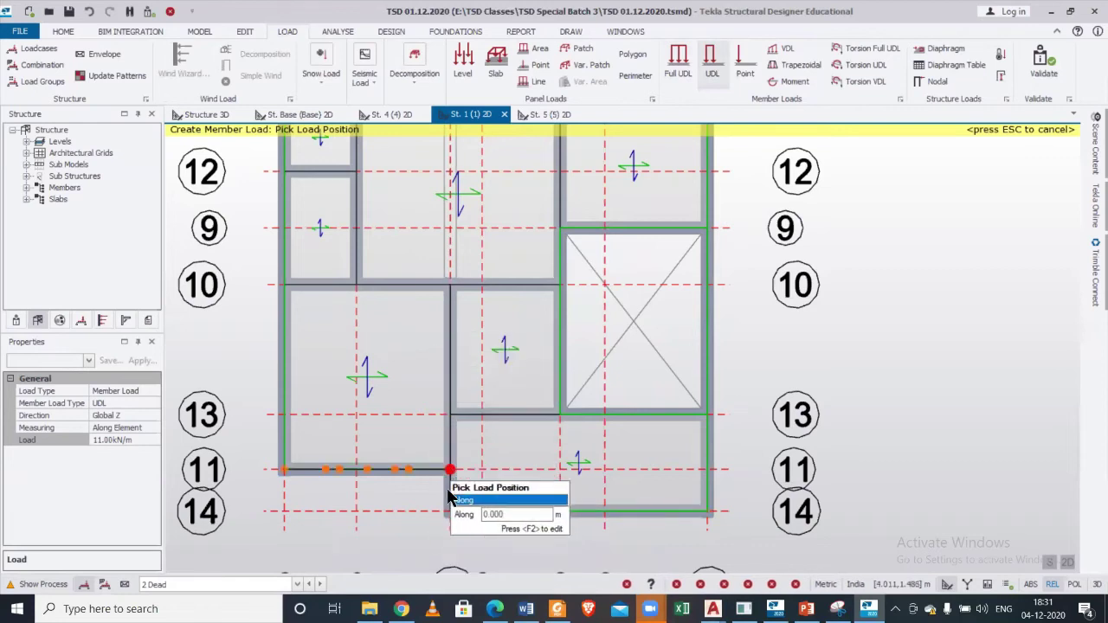
left_click(449, 515)
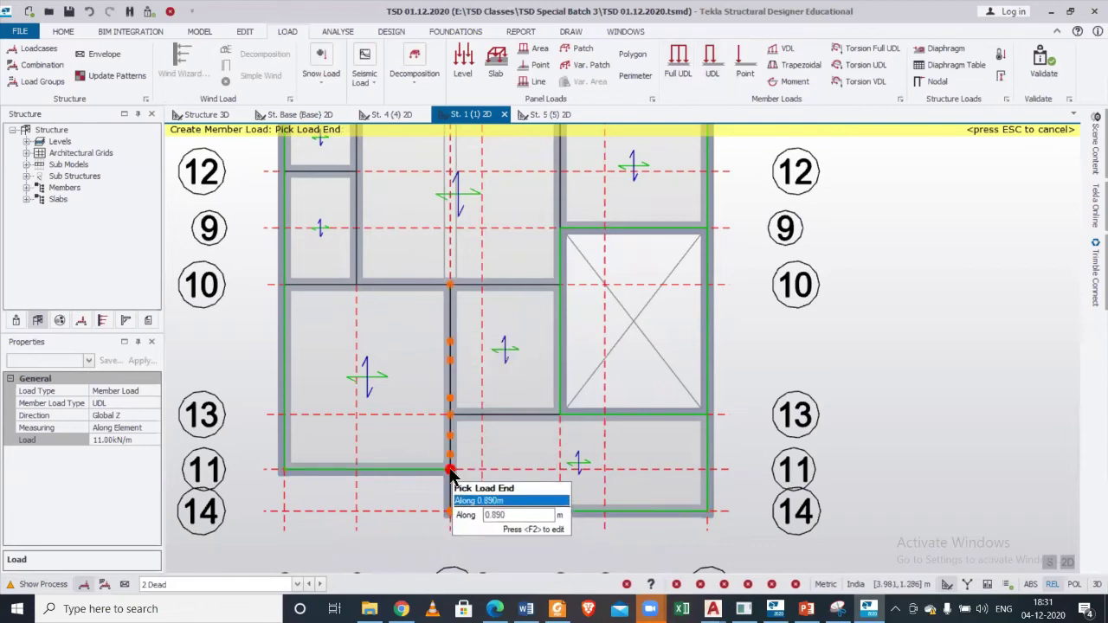
left_click(733, 470)
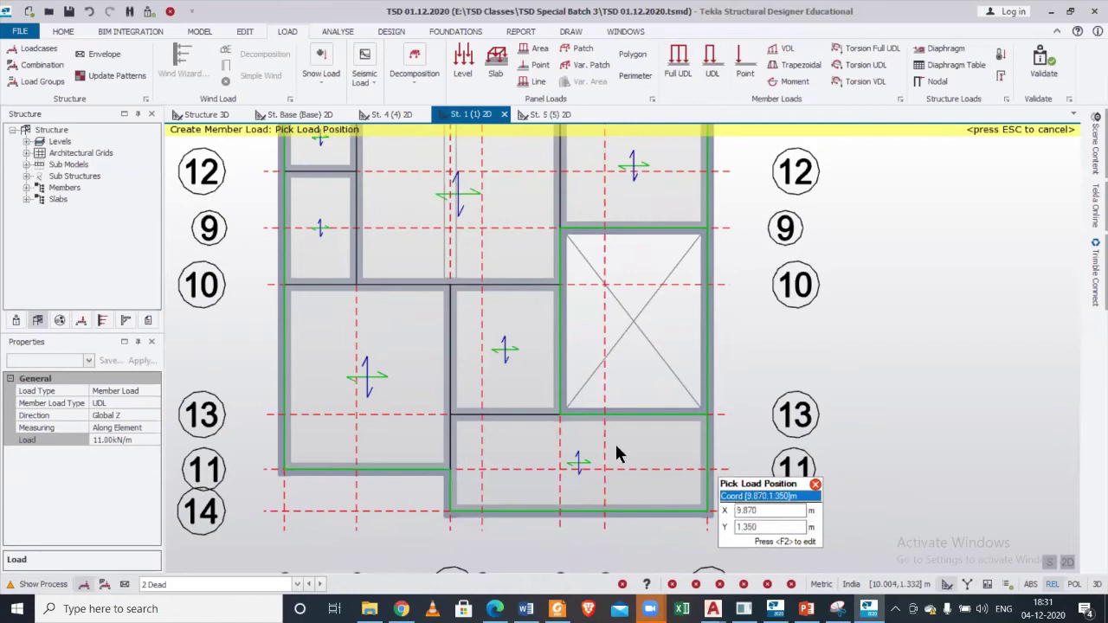
Enter a new load value for the partial UDL on the rest of level 1's grid 15 beam.
scroll(618, 453, "down", 3)
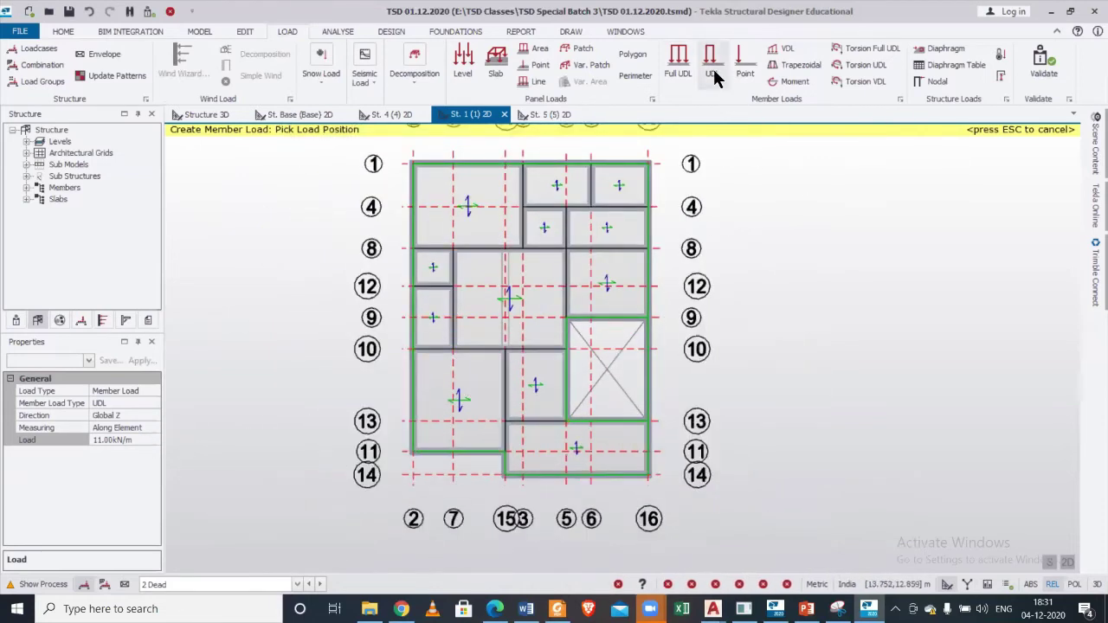
left_click(138, 439)
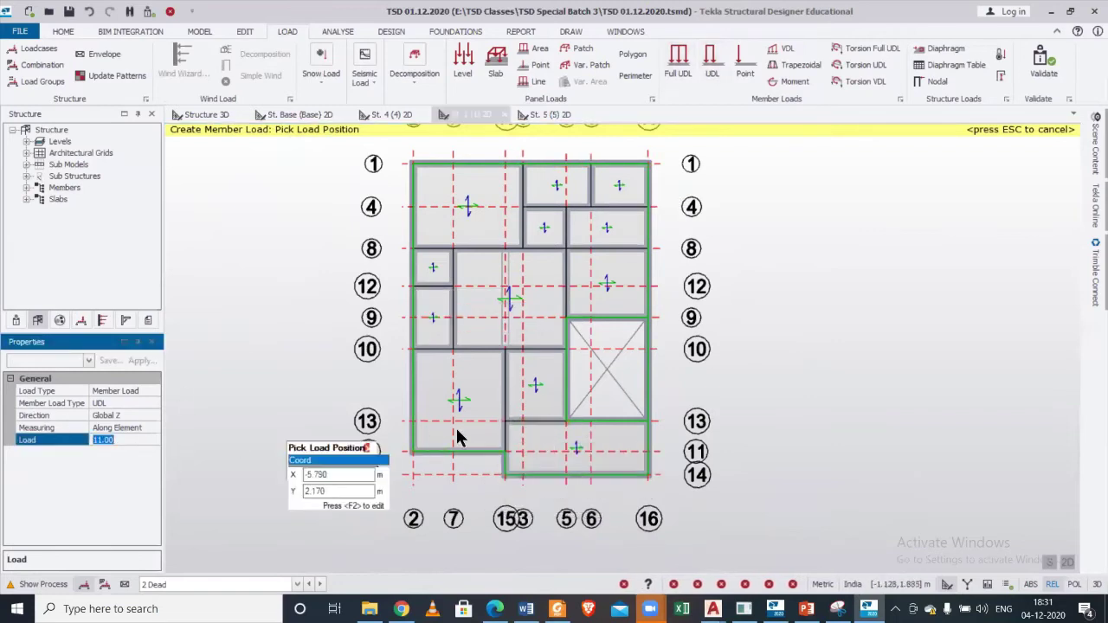
scroll(506, 424, "up", 2)
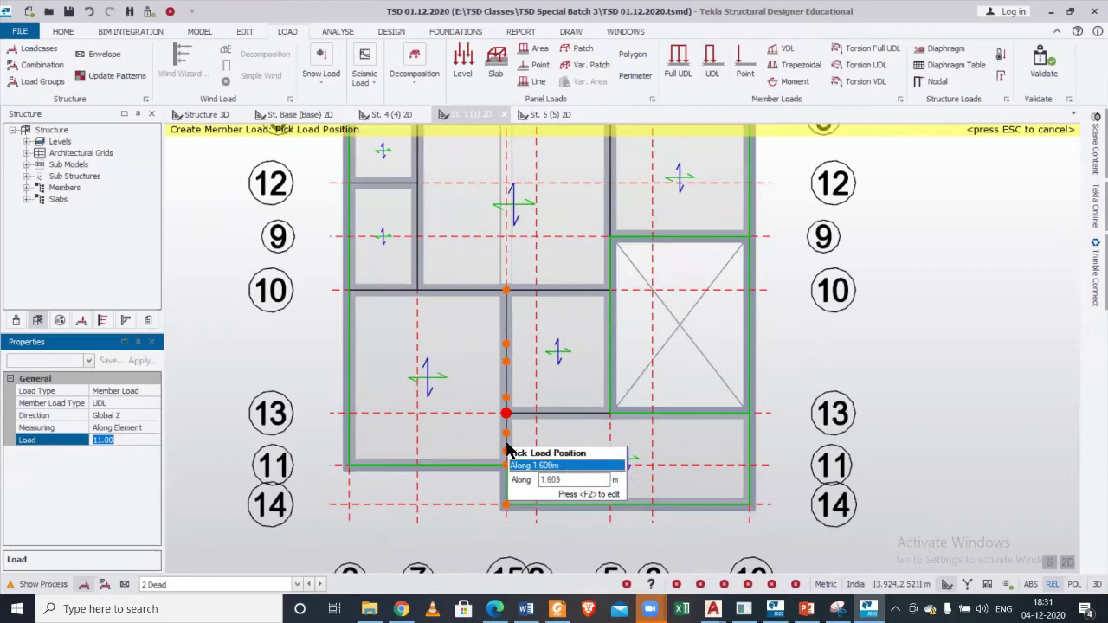
type("5.")
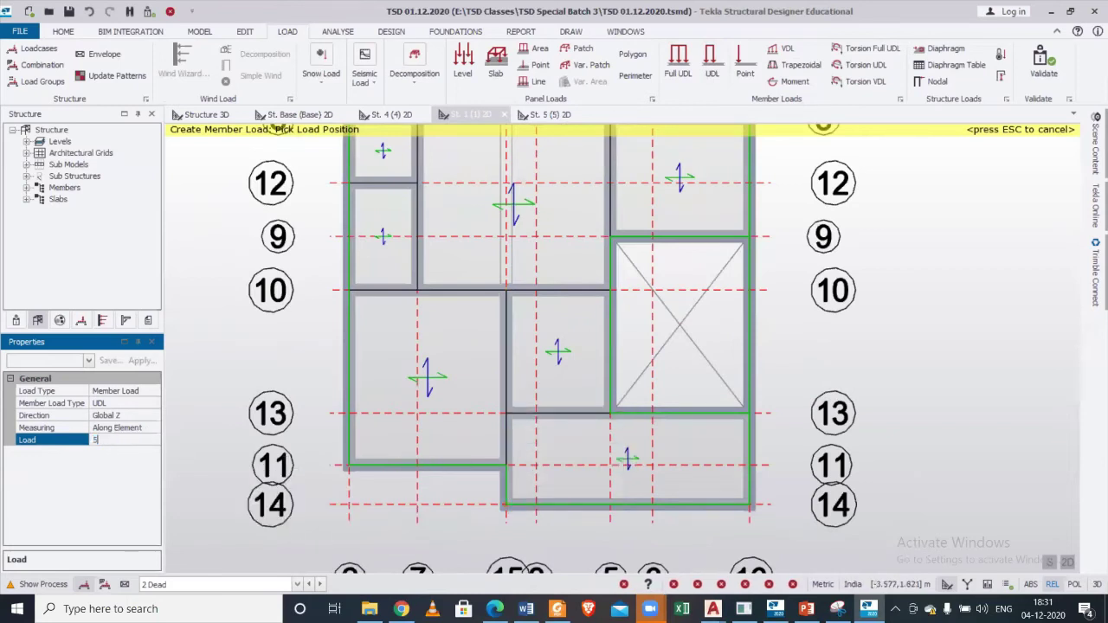
Apply a 5.5 kN/m UDL to the beam on grid line 15 between grid lines 13 and 10 on level 1.
type("5")
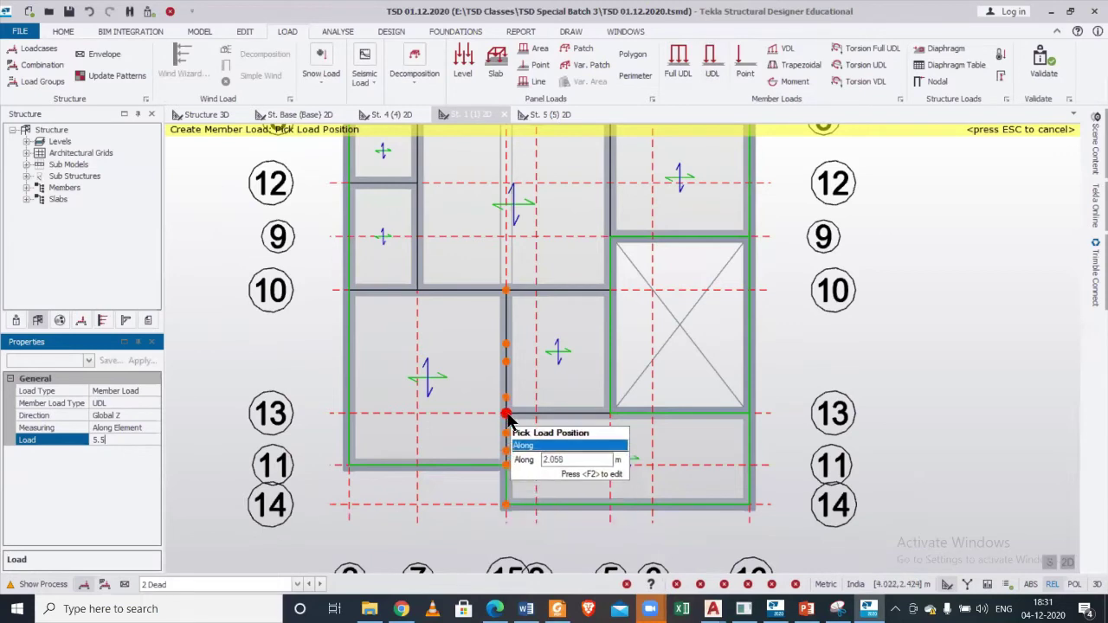
left_click(507, 442)
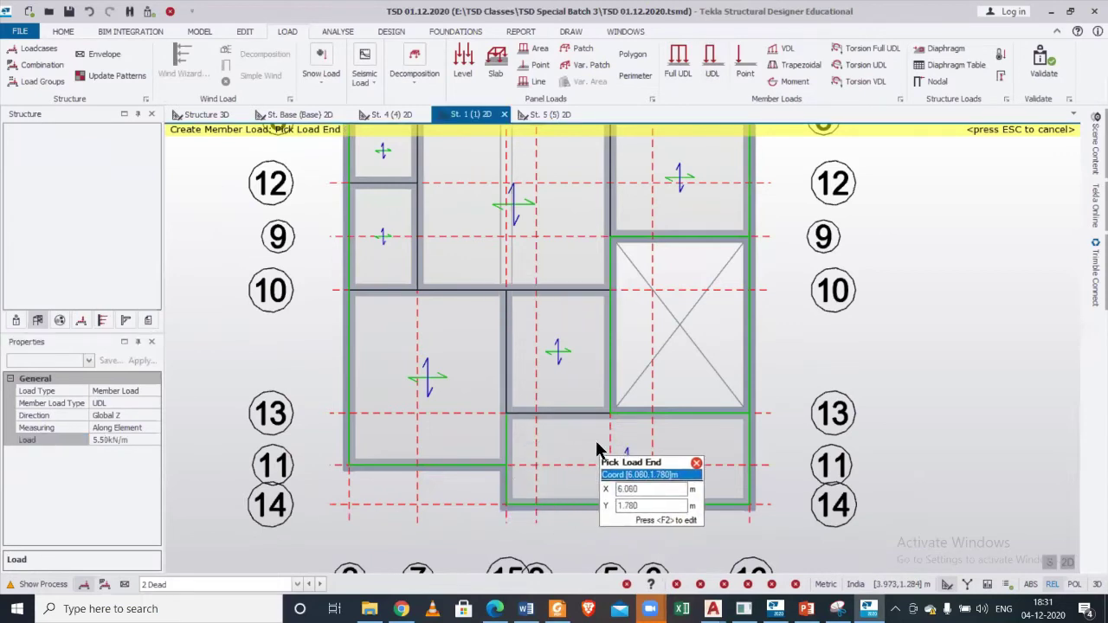
left_click(505, 413)
scroll(577, 386, "down", 2)
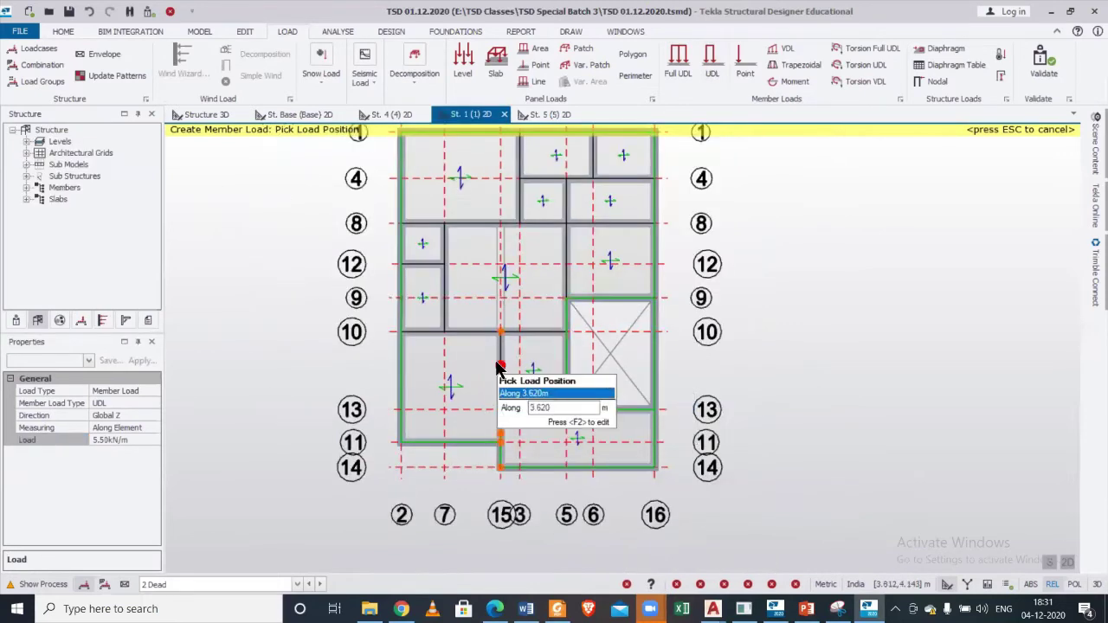
scroll(500, 373, "up", 2)
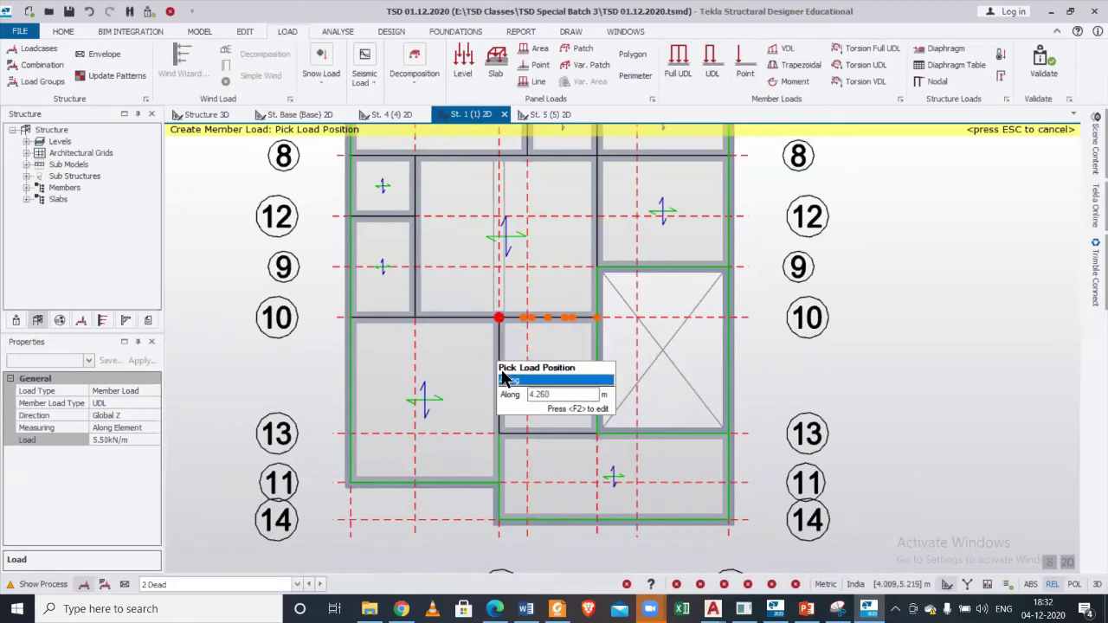
left_click(499, 319)
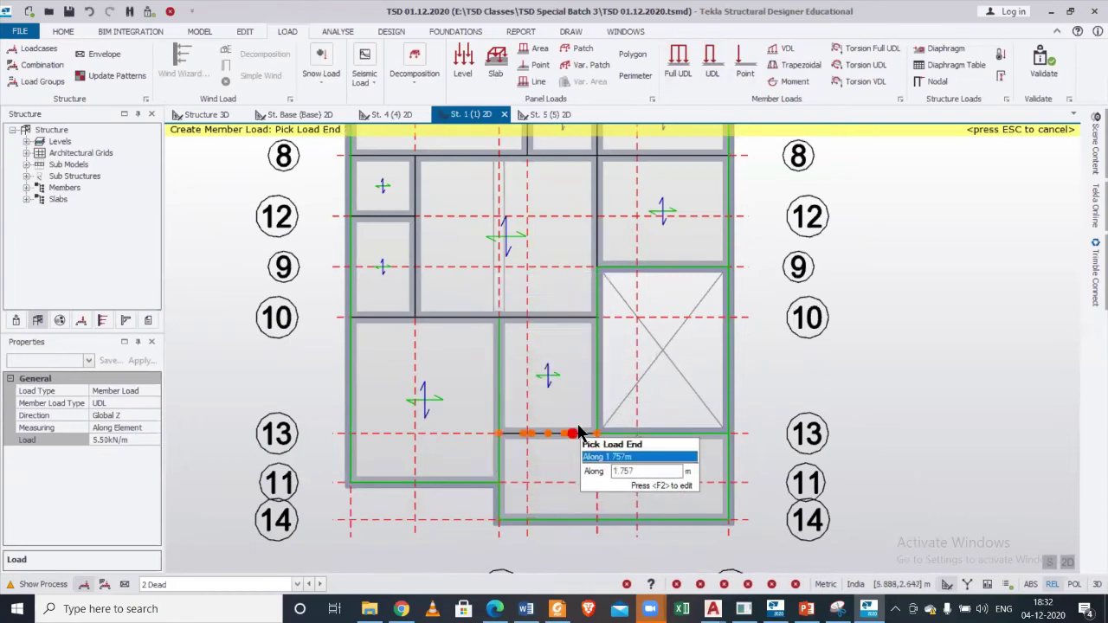
Apply a 5.5 kN/m Full UDL to the remaining unloaded internal beams on the level 1 plan.
left_click(679, 60)
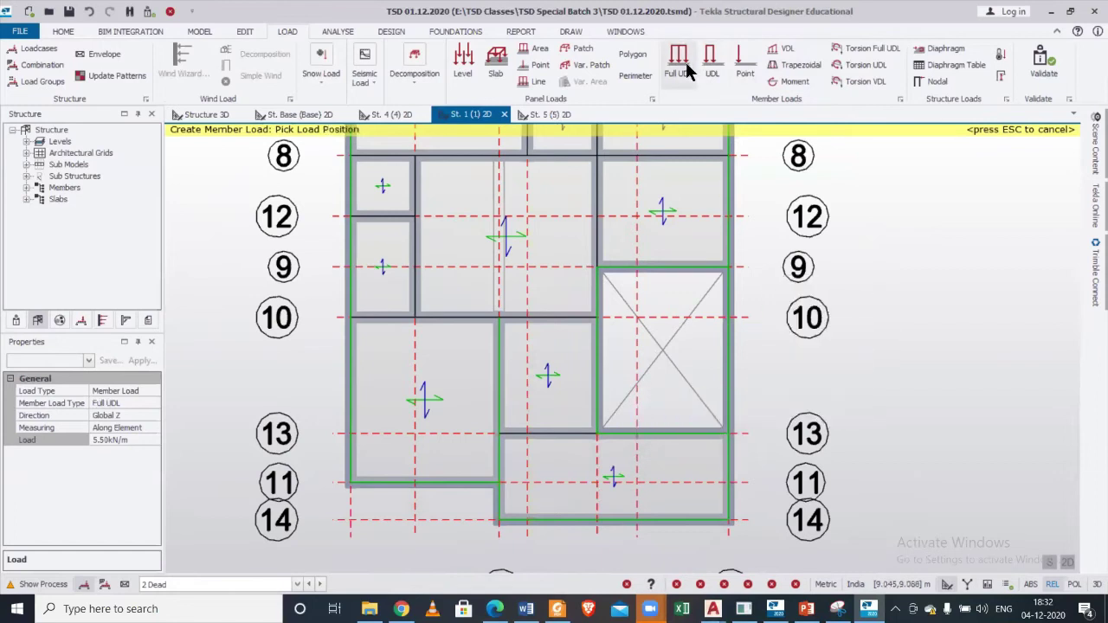
left_click(565, 435)
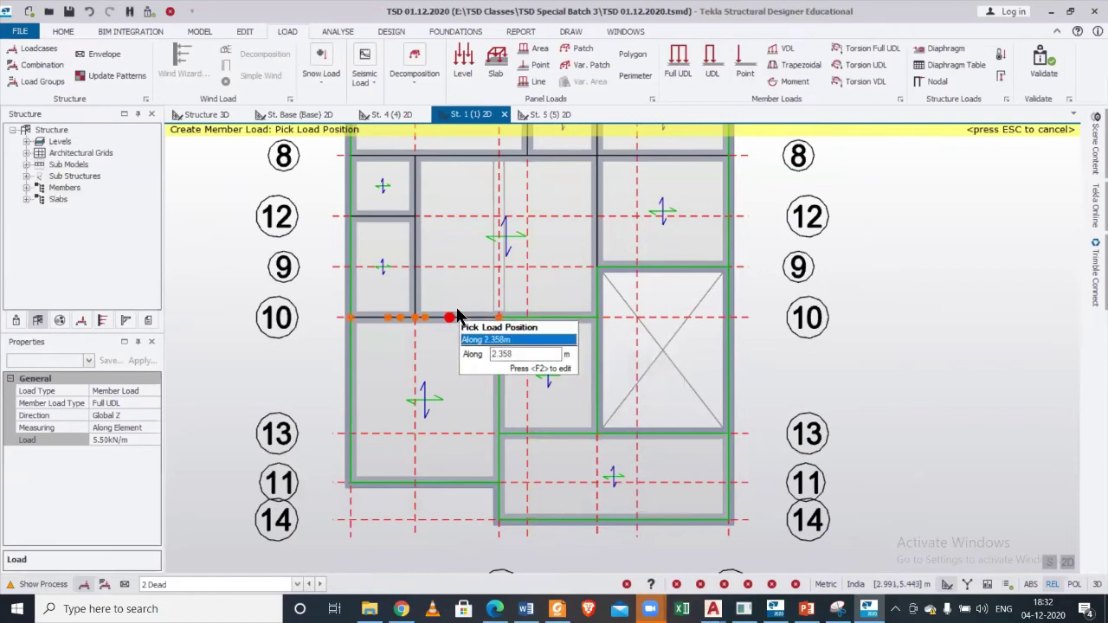
scroll(468, 454, "up", 2)
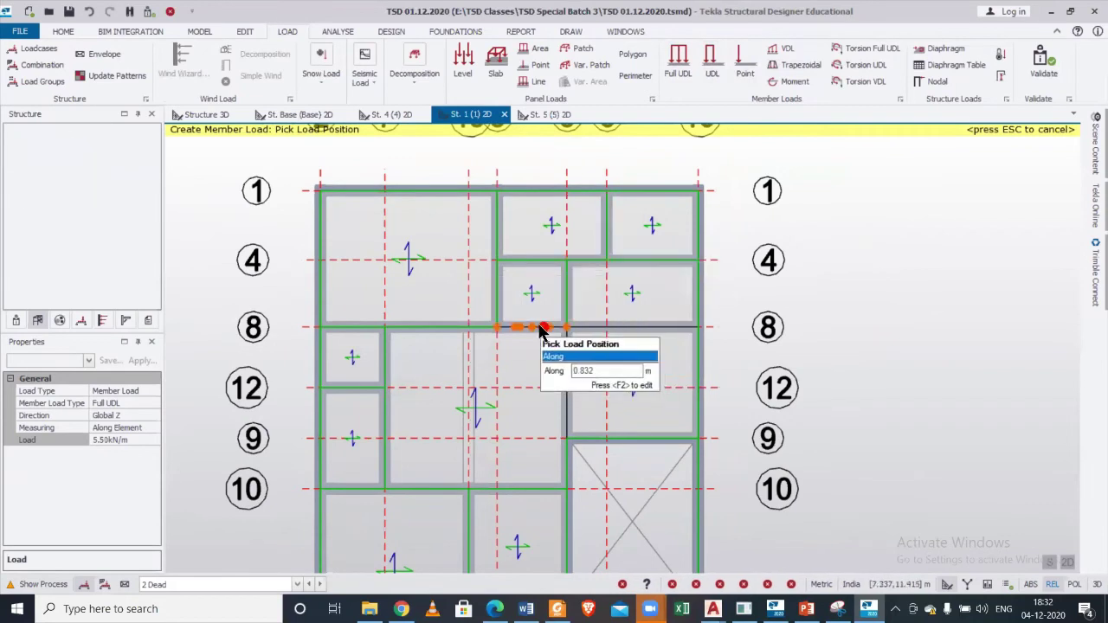
left_click(639, 331)
left_click(577, 390)
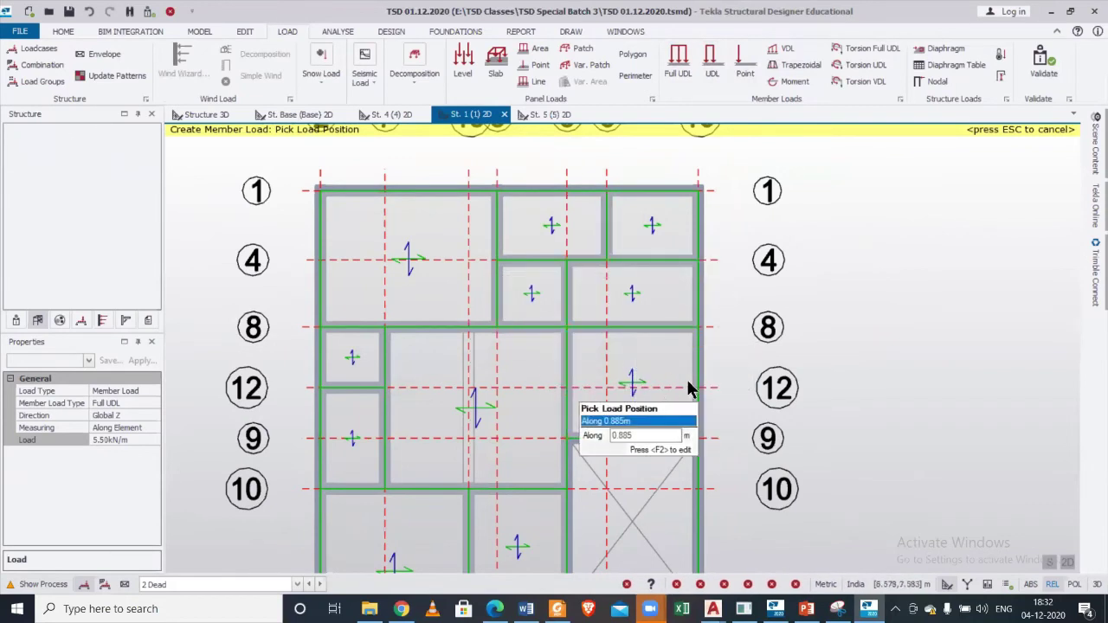
middle_click_drag(942, 416, 793, 292)
scroll(791, 295, "down", 2)
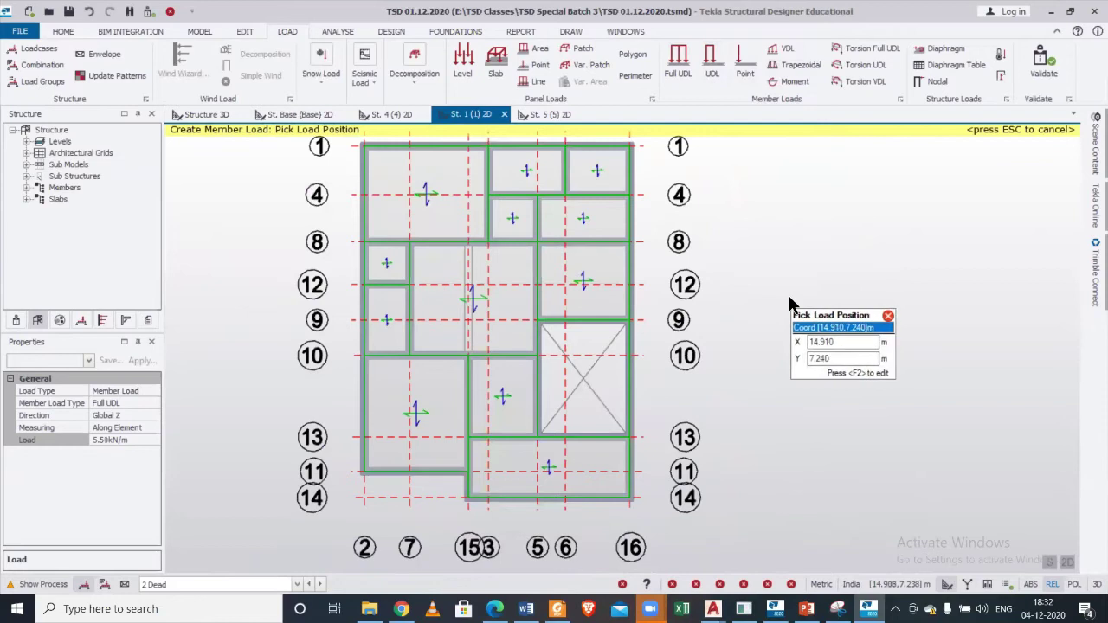
scroll(787, 294, "down", 1)
Apply a 2 kN/m² level load to all level 1 slabs in the 4 Imposed loadcase.
left_click(264, 584)
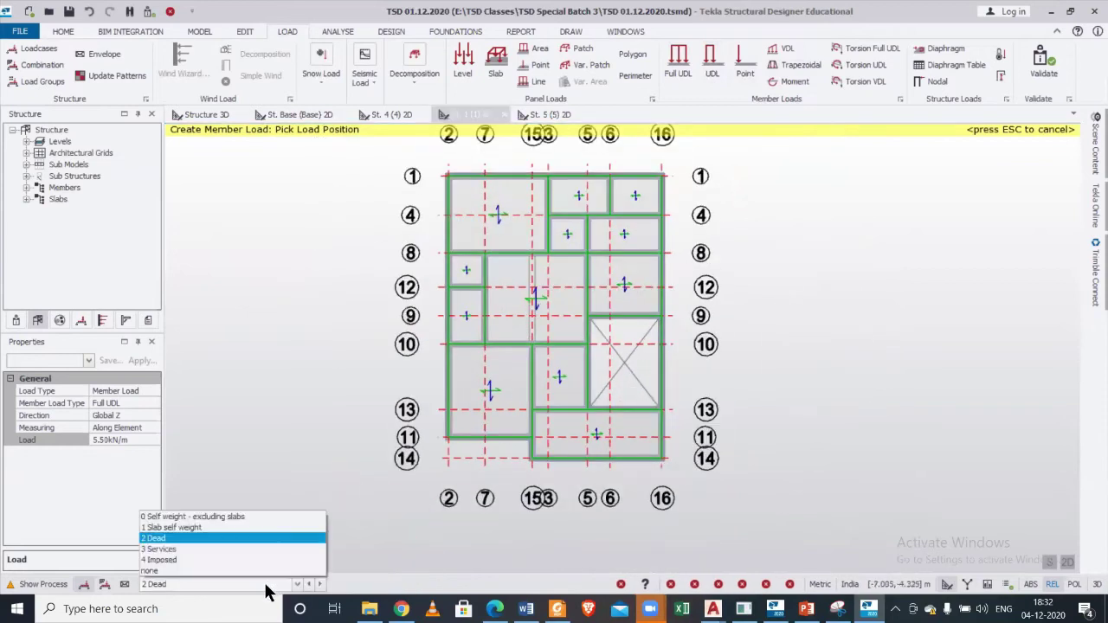
left_click(267, 559)
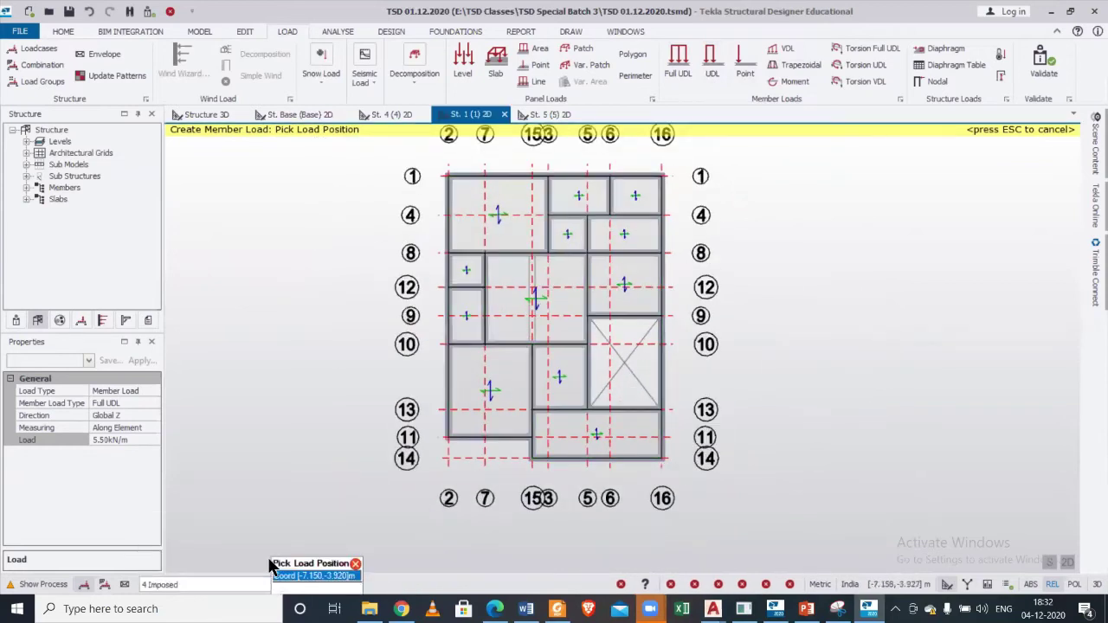
scroll(336, 529, "up", 1)
middle_click_drag(331, 513, 306, 562)
middle_click_drag(290, 484, 280, 500)
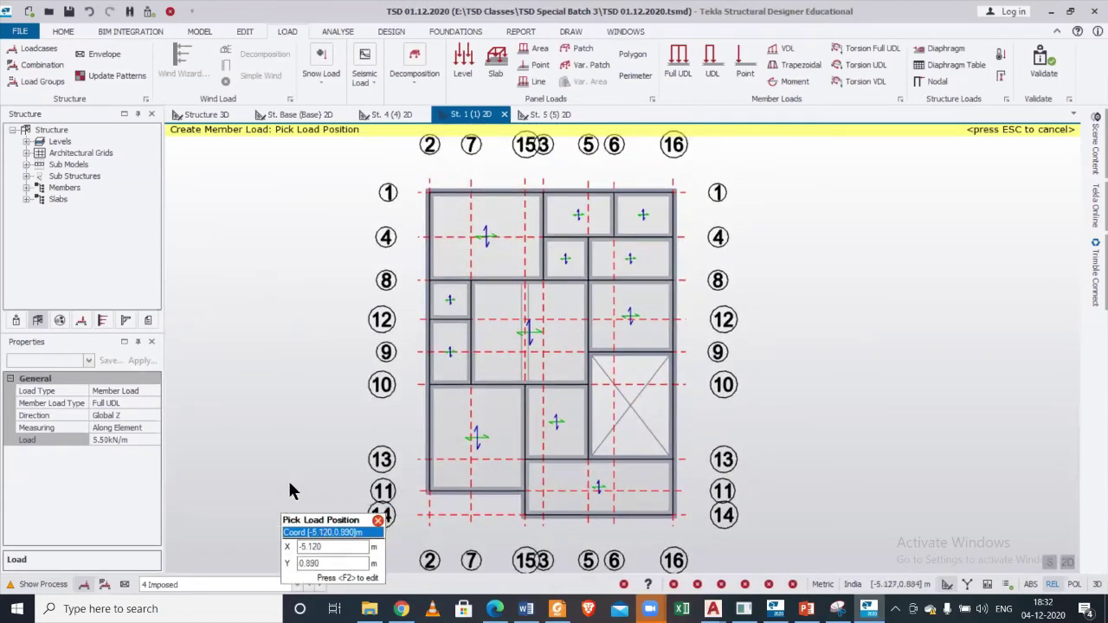
left_click(470, 58)
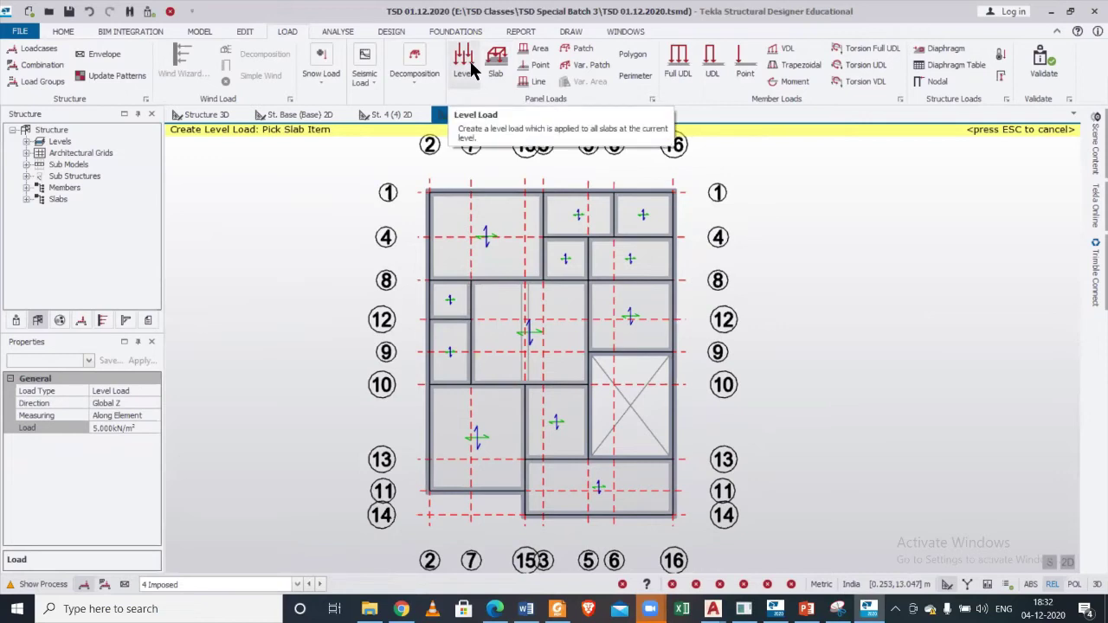
left_click(128, 426)
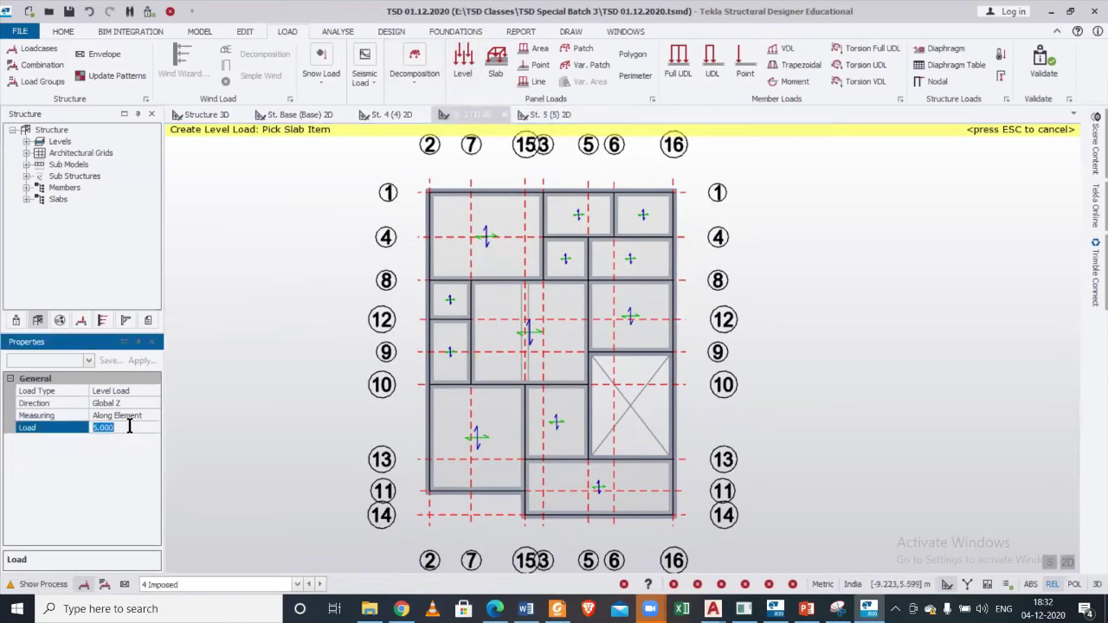
type("2")
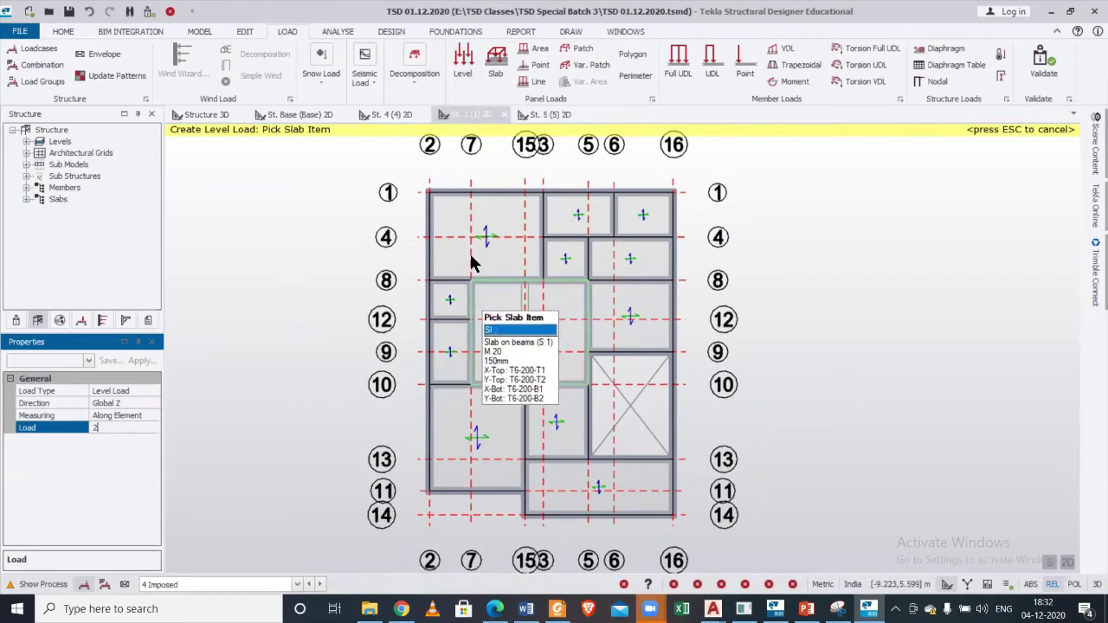
left_click(470, 260)
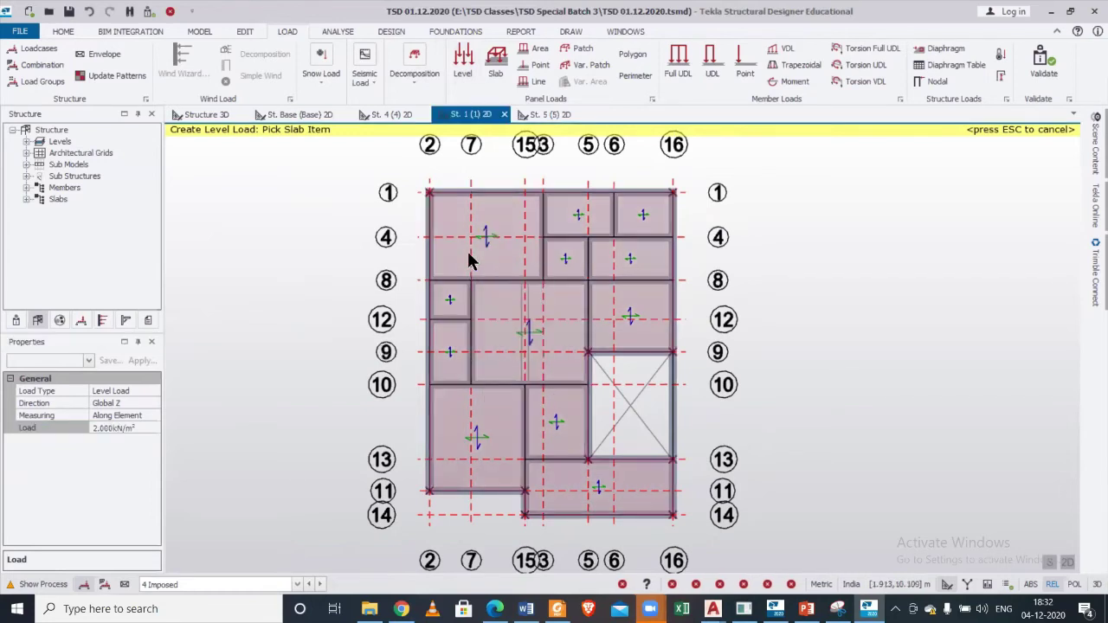
Display the 4 Imposed loadcase in the Structure 3D view and examine the level load placed on level 1.
left_click(1072, 567)
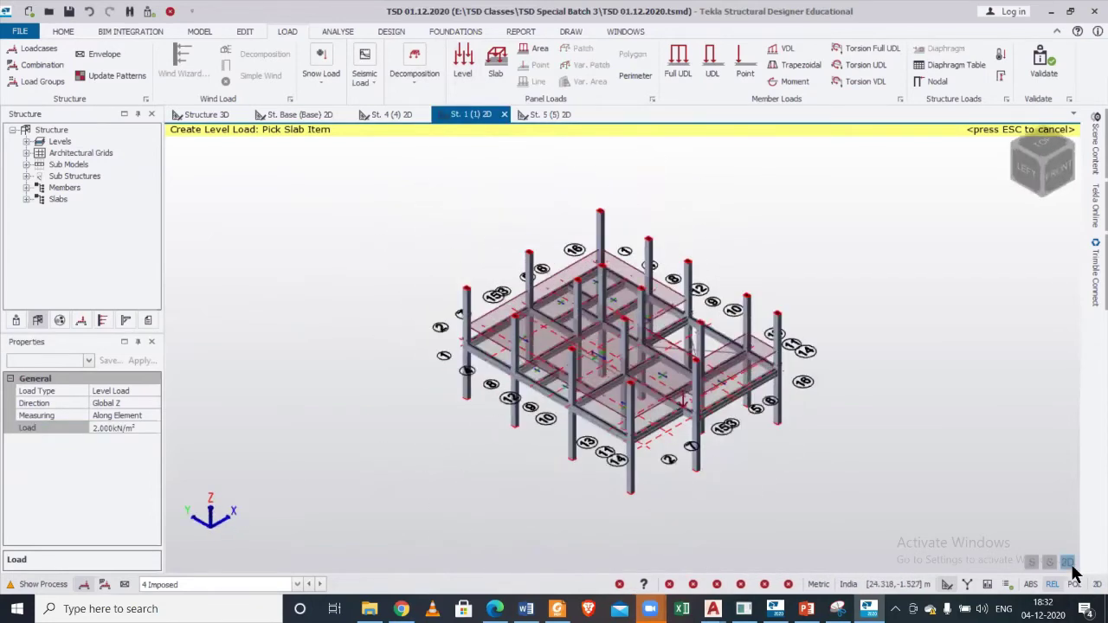
left_click(1073, 571)
left_click(204, 114)
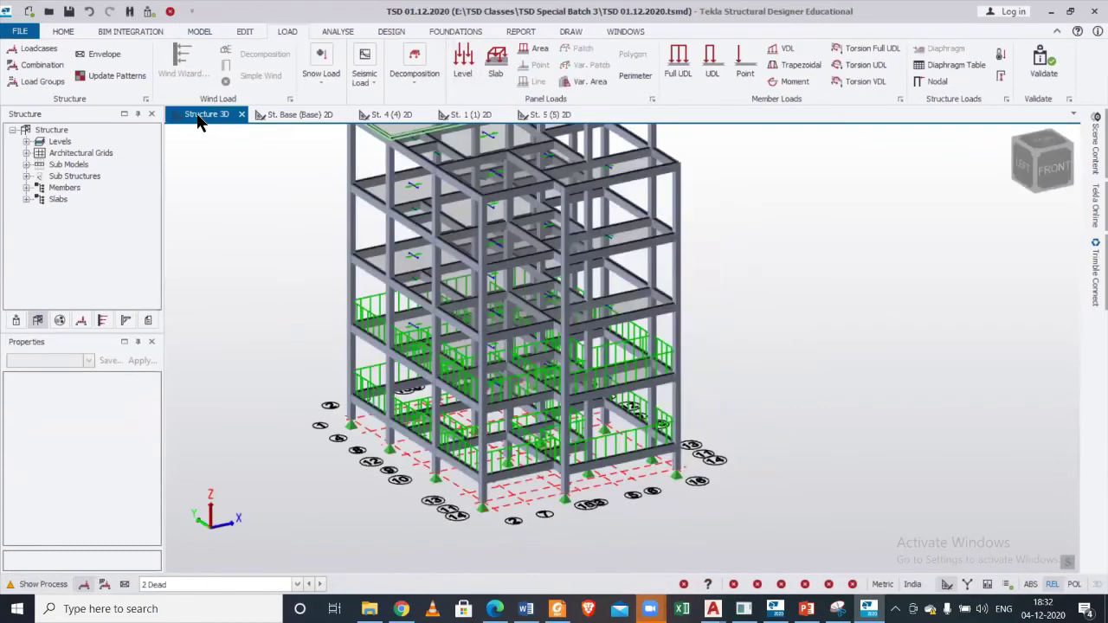
left_click(297, 584)
left_click(294, 561)
scroll(520, 398, "up", 5)
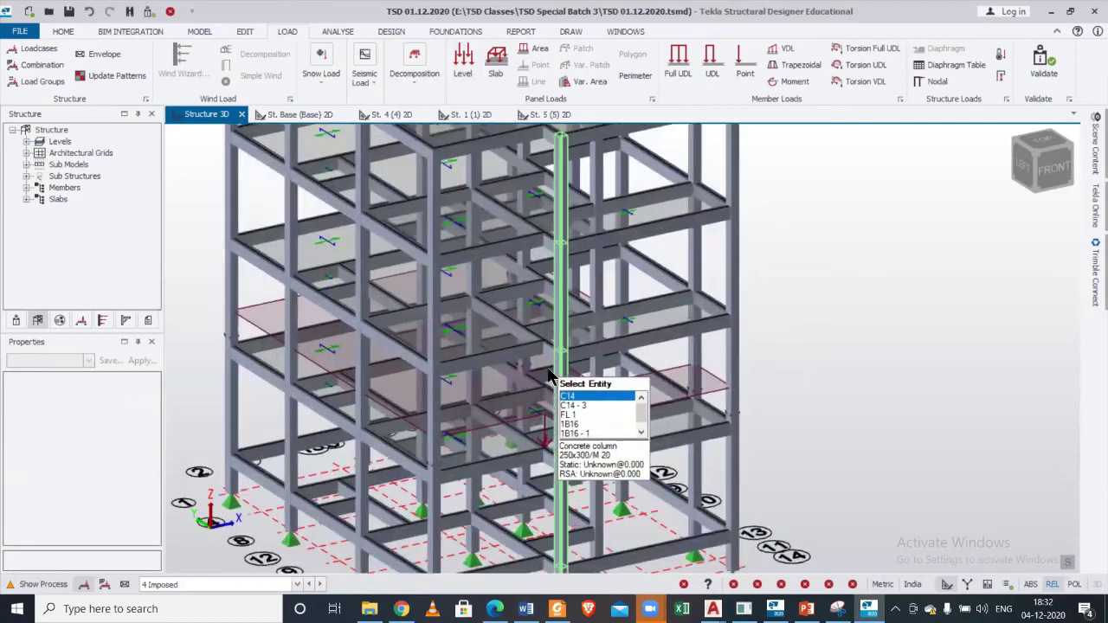
left_click(507, 408)
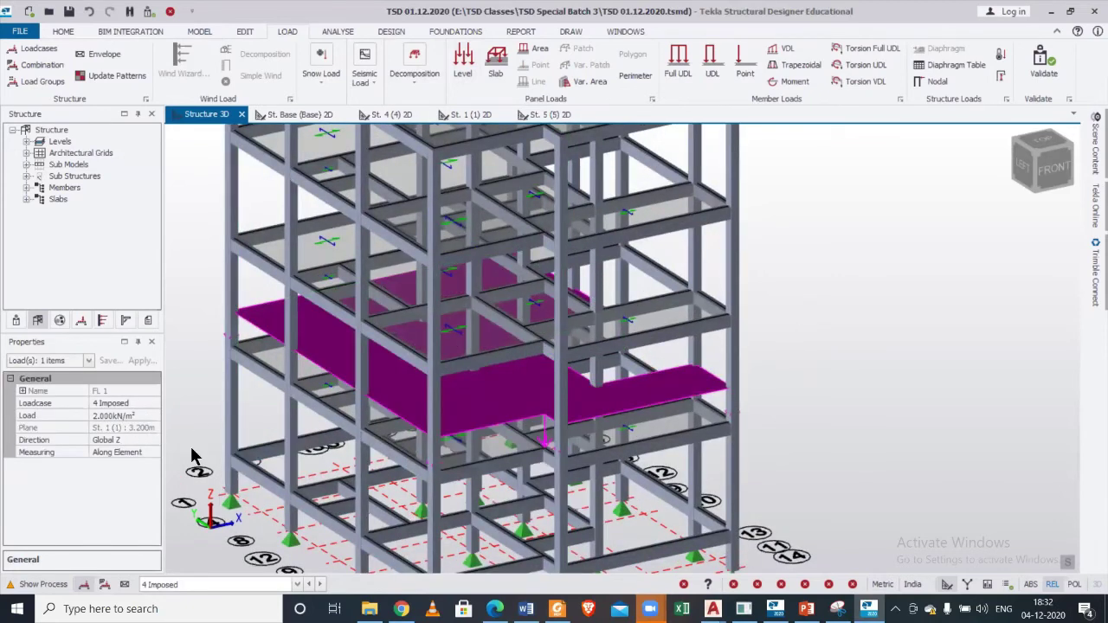
key("Escape")
scroll(228, 420, "down", 5)
middle_click_drag(228, 420, 339, 413)
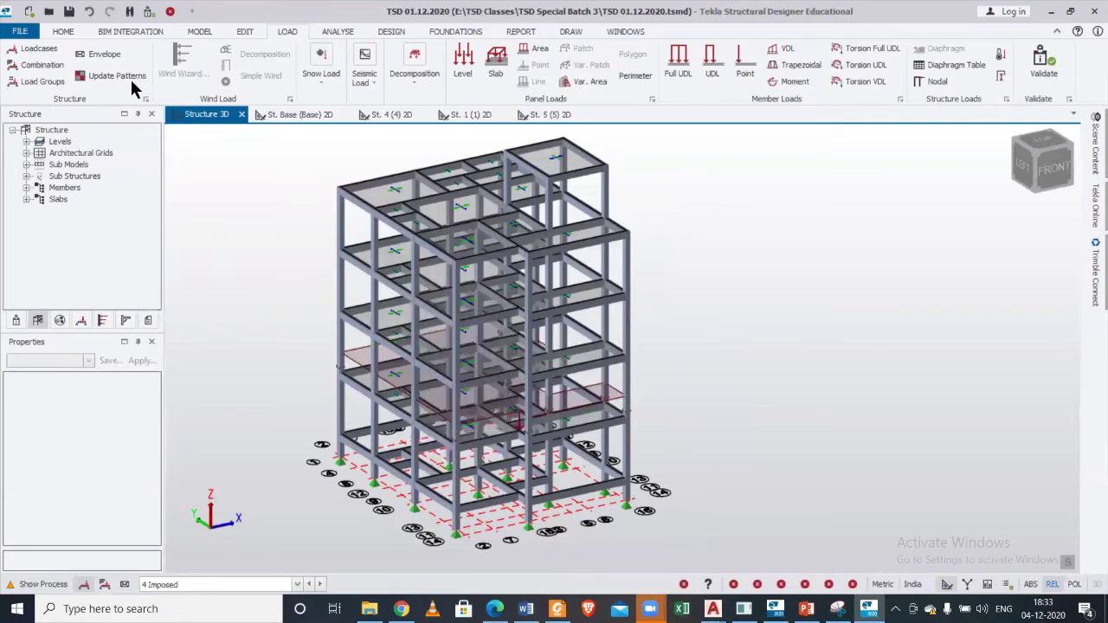
Set the source of construction levels 2 and 3 to level 1 so they copy its loads.
left_click(198, 32)
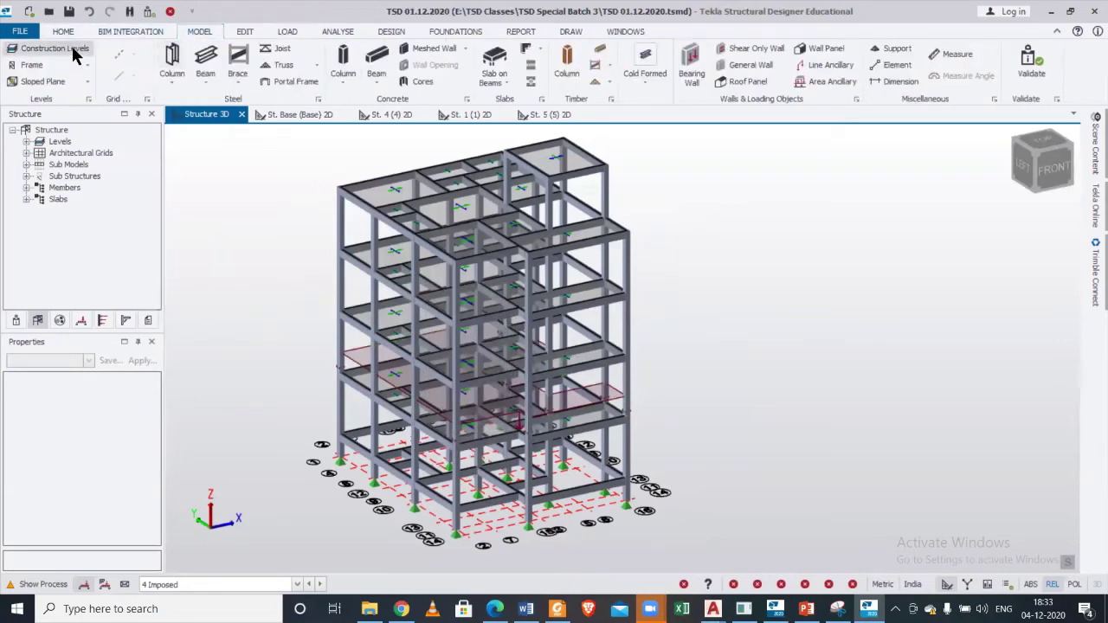
left_click(76, 52)
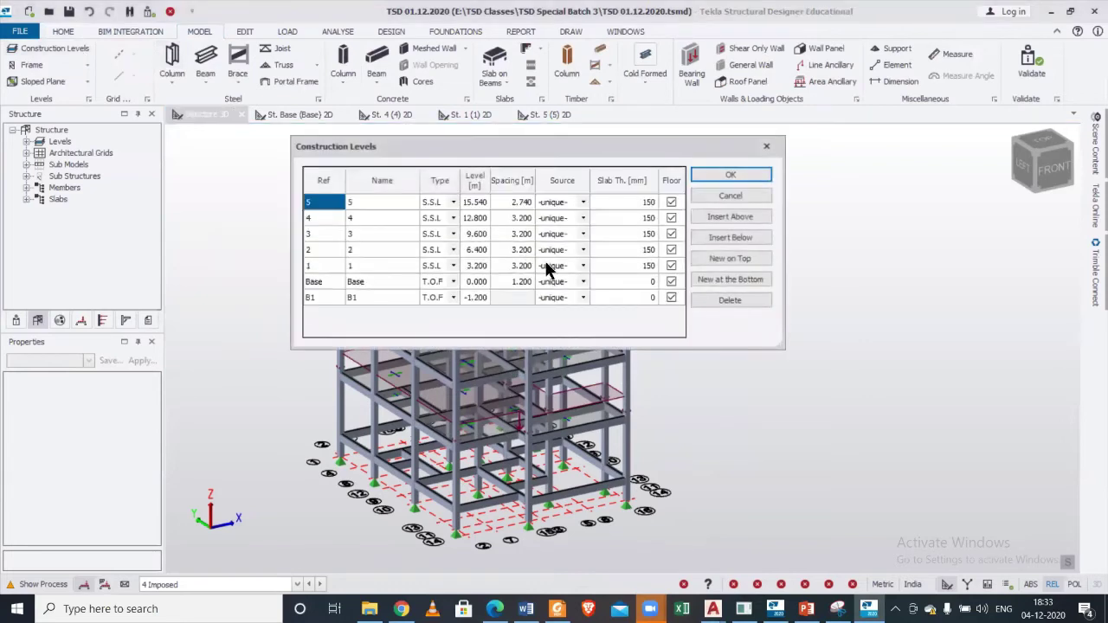
left_click(583, 250)
left_click(581, 249)
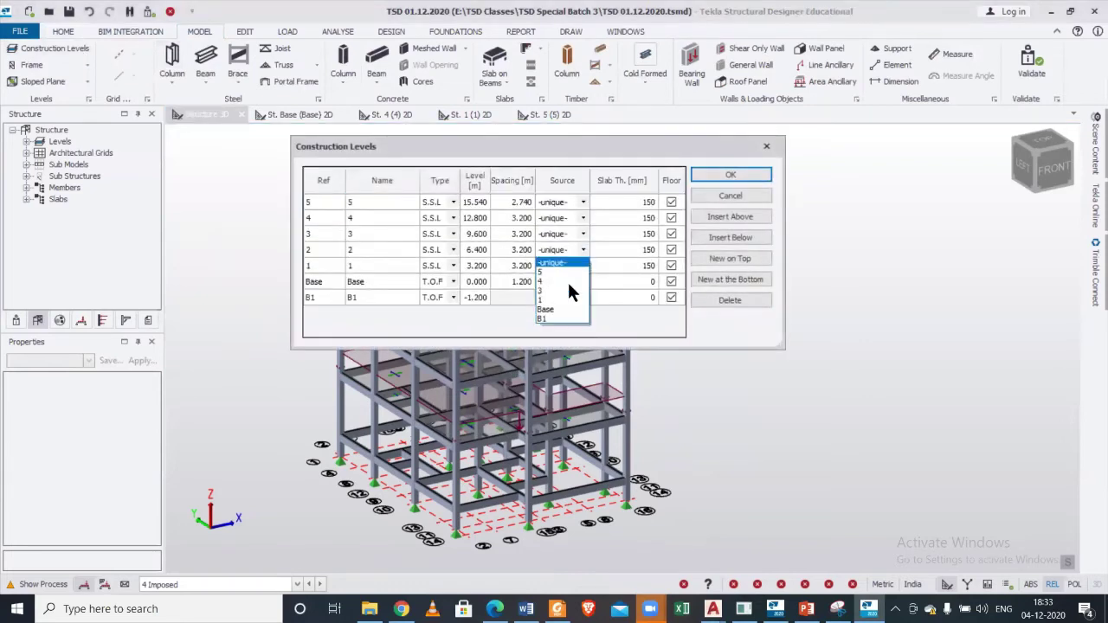
left_click(581, 232)
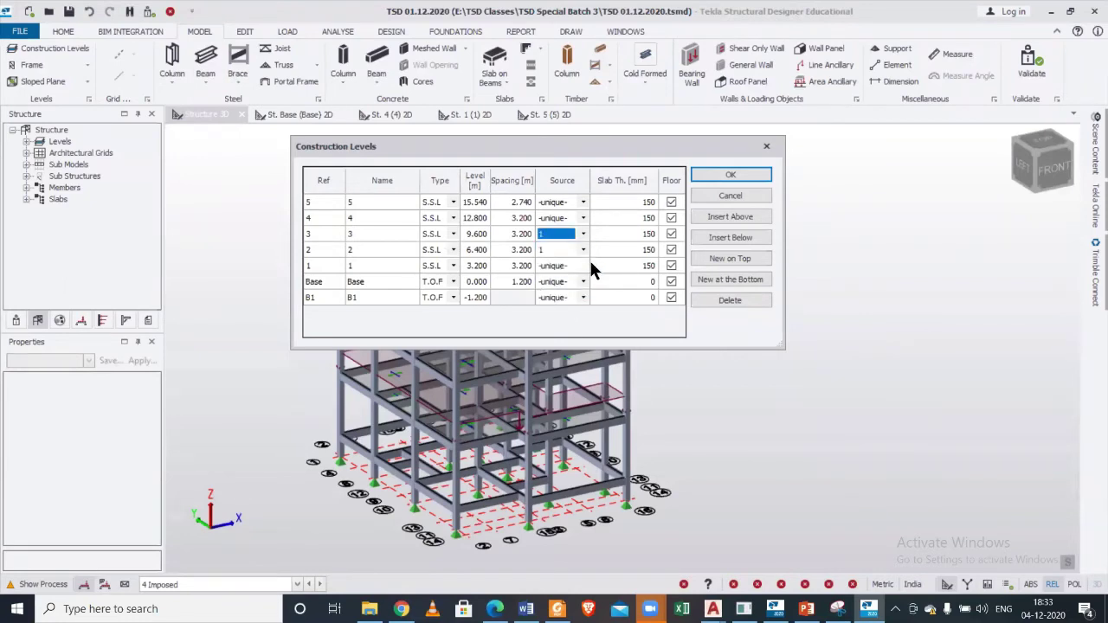
left_click(730, 176)
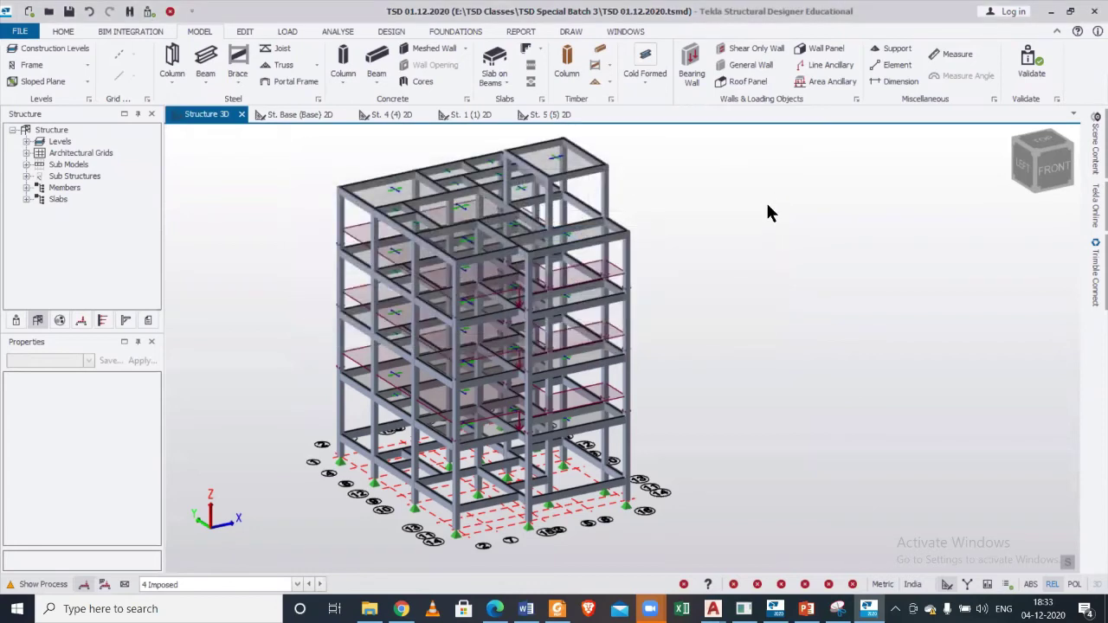
Set the source of construction levels 2 and 3 to -unique-.
middle_click_drag(748, 289, 695, 280)
left_click(90, 48)
left_click(583, 251)
left_click(554, 260)
left_click(583, 234)
left_click(729, 174)
left_click(730, 174)
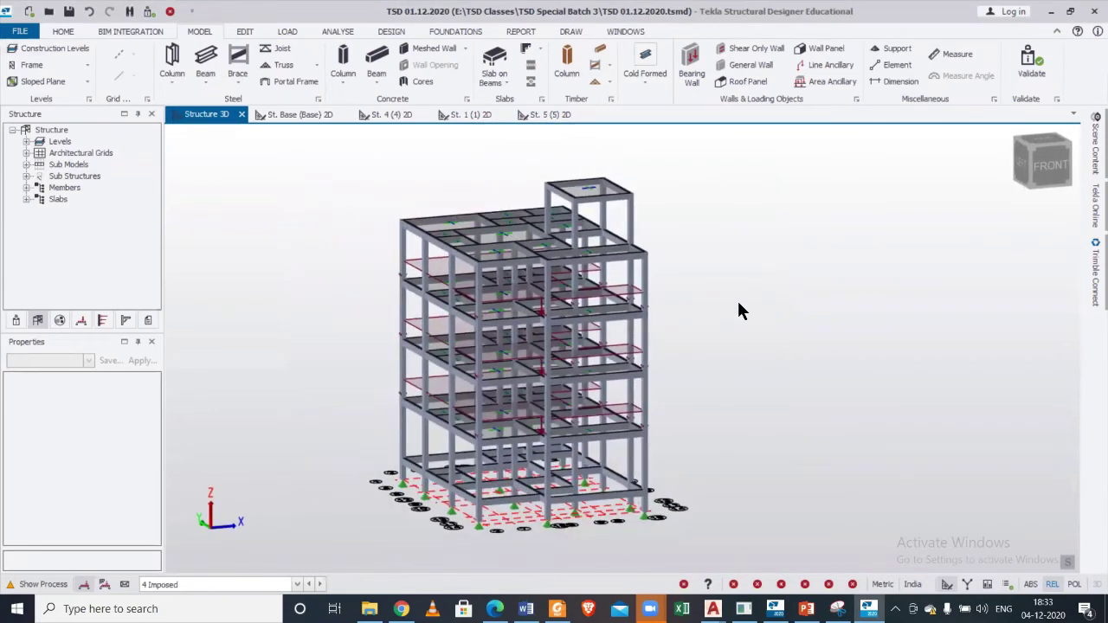
Open the level 4 plan view and make 2 Dead the active loadcase.
mouse_move(589, 251)
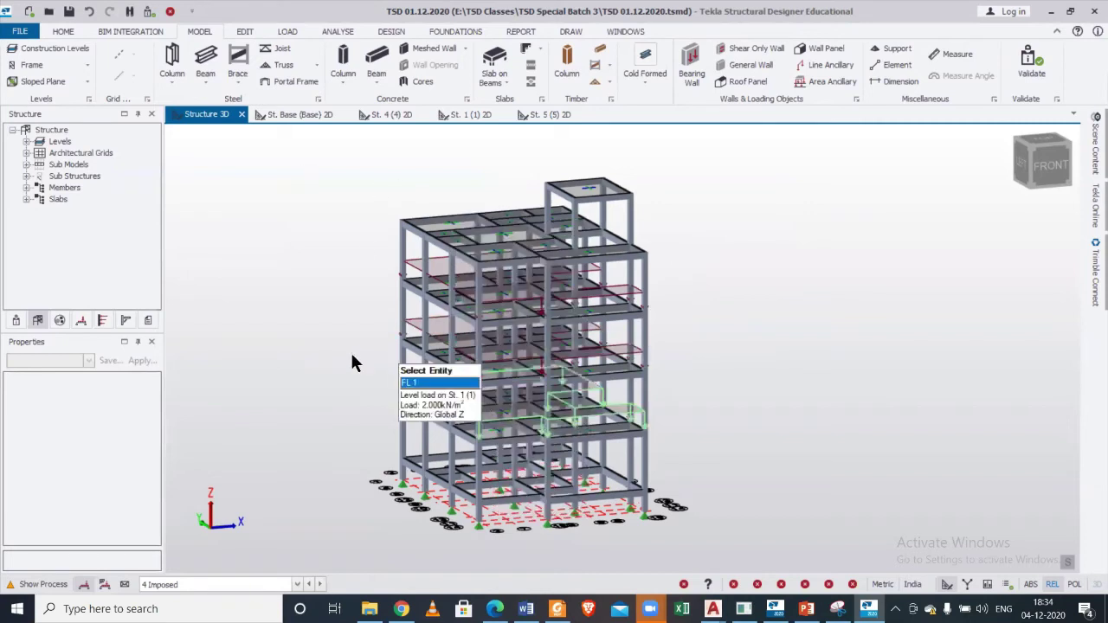
left_click(27, 142)
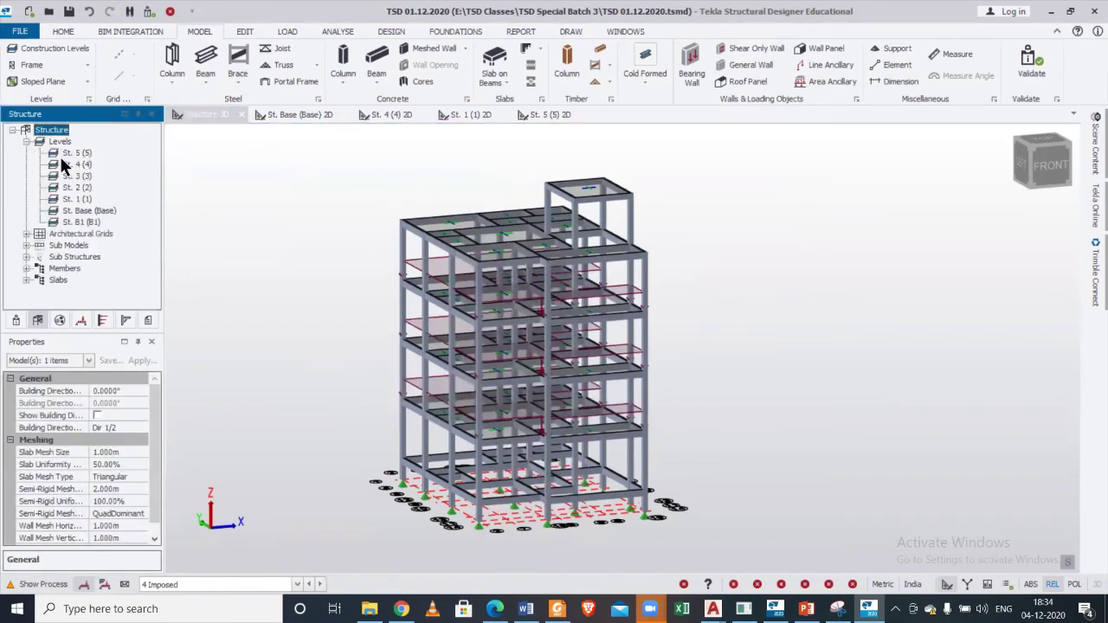
double_click(77, 164)
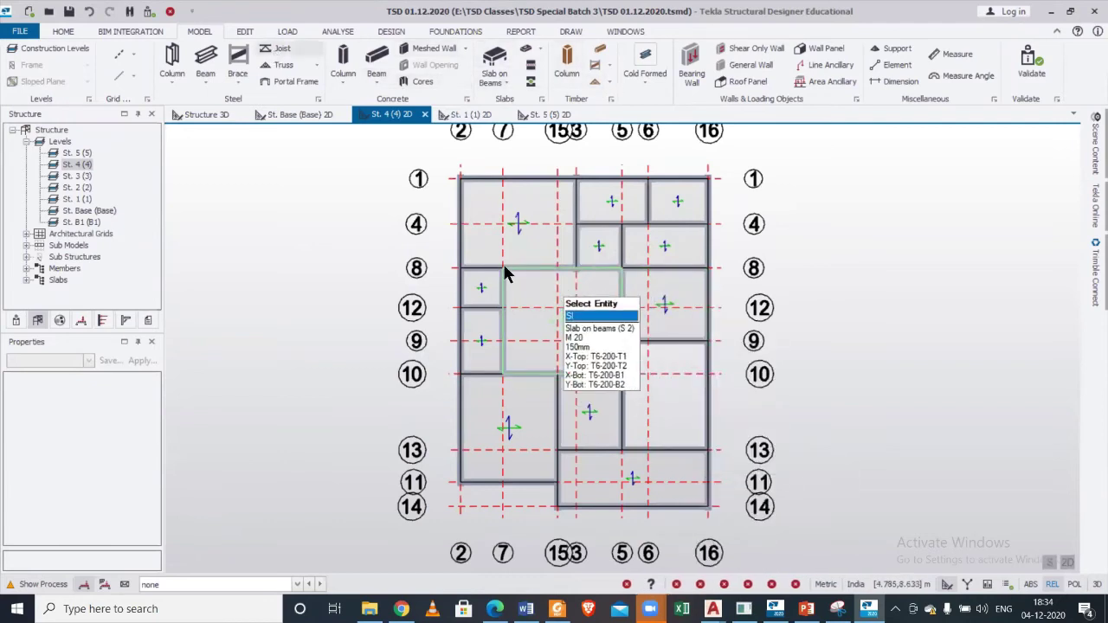
left_click(287, 31)
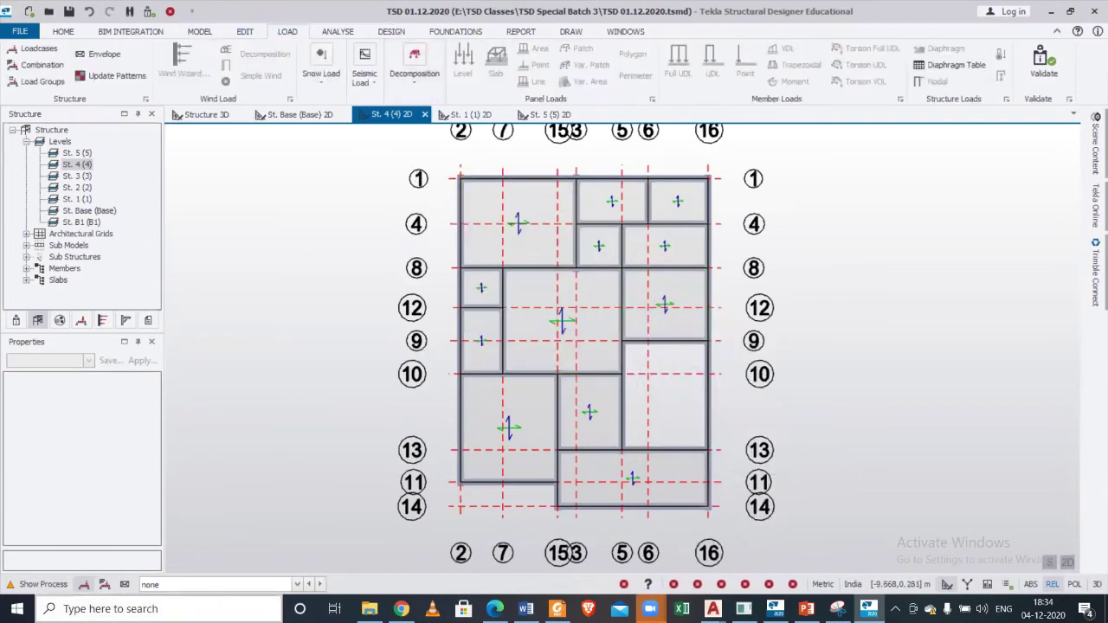
left_click(232, 585)
left_click(255, 553)
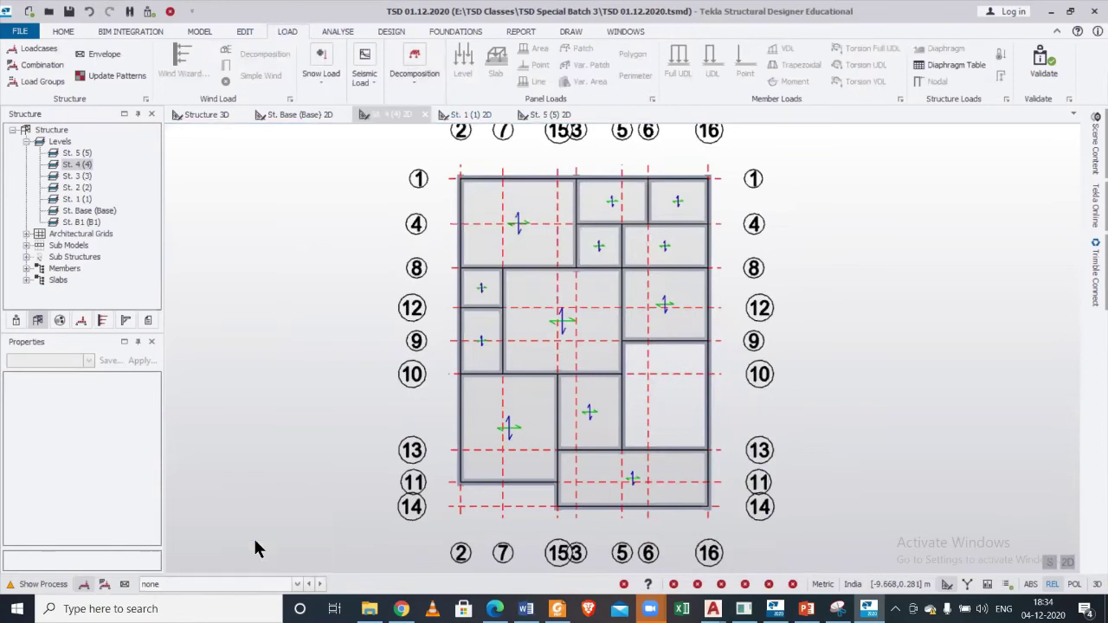
Apply an 11 kN/m full UDL to the four beams around the unslabbed opening on level 4.
left_click(689, 54)
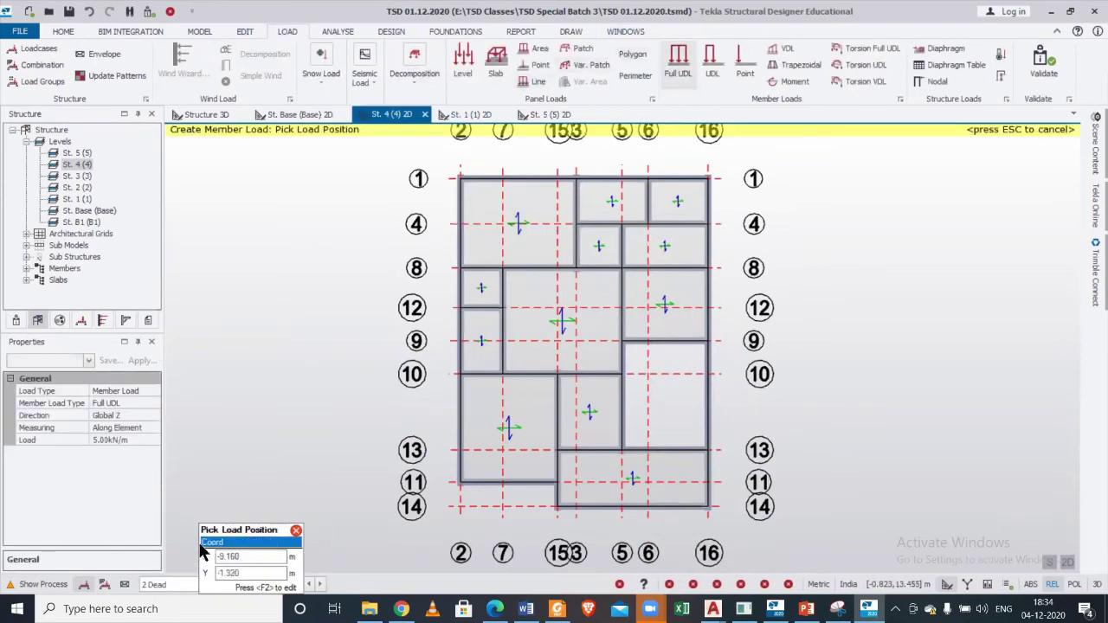
type("11")
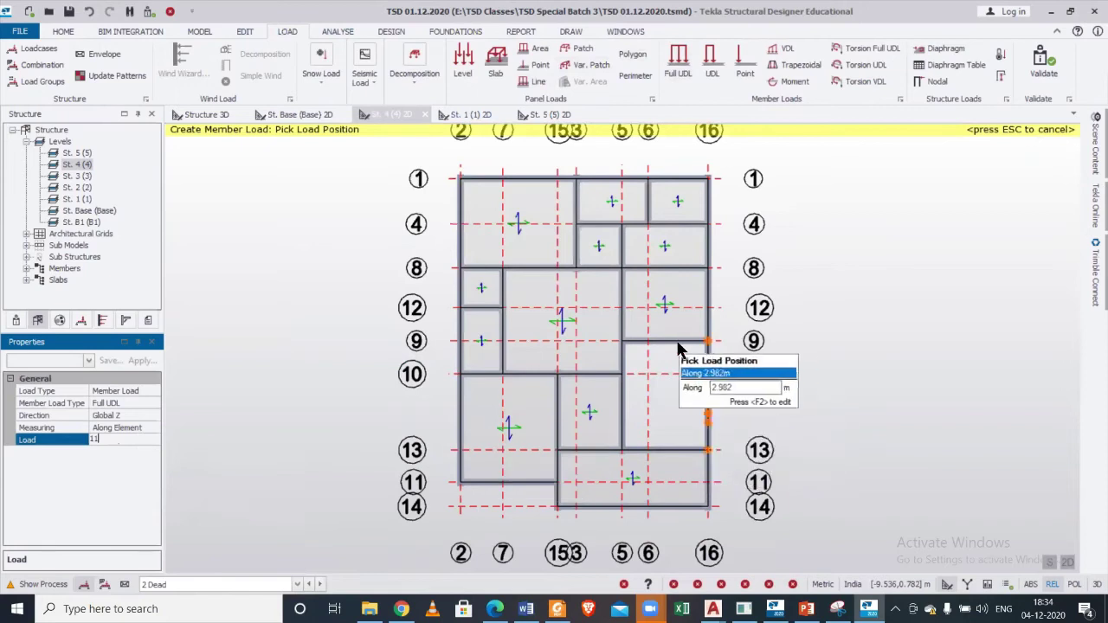
left_click(624, 406)
left_click(664, 450)
left_click(710, 408)
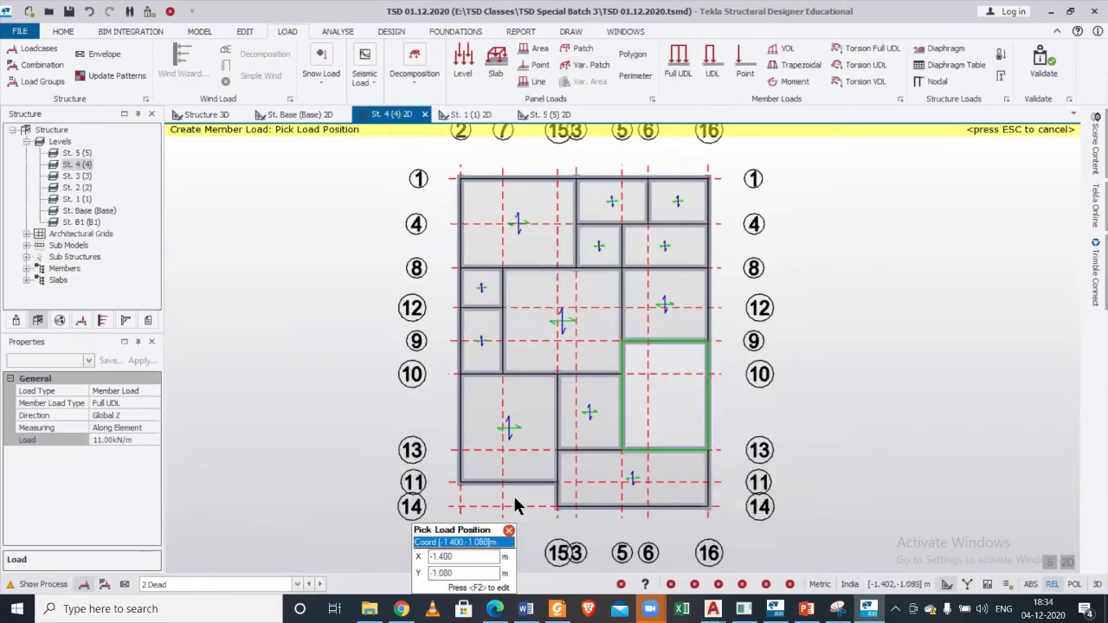
Apply a 2 kN/m full UDL to the outer perimeter beams of level 4 in the 2 Dead loadcase.
left_click(140, 439)
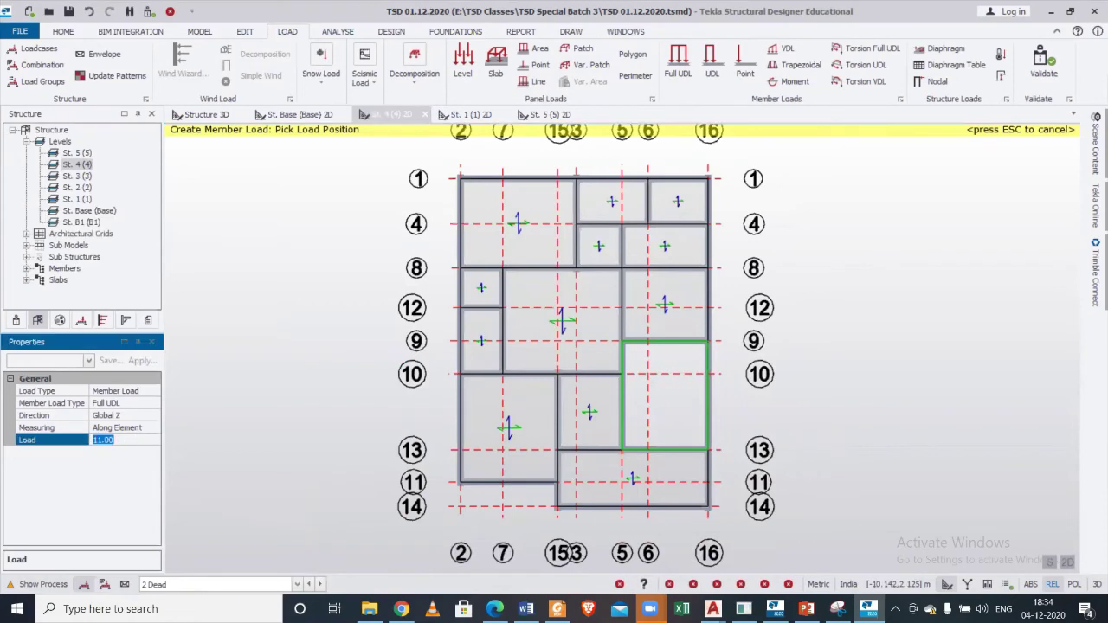
left_click(513, 179)
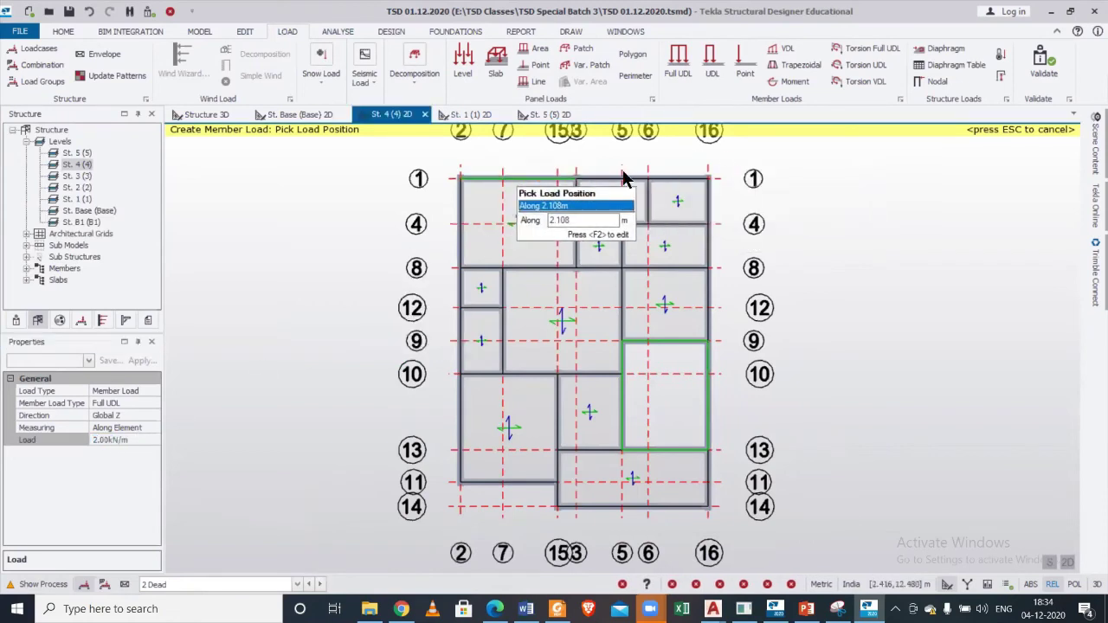
left_click(623, 180)
left_click(710, 211)
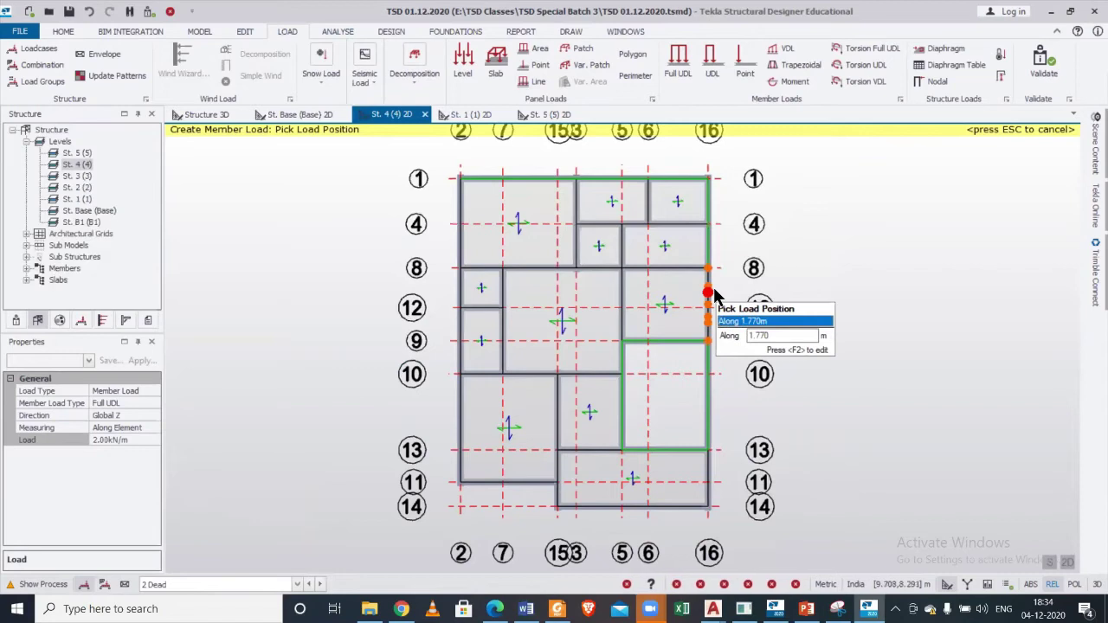
left_click(714, 295)
left_click(709, 433)
left_click(709, 480)
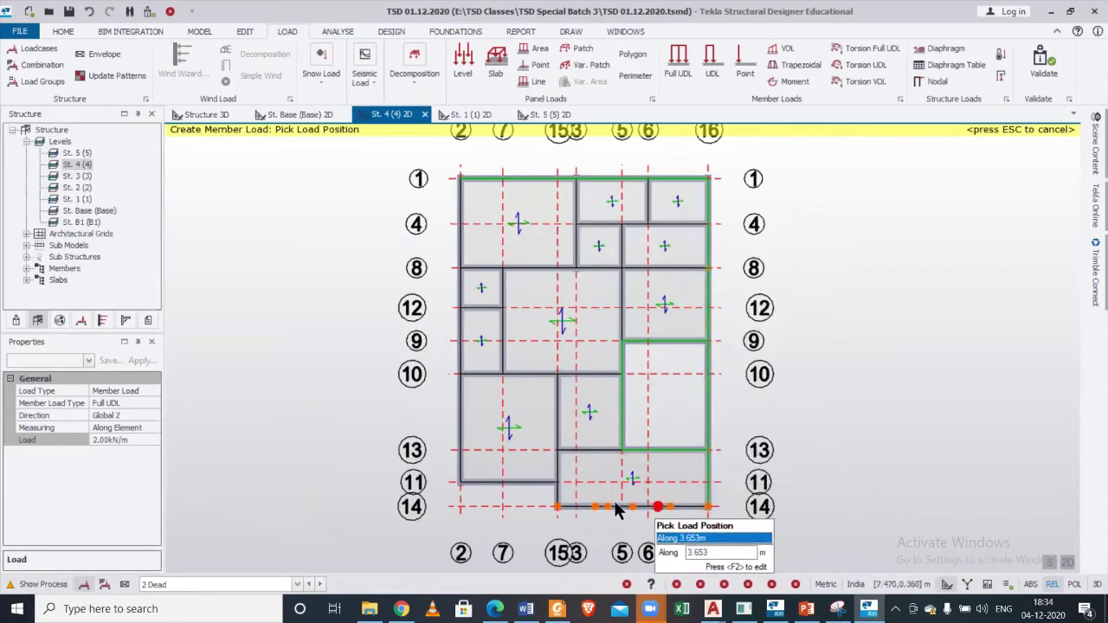
left_click(530, 482)
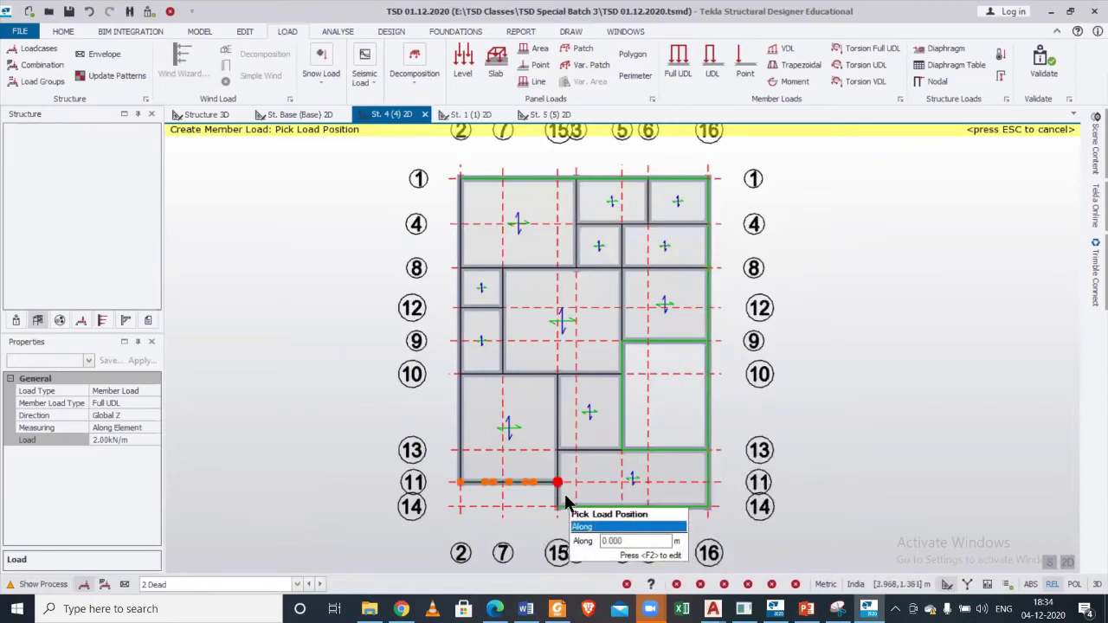
left_click(461, 428)
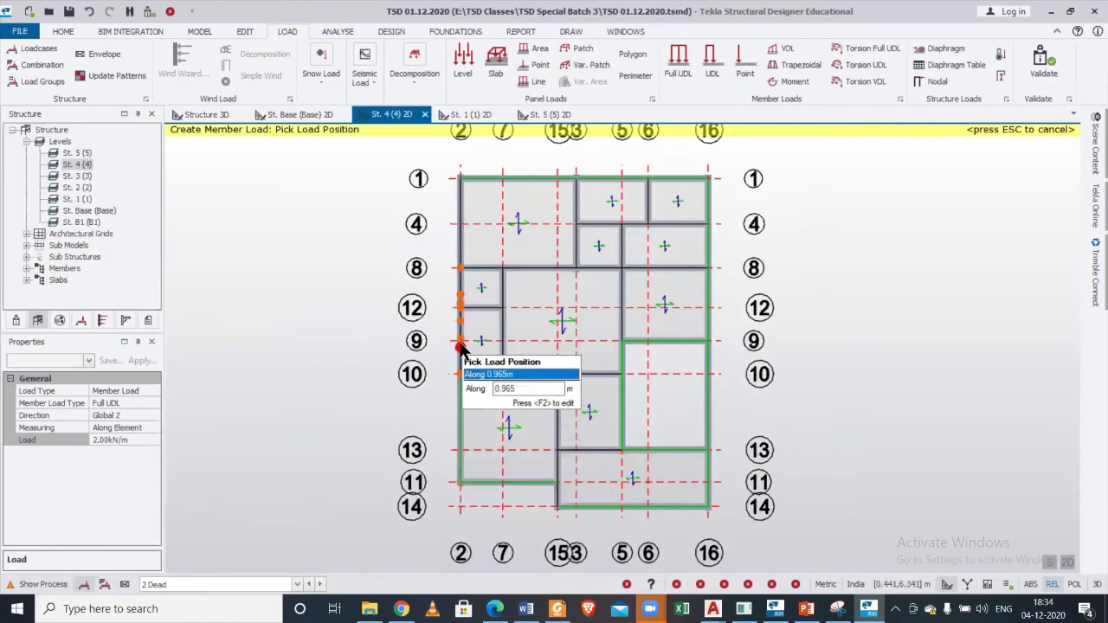
left_click(467, 242)
Apply a 2 kN/m UDL to the short exposed beam length on grid line 15 between grid lines 11 and 14.
left_click(711, 65)
scroll(558, 506, "up", 2)
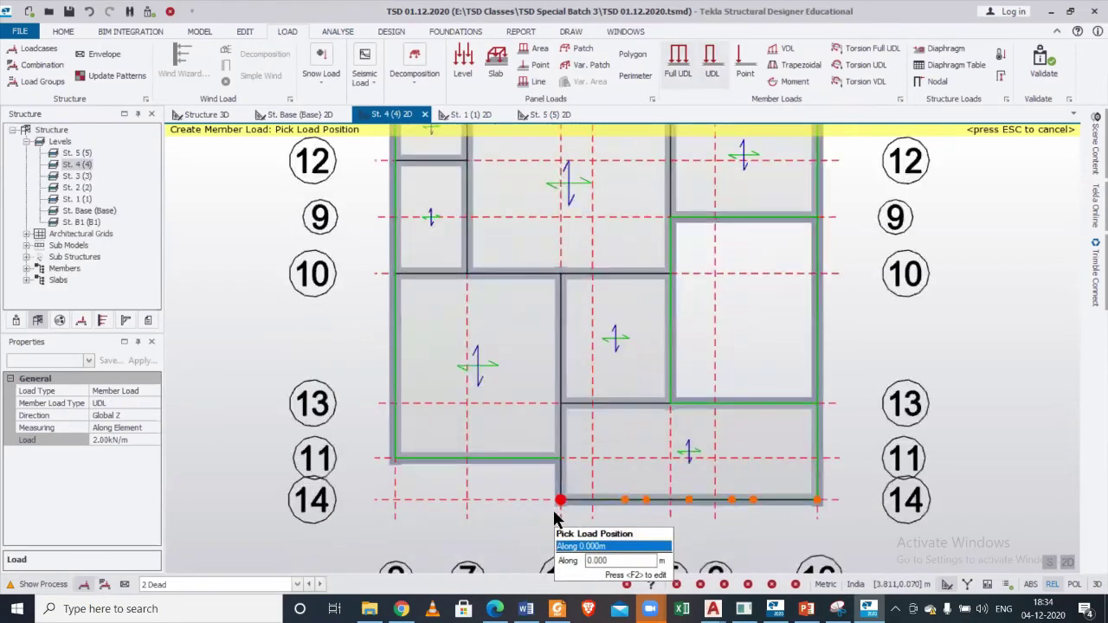
left_click(561, 468)
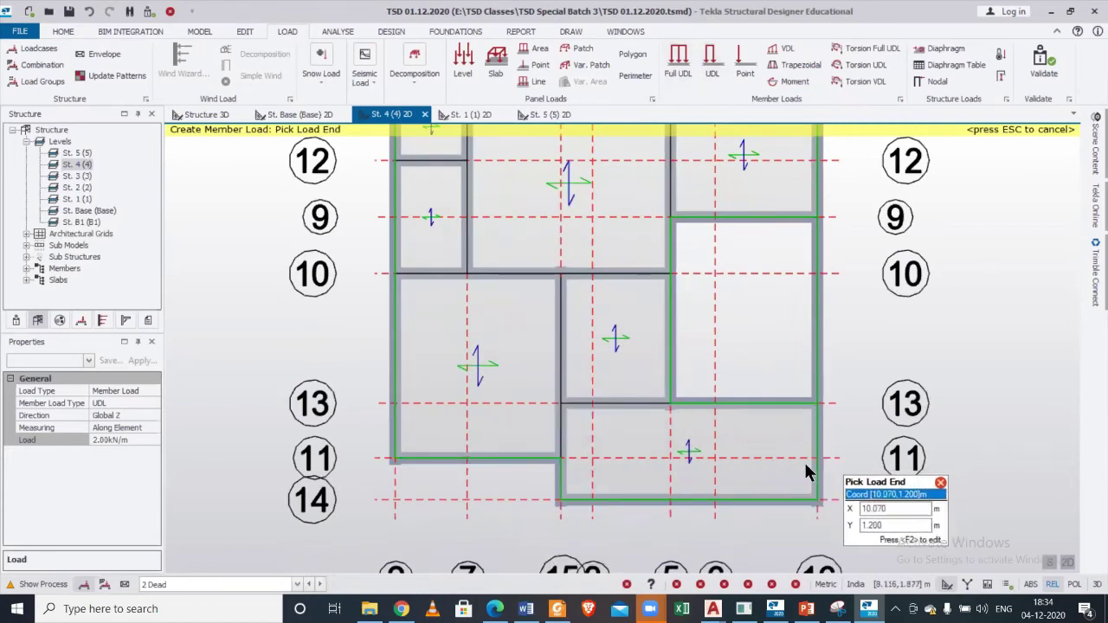
scroll(805, 463, "down", 2)
key("Escape")
scroll(880, 480, "down", 4)
middle_click_drag(862, 472, 680, 449)
scroll(796, 465, "up", 3)
scroll(796, 459, "down", 2)
scroll(679, 448, "up", 2)
scroll(679, 446, "down", 2)
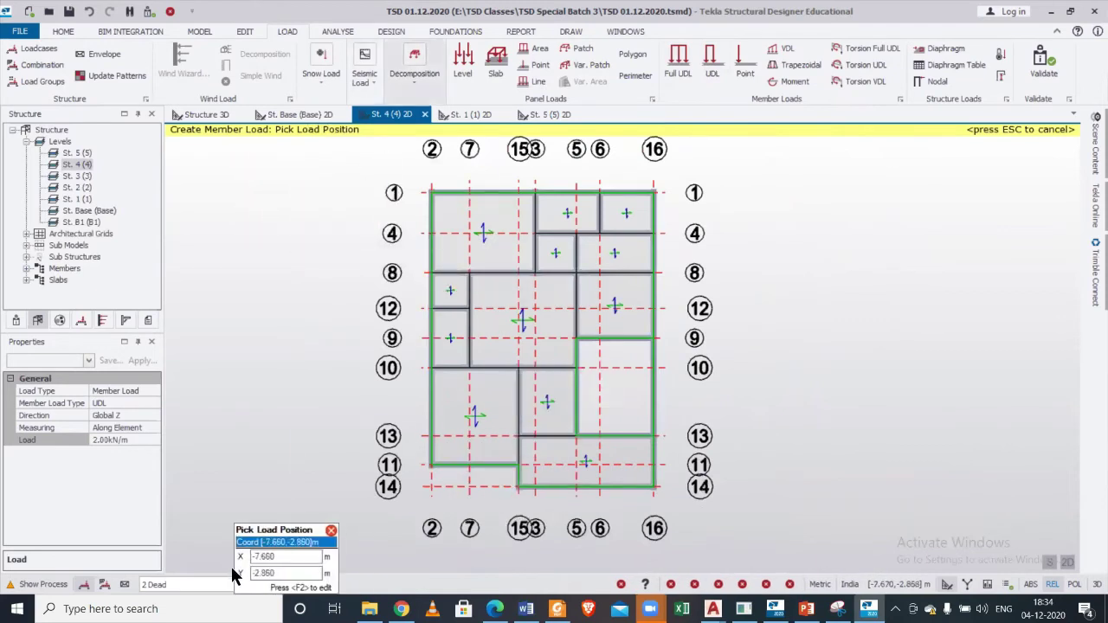
Apply a 2 kN/m² level load to all level 4 slabs in the 4 Imposed loadcase.
left_click(239, 585)
left_click(240, 561)
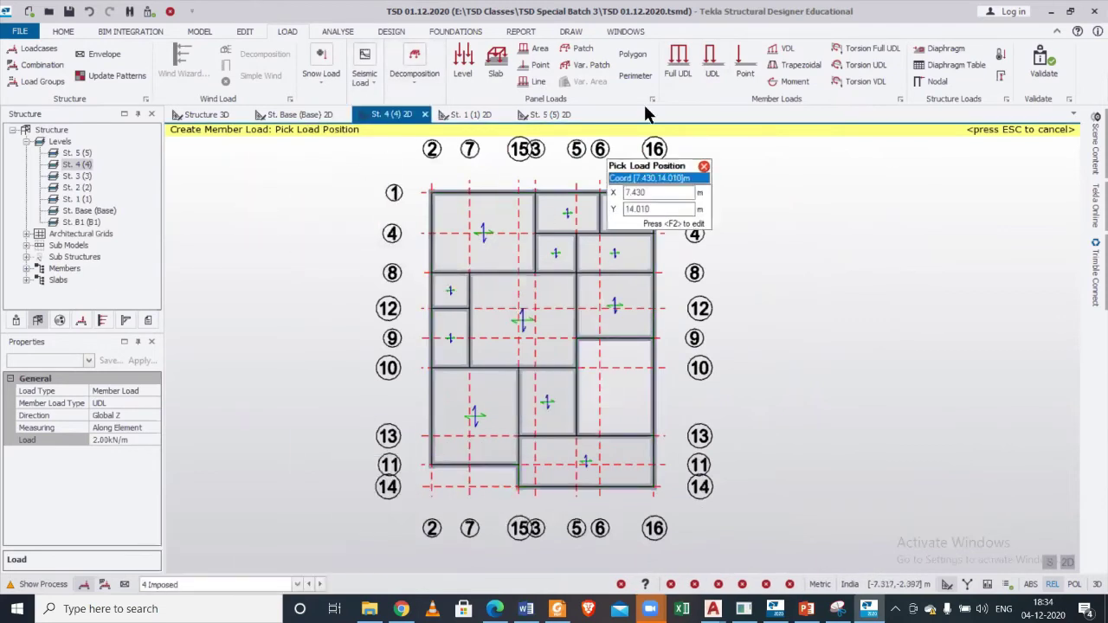
left_click(489, 66)
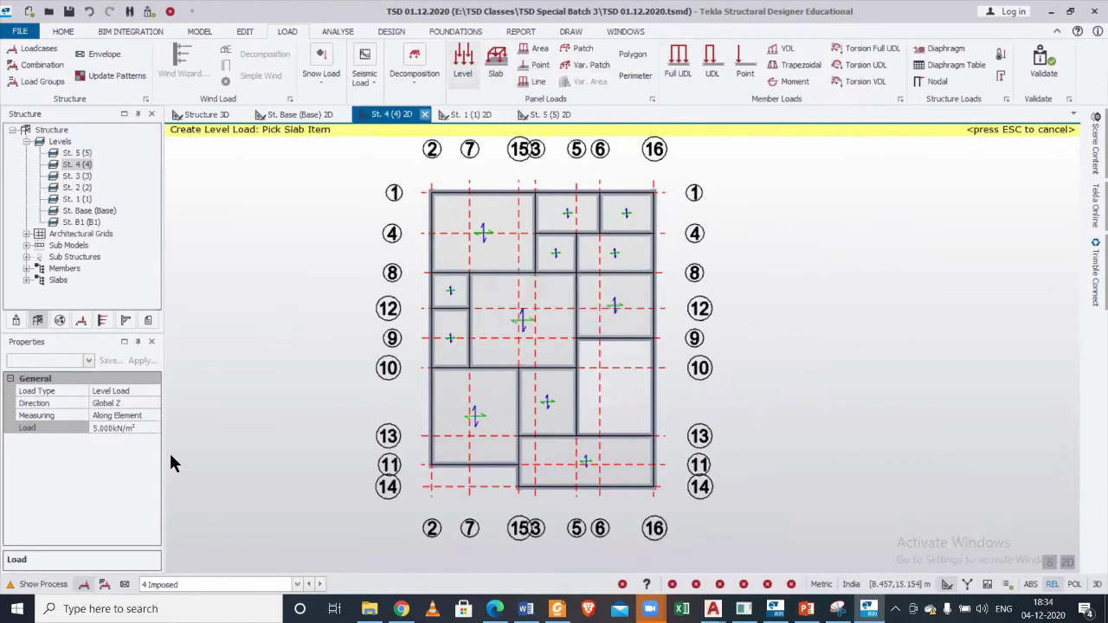
left_click(143, 428)
type("2")
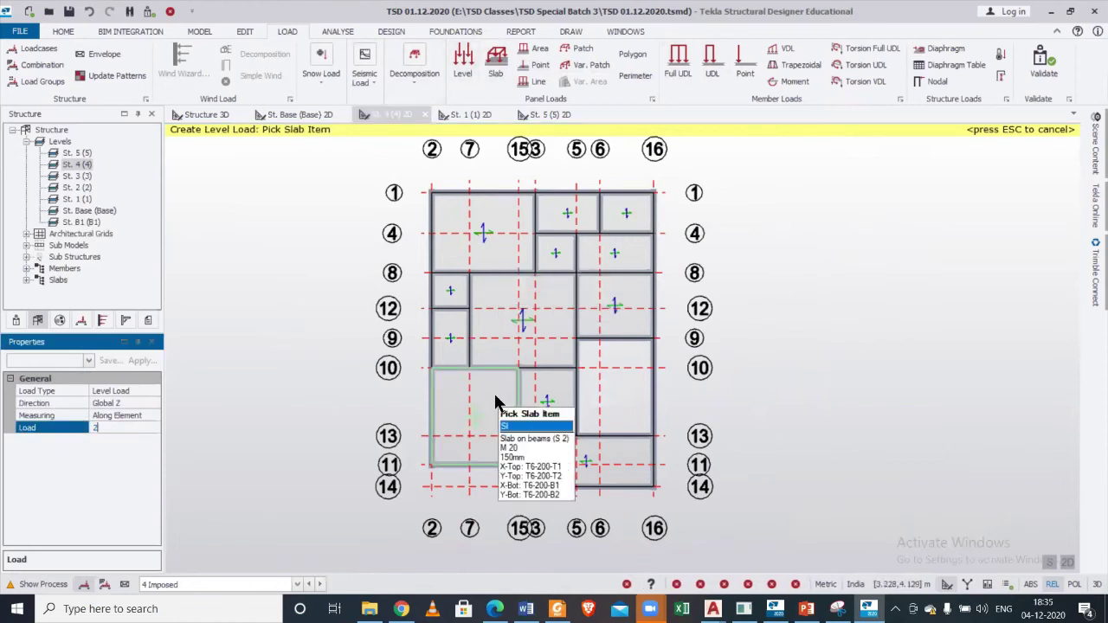
left_click(494, 393)
Check the 4 Imposed and 2 Dead loads in the Structure 3D view and set the displayed loadcase to none.
left_click(199, 114)
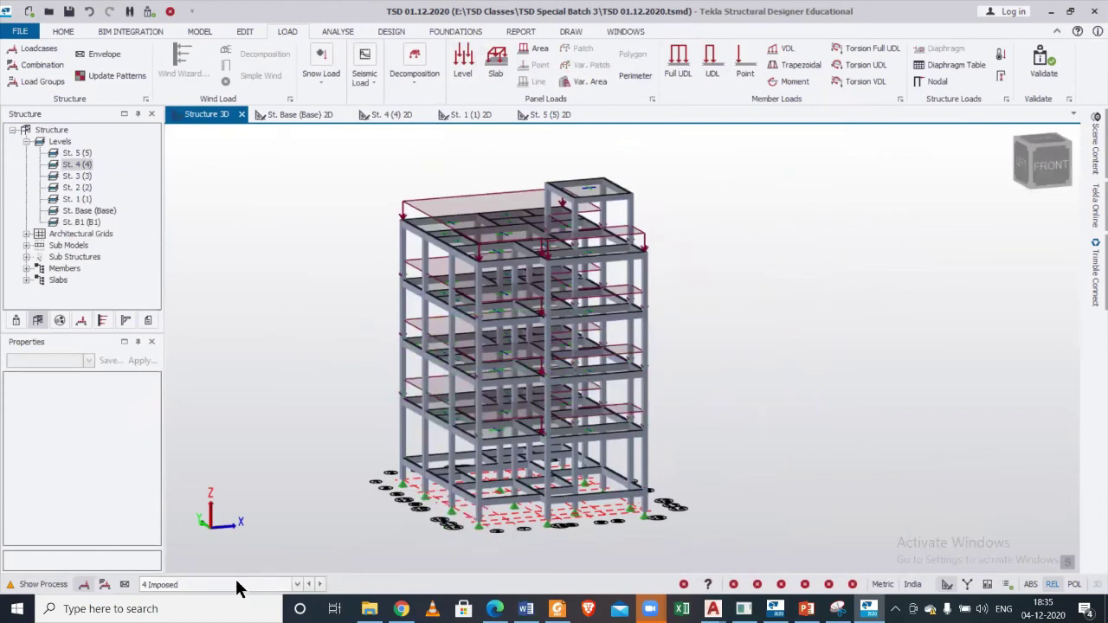
left_click(239, 589)
left_click(249, 539)
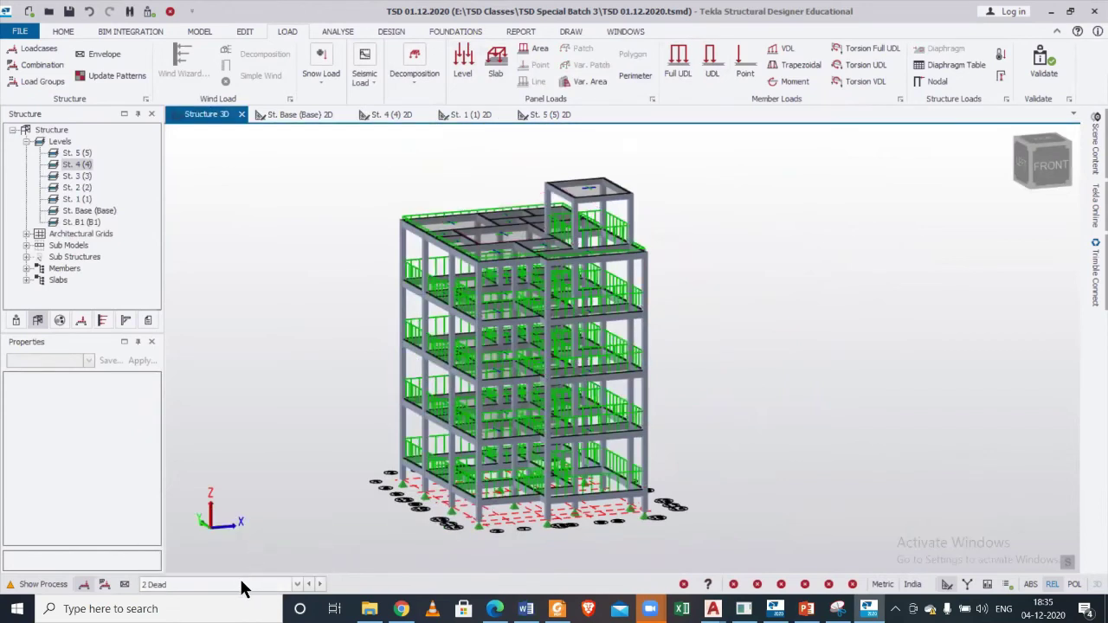
left_click(242, 589)
left_click(249, 574)
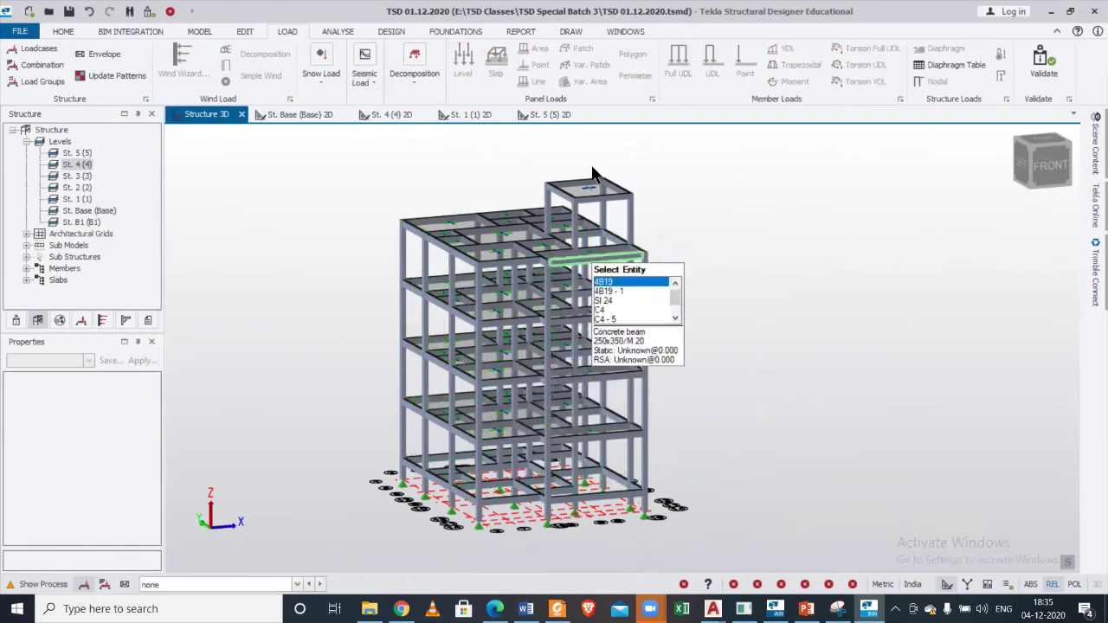
Examine the building frame without loads from several sides, including the small raised structure on the roof.
scroll(618, 181, "up", 3)
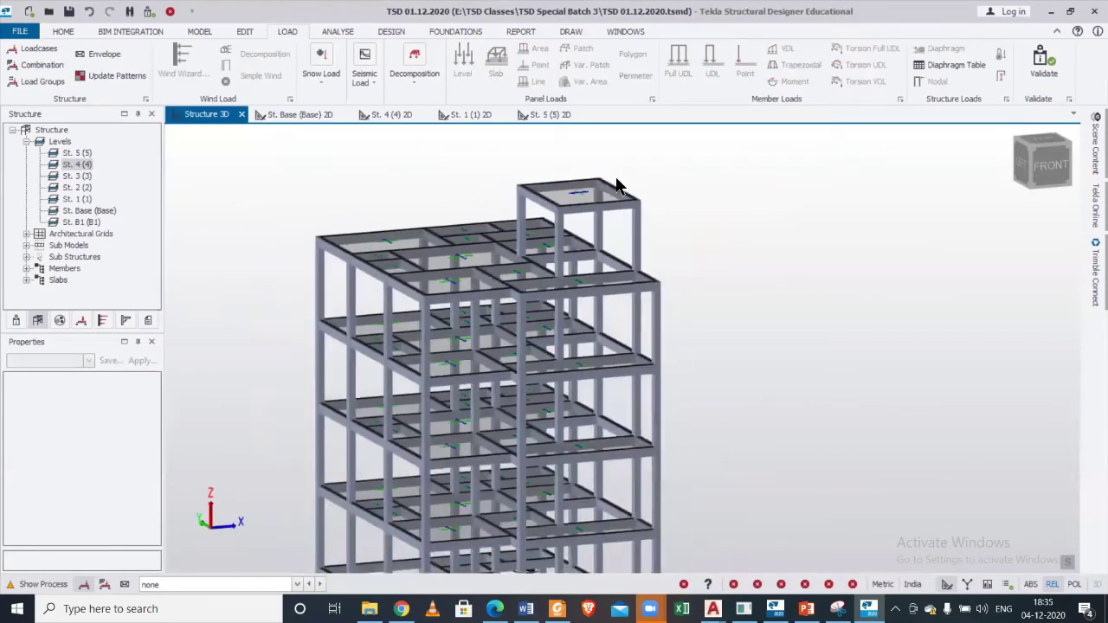
scroll(618, 186, "down", 3)
middle_click_drag(794, 358, 829, 390)
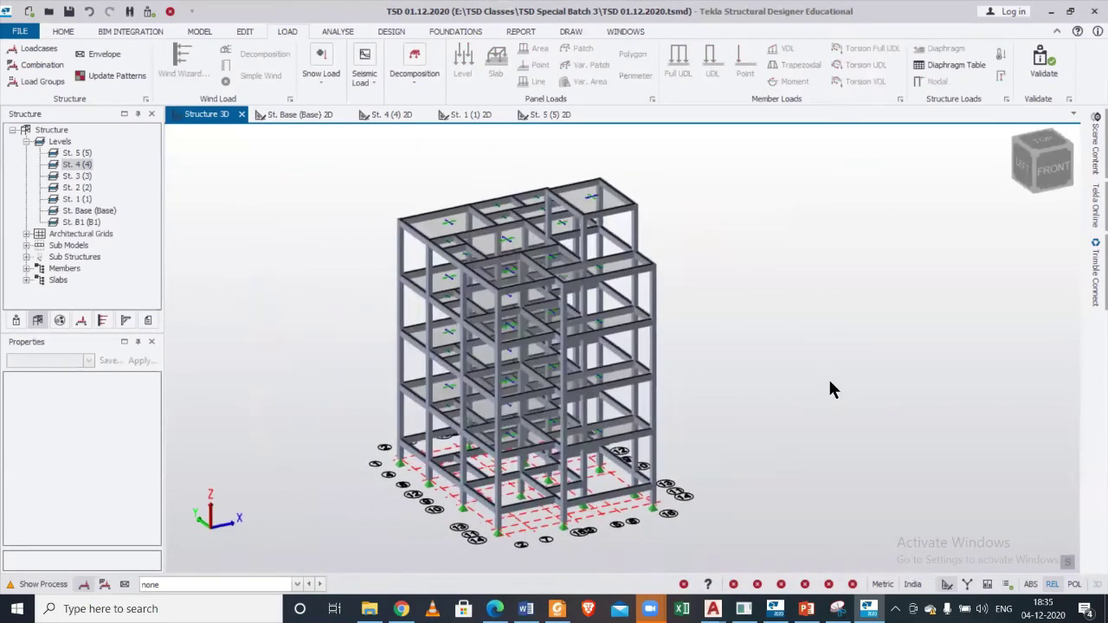
scroll(759, 366, "up", 2)
middle_click_drag(759, 367, 727, 344)
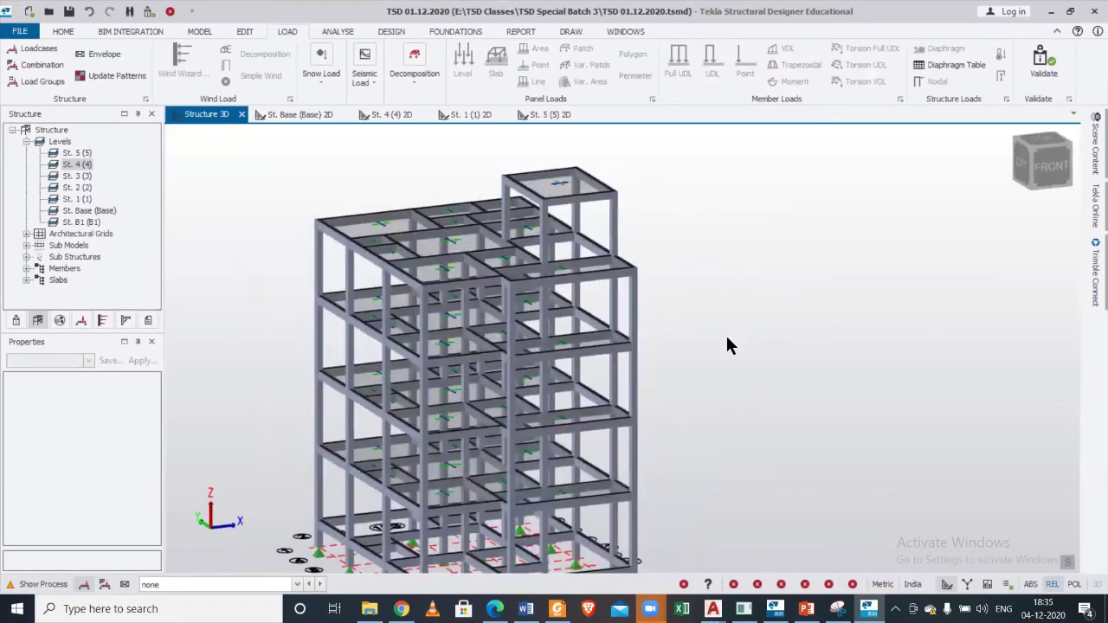
middle_click_drag(787, 450, 889, 449)
scroll(889, 448, "down", 2)
scroll(887, 442, "up", 3)
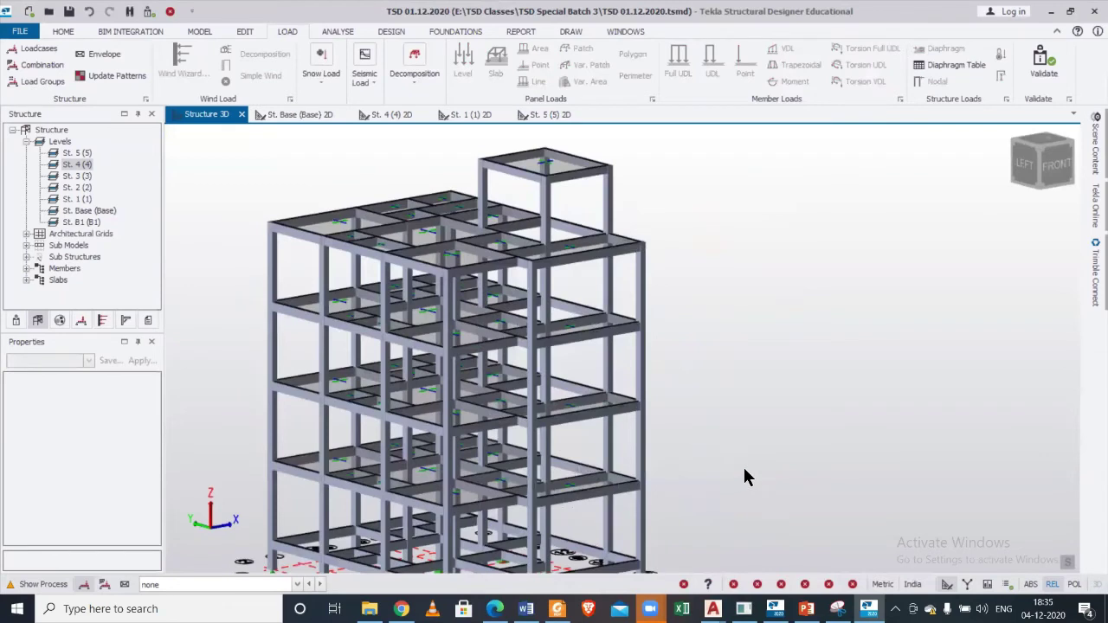
middle_click_drag(747, 468, 833, 438)
scroll(833, 437, "down", 1)
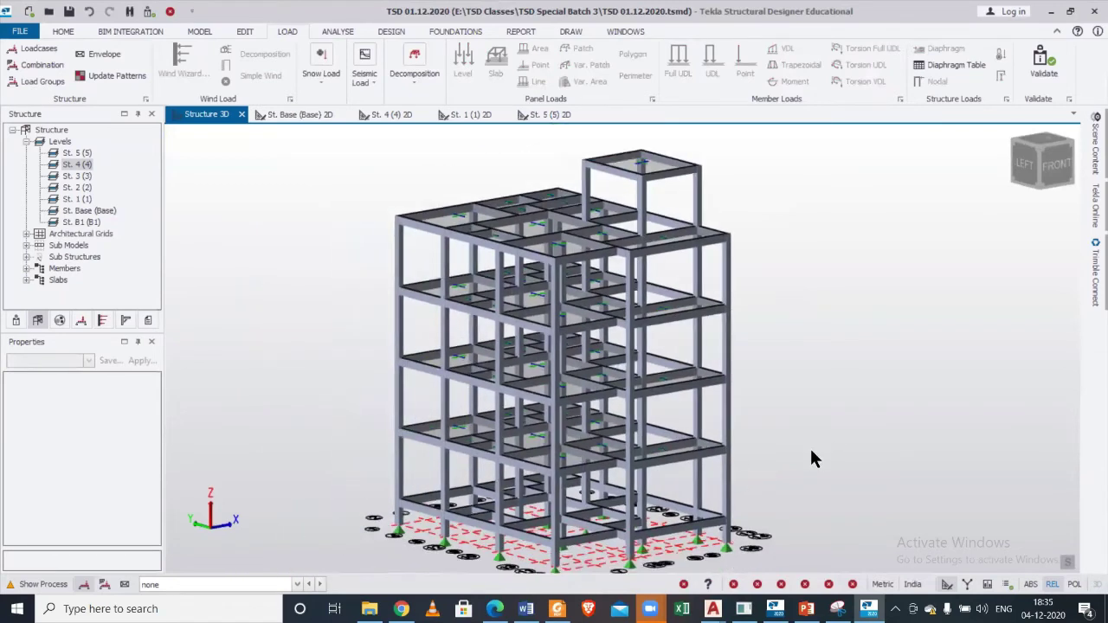
middle_click_drag(741, 534, 715, 483)
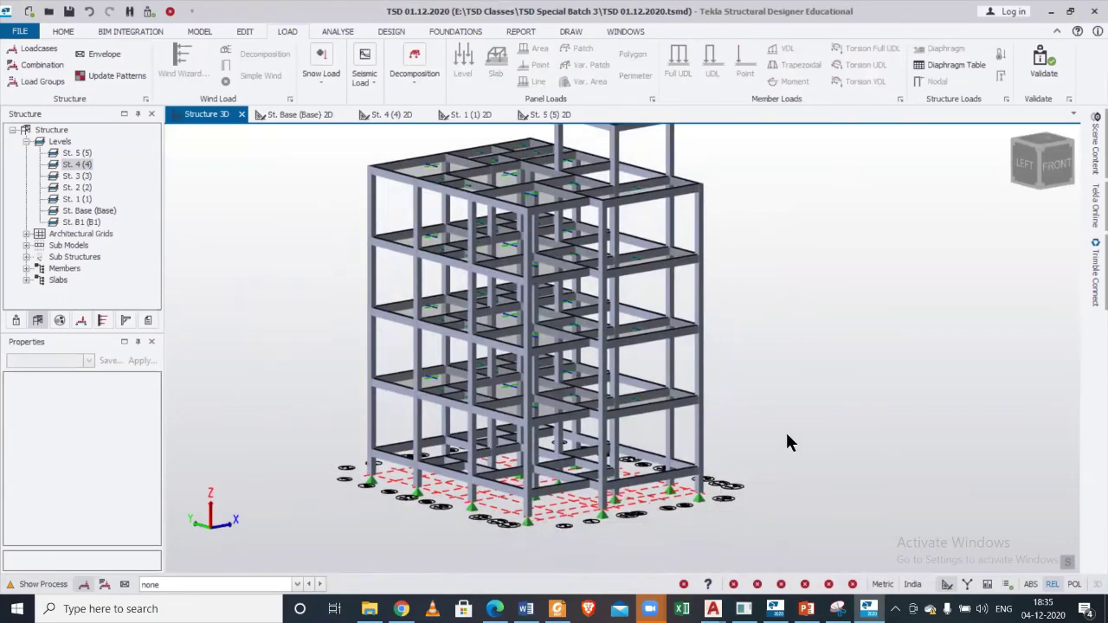
scroll(787, 435, "down", 1)
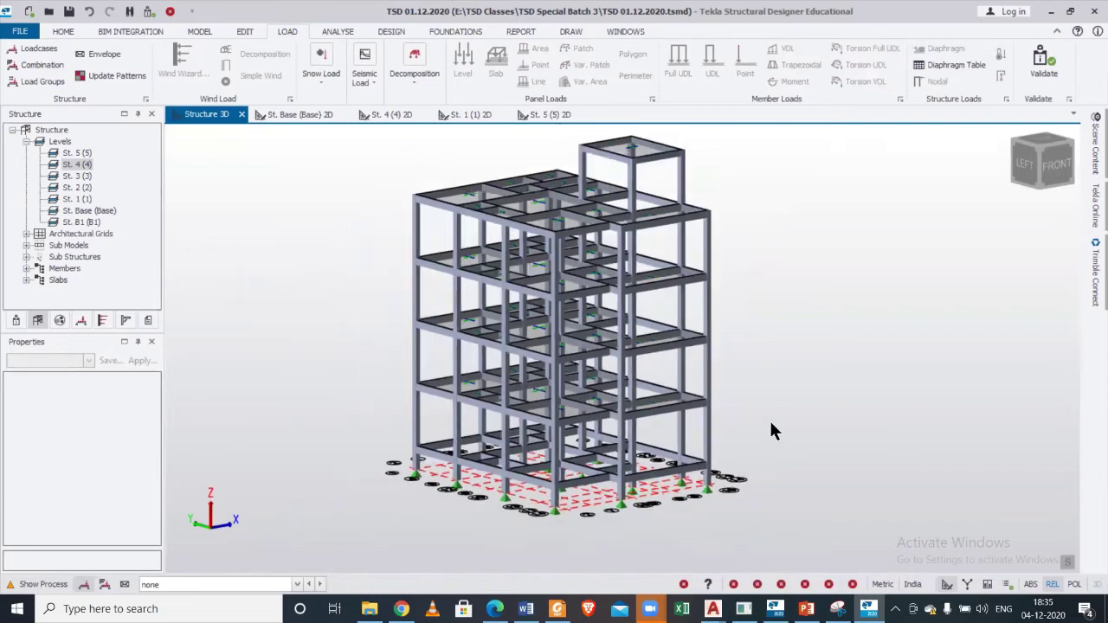
middle_click_drag(770, 425, 721, 426)
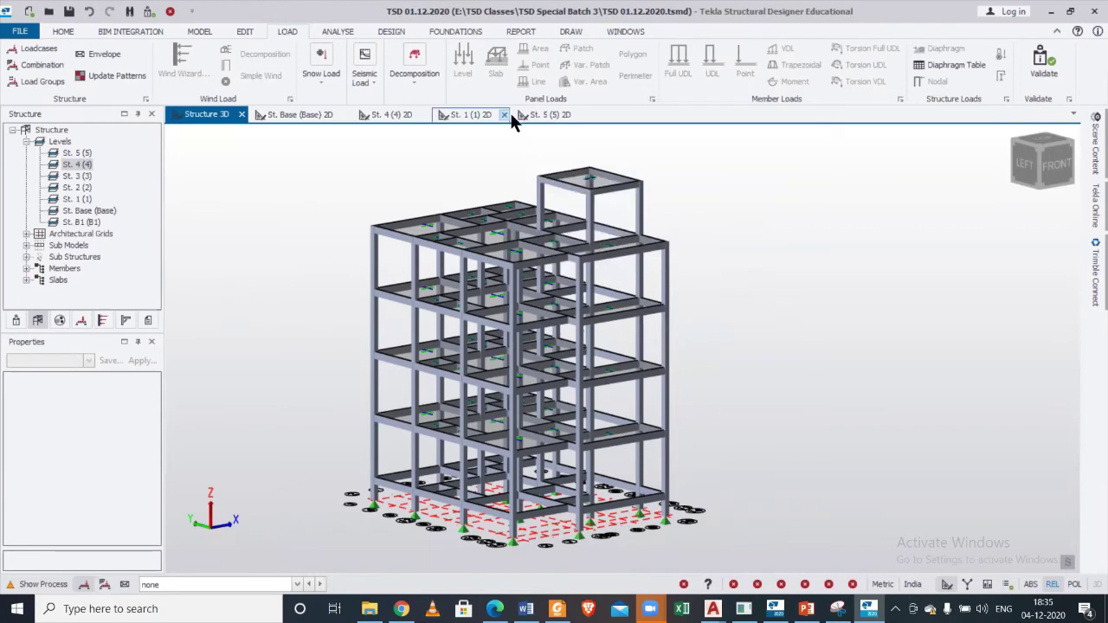
Check the 2 Dead loads on the level 4 plan and set its displayed loadcase to none.
left_click(396, 114)
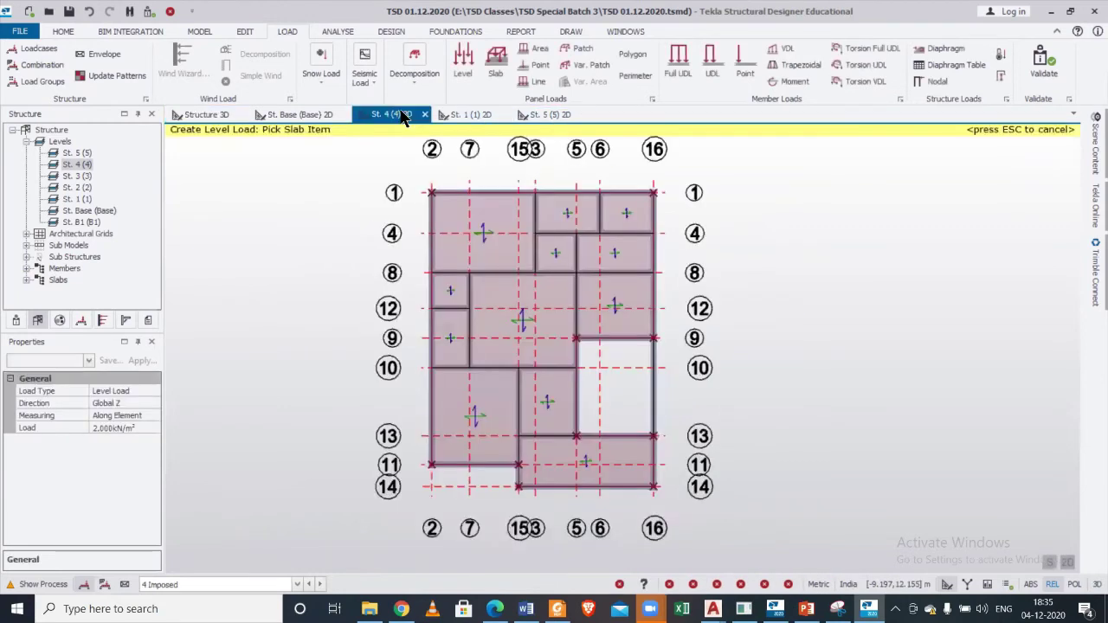
left_click(259, 584)
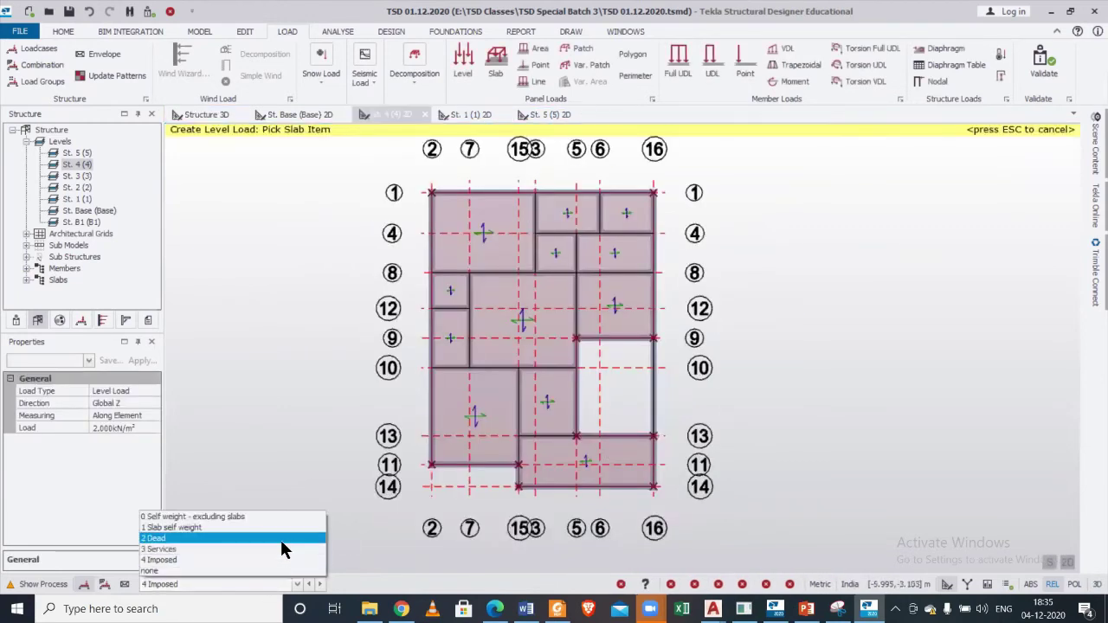
left_click(281, 539)
left_click(258, 584)
left_click(268, 572)
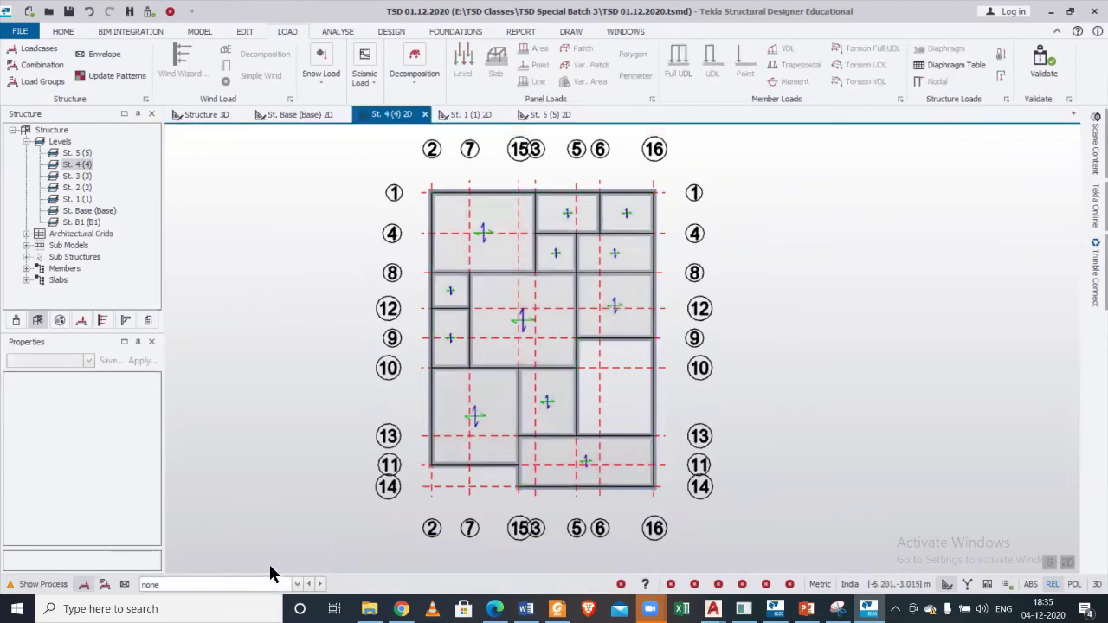
left_click(201, 32)
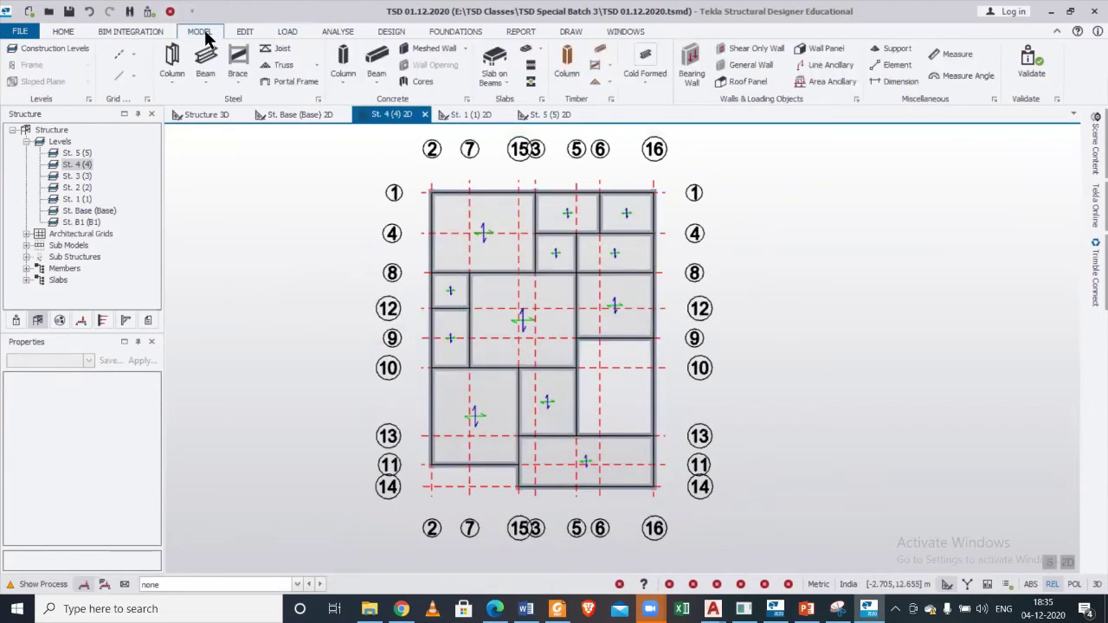
Place four rolled steel columns from base level St. 4 to St. 5 at the crossings of grids 3 and 16 with grids 1 and 8.
left_click(167, 56)
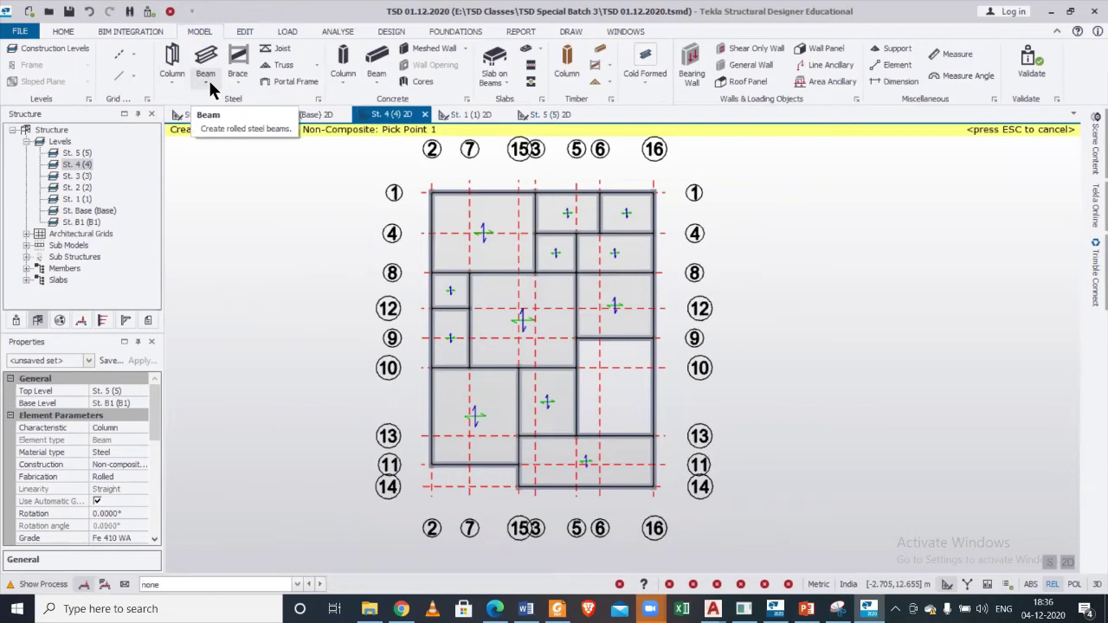
left_click(126, 386)
left_click(136, 404)
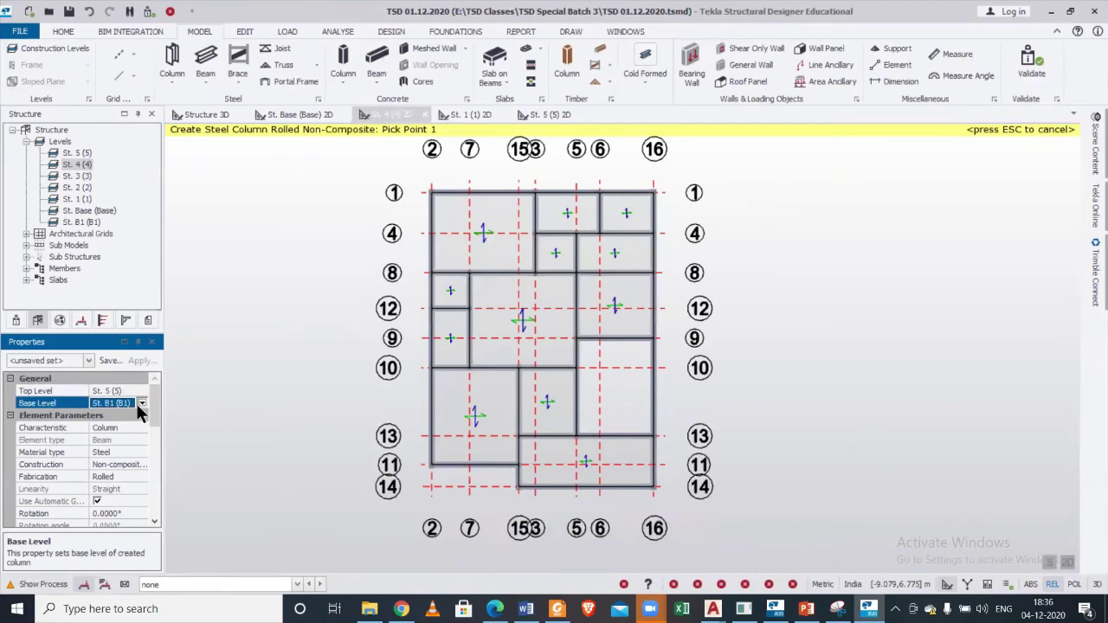
left_click(141, 404)
left_click(127, 413)
left_click(536, 198)
left_click(655, 192)
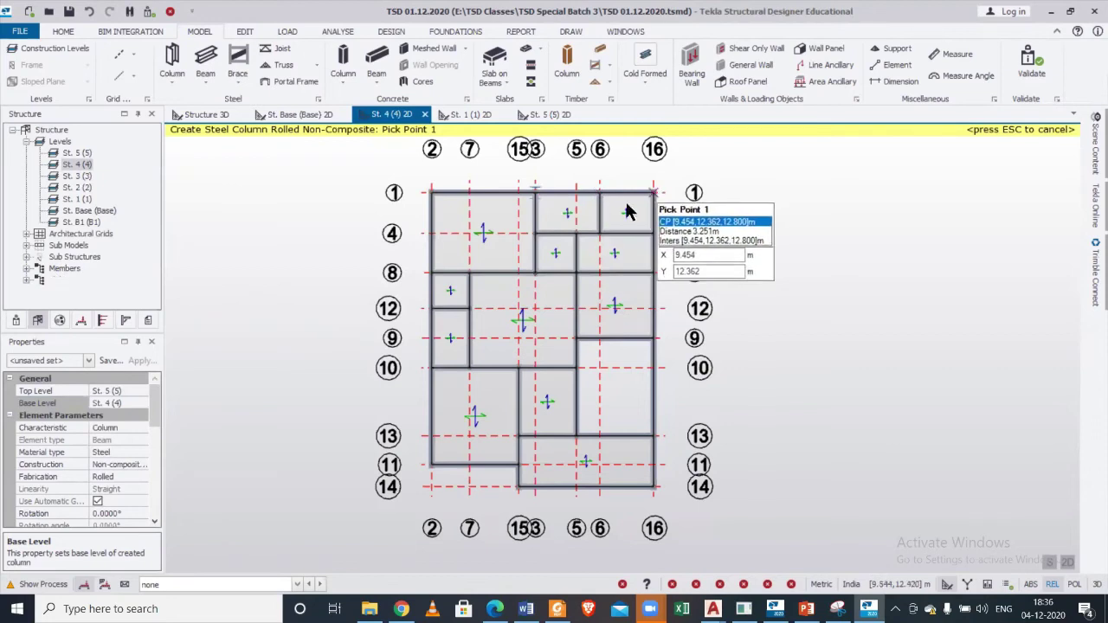
left_click(653, 274)
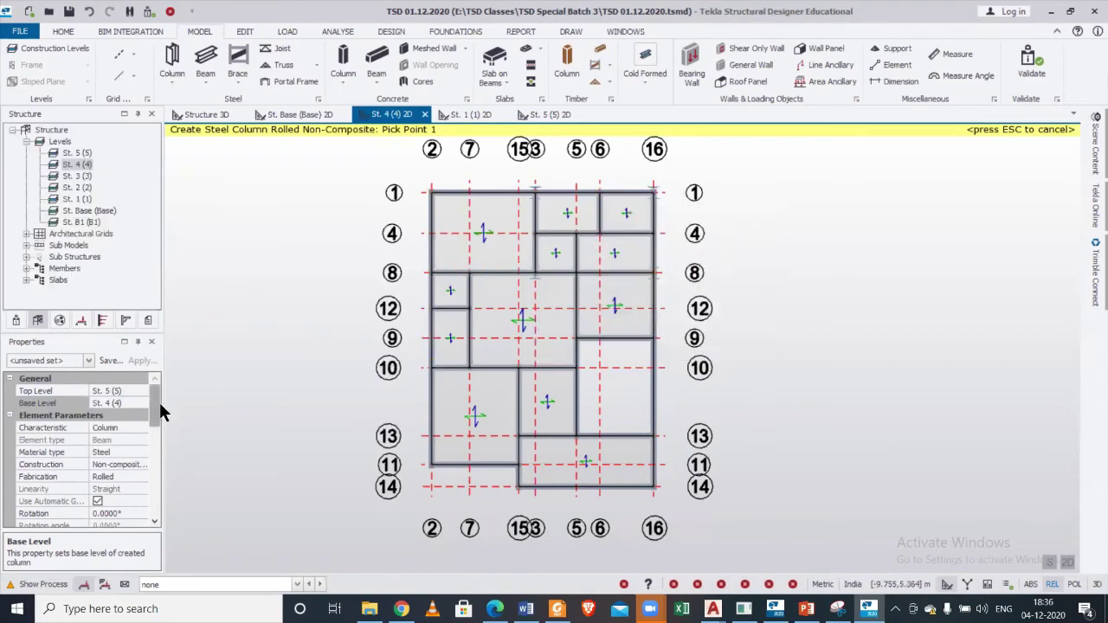
Review the steel column's grade and section catalogue without changing them, and inspect the placed columns in the 3D view of level 4.
scroll(159, 400, "down", 2)
left_click(136, 462)
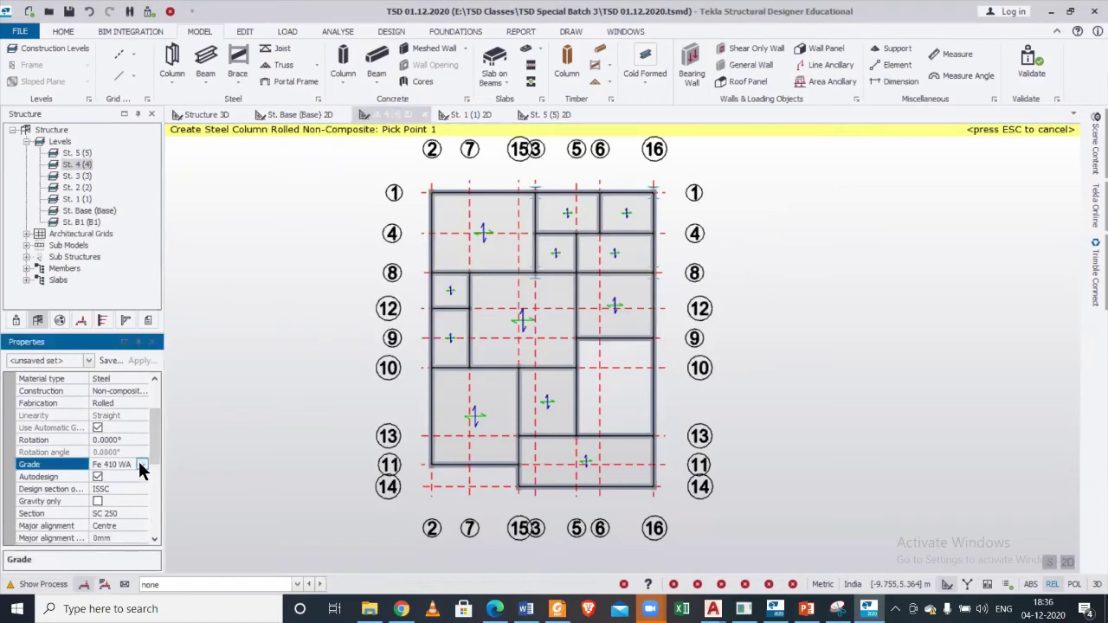
left_click(141, 467)
left_click_drag(155, 434, 159, 462)
left_click(142, 477)
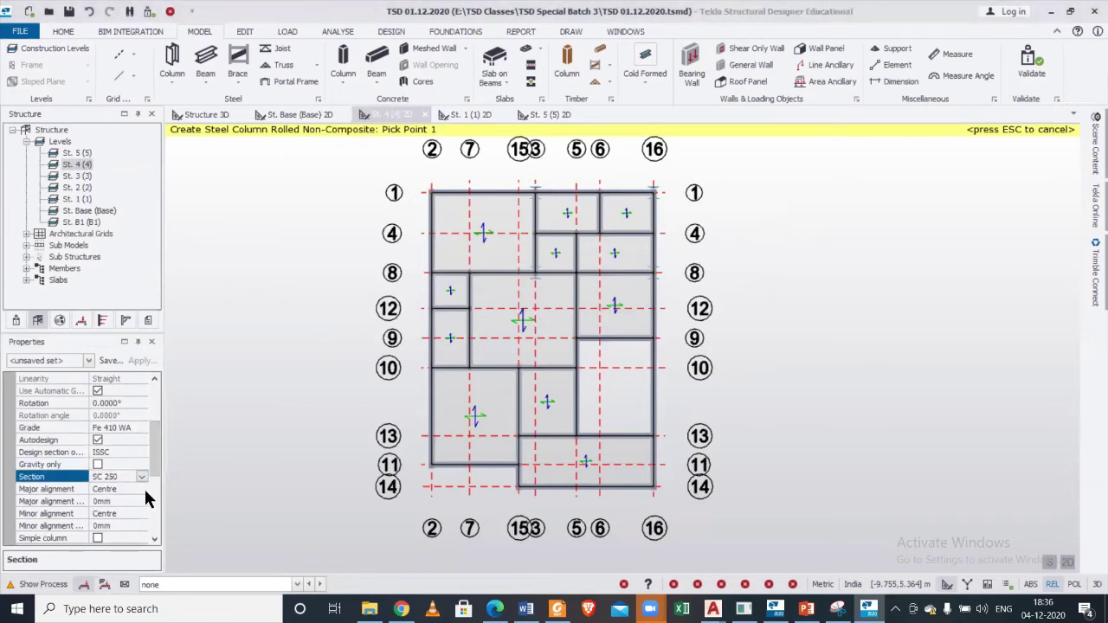
left_click(141, 476)
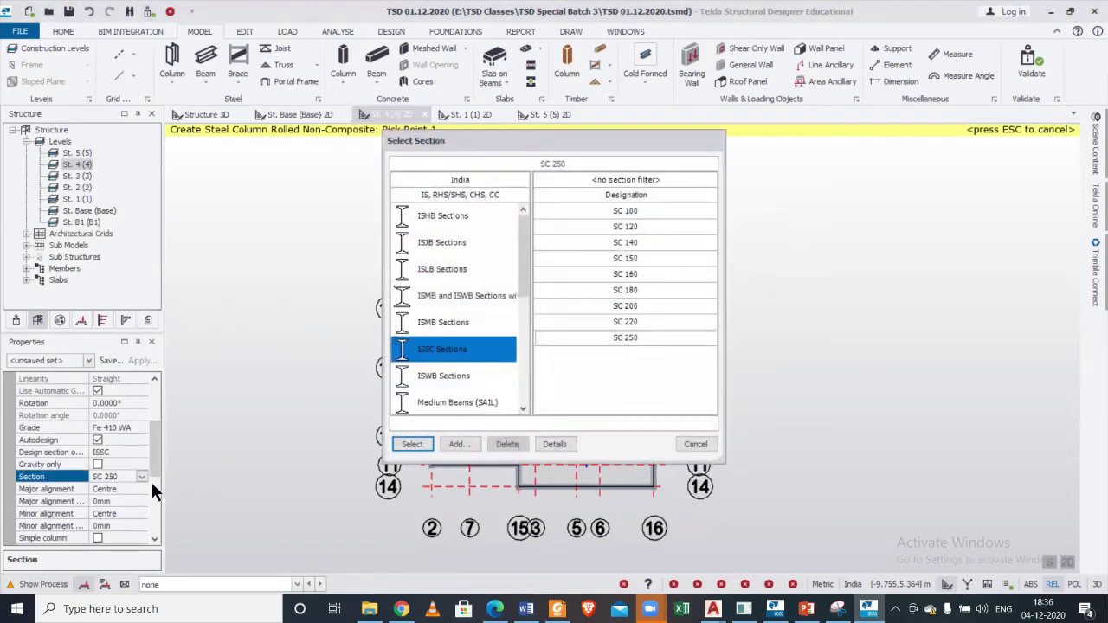
left_click(492, 177)
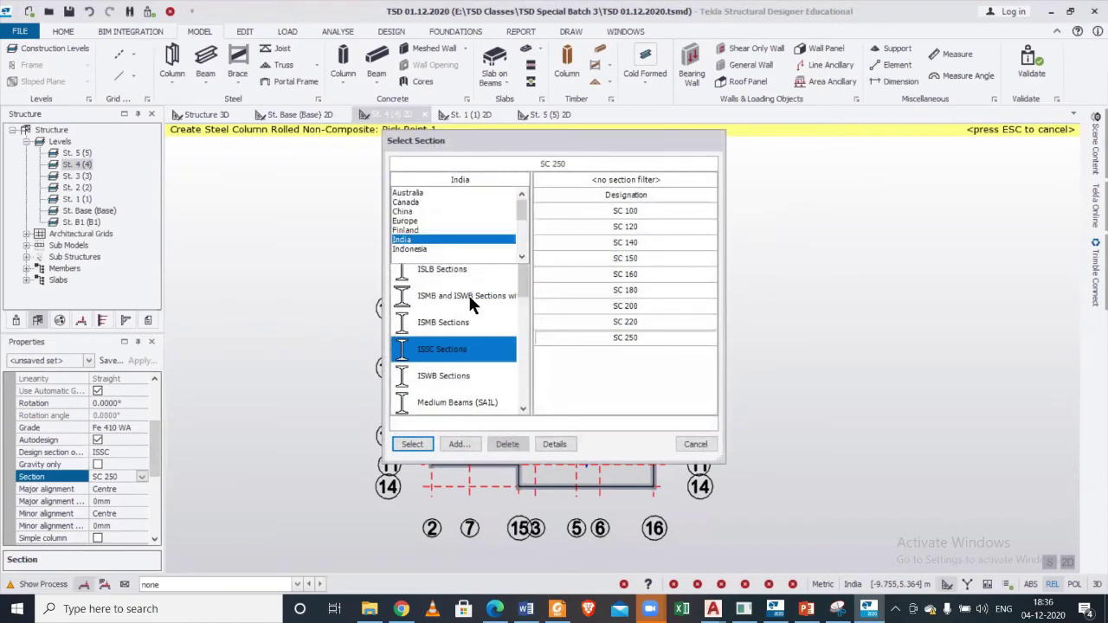
left_click(482, 184)
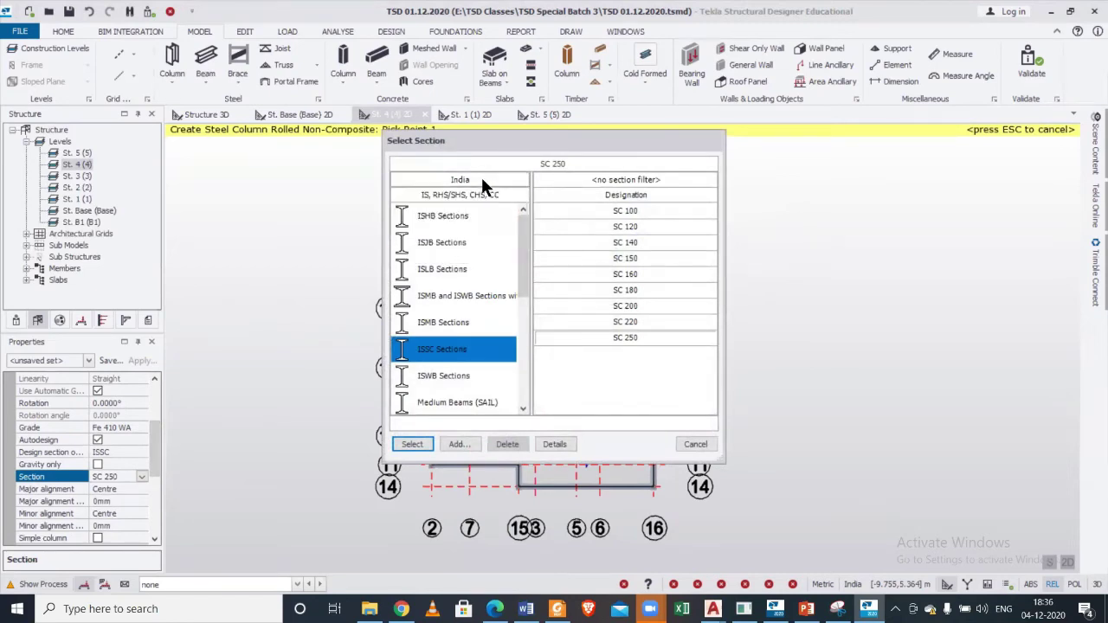
left_click(701, 446)
scroll(654, 201, "up", 4)
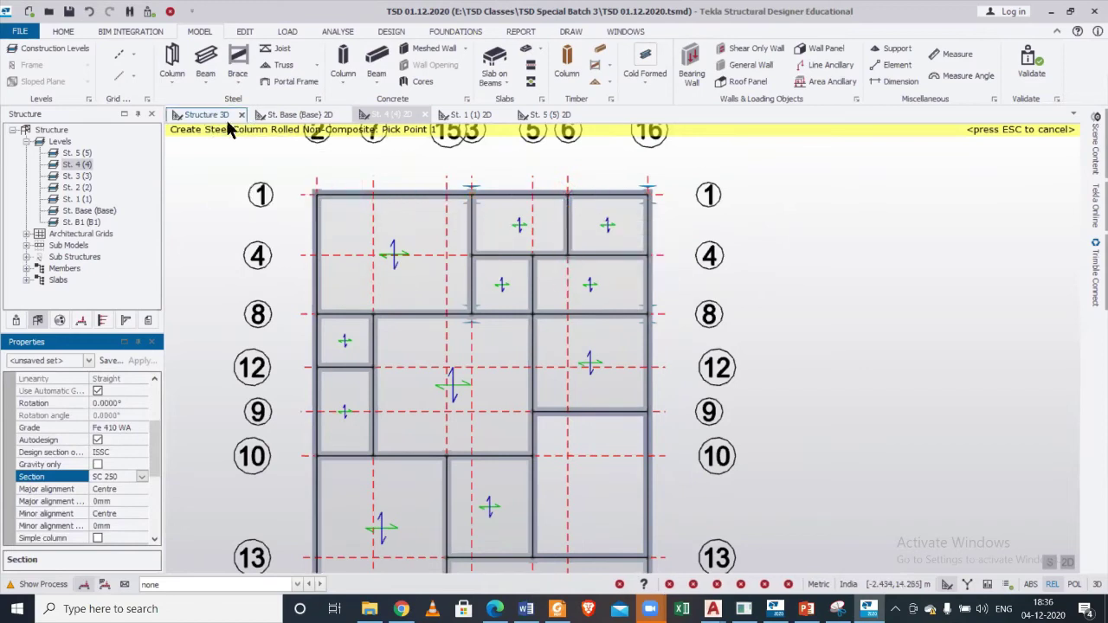
left_click(1049, 563)
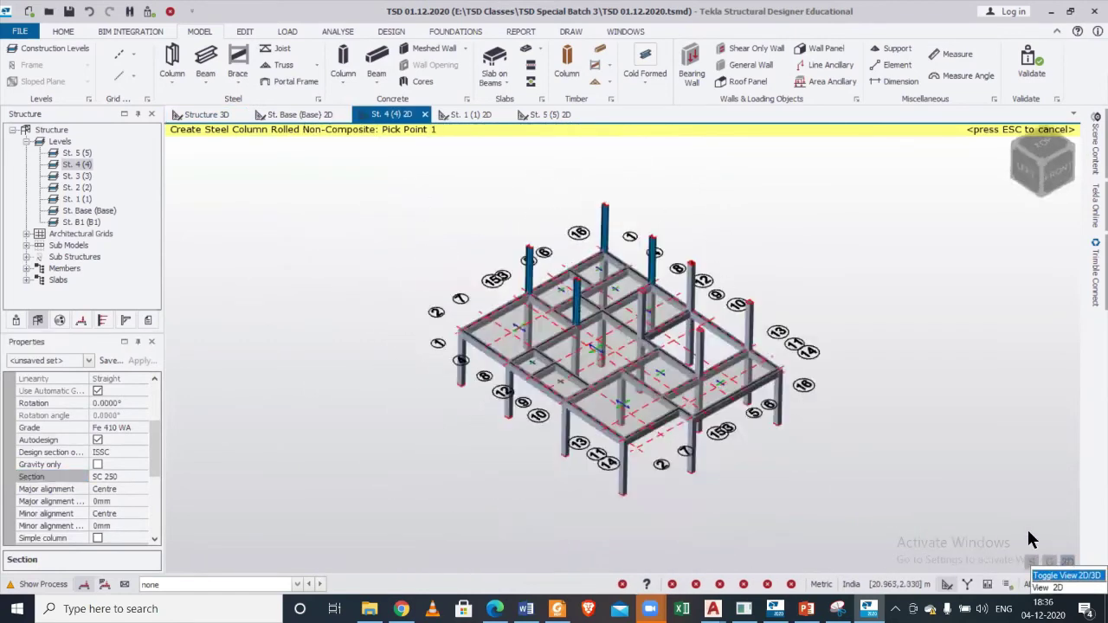
scroll(853, 304, "up", 5)
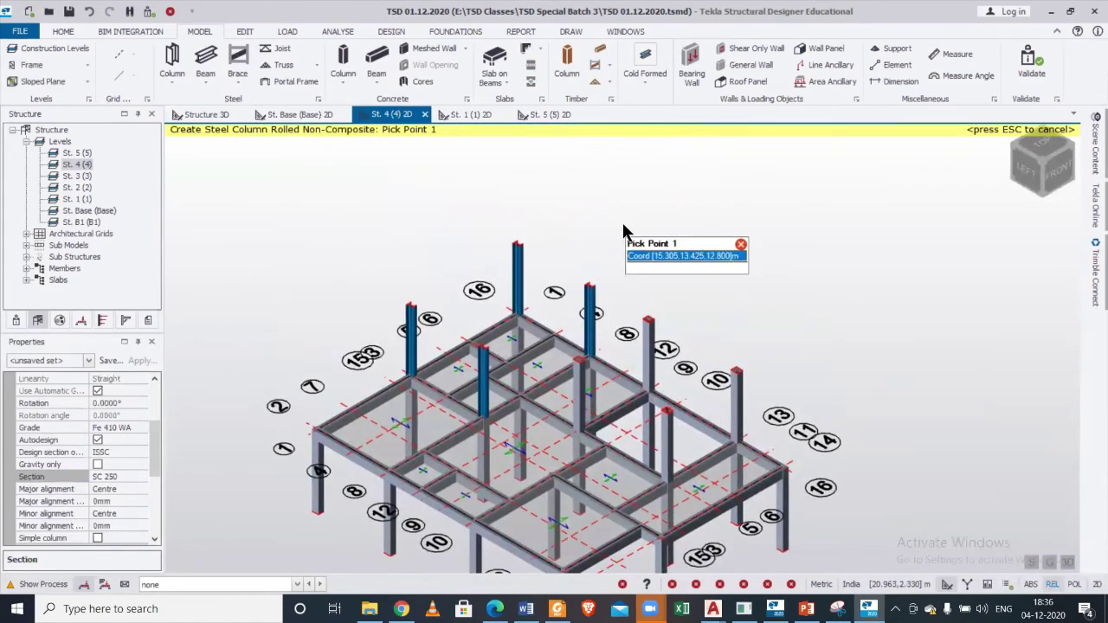
Create four rolled steel beams on the level 5 plan, connecting the steel columns into a rectangle between grids 3, 16, 1 and 8.
left_click(546, 113)
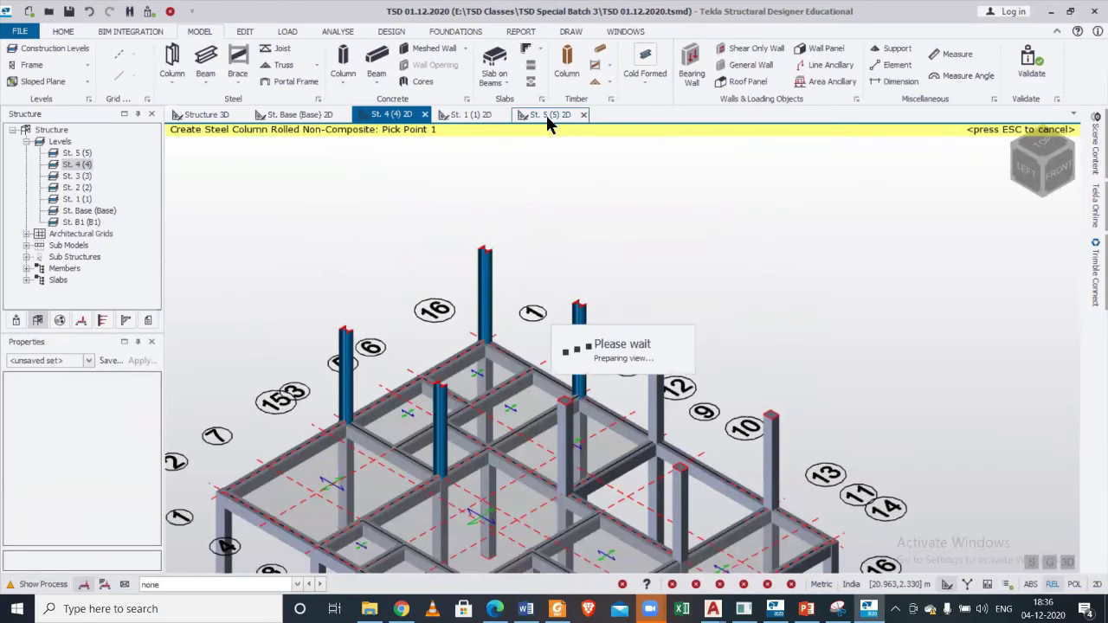
scroll(695, 227, "up", 3)
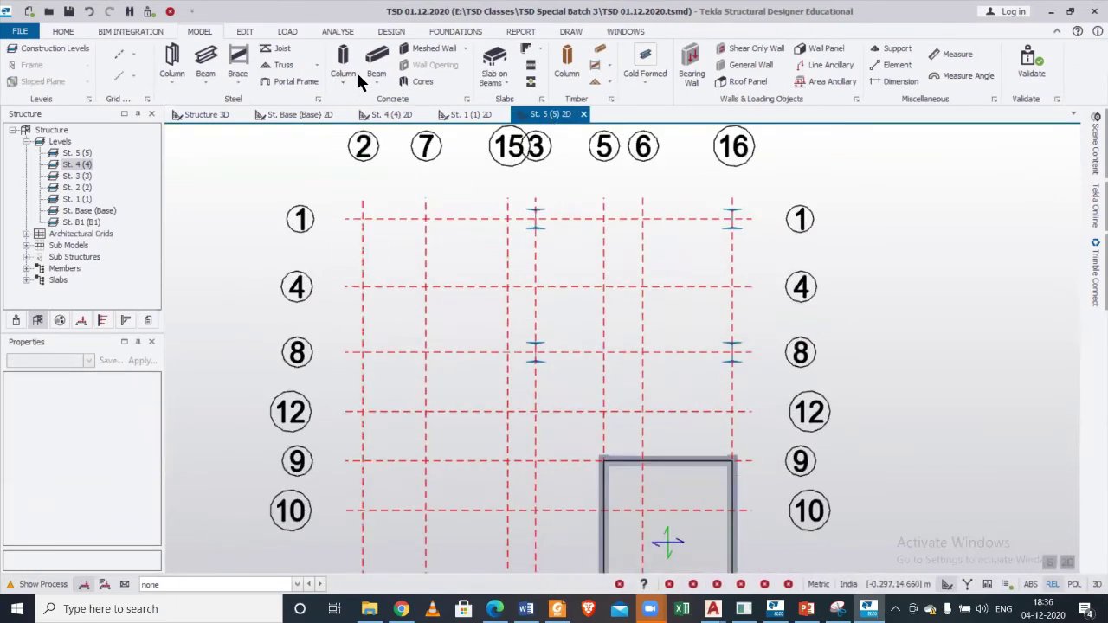
left_click(205, 59)
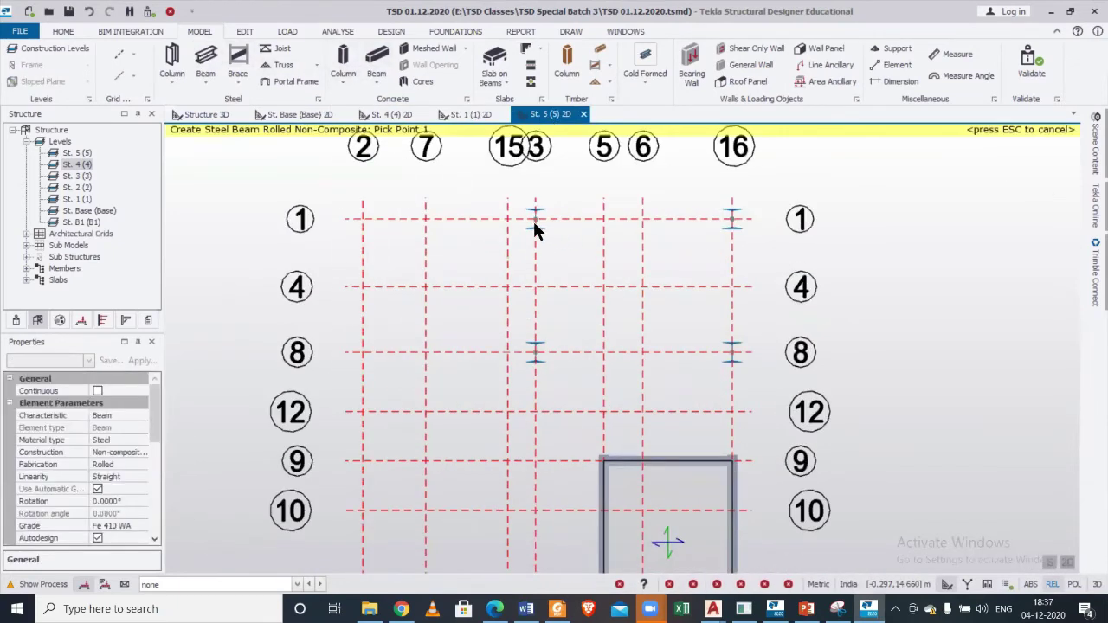
left_click_drag(490, 180, 746, 389)
scroll(757, 316, "up", 1)
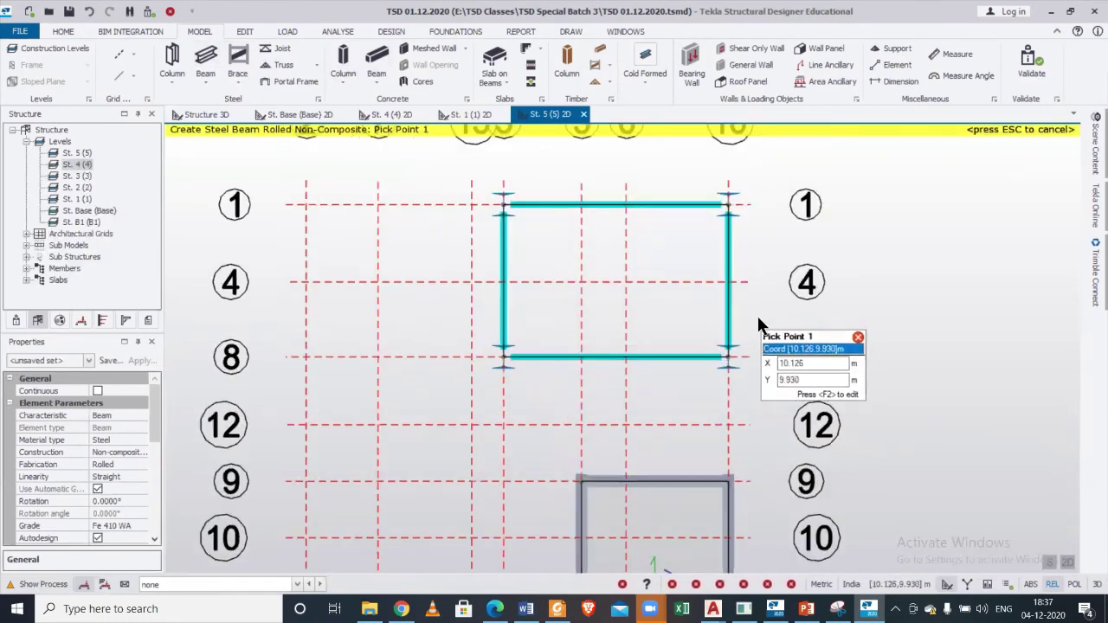
scroll(755, 323, "down", 2)
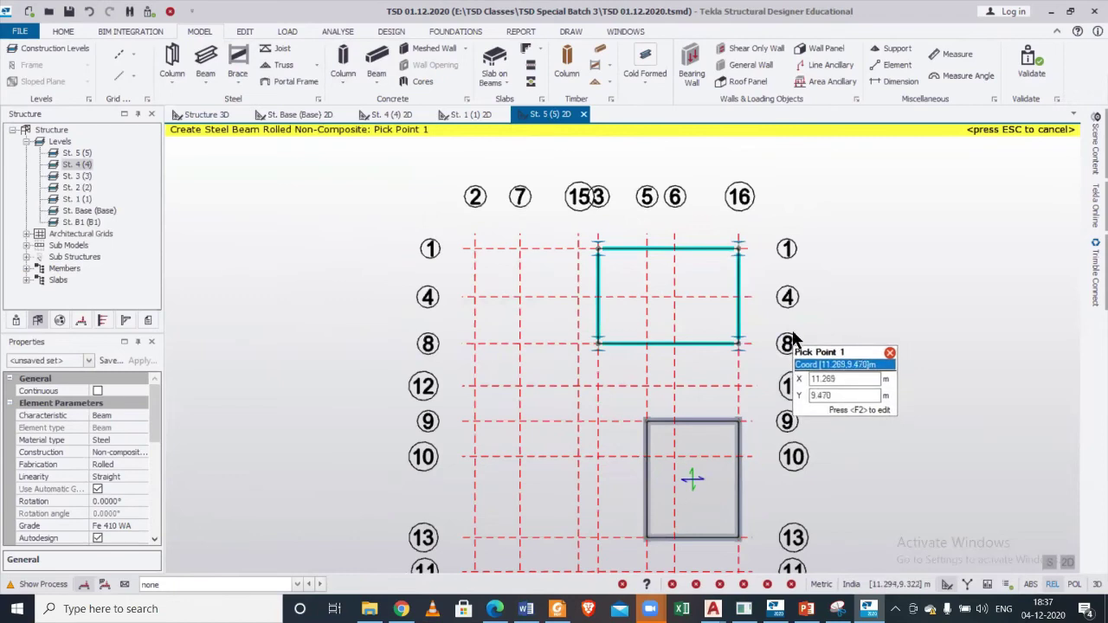
scroll(791, 329, "up", 1)
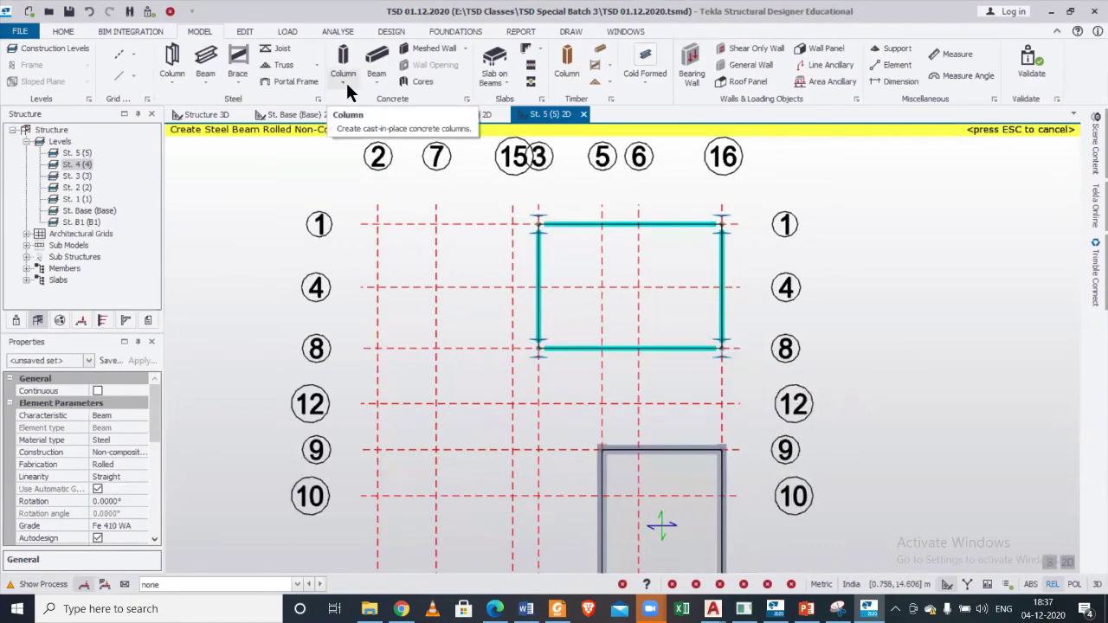
Start a Pitched Roof truss on level 5 along grid 1, spanning from the column at grid 3 to the column at grid 16.
left_click(266, 61)
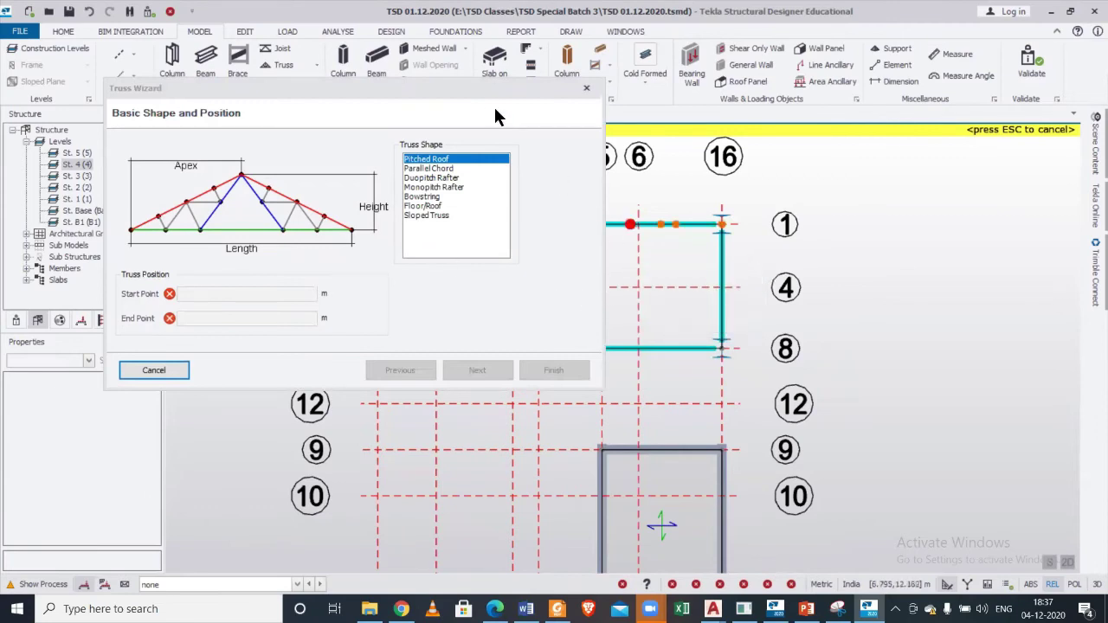
left_click_drag(482, 92, 388, 90)
left_click(539, 225)
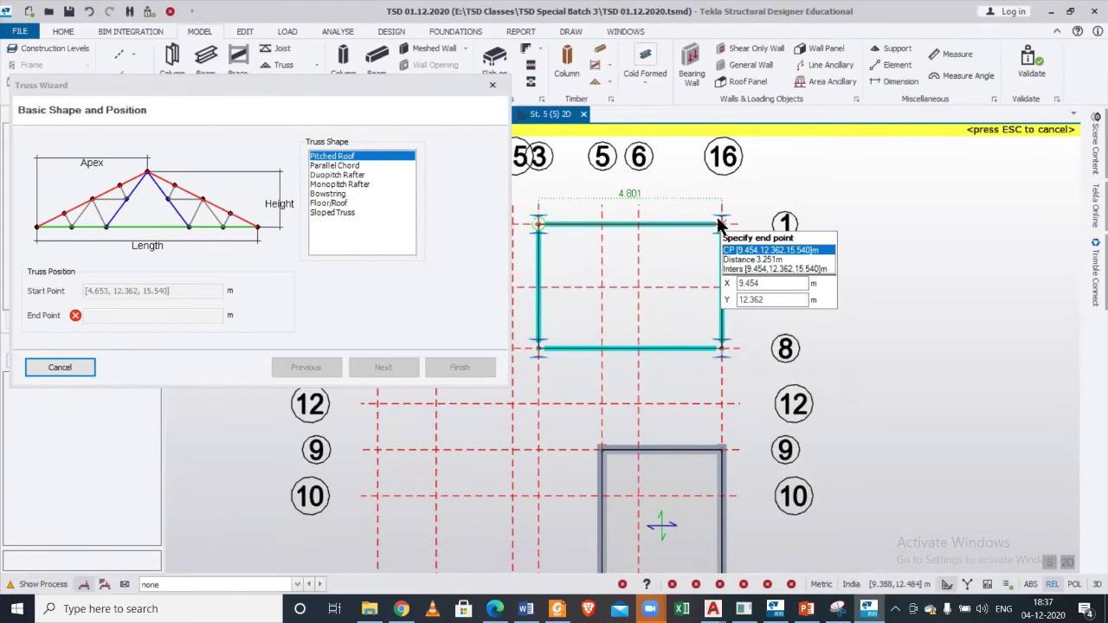
left_click(720, 226)
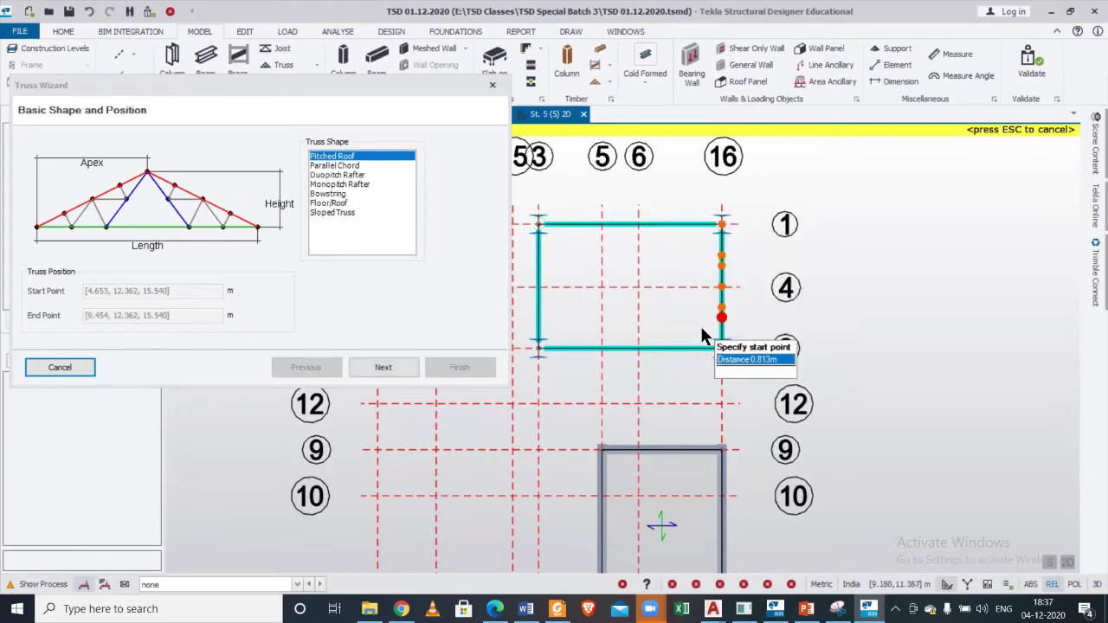
left_click(379, 367)
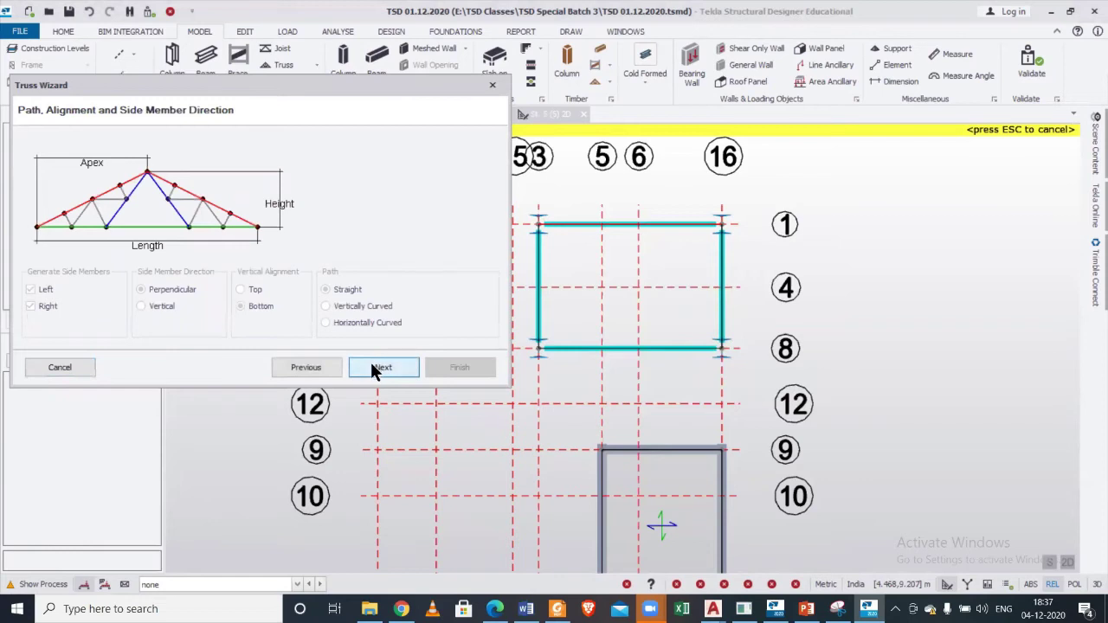
left_click(372, 367)
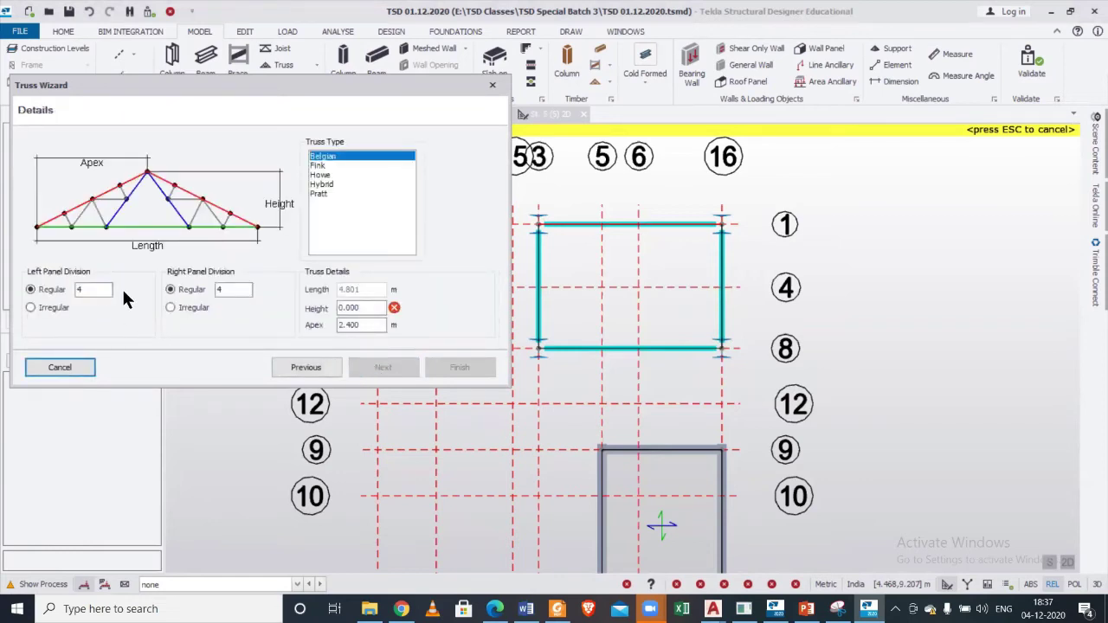
Set the truss height to 1.5 m and its type to Pratt.
left_click(339, 310)
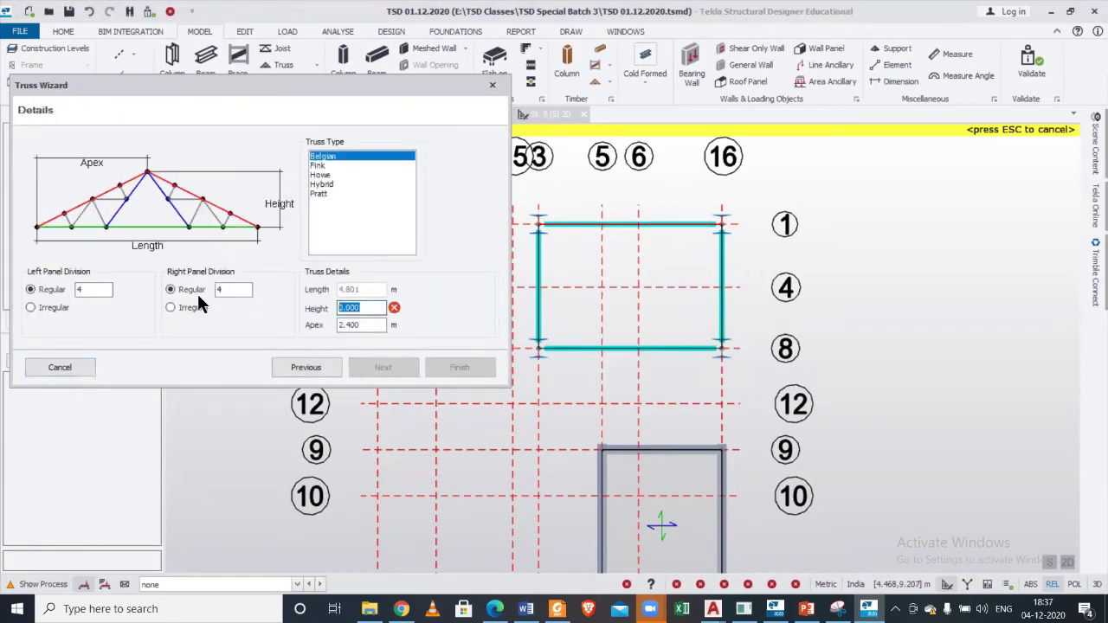
type("2")
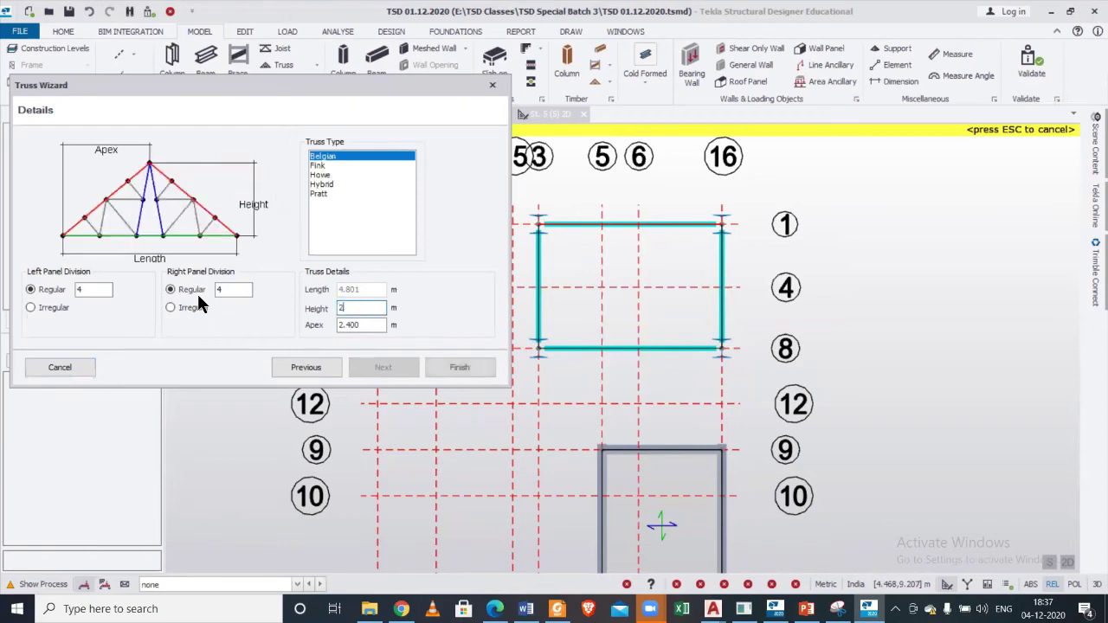
key("BackSpace")
type("1.5")
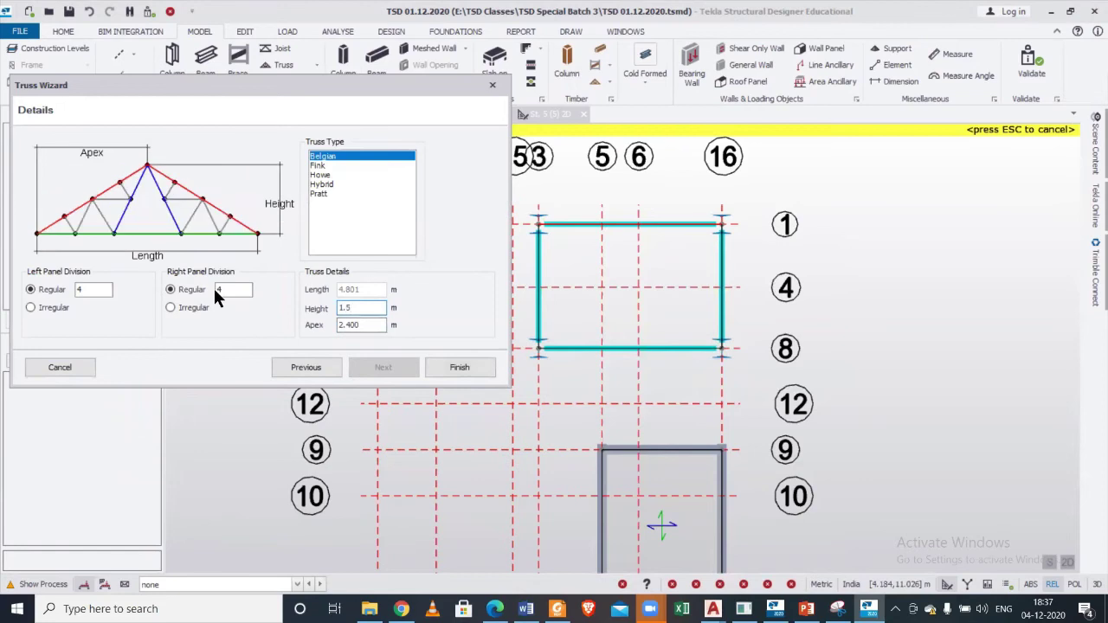
left_click(96, 288)
left_click(325, 195)
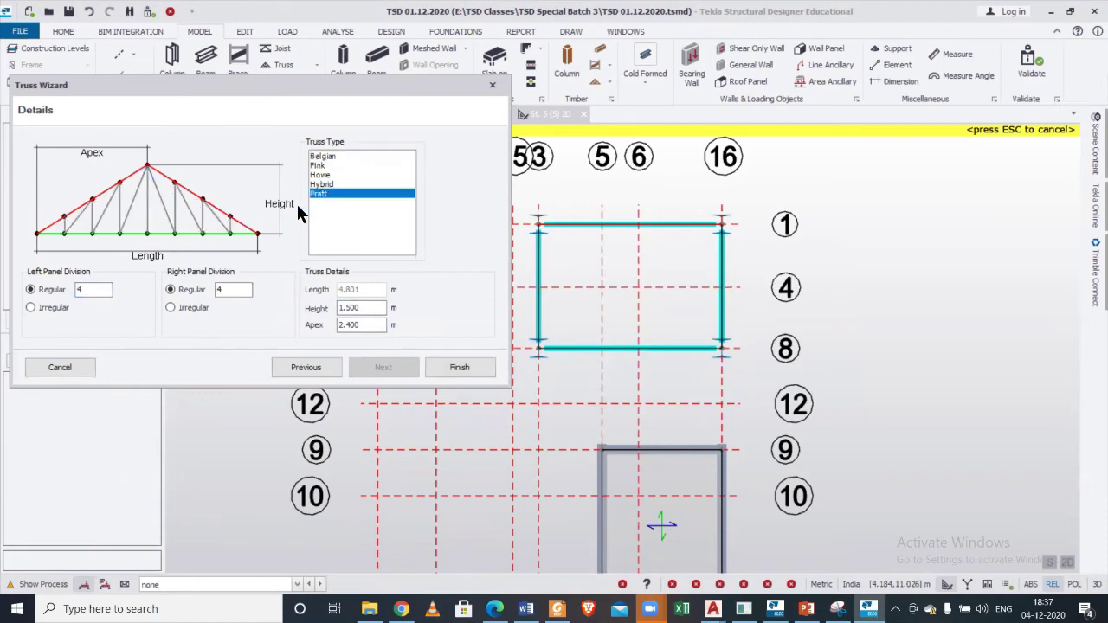
Set the truss's regular left panel division to 3 and create the truss.
left_click(77, 290)
type("2")
left_click_drag(96, 287, 0, 286)
type("3")
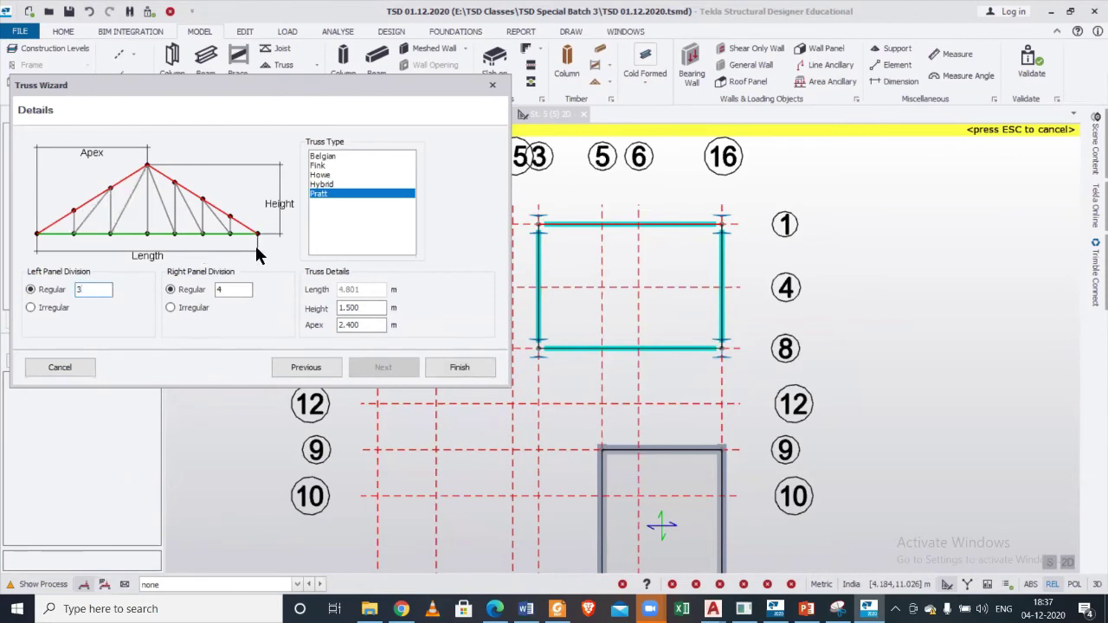
left_click(460, 366)
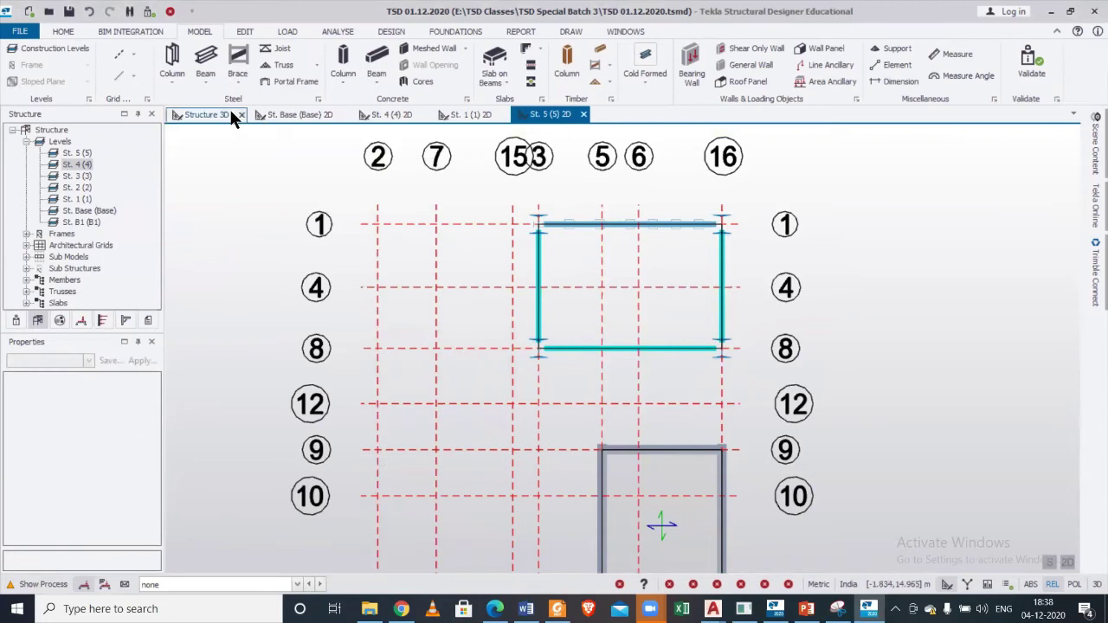
Examine the roof truss on the steel frame in the 3D view of level 5.
left_click(1097, 585)
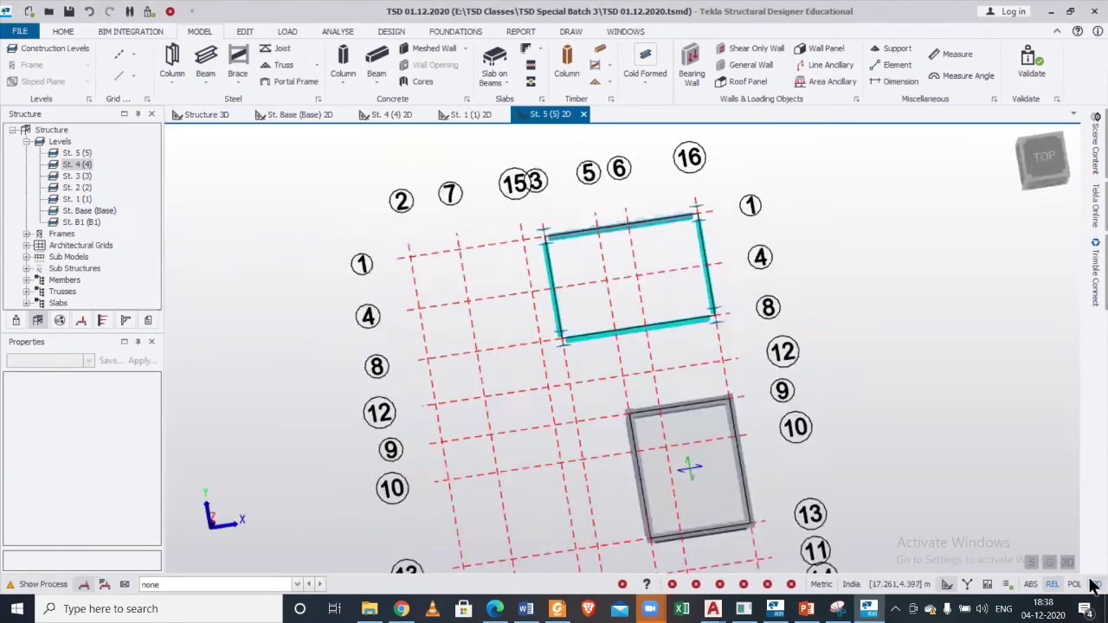
scroll(808, 292, "up", 4)
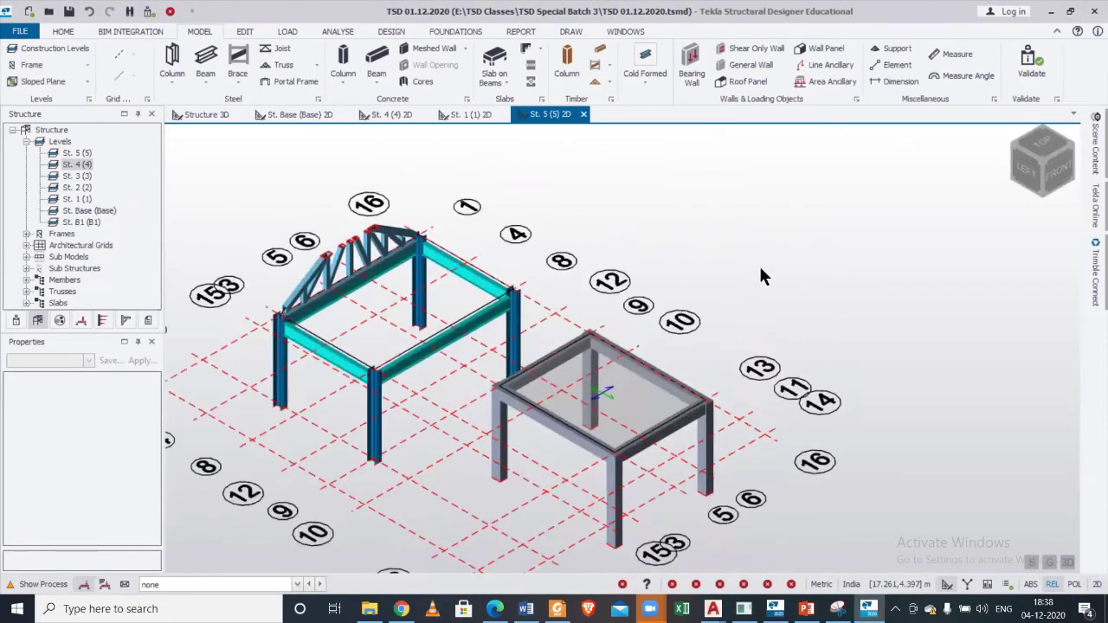
middle_click_drag(744, 264, 976, 383)
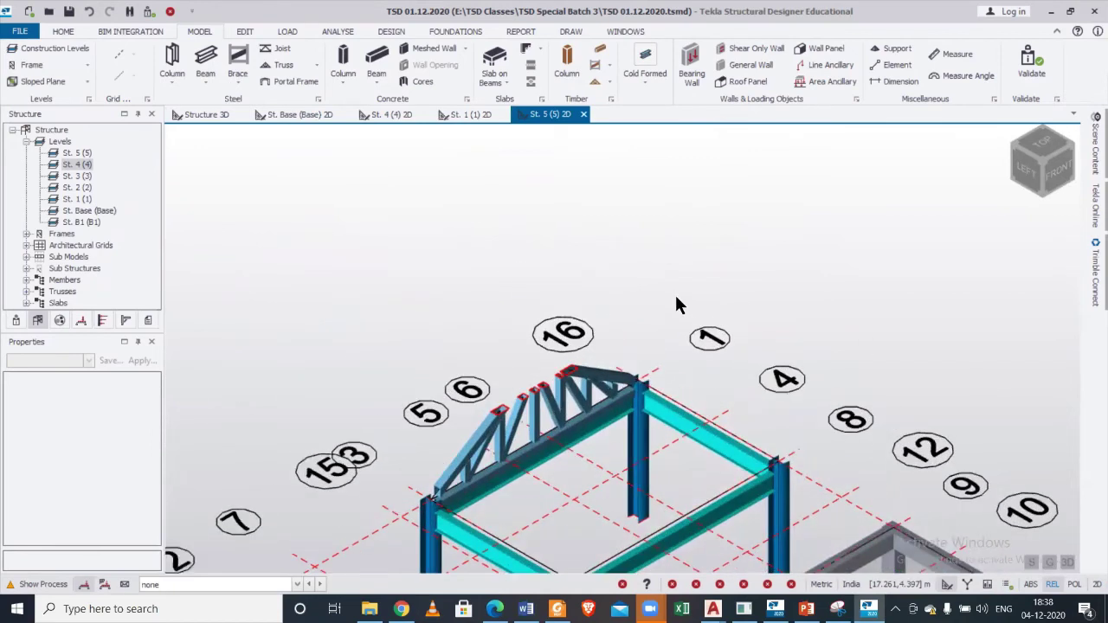
scroll(676, 304, "down", 2)
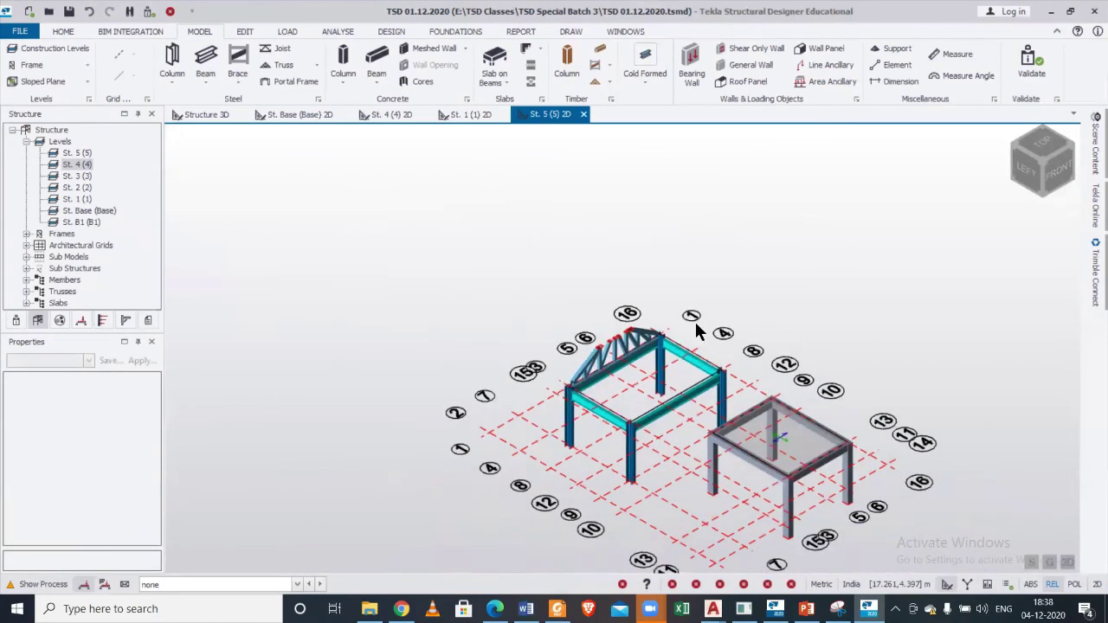
scroll(697, 328, "up", 1)
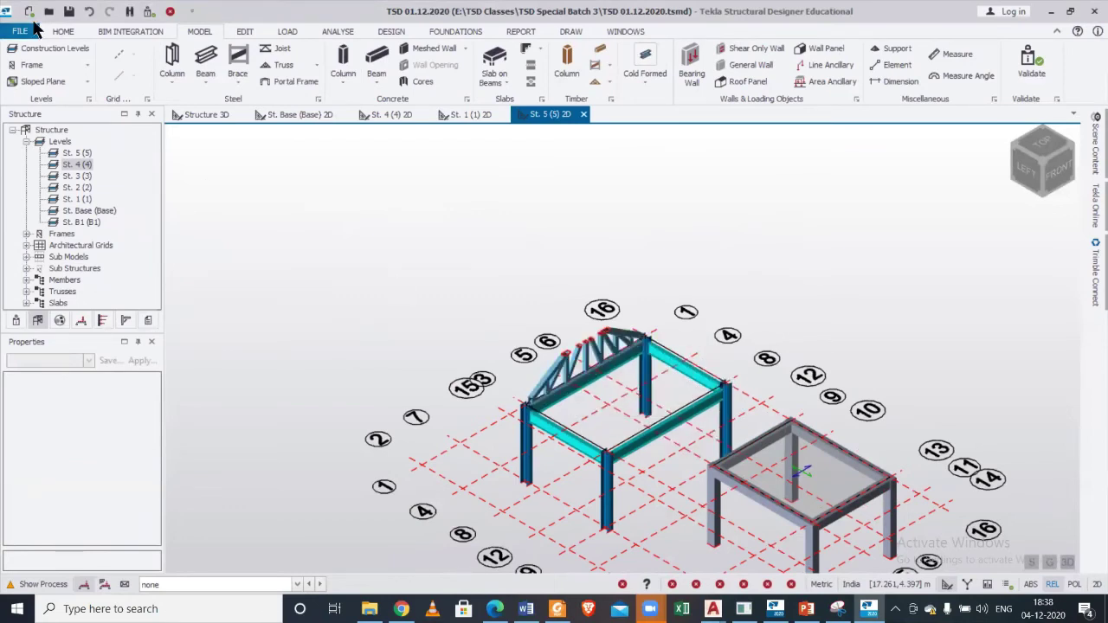
Set the construction level spacing below level 5 to 3 m and check the roof truss on the steel frame.
left_click(52, 48)
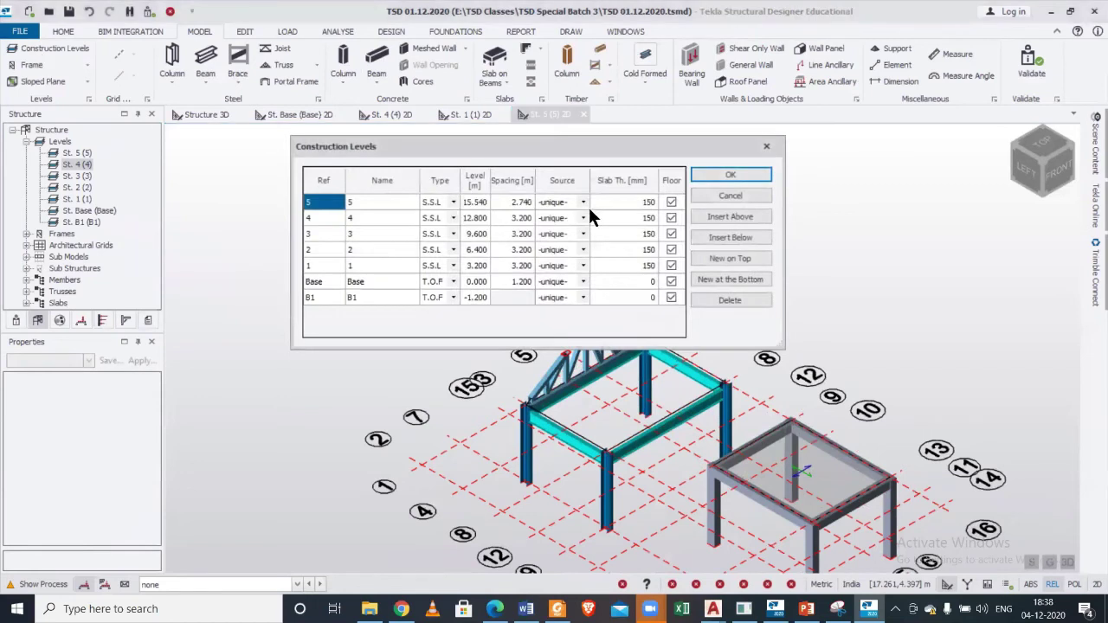
left_click(522, 201)
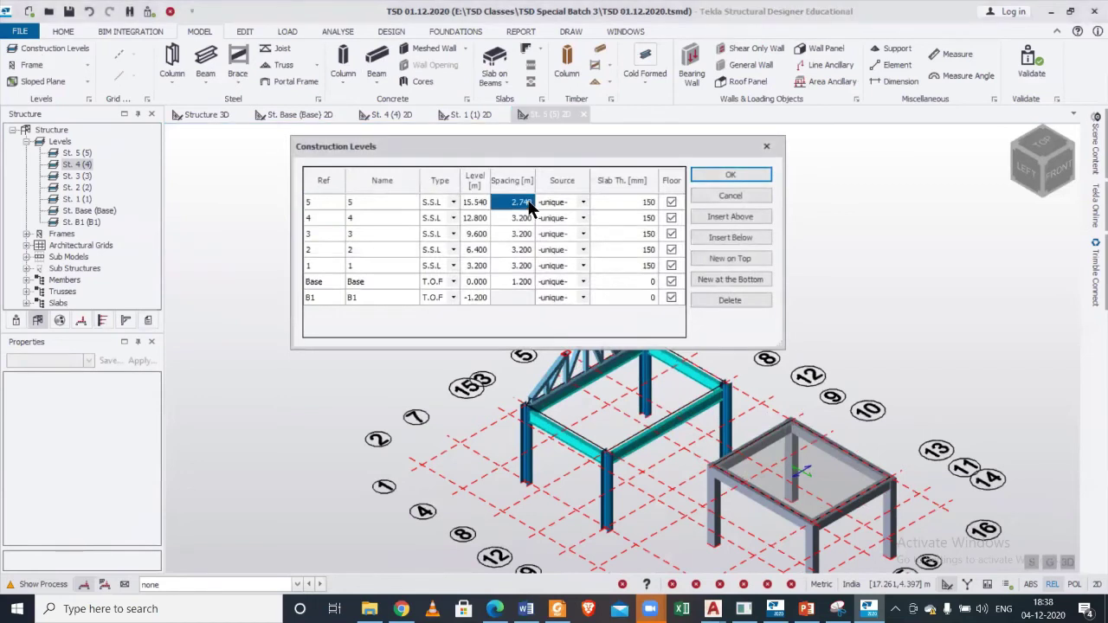
left_click(528, 203)
left_click_drag(513, 202, 558, 208)
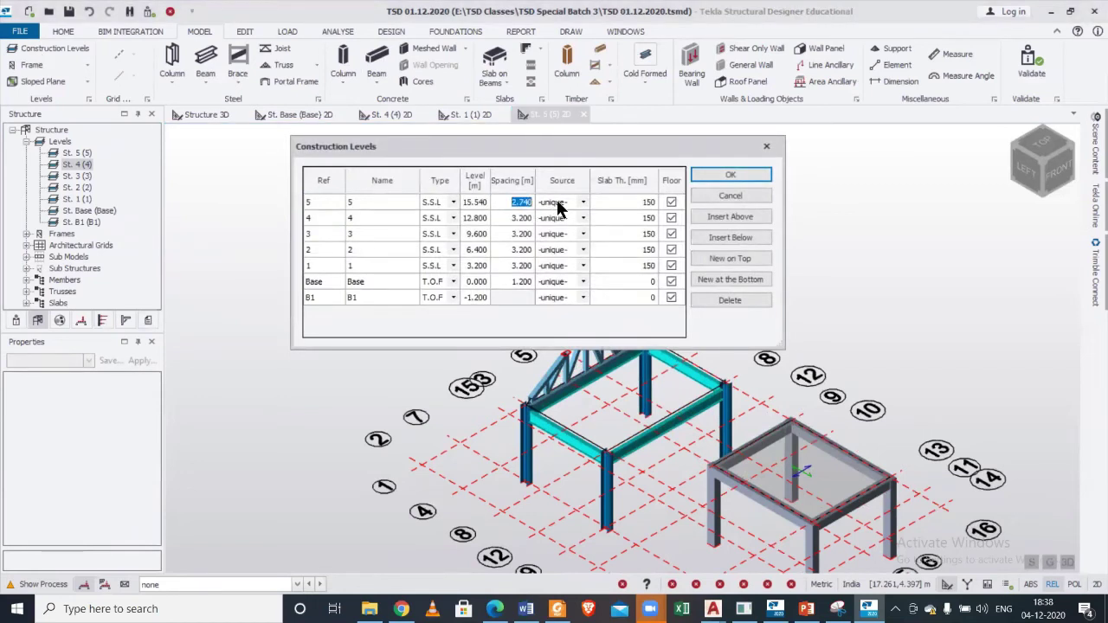
type("3")
left_click(733, 173)
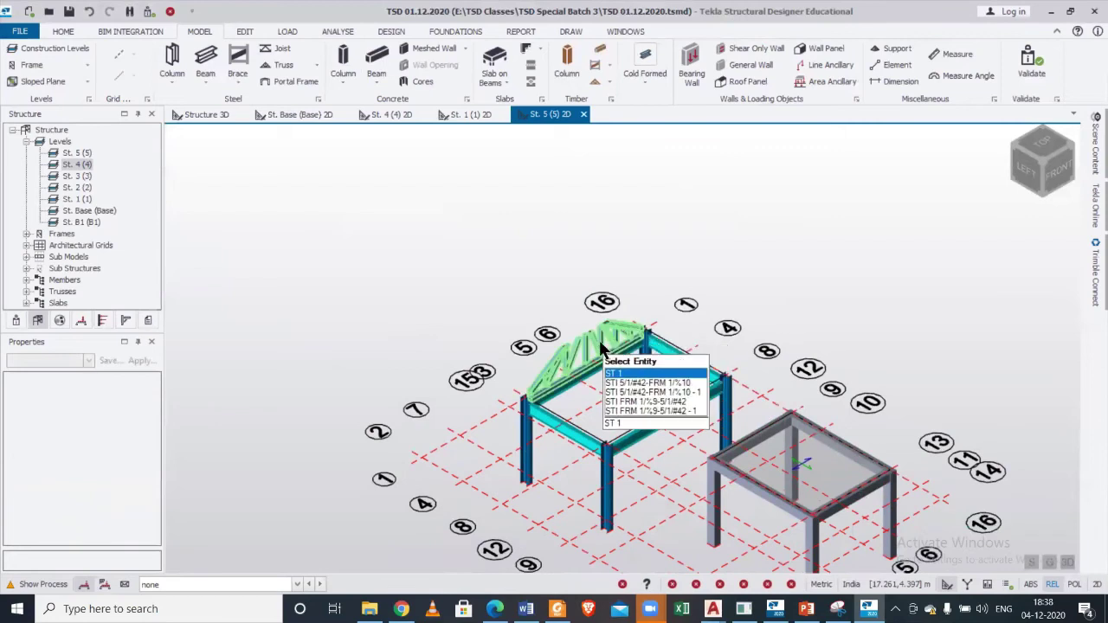
scroll(606, 342, "up", 2)
scroll(607, 347, "up", 1)
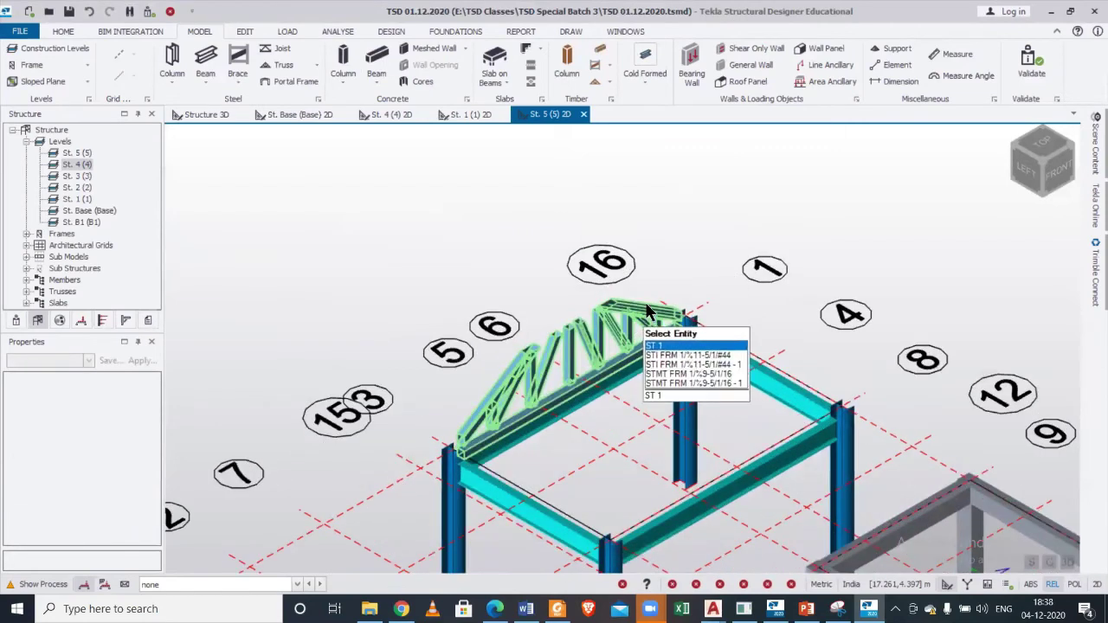
scroll(597, 342, "down", 2)
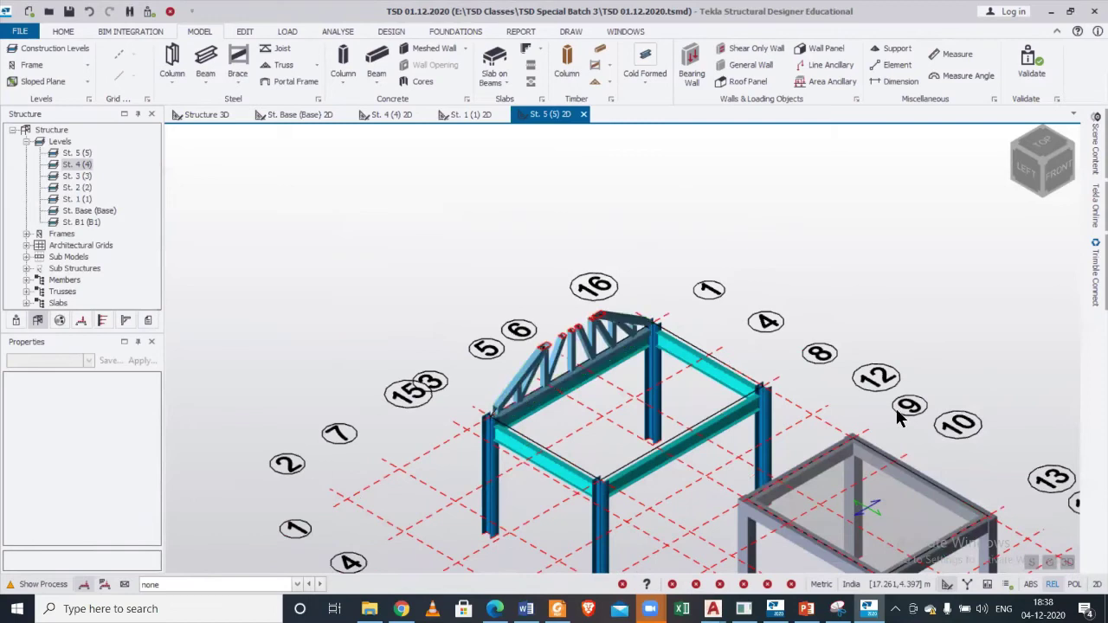
left_click(28, 50)
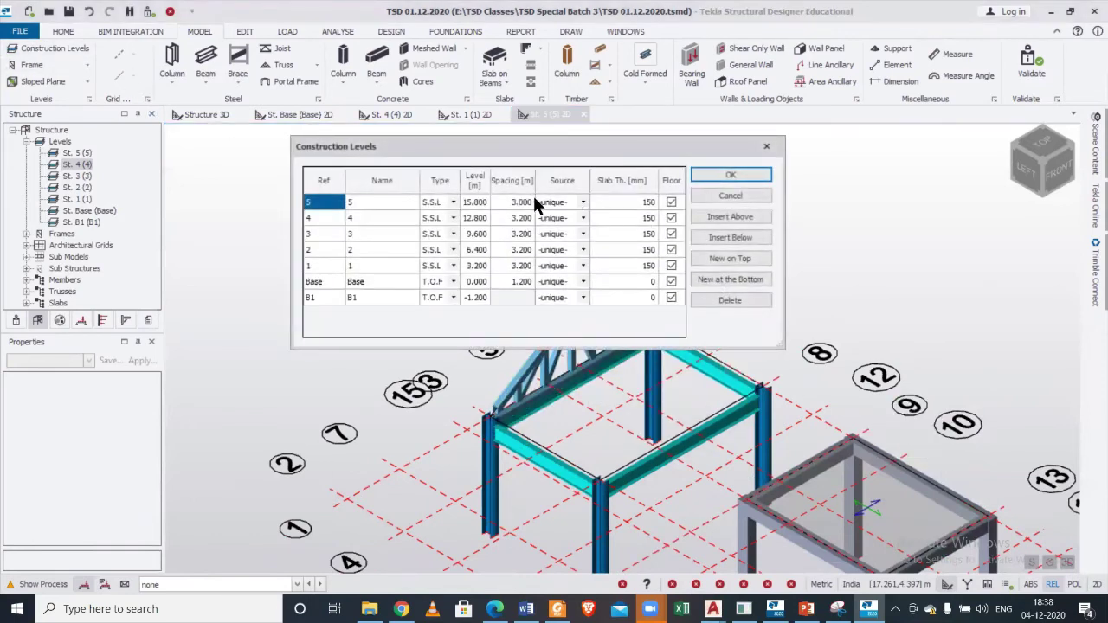
left_click(521, 204)
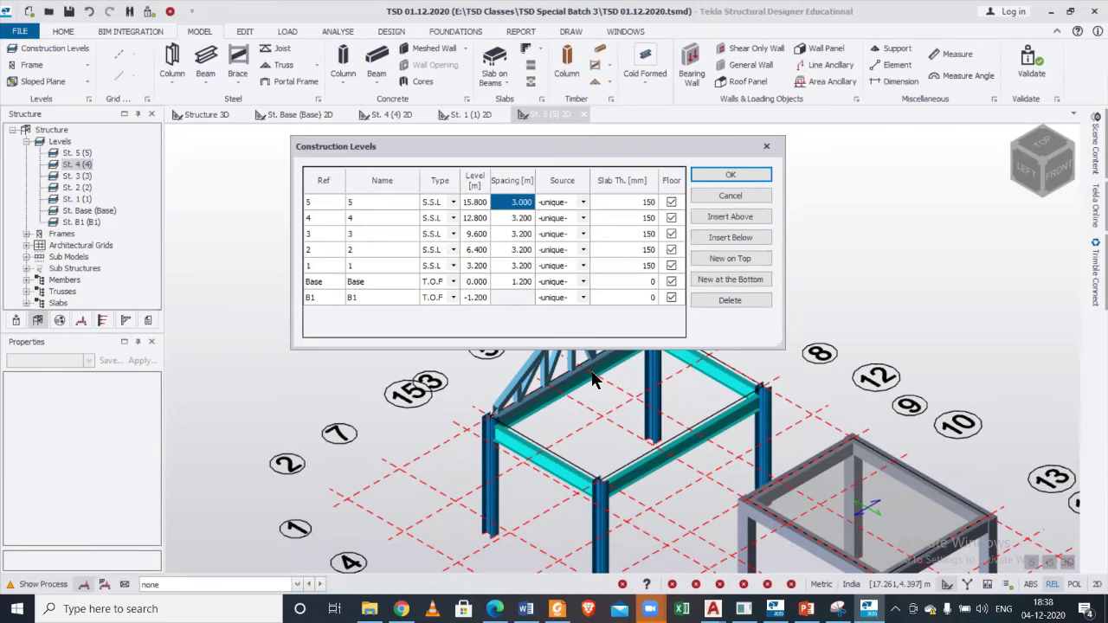
type("5")
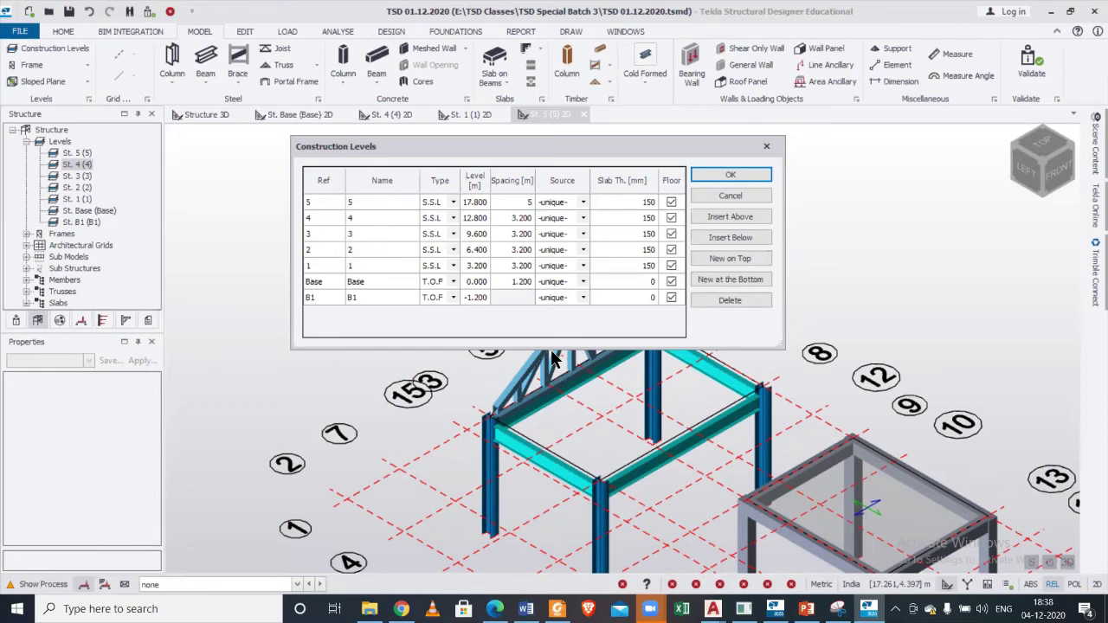
left_click(769, 146)
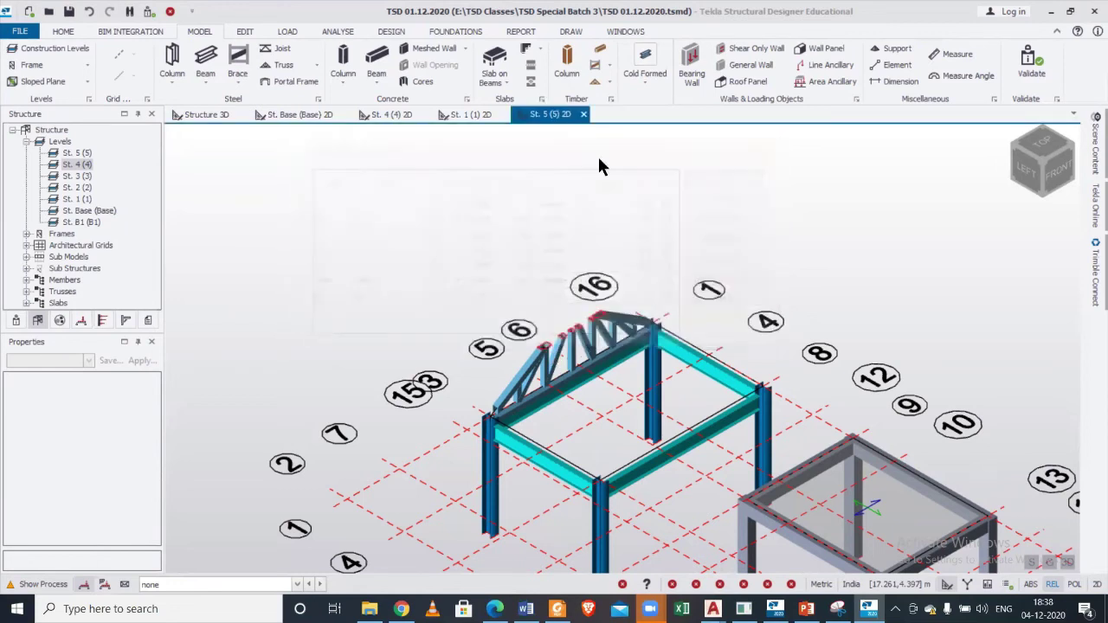
Examine the roof truss and steel frame from different sides in the 3D view of the whole structure.
left_click(207, 114)
scroll(770, 328, "up", 5)
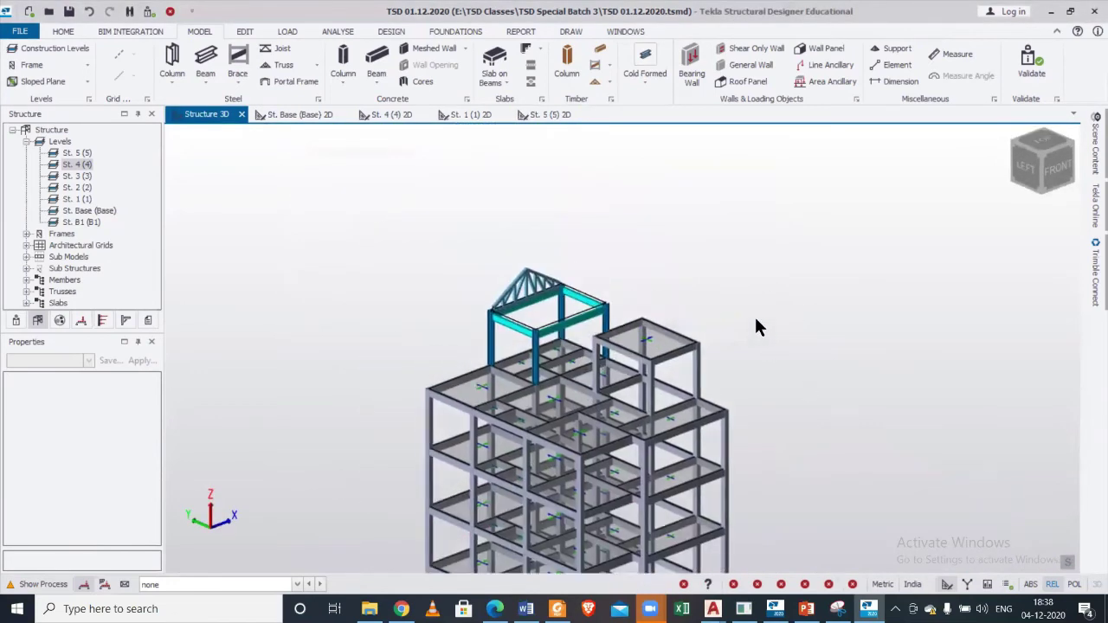
middle_click_drag(721, 377, 796, 374)
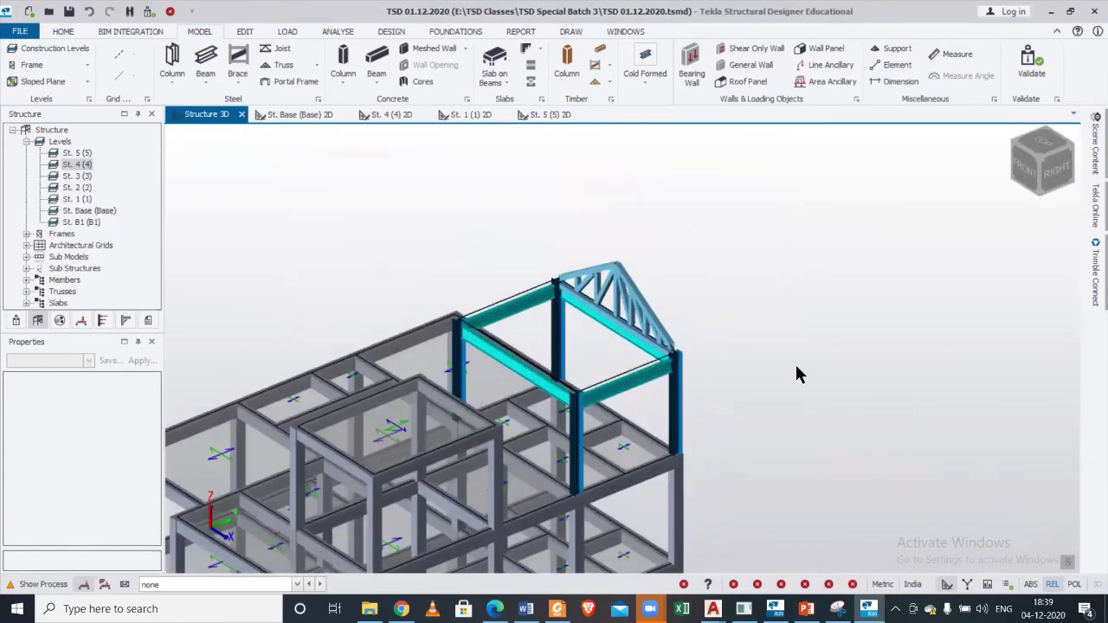
left_click(670, 317)
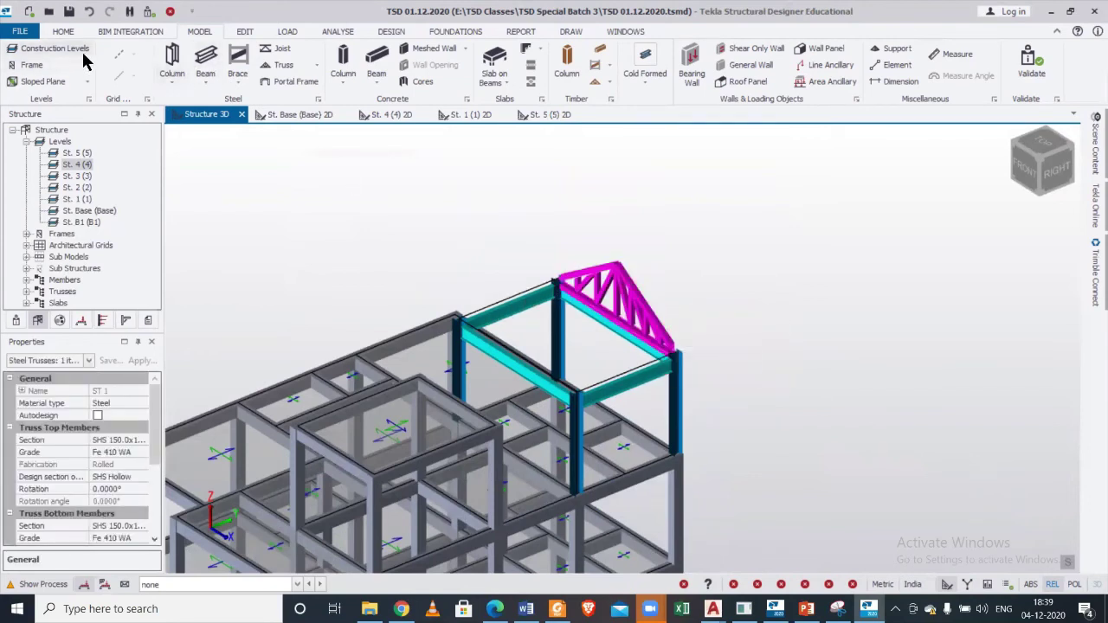
mouse_move(663, 390)
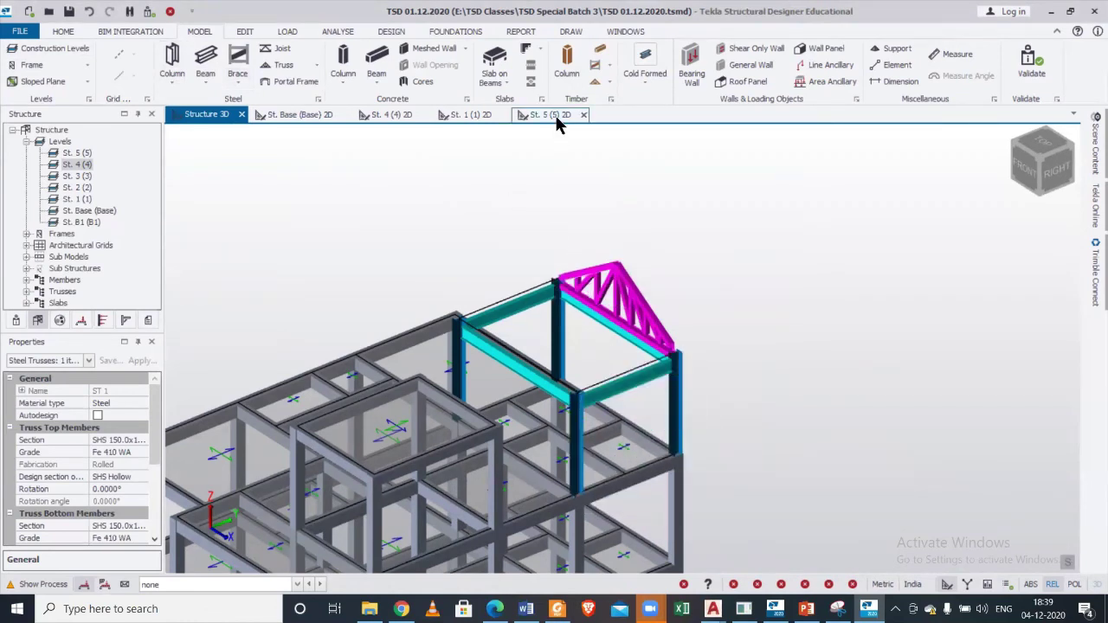
right_click_drag(690, 466, 919, 475)
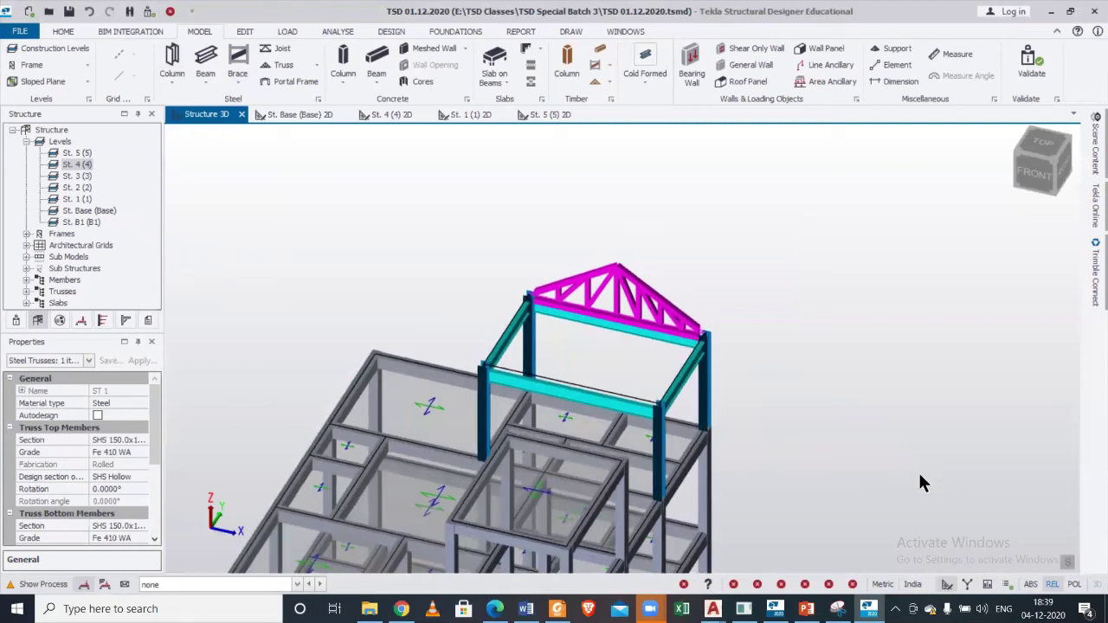
Show the level 5 view as a 2D plan focused on the steel frame.
left_click(535, 115)
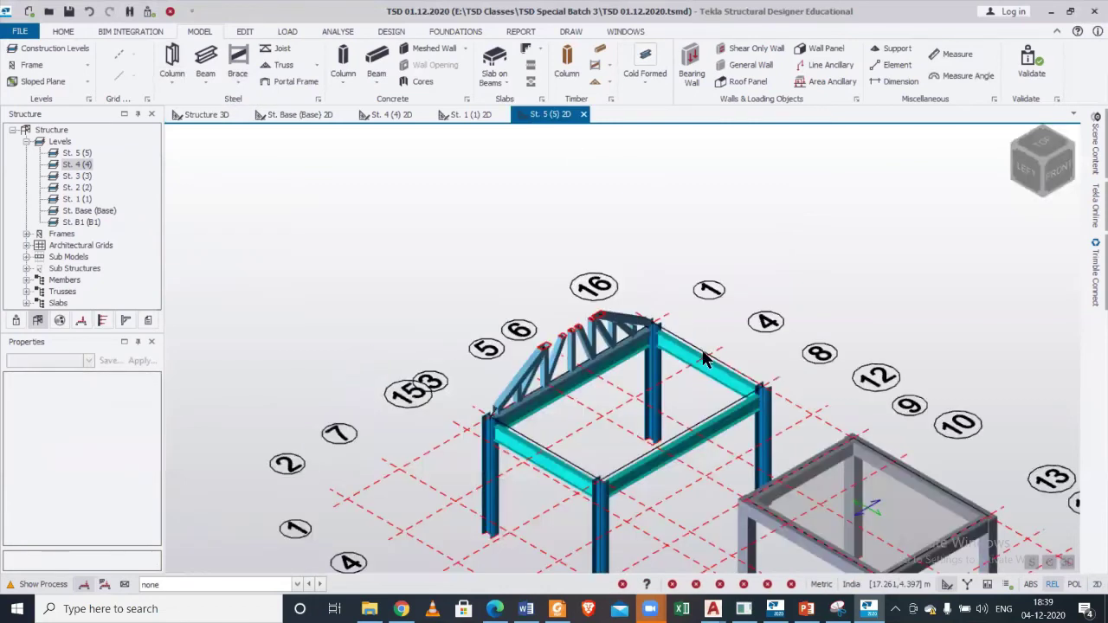
left_click(1069, 563)
left_click(1074, 571)
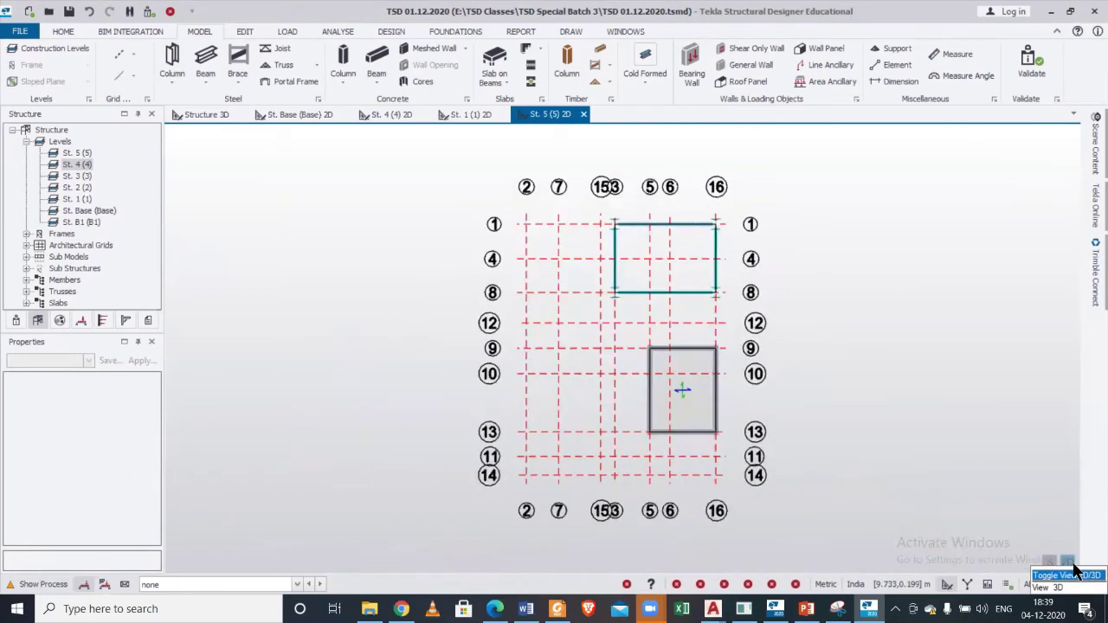
scroll(709, 206, "up", 2)
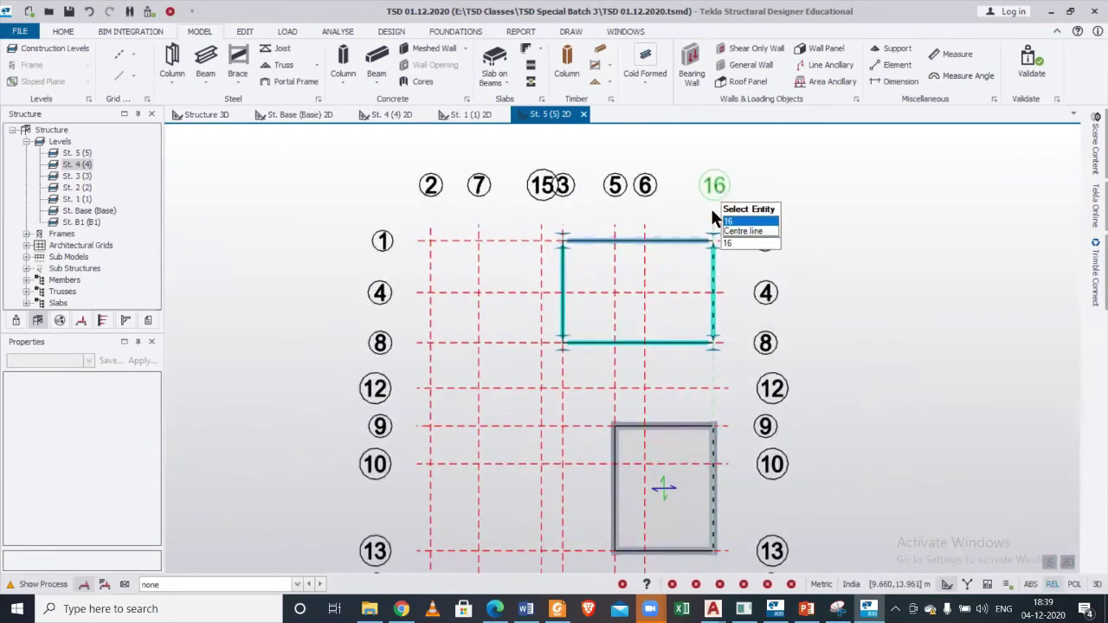
Copy the roof truss from grid 1 to about 1.084 m along the grid 16 beam and check it in the structure's 3D view.
left_click(689, 247)
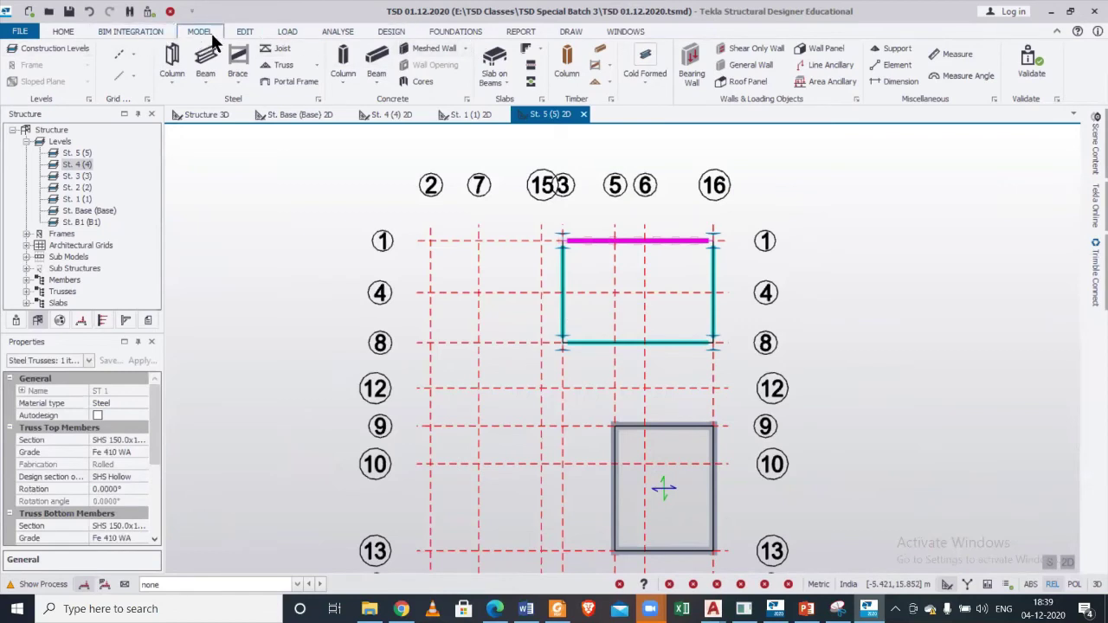
left_click(243, 33)
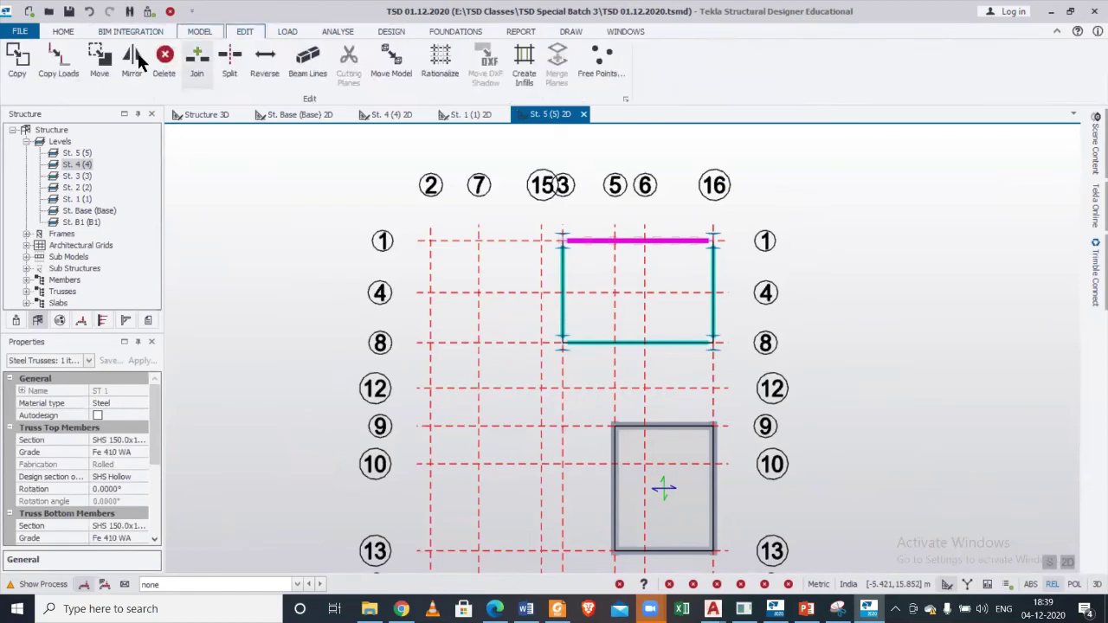
left_click(17, 59)
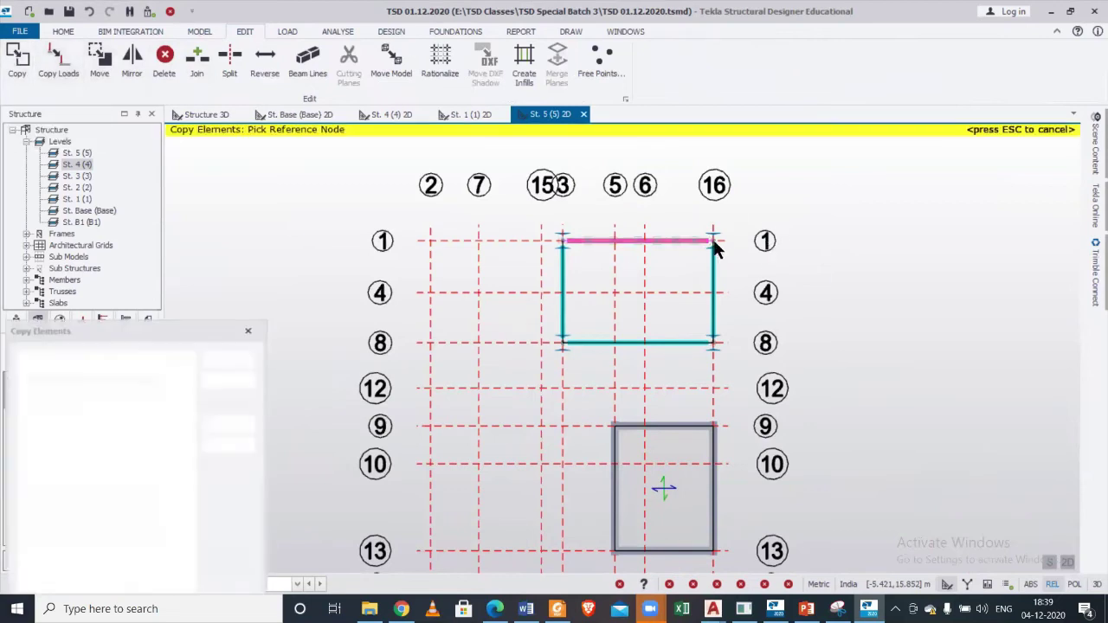
left_click(714, 242)
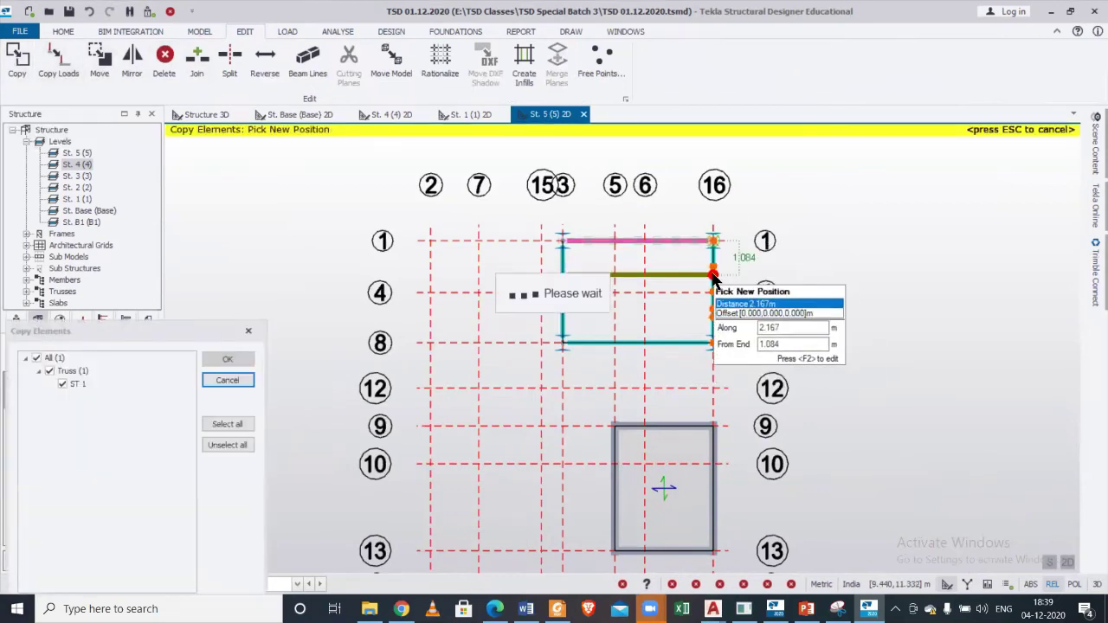
left_click(198, 115)
middle_click_drag(824, 388, 823, 363)
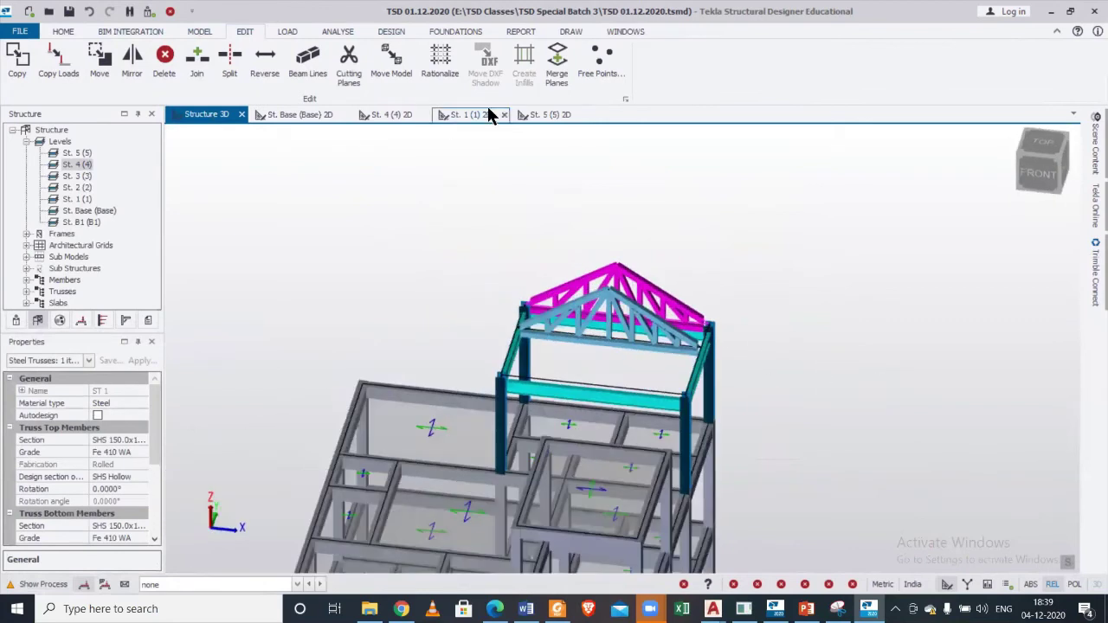
Undo the truss copy in the level 5 plan and leave the Copy command.
left_click(546, 115)
scroll(746, 296, "up", 2)
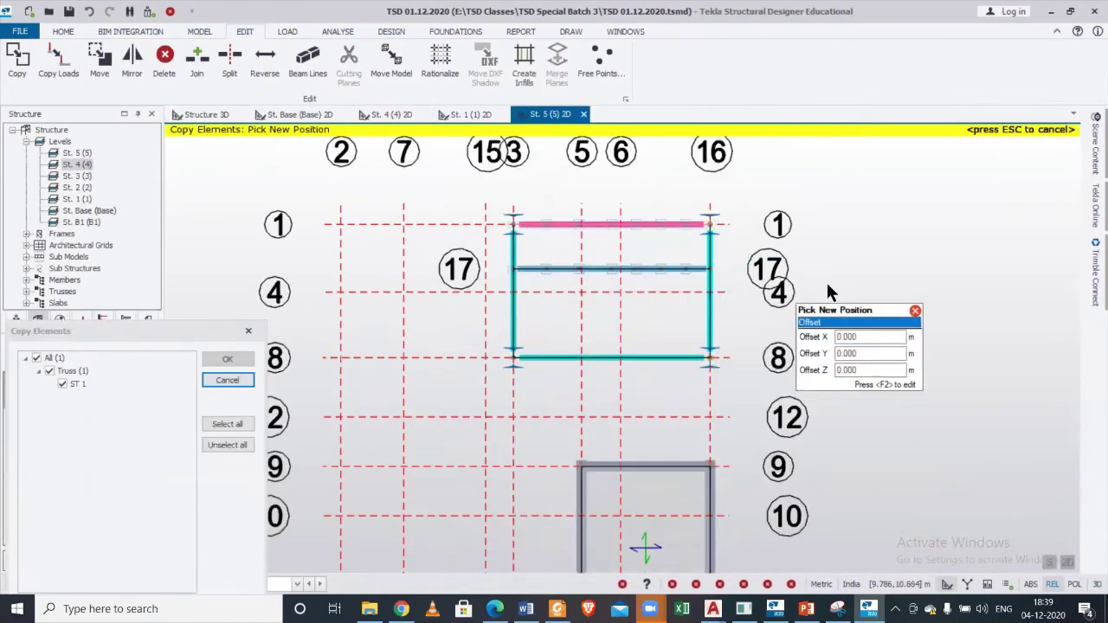
key("ctrl+z")
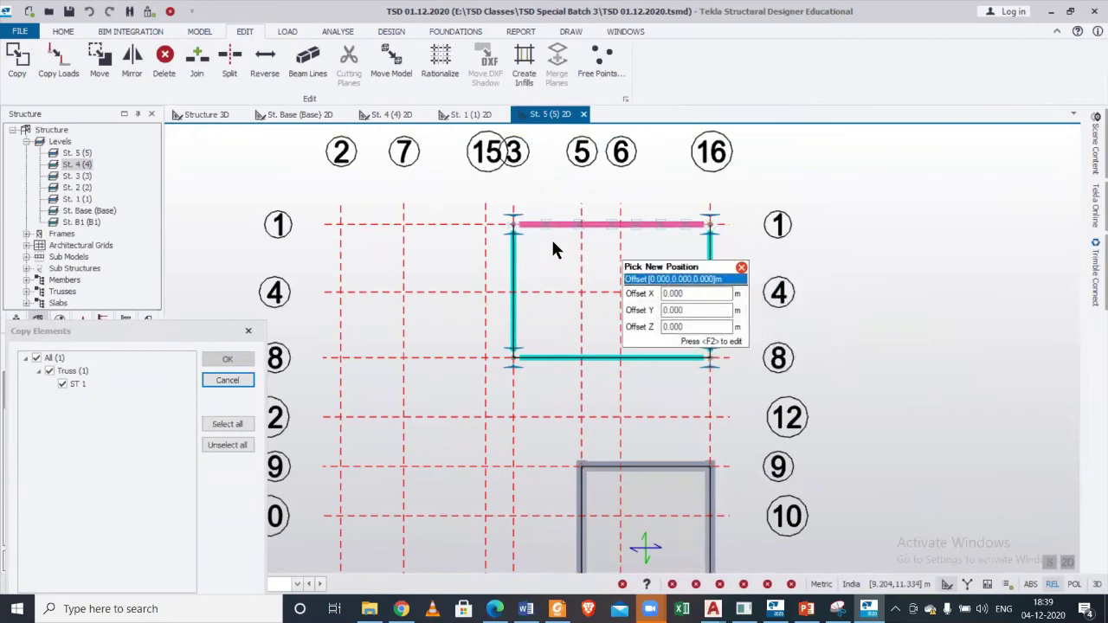
key("Escape")
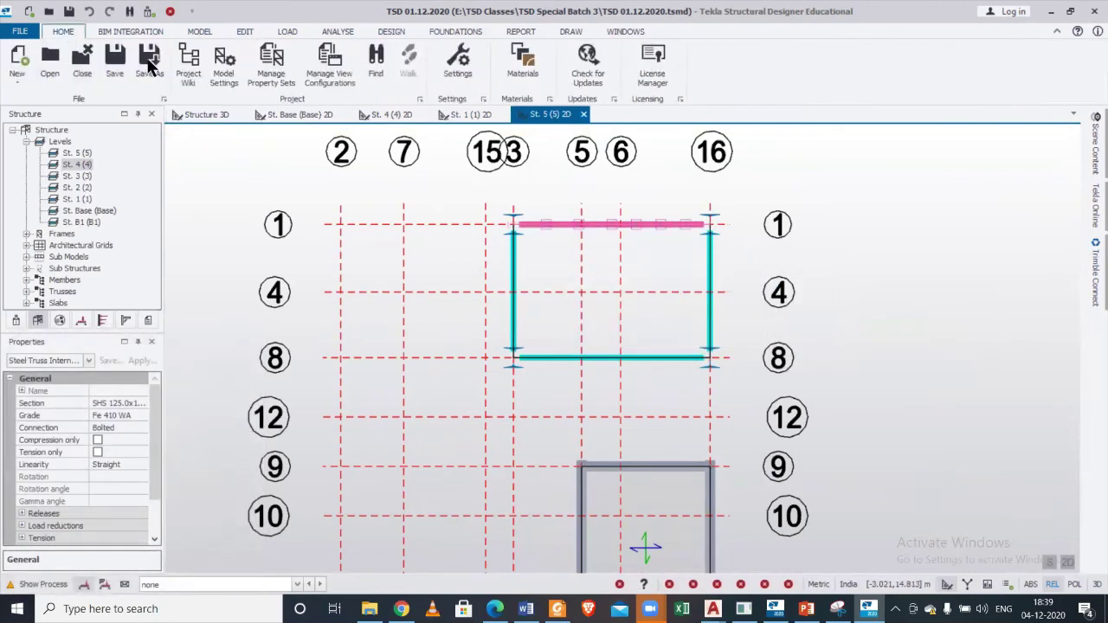
left_click(199, 31)
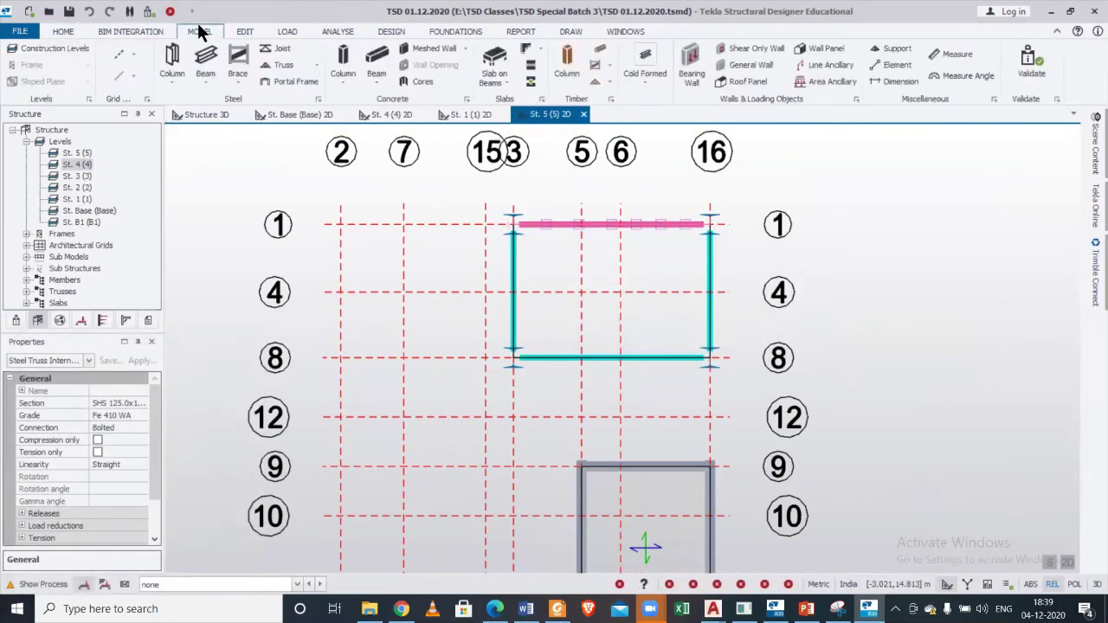
left_click(136, 54)
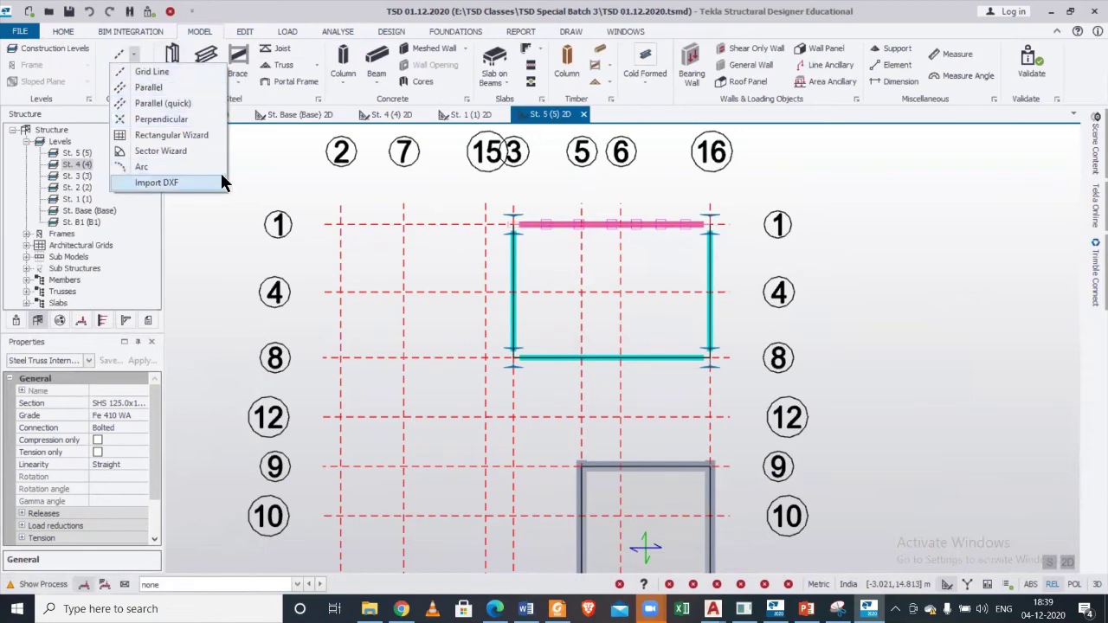
left_click(155, 115)
left_click(133, 75)
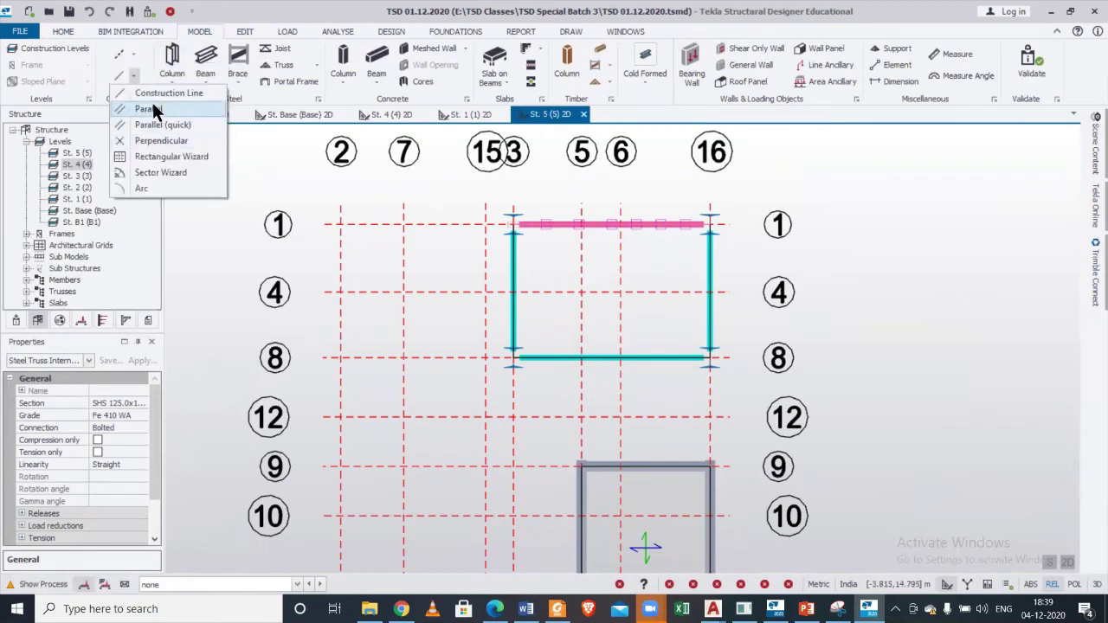
left_click(152, 125)
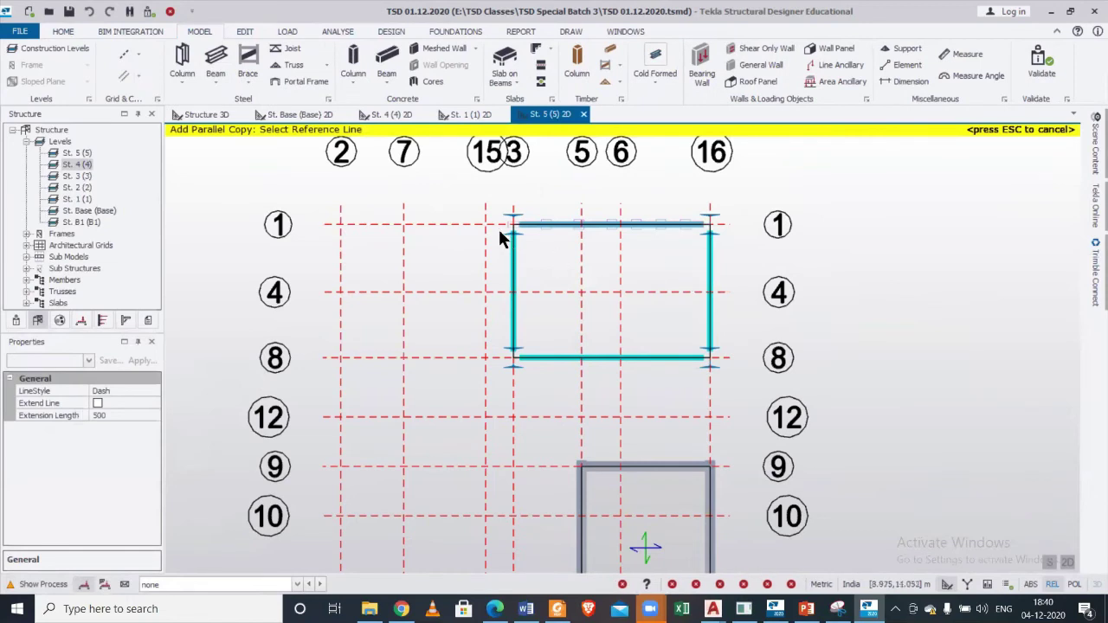
mouse_move(497, 227)
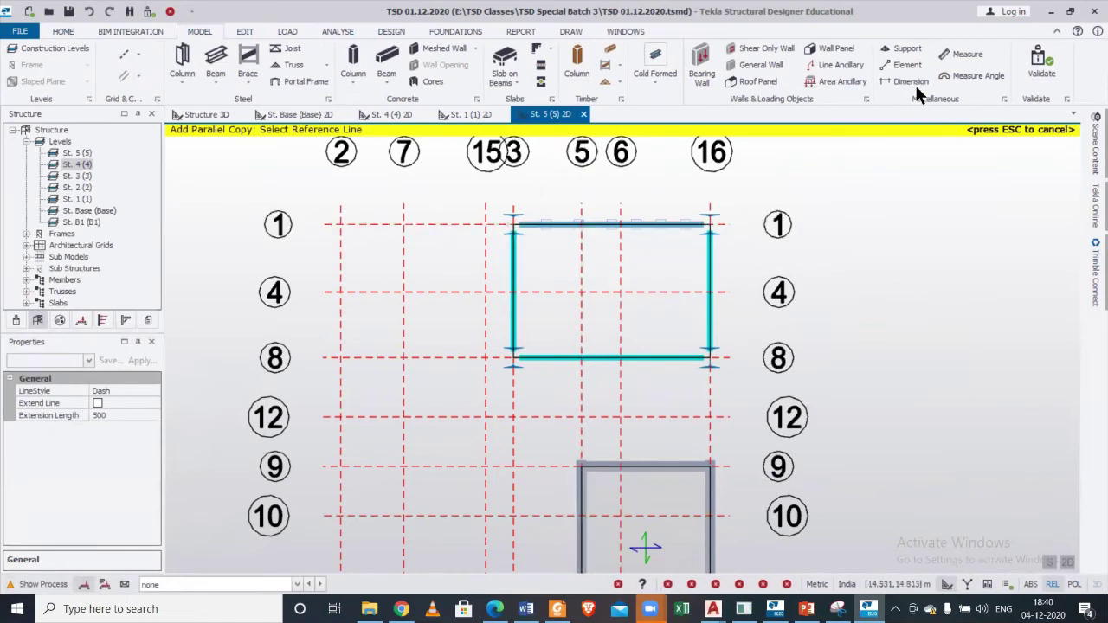
Measure the distance along the grid 16 beam, starting from the frame corner at grid 1.
left_click(950, 54)
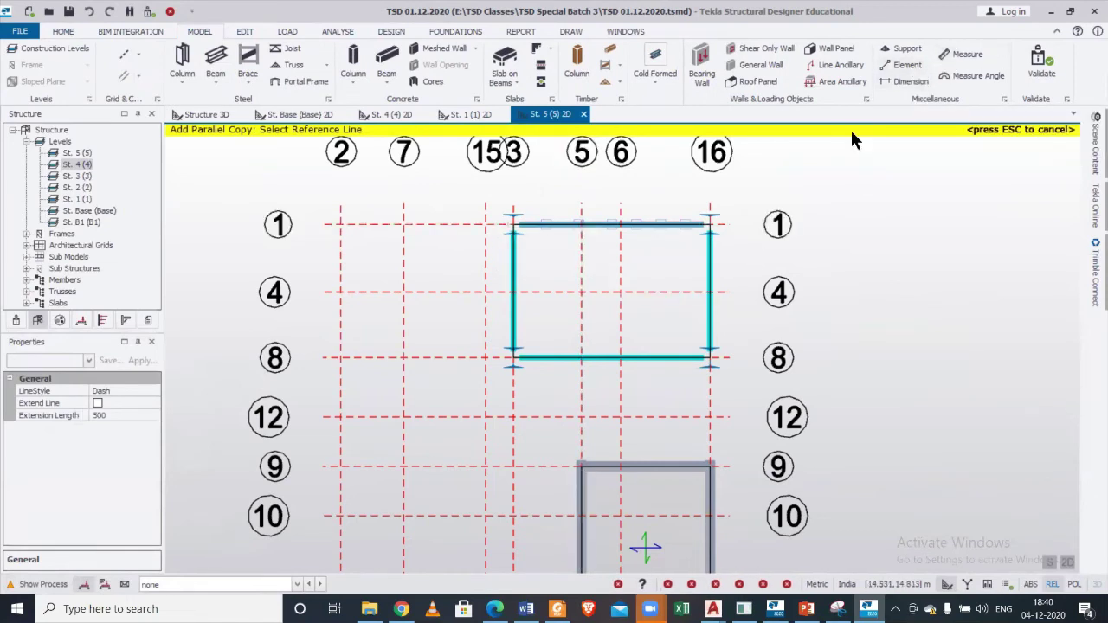
left_click(710, 227)
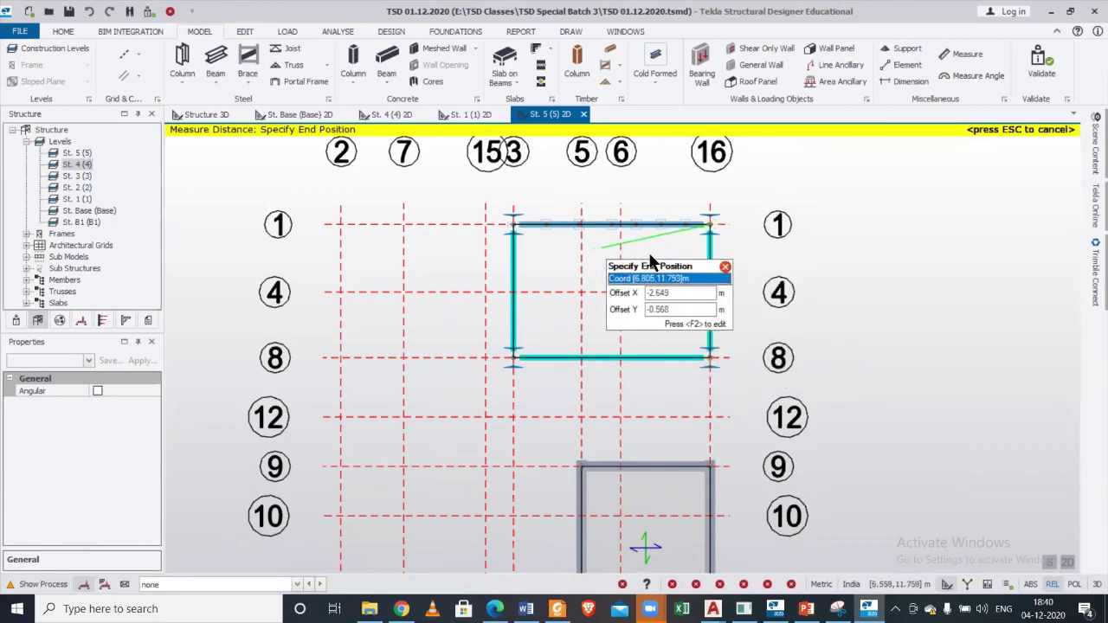
left_click(712, 317)
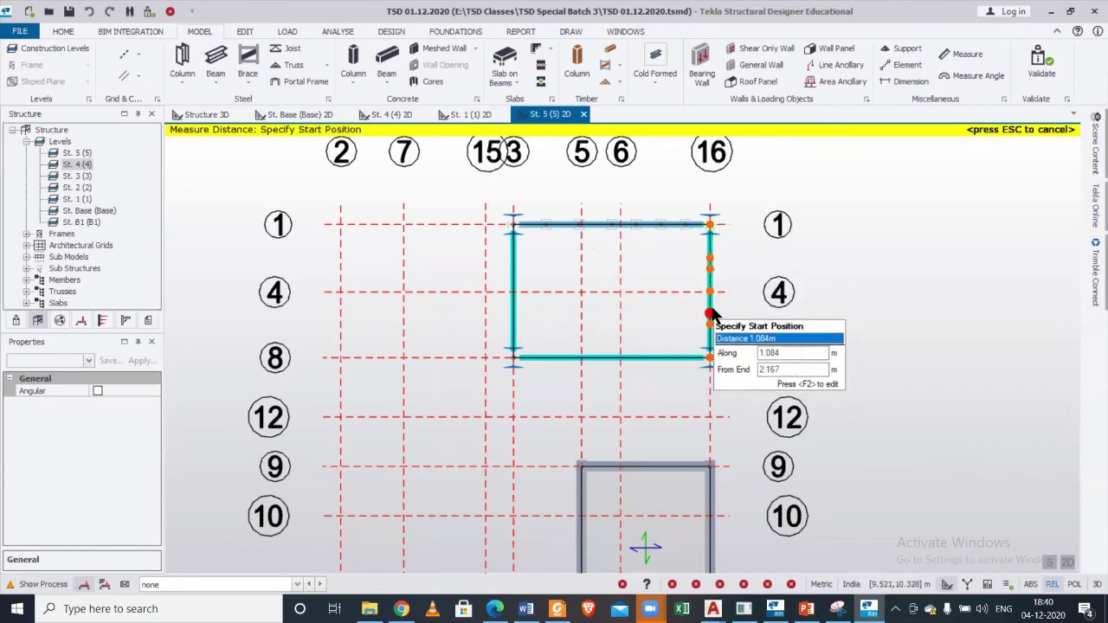
Add two construction lines parallel to grid 1, offset 1 m and 2 m towards grid 8, in the level 5 plan.
left_click(499, 223)
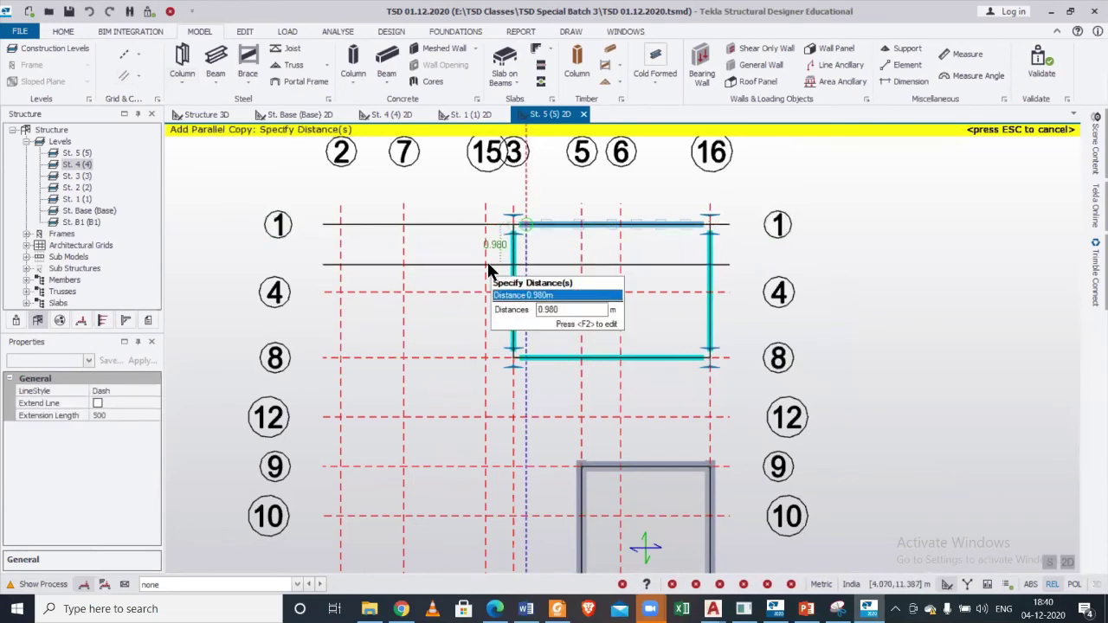
key("F2")
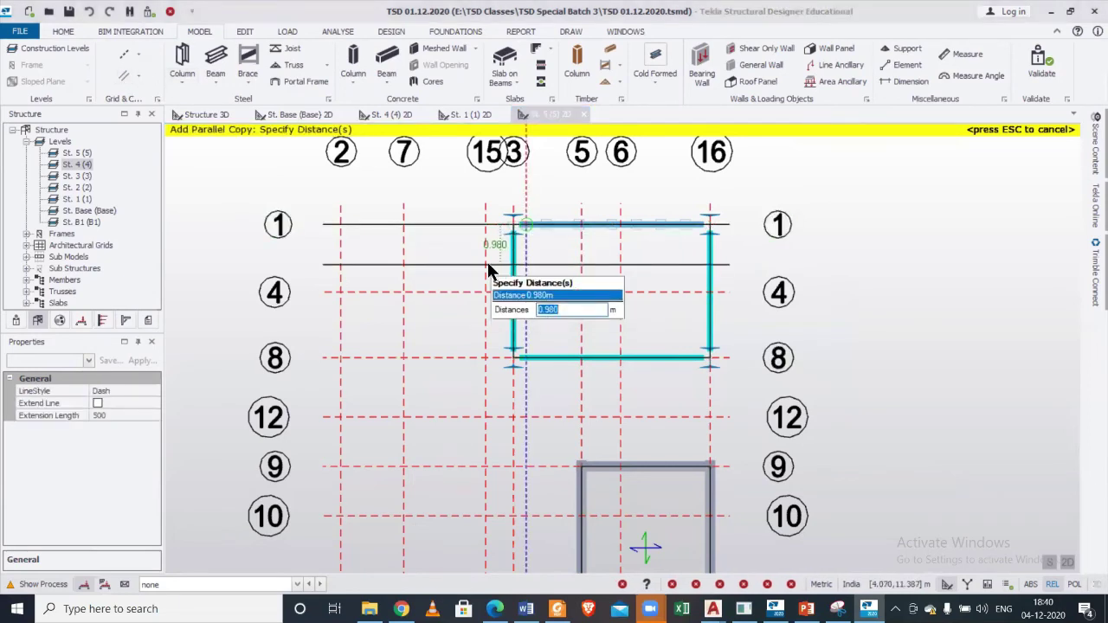
key("Return")
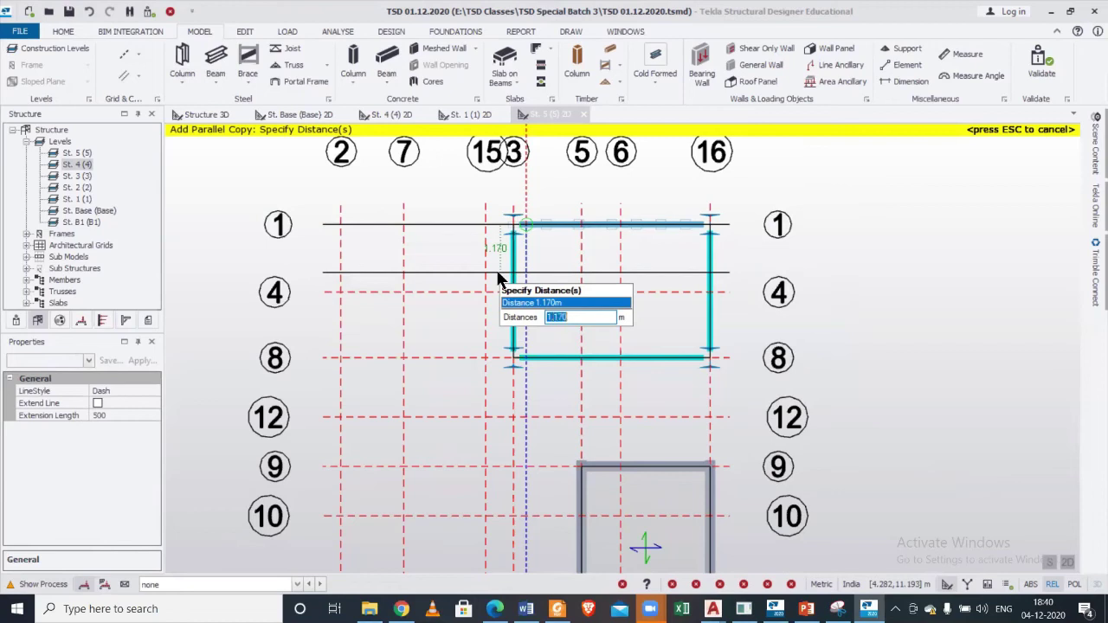
key("Return")
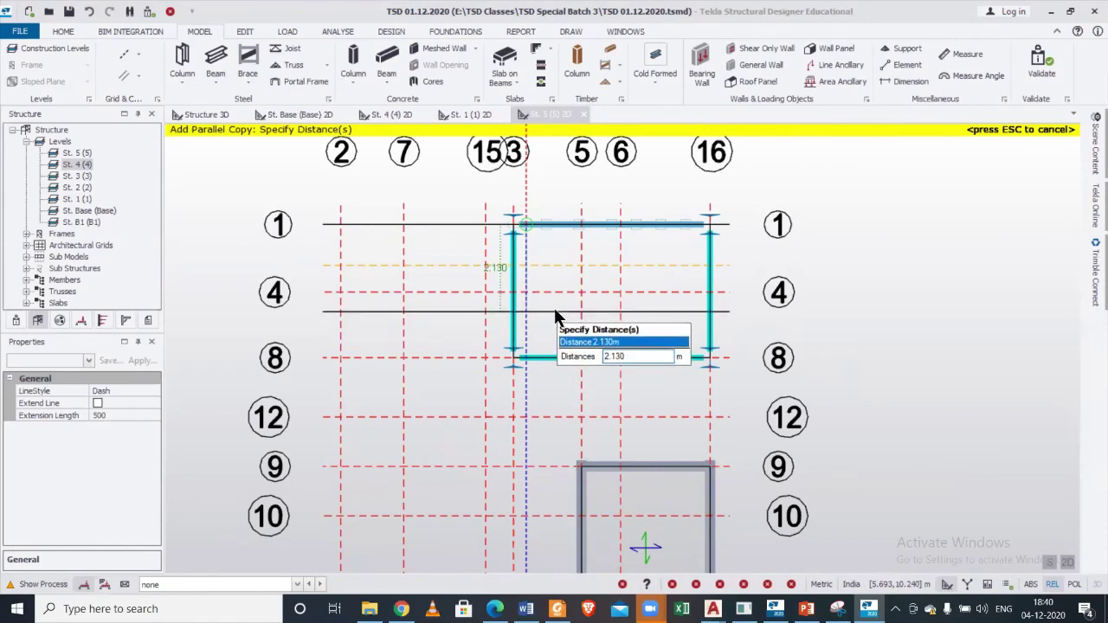
key("shift+Right")
key("shift+Right")
key("shift+Right")
key("shift+Right")
key("shift+Right")
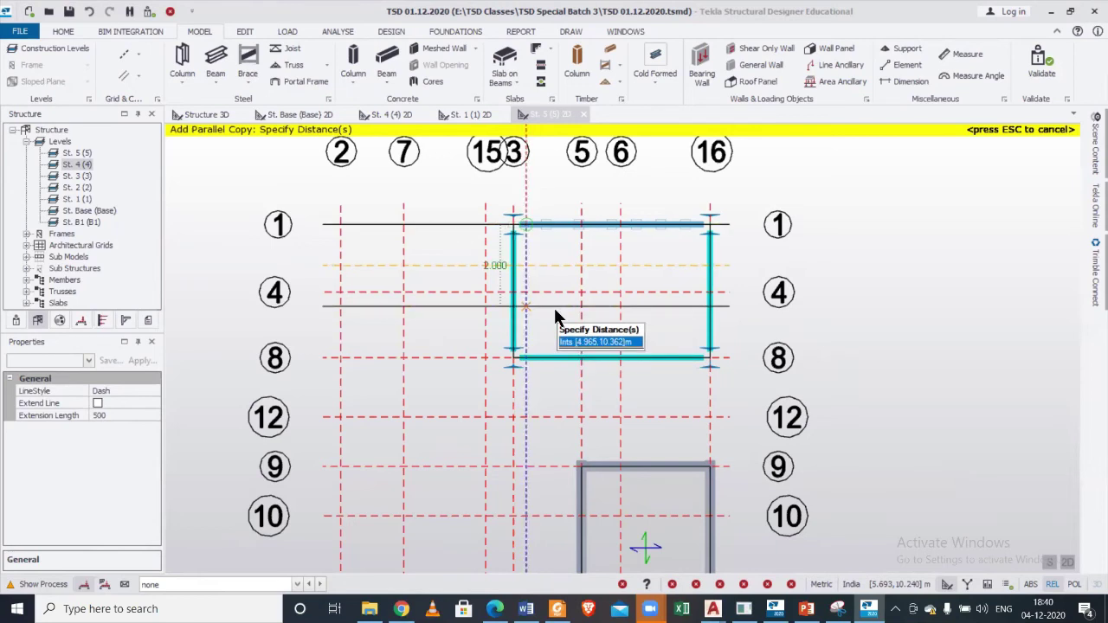
key("Escape")
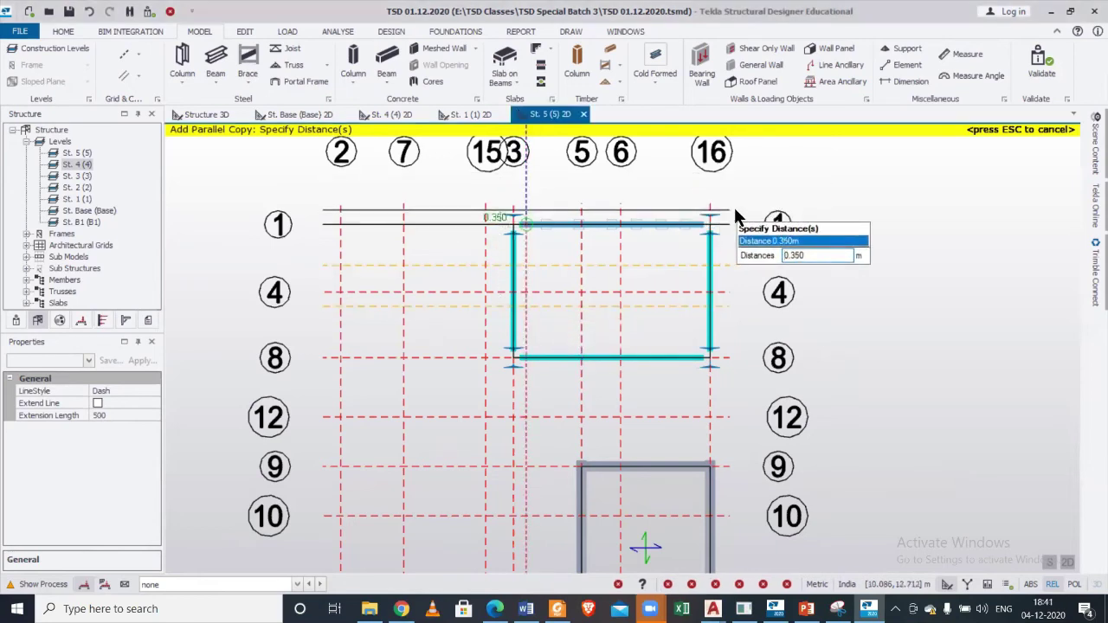
key("Escape")
Copy the grid 1 truss with its beam and two columns to about 1.084 m from grid 1 along the grid 16 beam.
left_click_drag(487, 188, 740, 260)
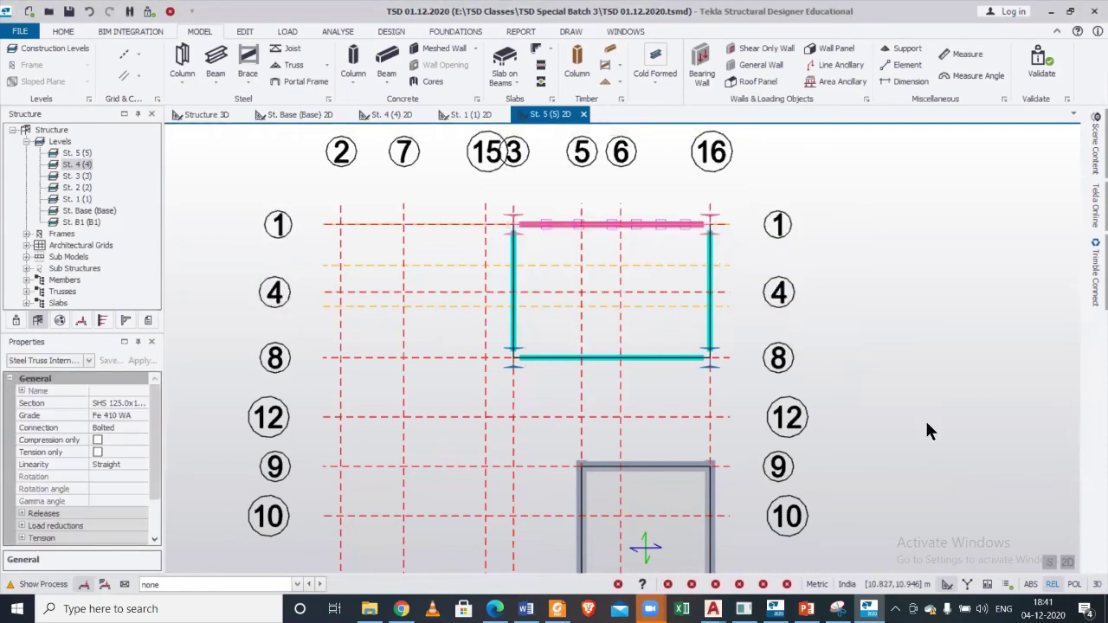
left_click(88, 361)
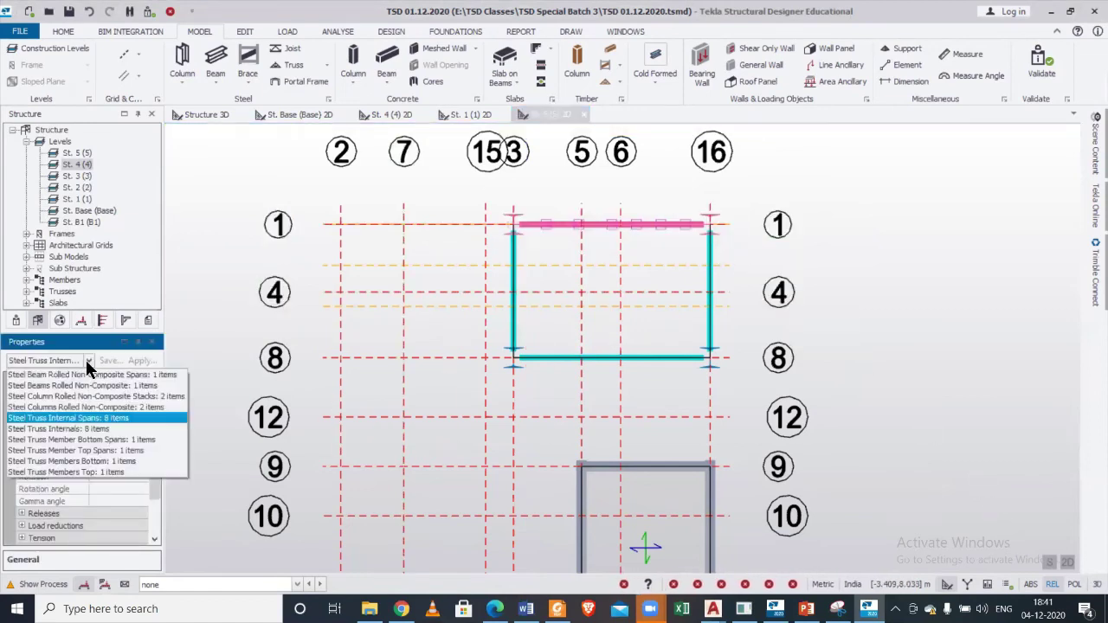
left_click(85, 413)
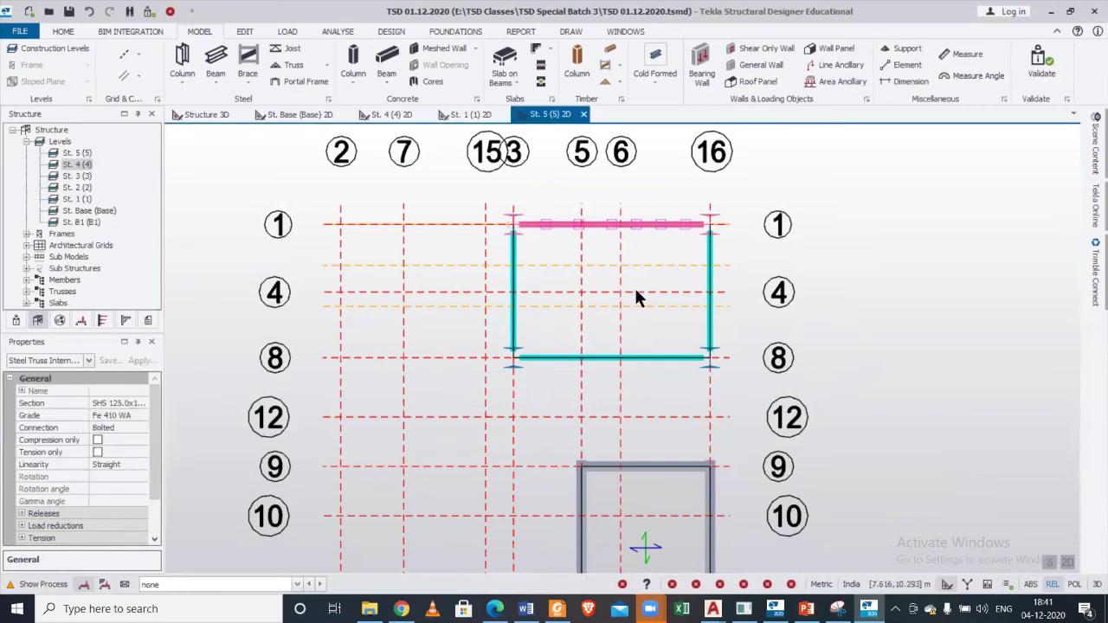
left_click(245, 31)
left_click(19, 65)
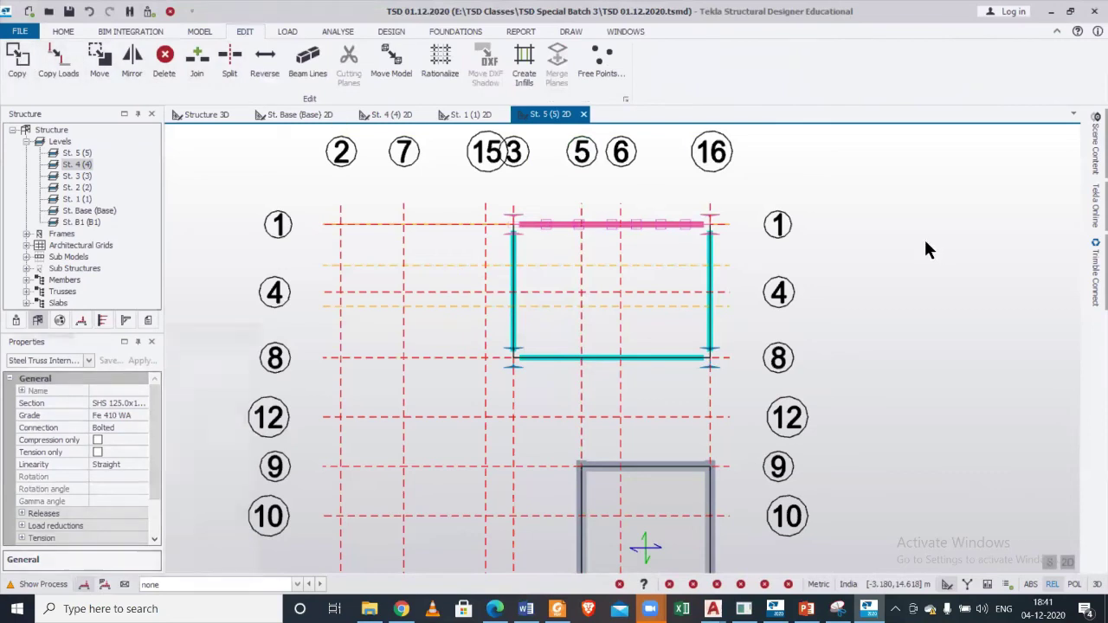
left_click(710, 225)
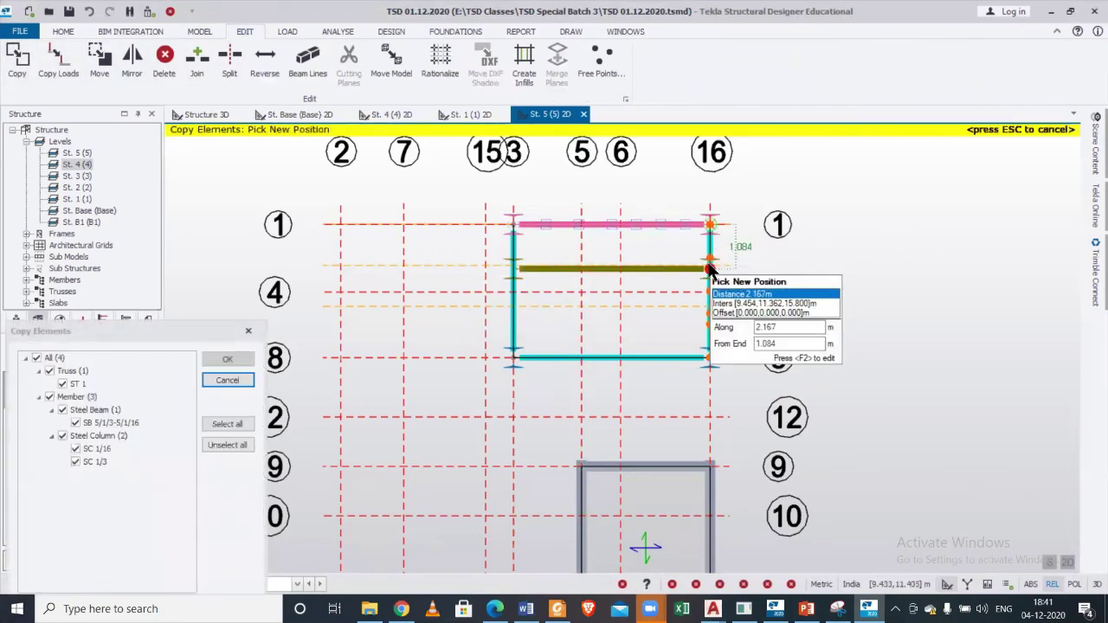
left_click(710, 269)
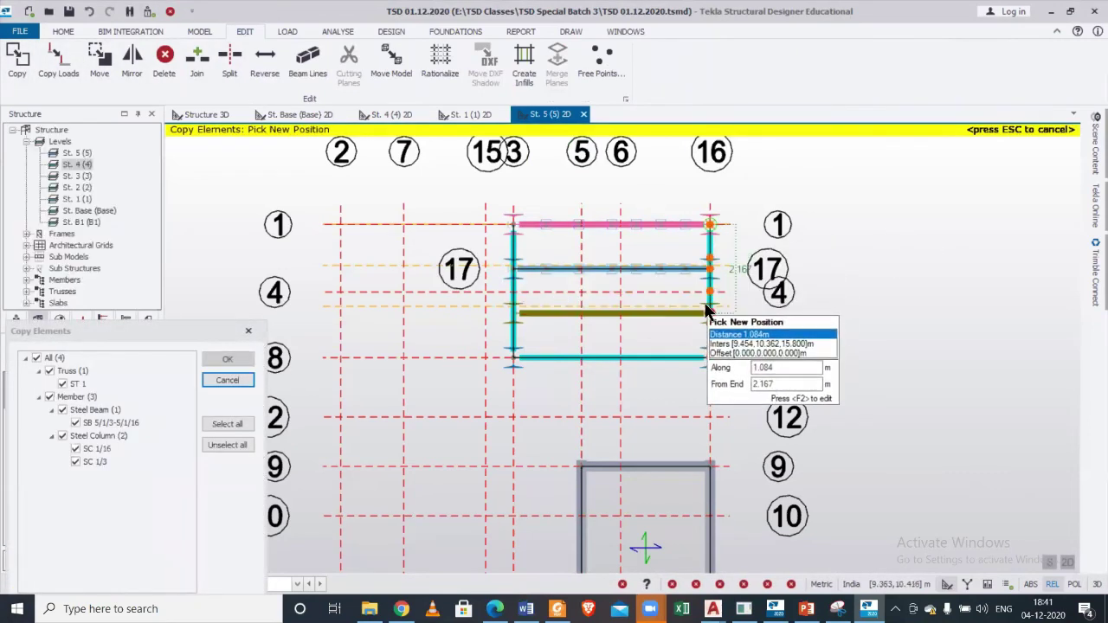
Place another copy of the truss, beam and columns about 1.981 m from grid 1 and check the frames in the structure's 3D view.
scroll(708, 307, "up", 2)
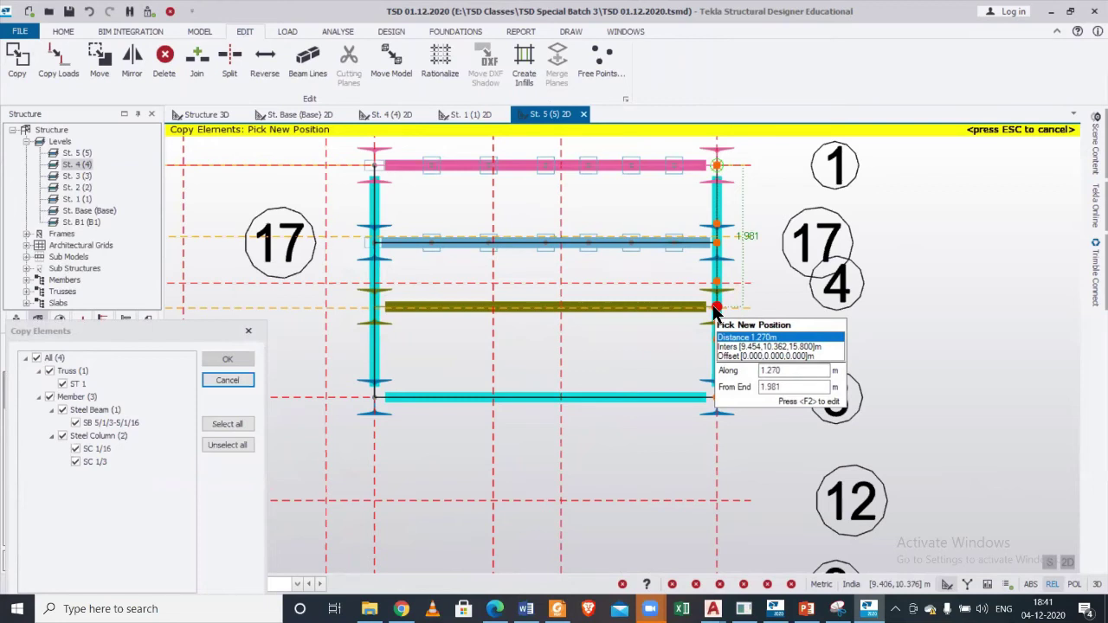
left_click(715, 314)
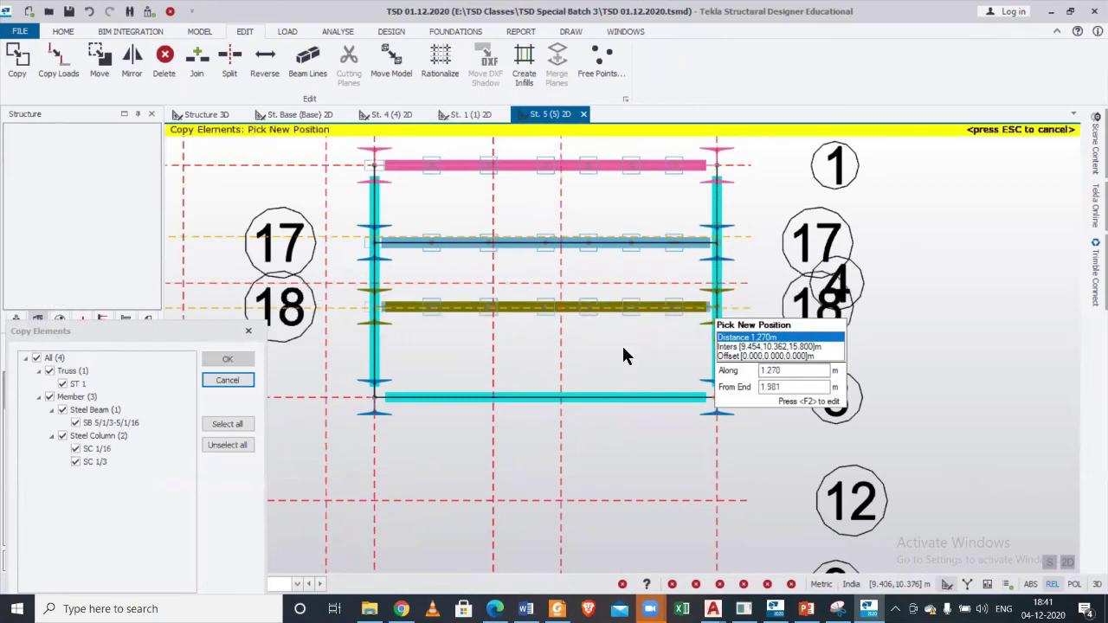
scroll(708, 353, "down", 1)
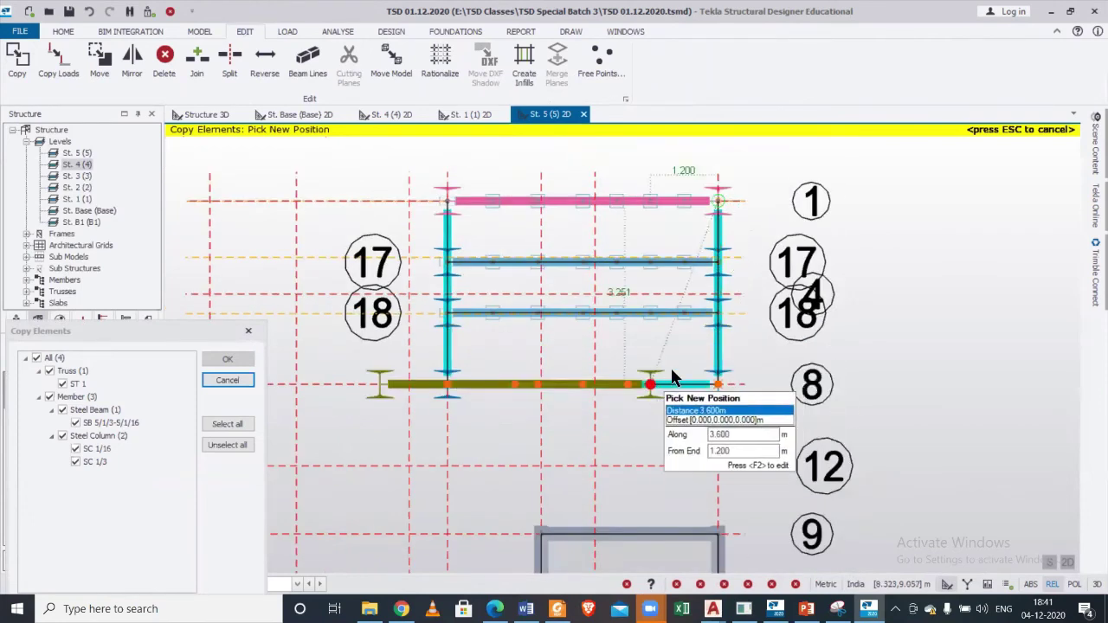
key("Escape")
left_click(178, 113)
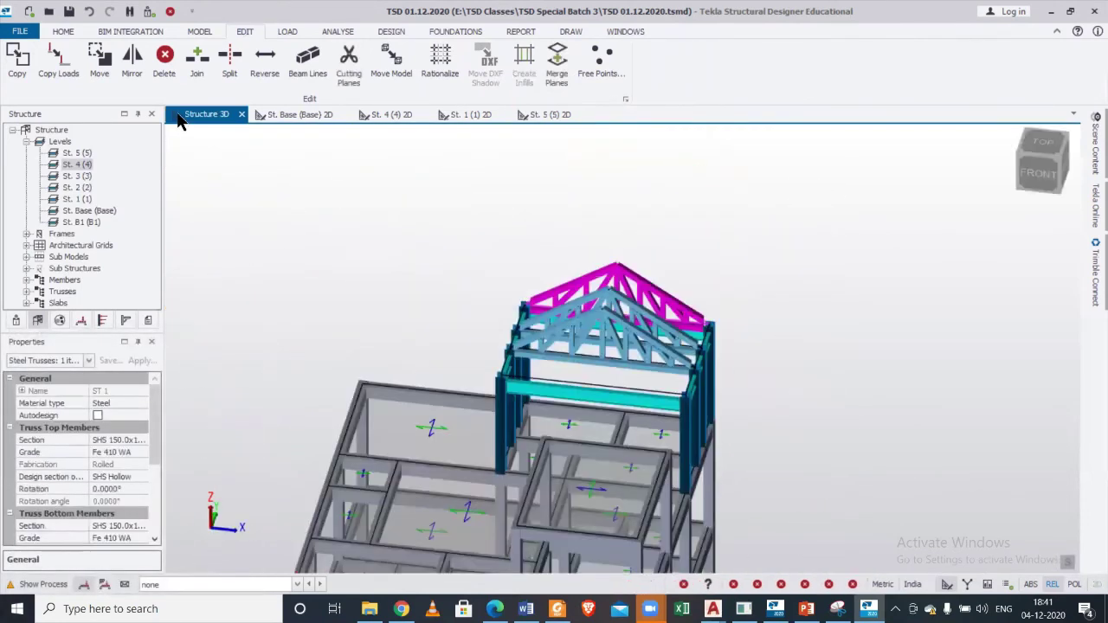
middle_click_drag(813, 350, 724, 367)
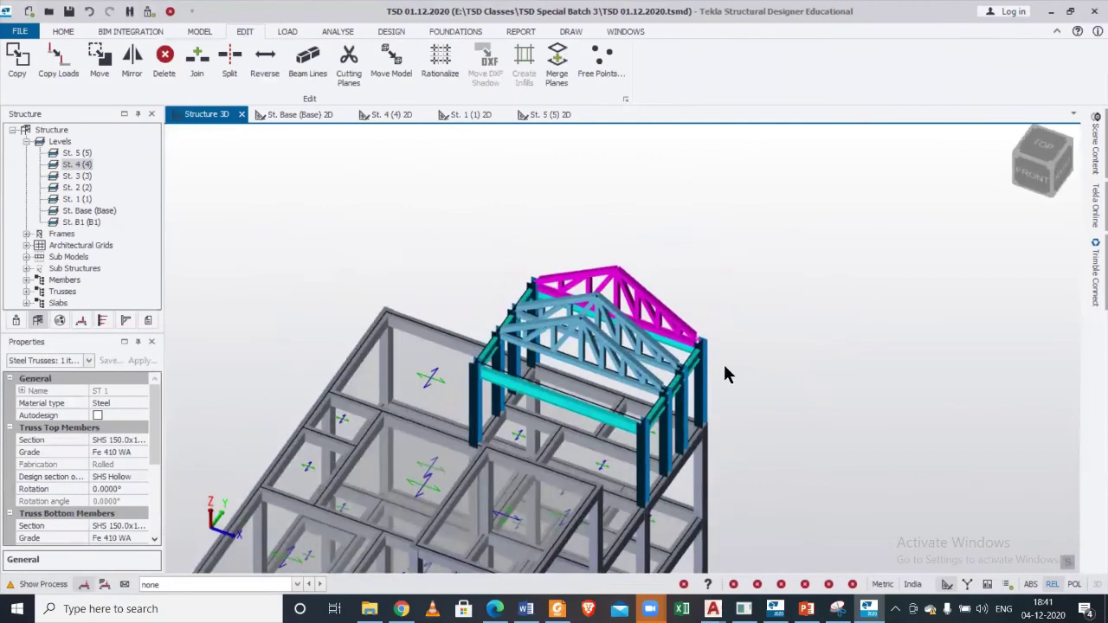
Copy only the grid 18 truss onto the grid 8 beam in the level 5 plan and inspect it in the structure's 3D view.
left_click(548, 122)
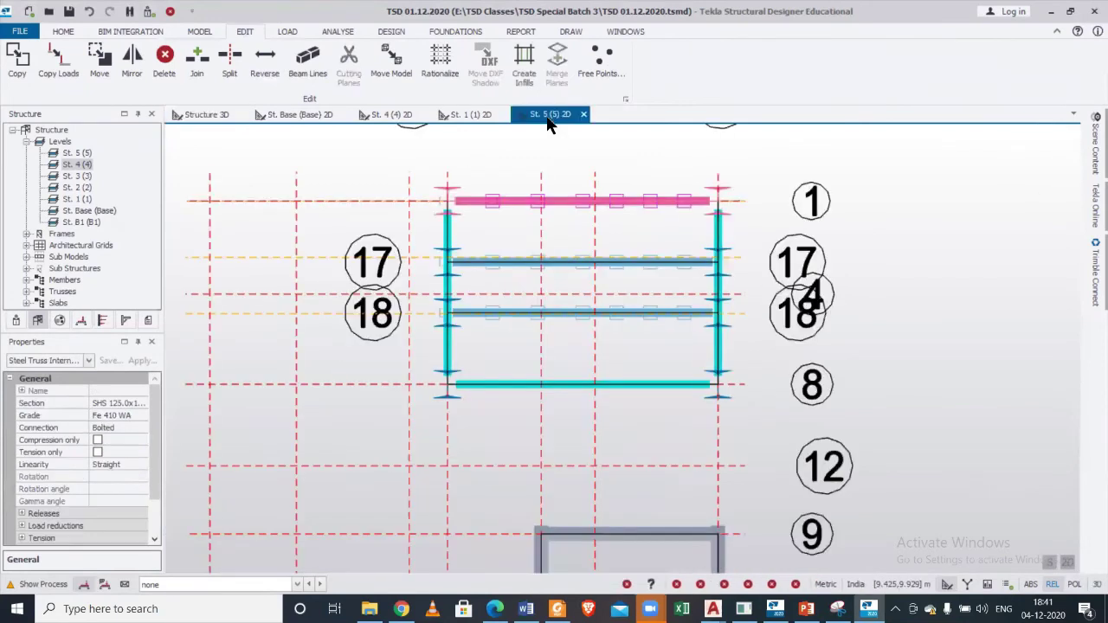
left_click(671, 312)
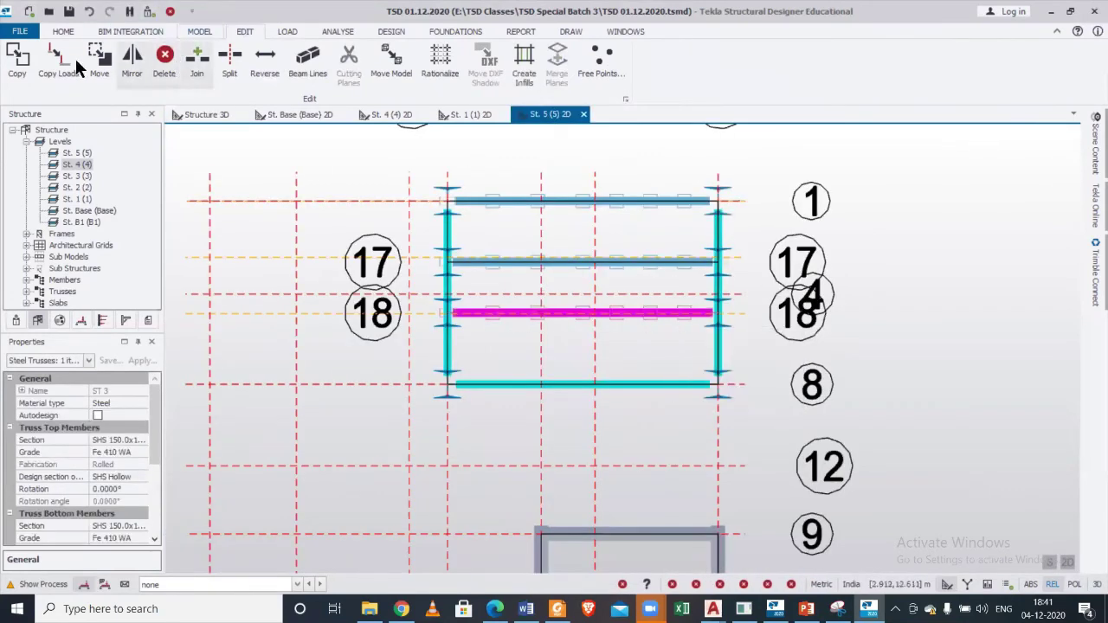
left_click(17, 57)
left_click(722, 316)
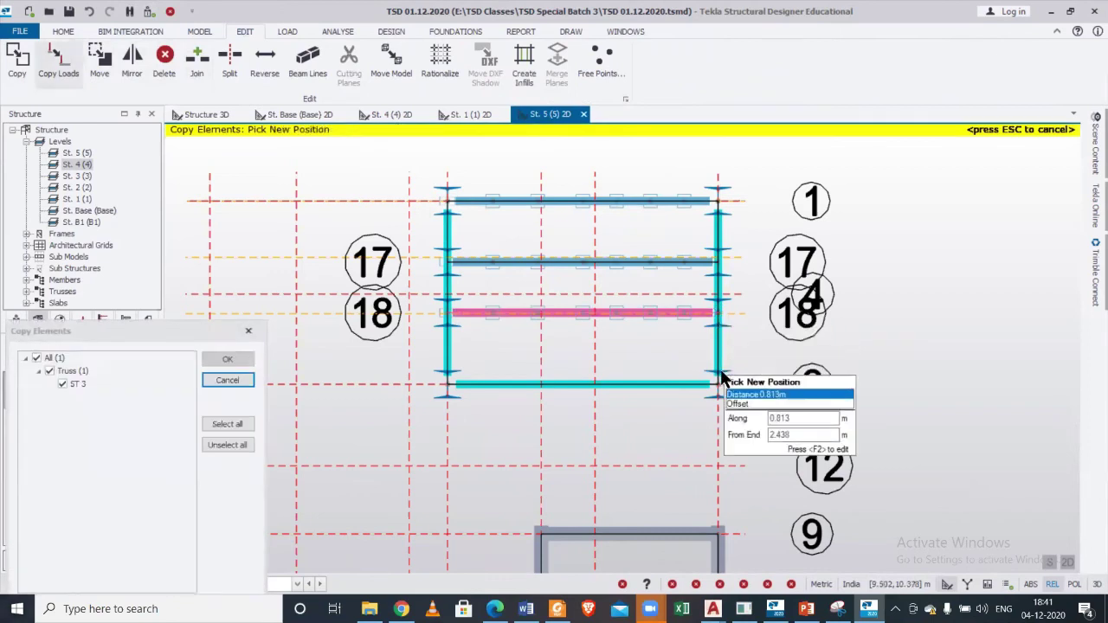
left_click(717, 384)
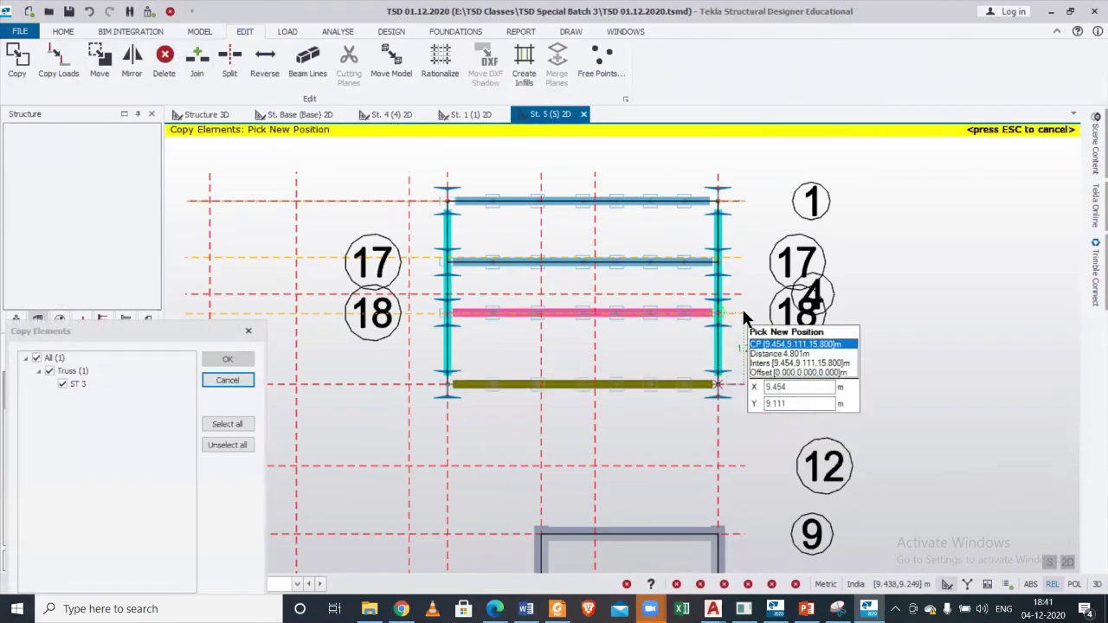
left_click(205, 113)
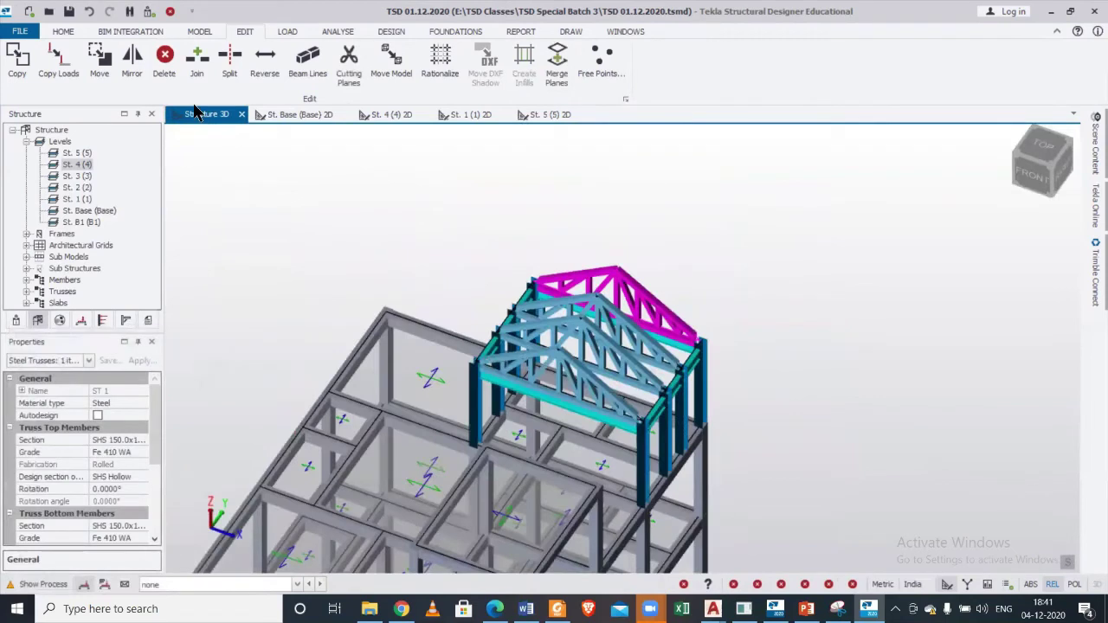
right_click_drag(981, 450, 876, 390)
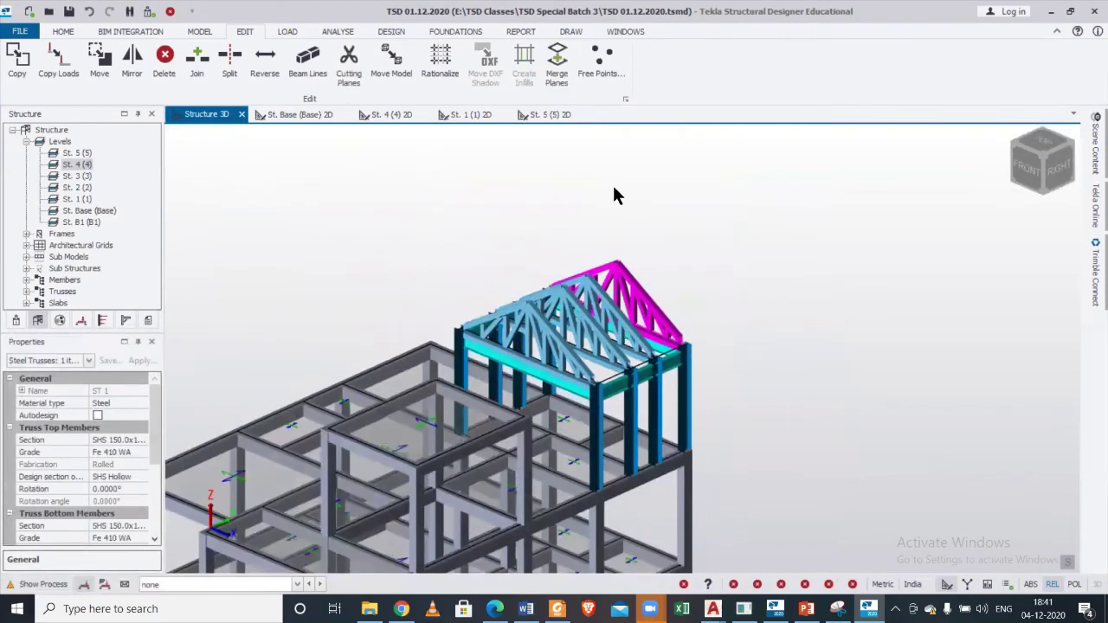
Create a roof panel over the truss slope on the grid 16 side, from the eave corners to the ridge points at grids 1 and 8.
left_click(199, 33)
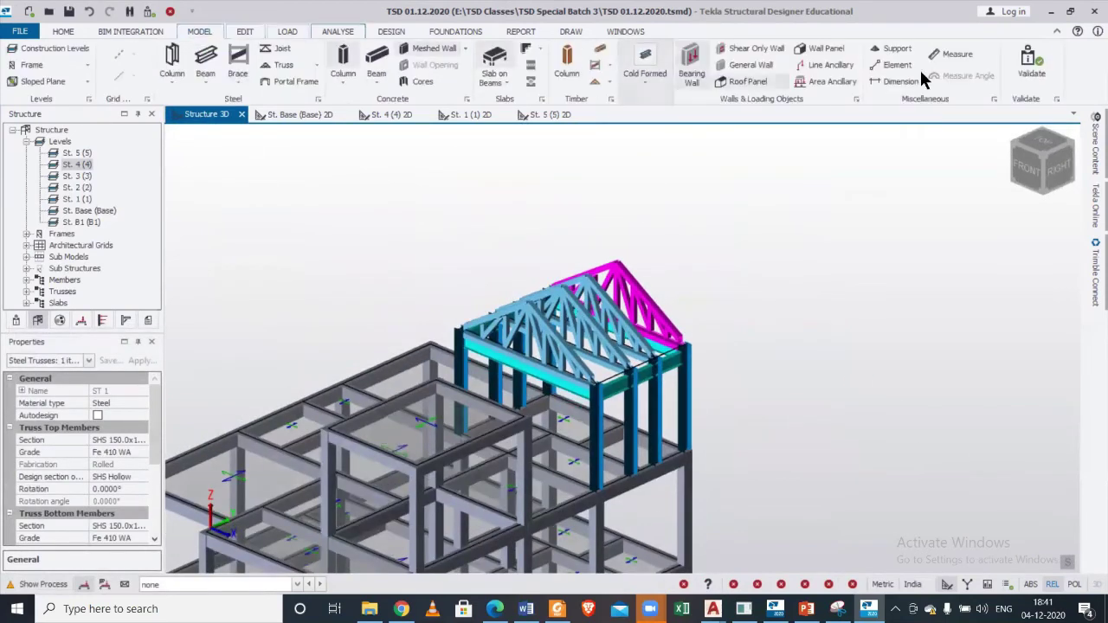
left_click(744, 81)
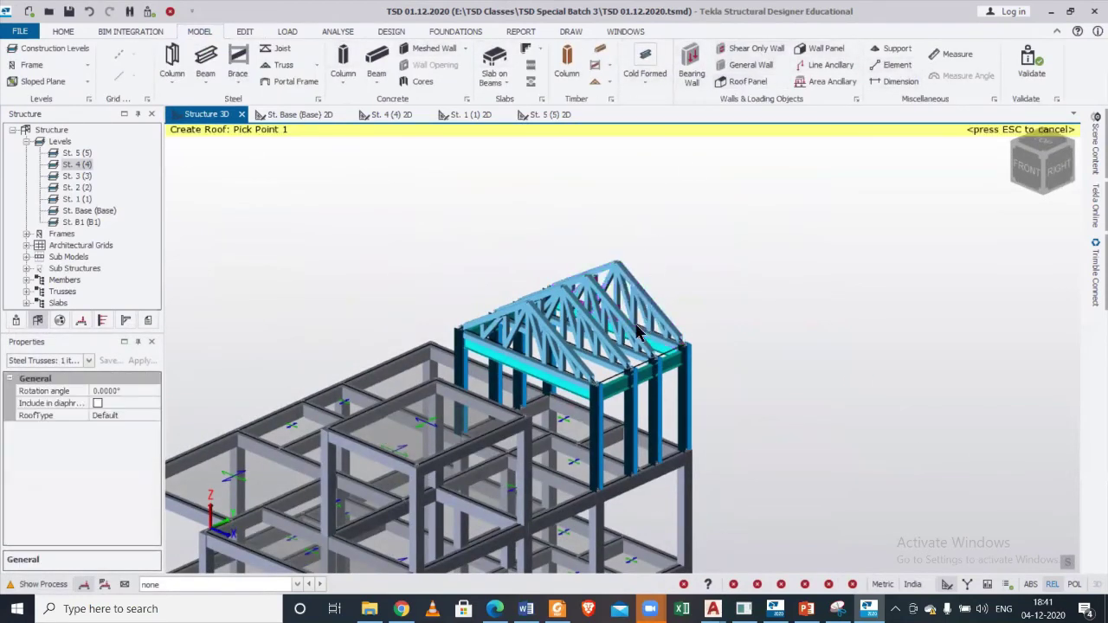
left_click(692, 346)
left_click(692, 346)
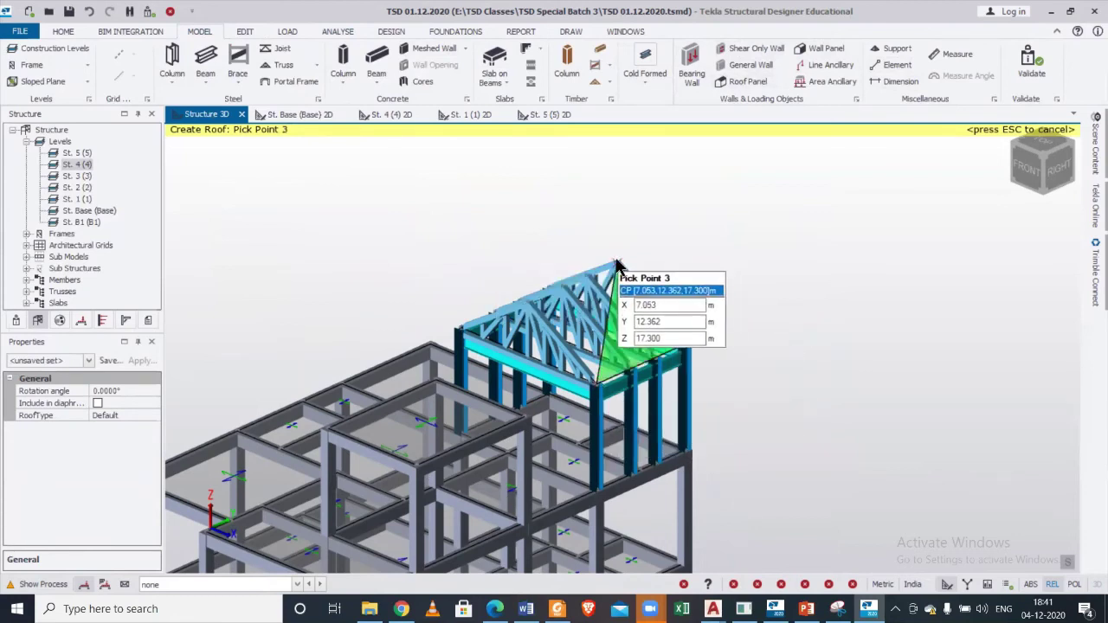
left_click(617, 262)
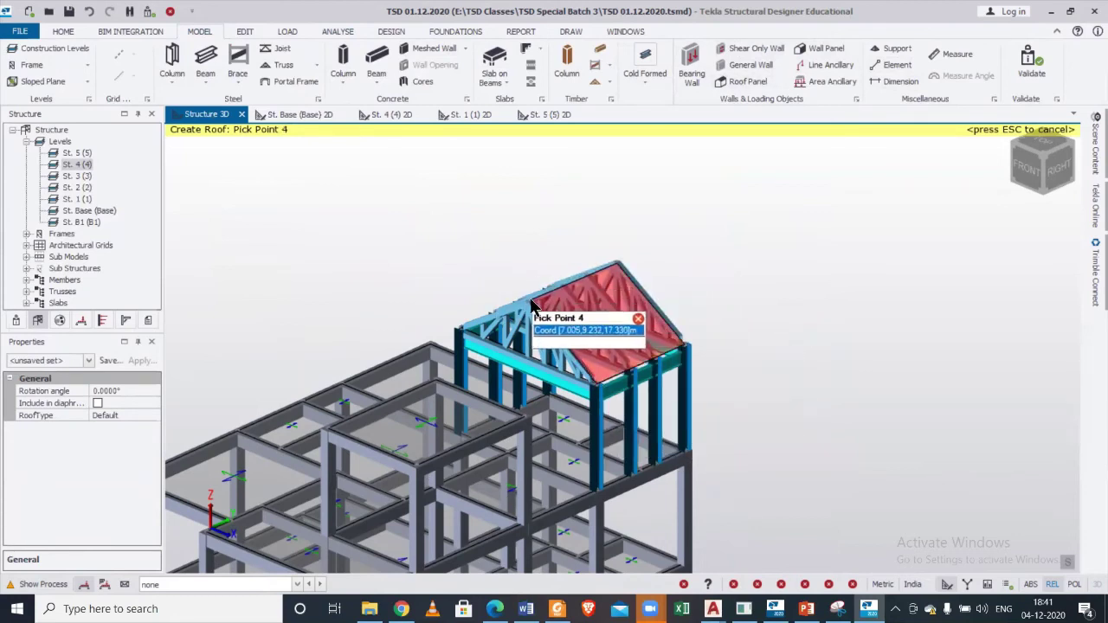
middle_click_drag(563, 297, 541, 416)
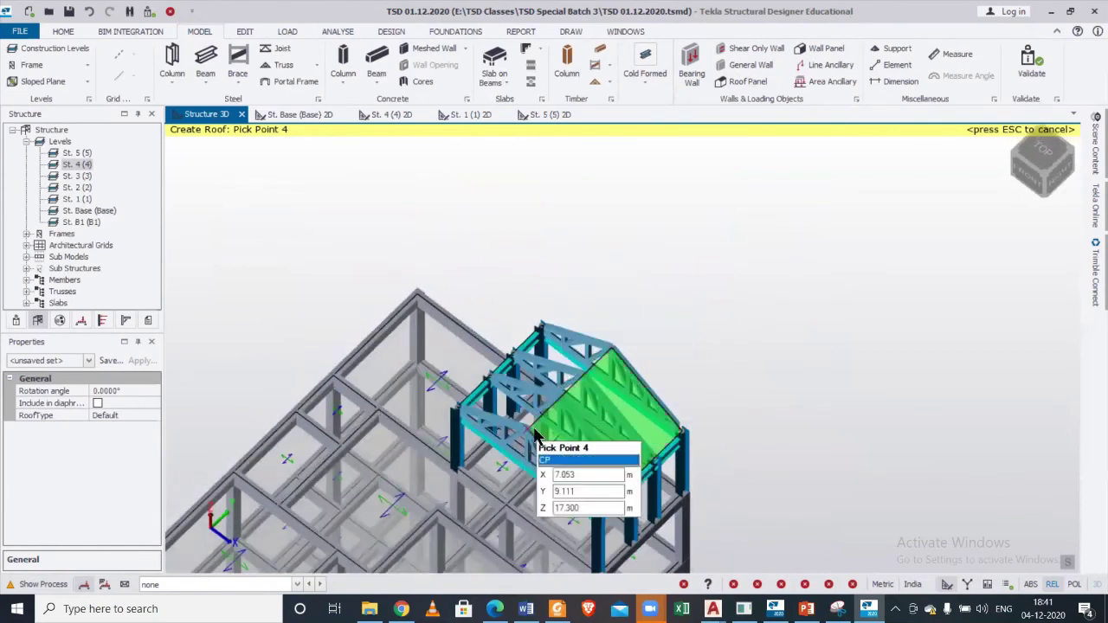
left_click(531, 430)
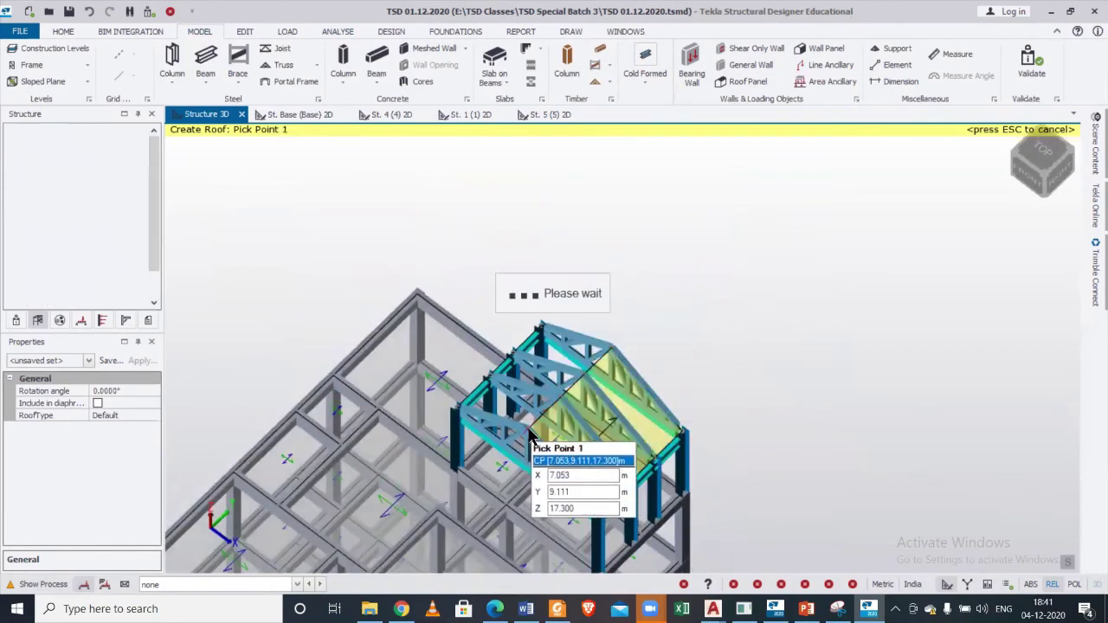
Create a second roof panel over the opposite truss slope, from the ridge to the grid 3 eave between grids 1 and 8.
left_click(539, 331)
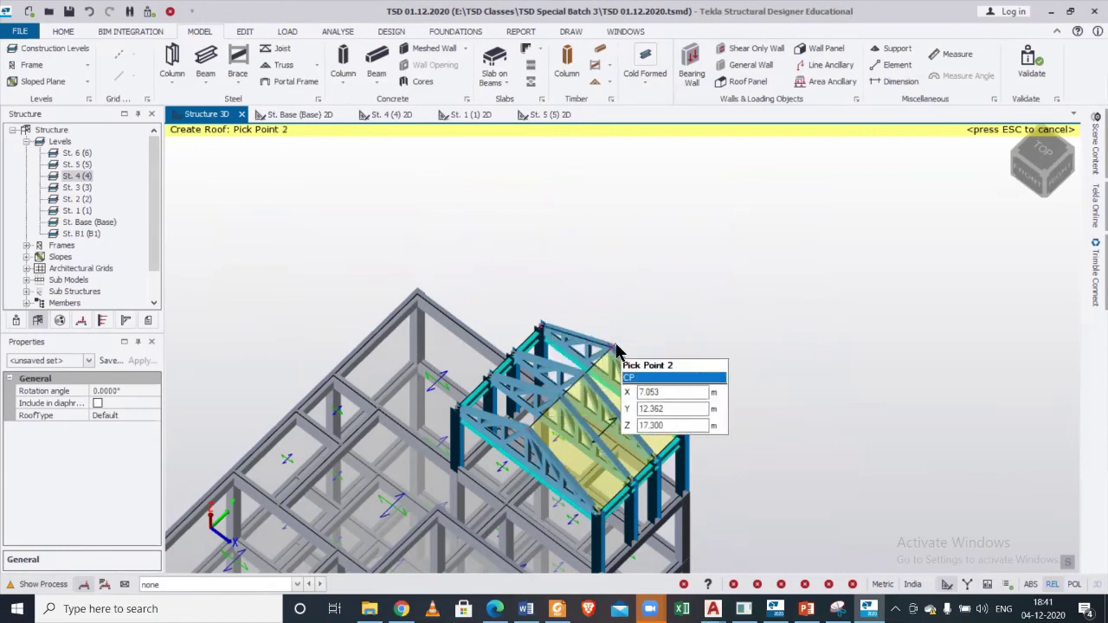
left_click(582, 366)
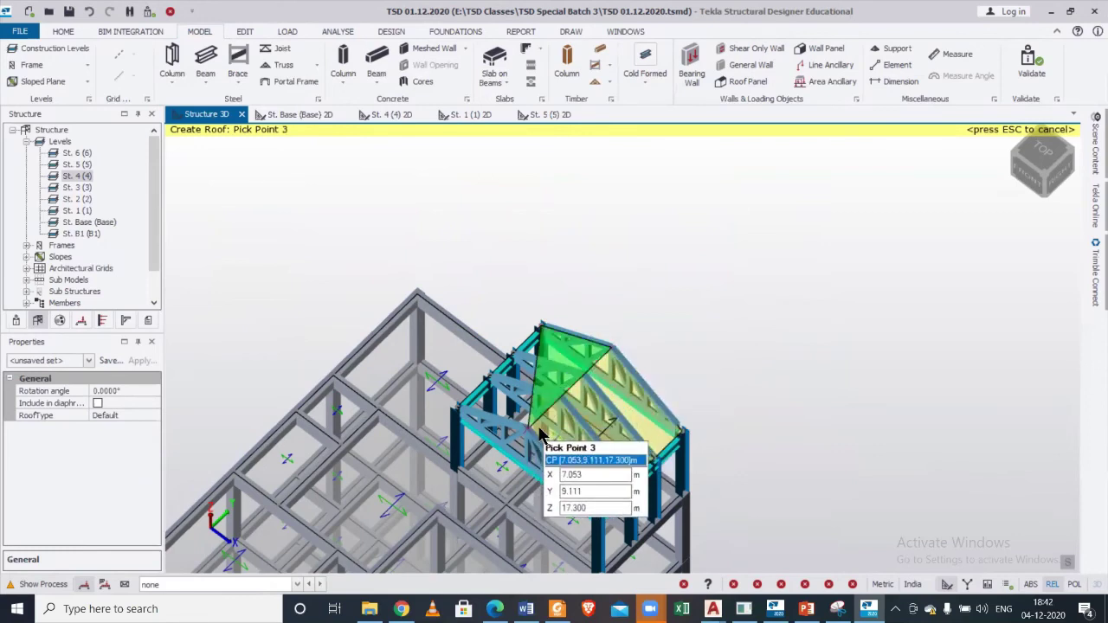
left_click(535, 433)
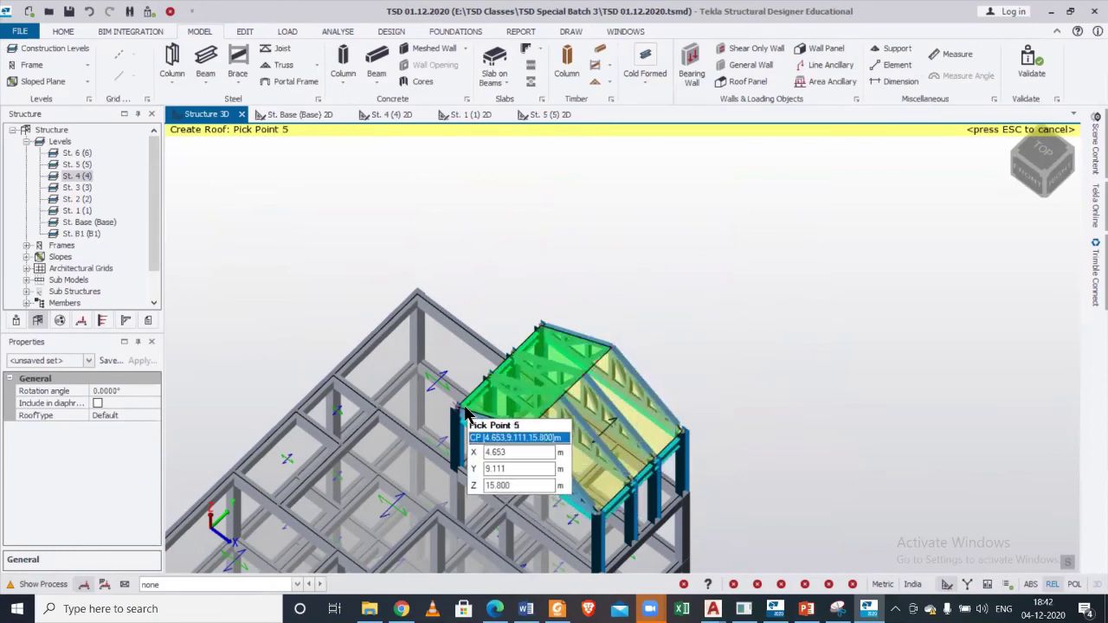
left_click(509, 406)
middle_click_drag(509, 406, 742, 317)
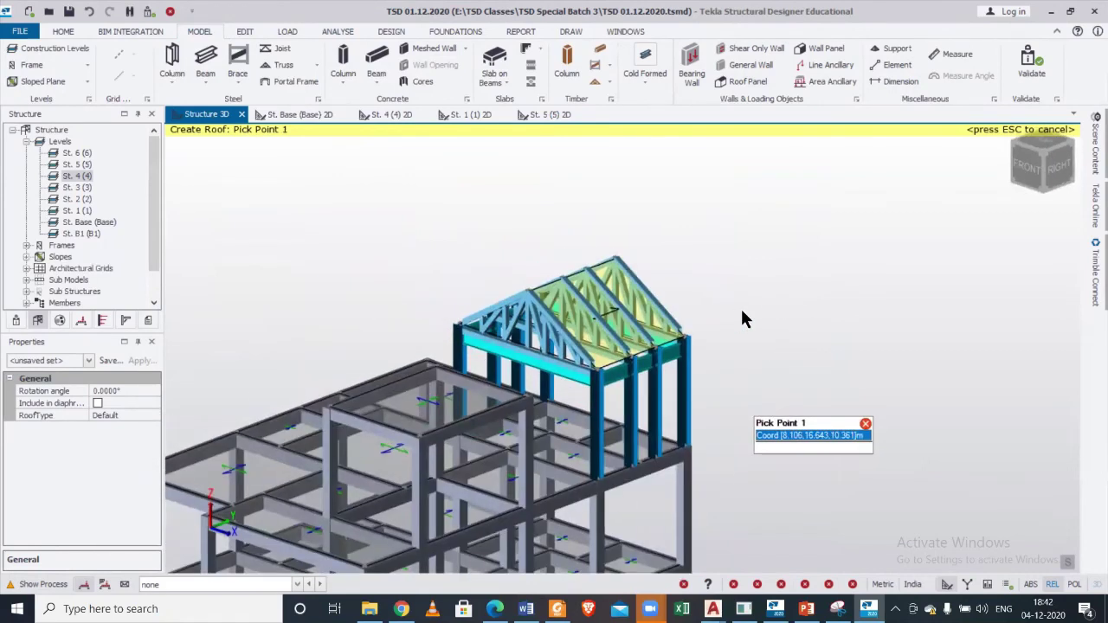
Validate the model and examine the member collision errors among the rooftop steel beams.
left_click(148, 11)
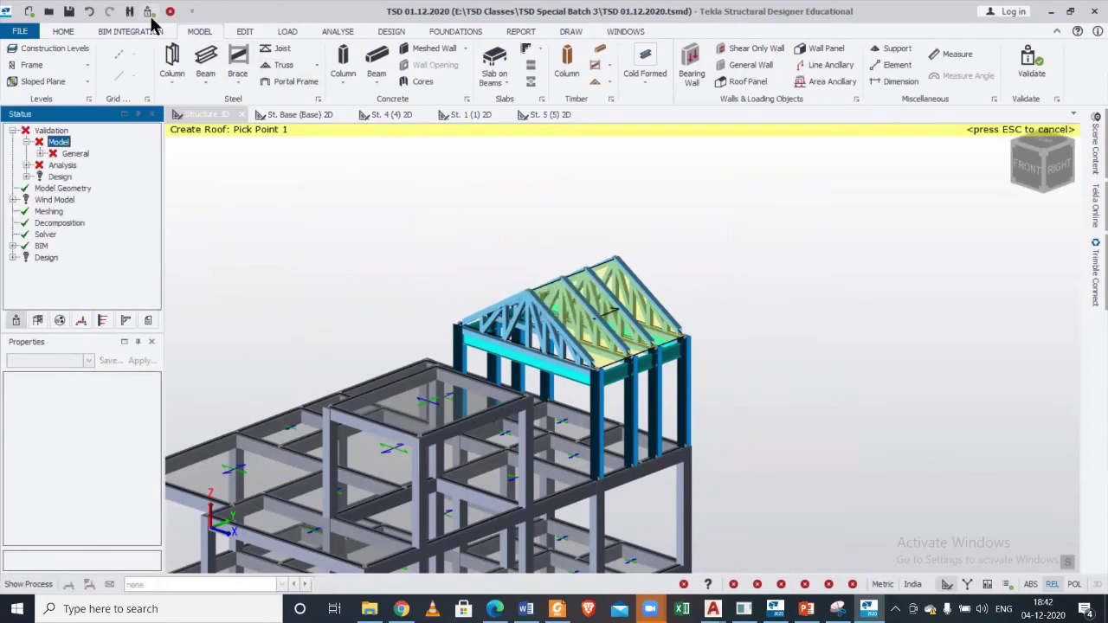
left_click(41, 154)
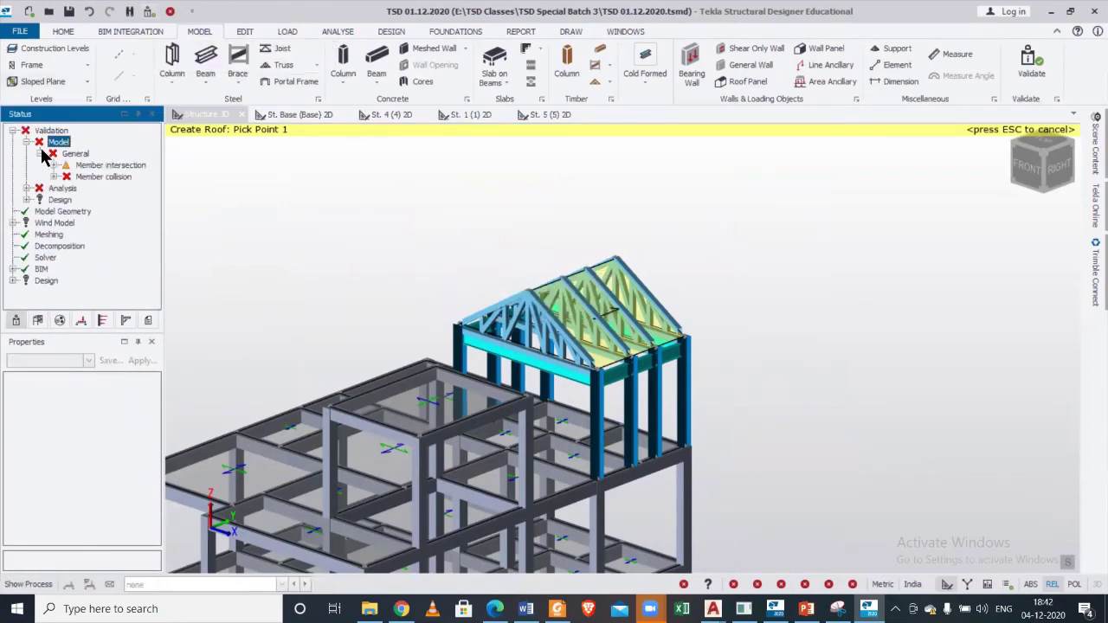
left_click(52, 176)
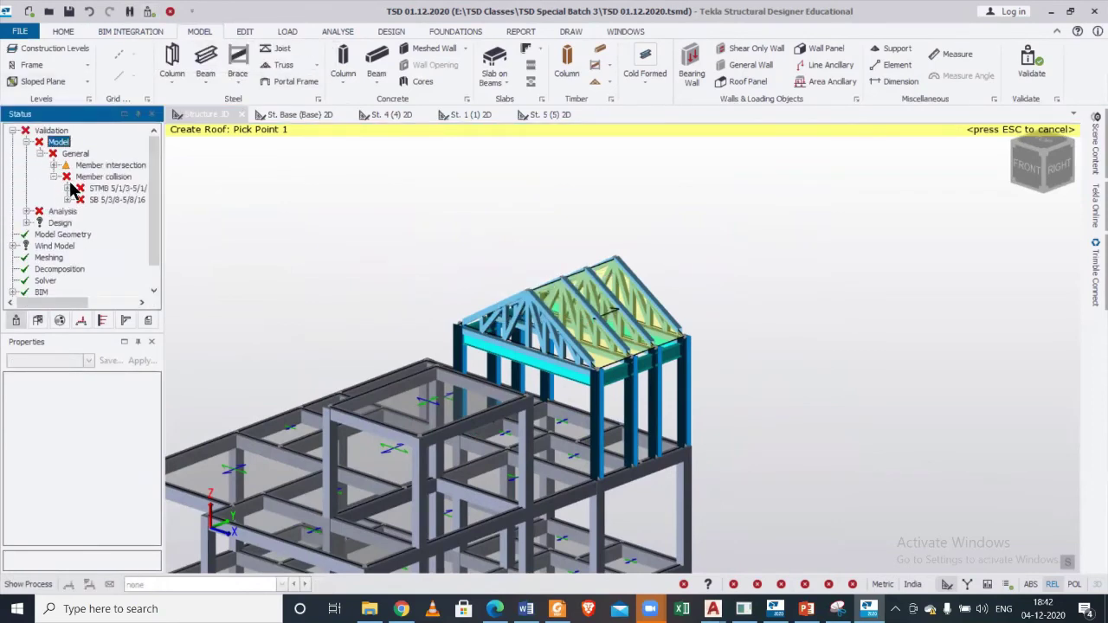
left_click(27, 211)
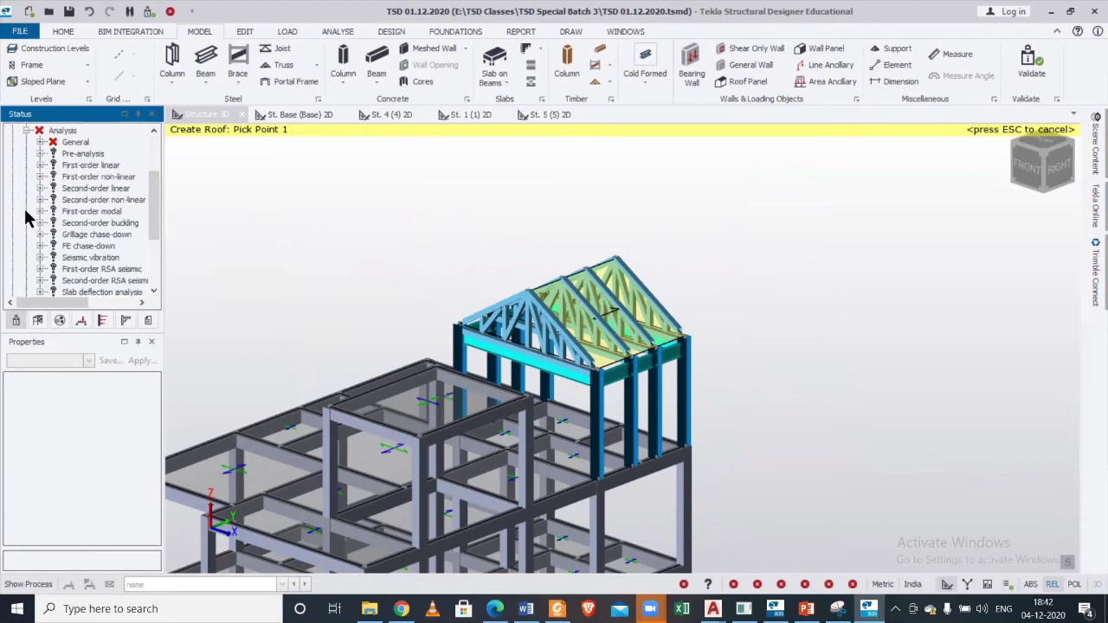
left_click(38, 142)
left_click(27, 130)
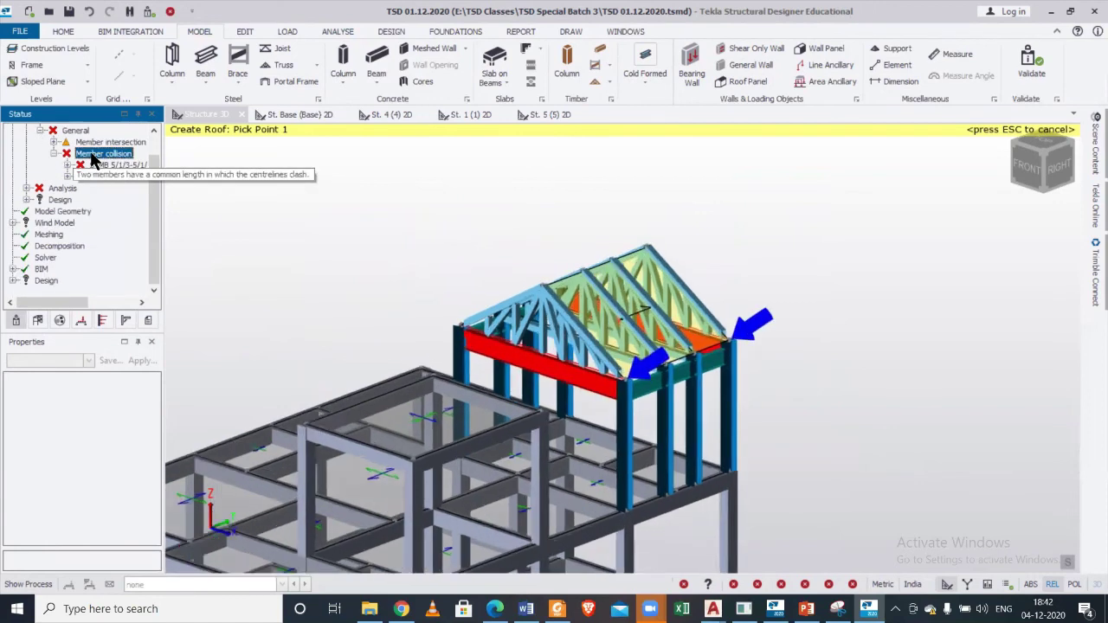
Delete the two steel beams SB 5/3/8-5/8/16 and SB 5/1/3-5/1/16 that collide with the end trusses.
key("Escape")
left_click(586, 396)
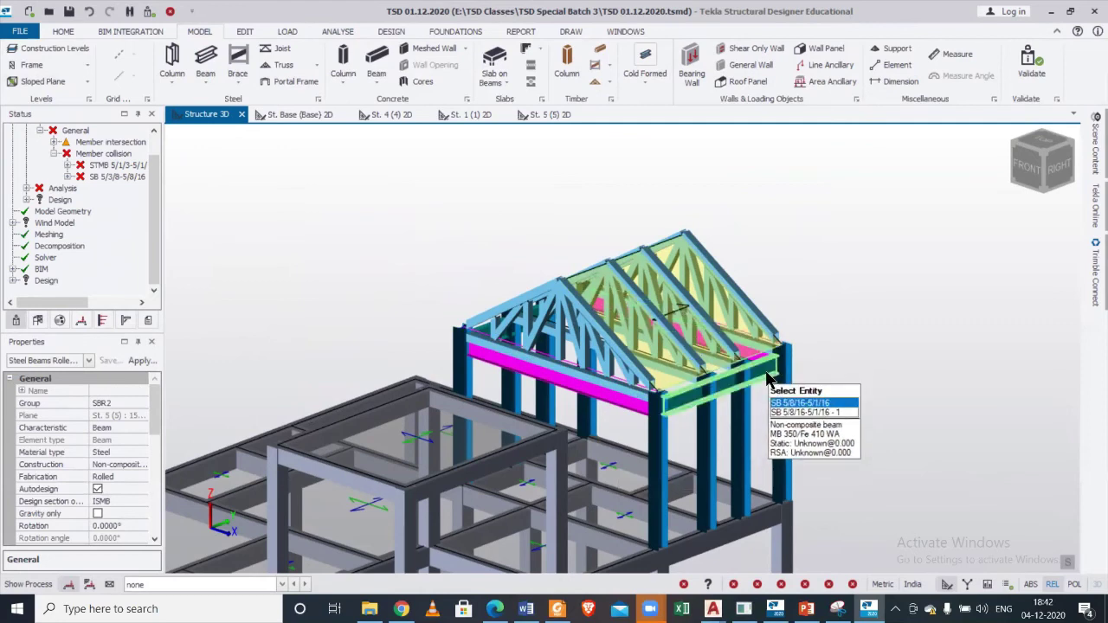
key("Delete")
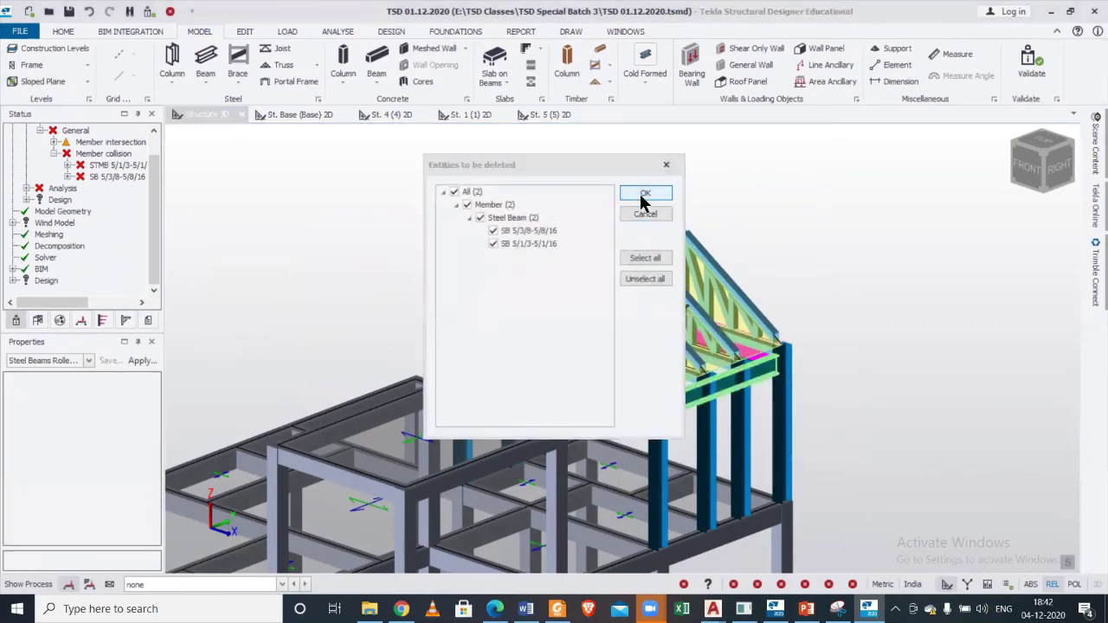
left_click(645, 196)
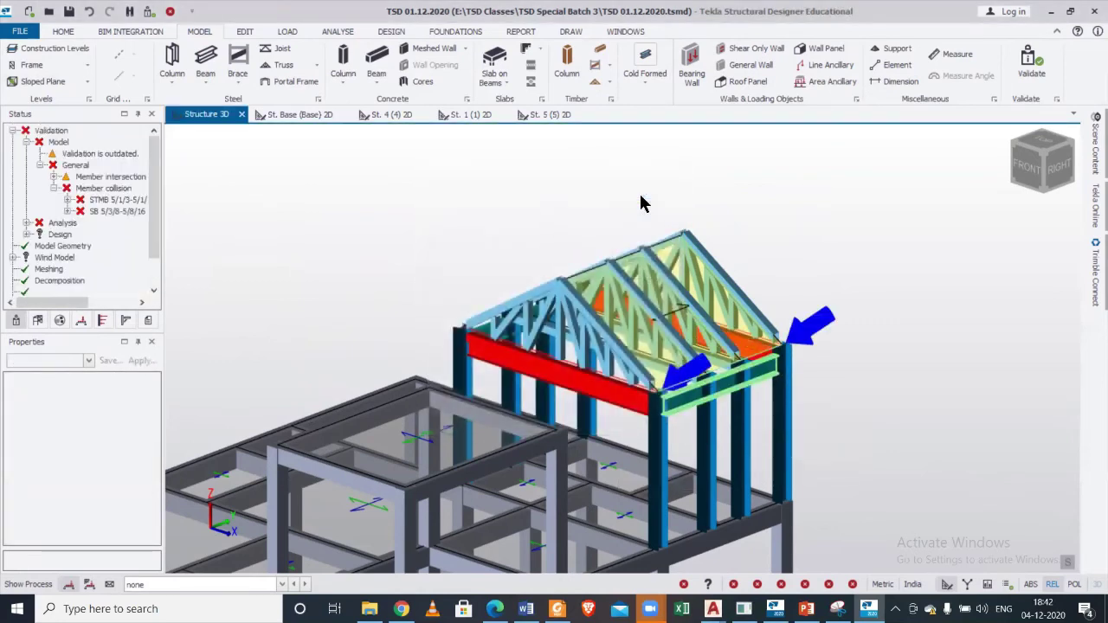
Revalidate the model and inspect the member intersection warnings on the rooftop steel columns.
left_click(149, 11)
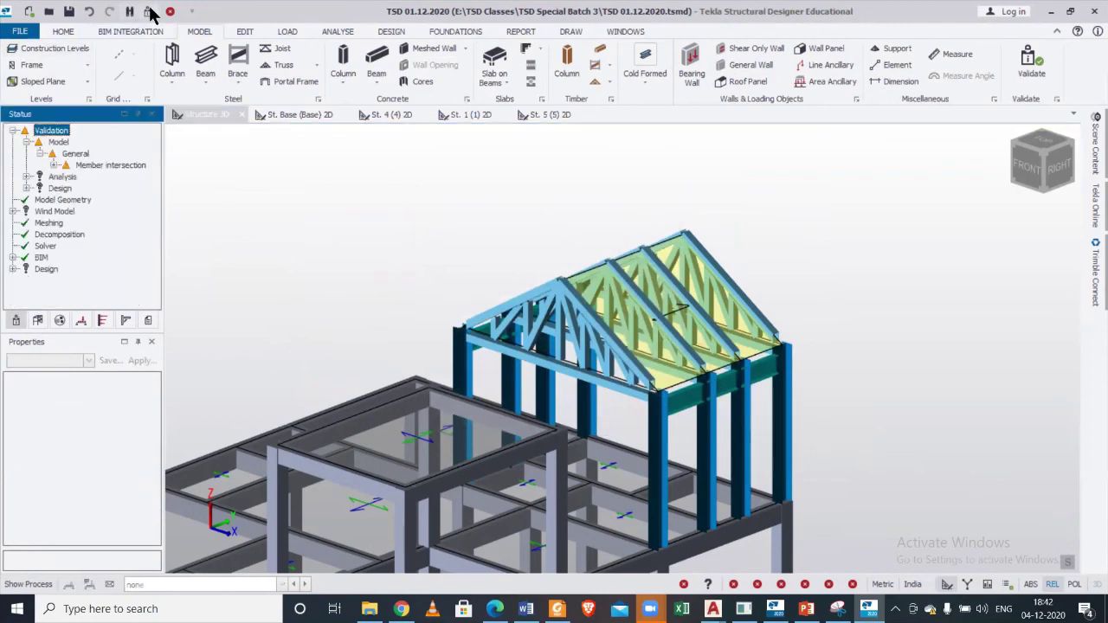
left_click(53, 166)
left_click(90, 176)
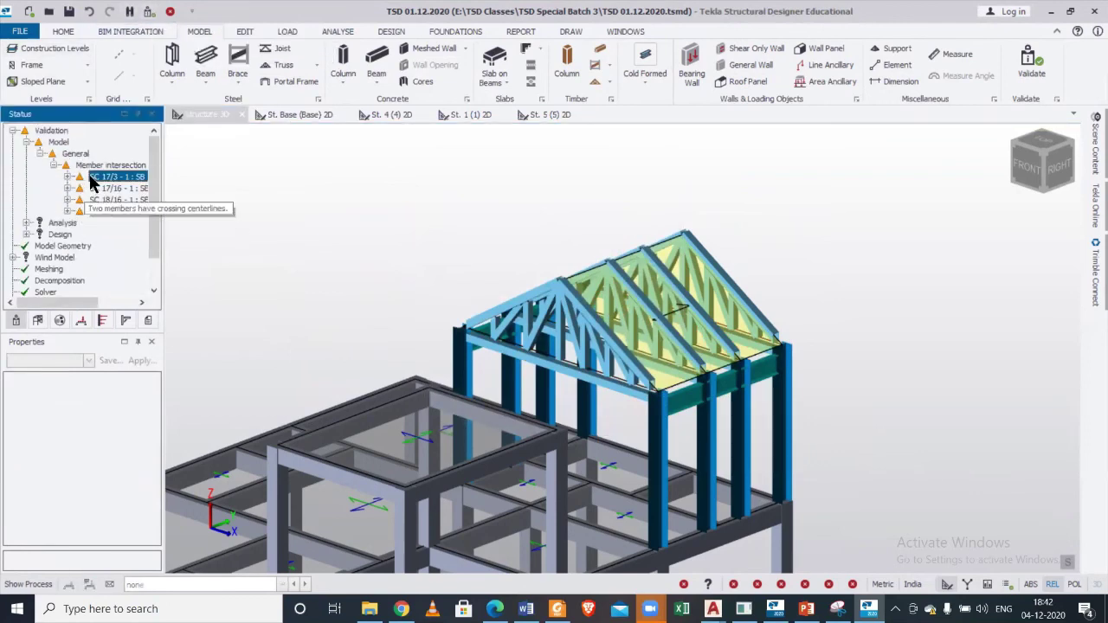
right_click_drag(314, 273, 749, 294)
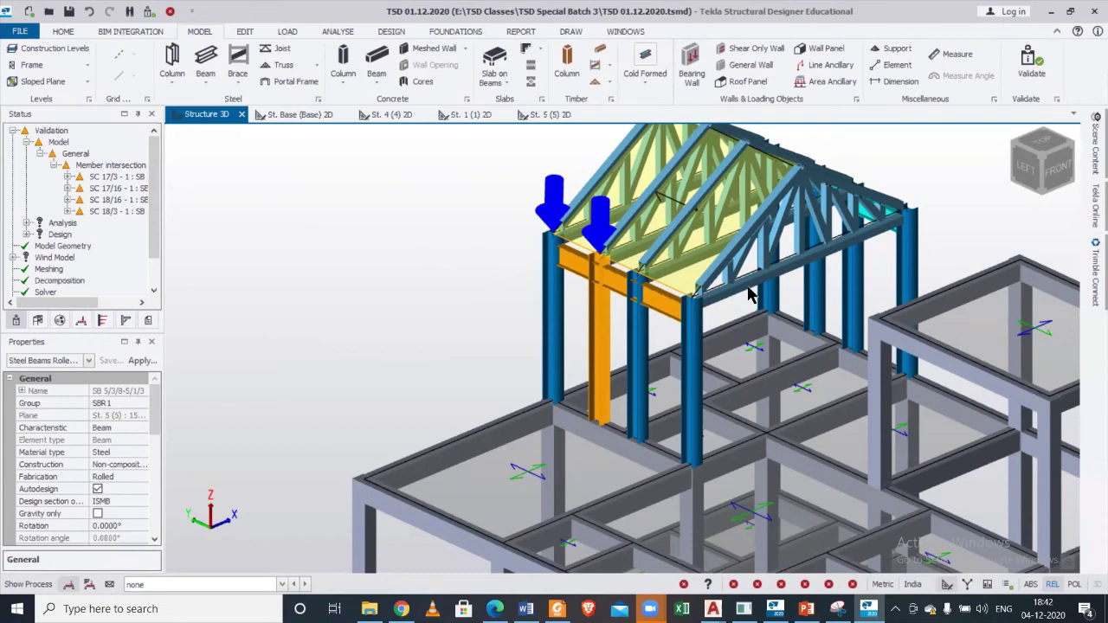
Delete the four intermediate rooftop steel columns SC 17/3, SC 18/3, SC 17/16 and SC 18/16.
key("Escape")
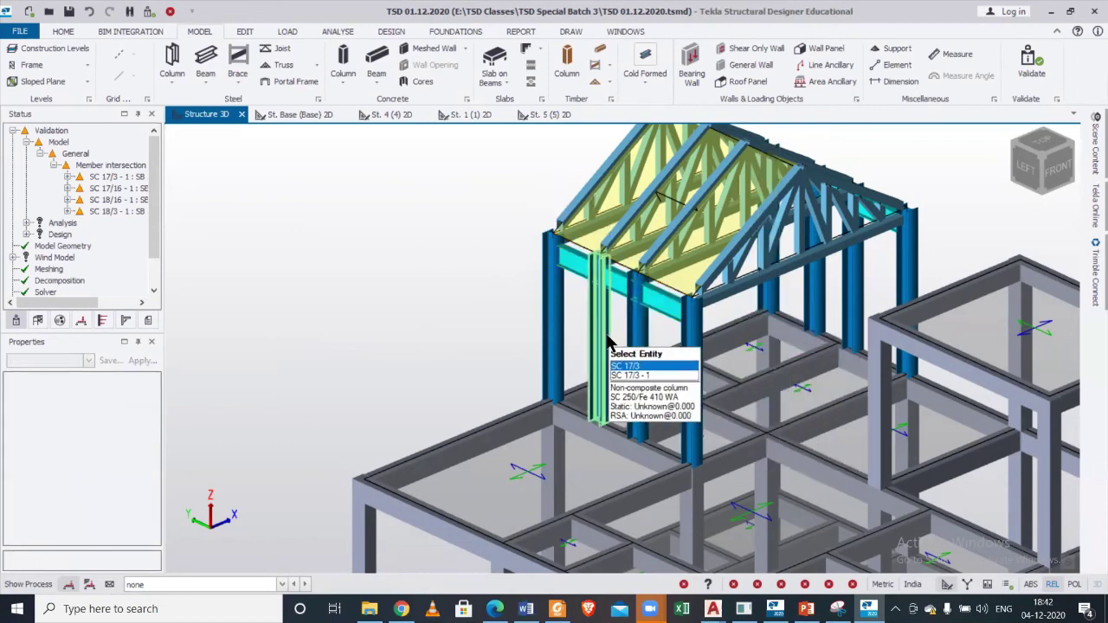
left_click(599, 346)
left_click(634, 366)
left_click(814, 319)
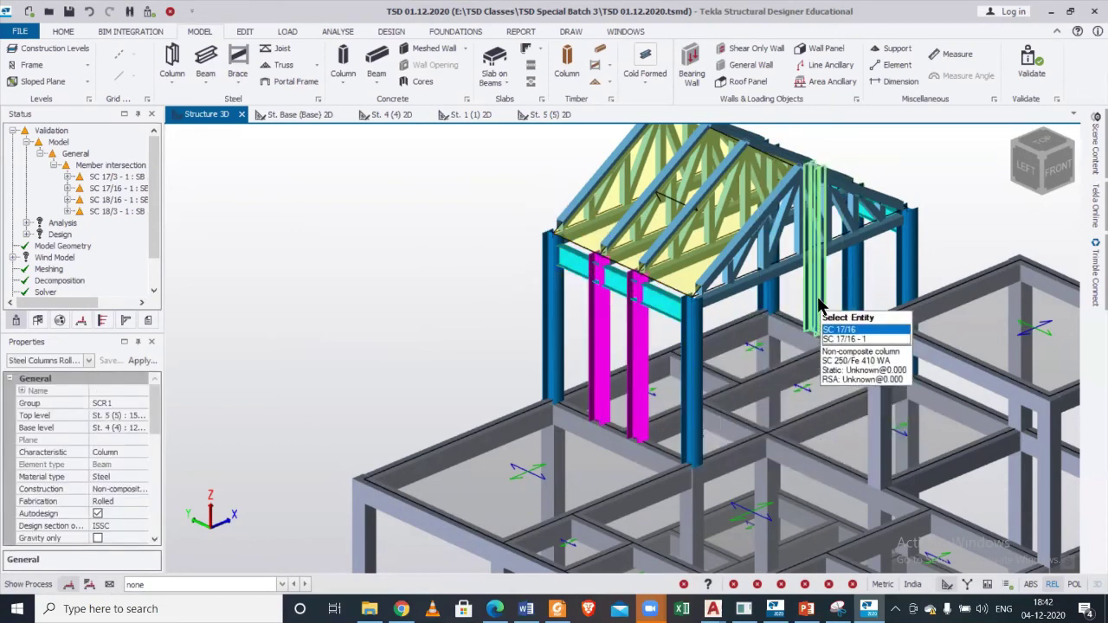
left_click(800, 355)
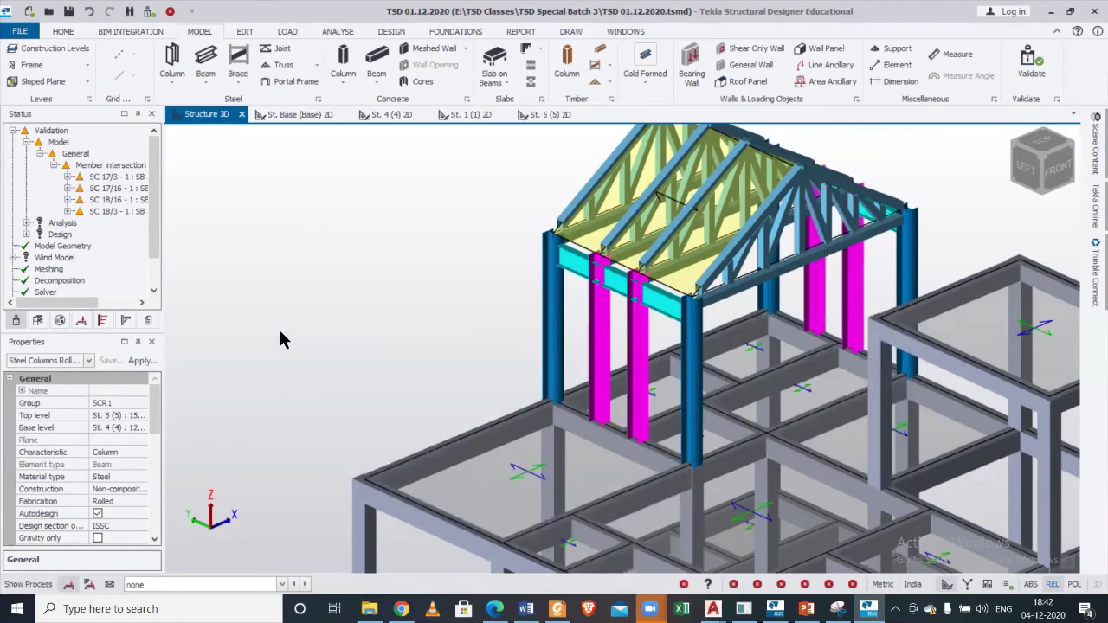
key("Delete")
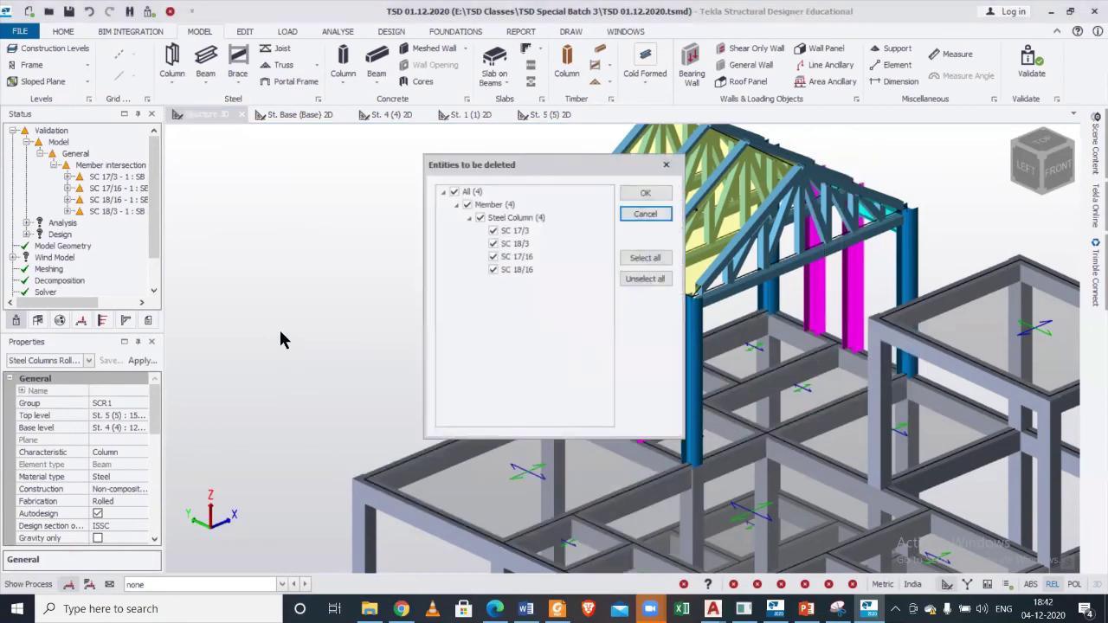
left_click(645, 193)
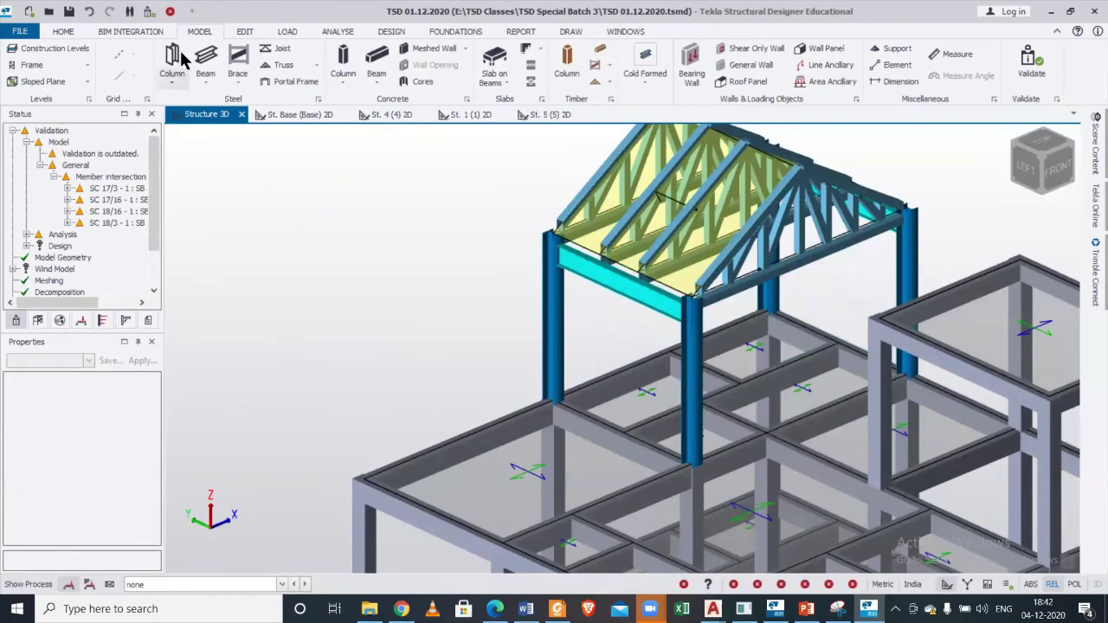
Validate the model again and check the rooftop frame without its intermediate columns.
left_click(149, 11)
right_click_drag(348, 148, 212, 223)
scroll(471, 305, "down", 3)
right_click_drag(657, 340, 795, 457)
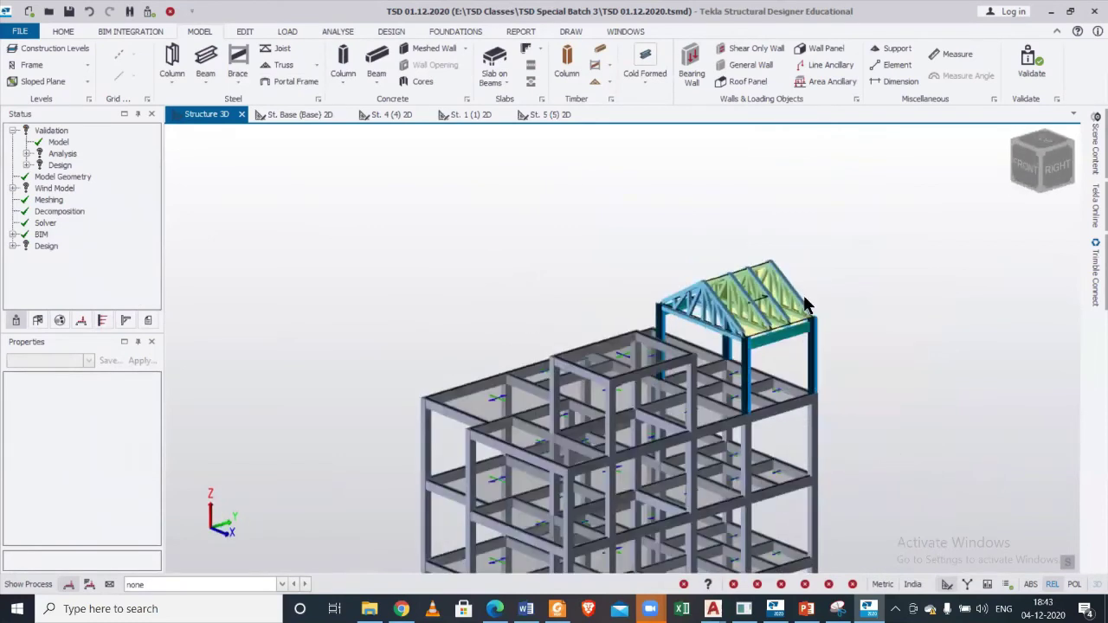
scroll(805, 303, "up", 3)
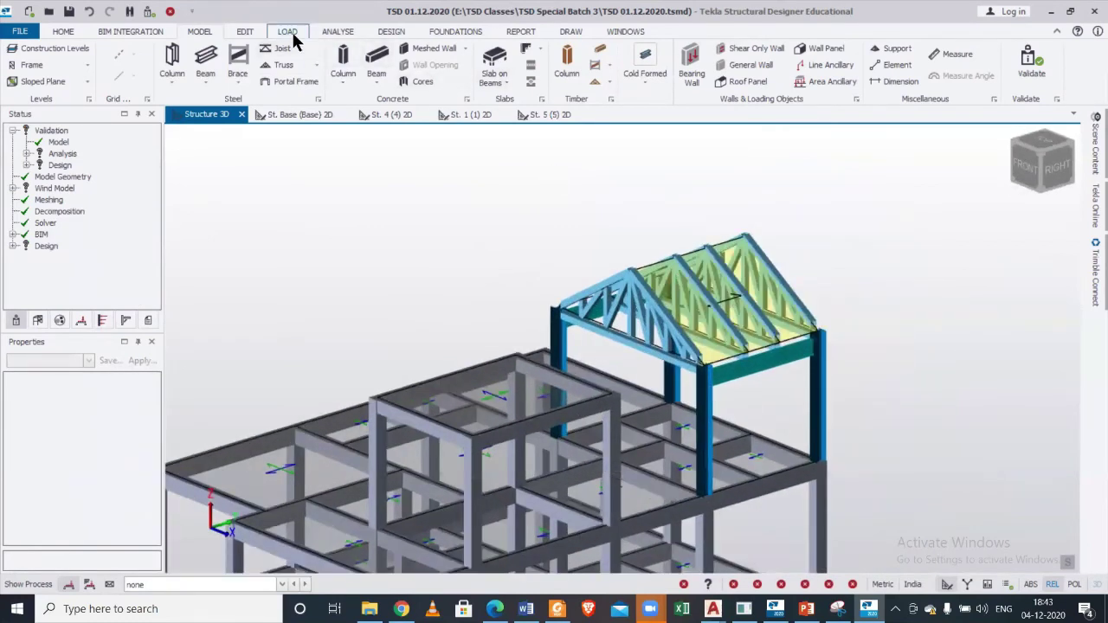
Apply an area load of 2 to both pitched roof panels in the 4 Imposed loadcase.
left_click(288, 32)
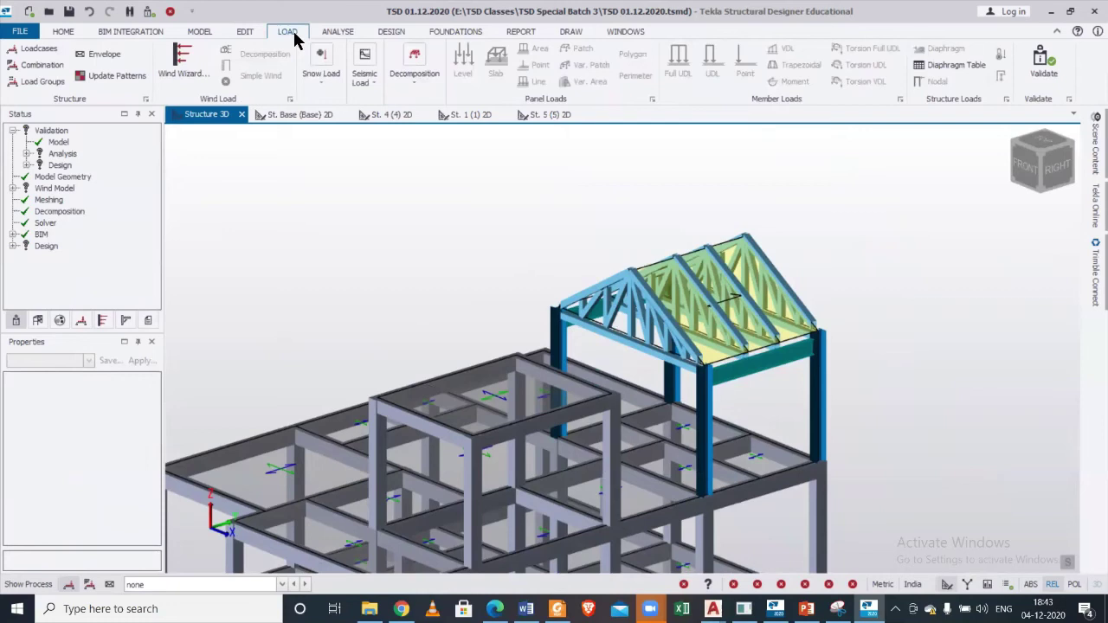
left_click(235, 584)
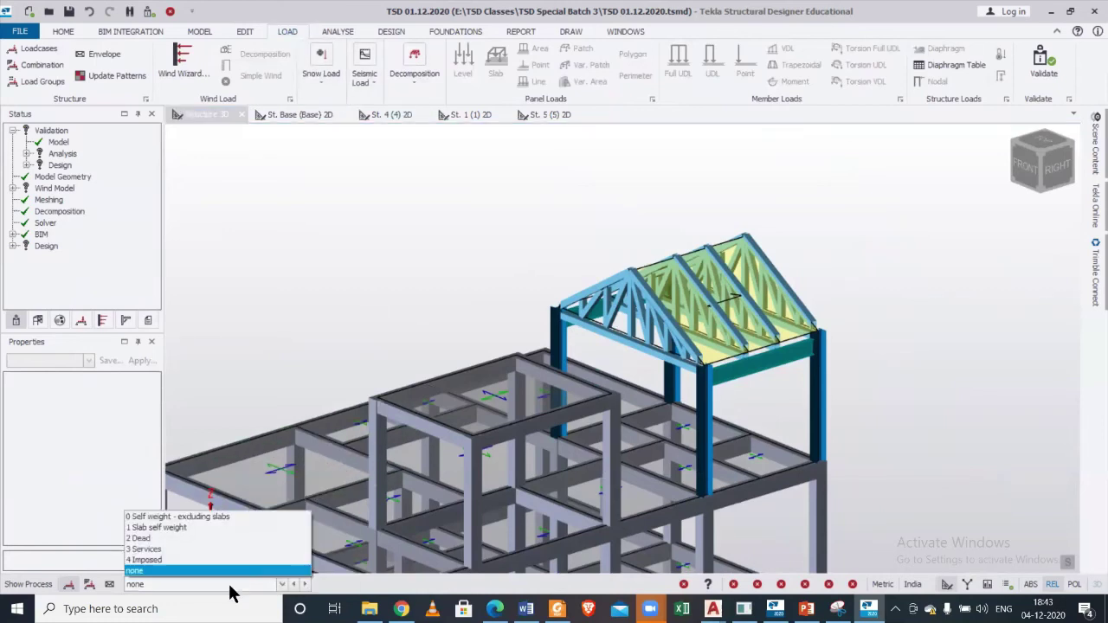
left_click(232, 561)
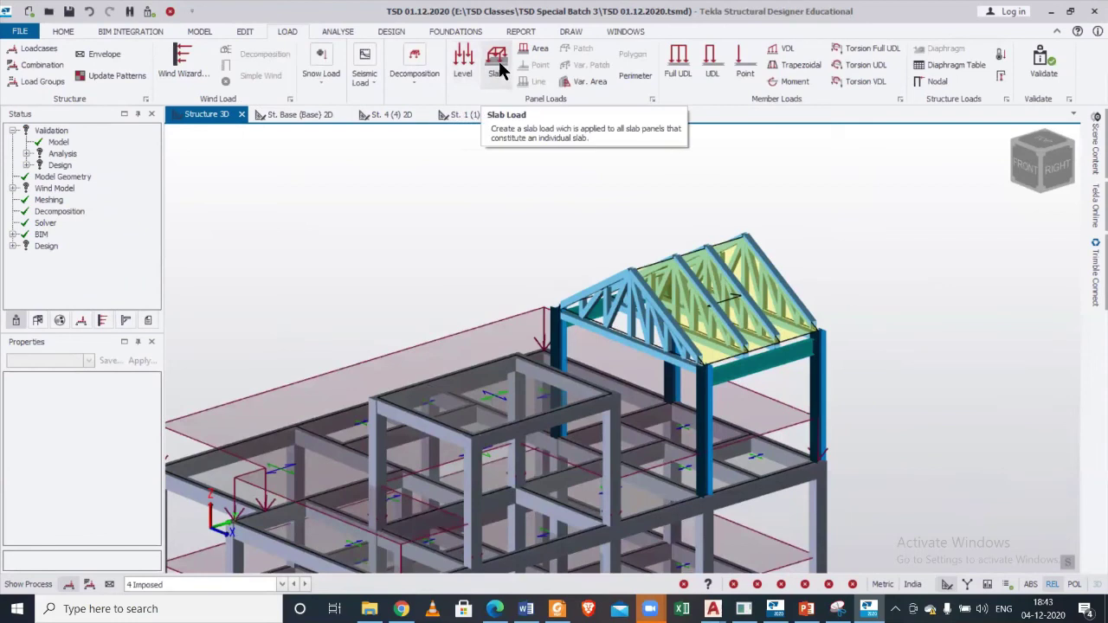
left_click(500, 71)
left_click(539, 49)
left_click(139, 426)
type("2")
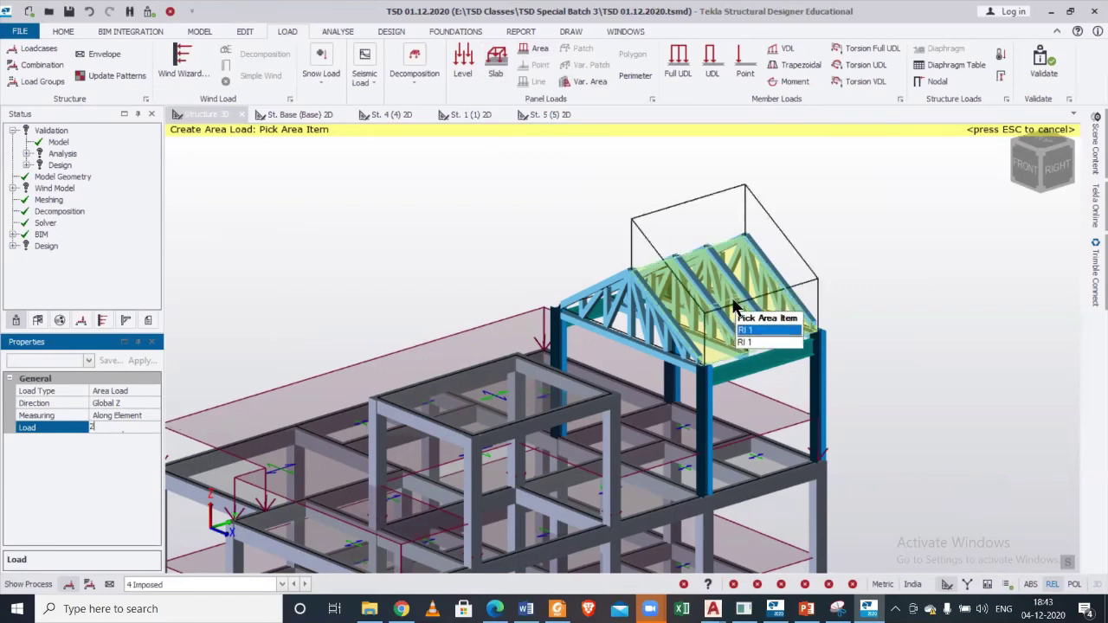
left_click(731, 303)
right_click_drag(589, 306, 691, 299)
right_click_drag(848, 343, 878, 435)
key("Escape")
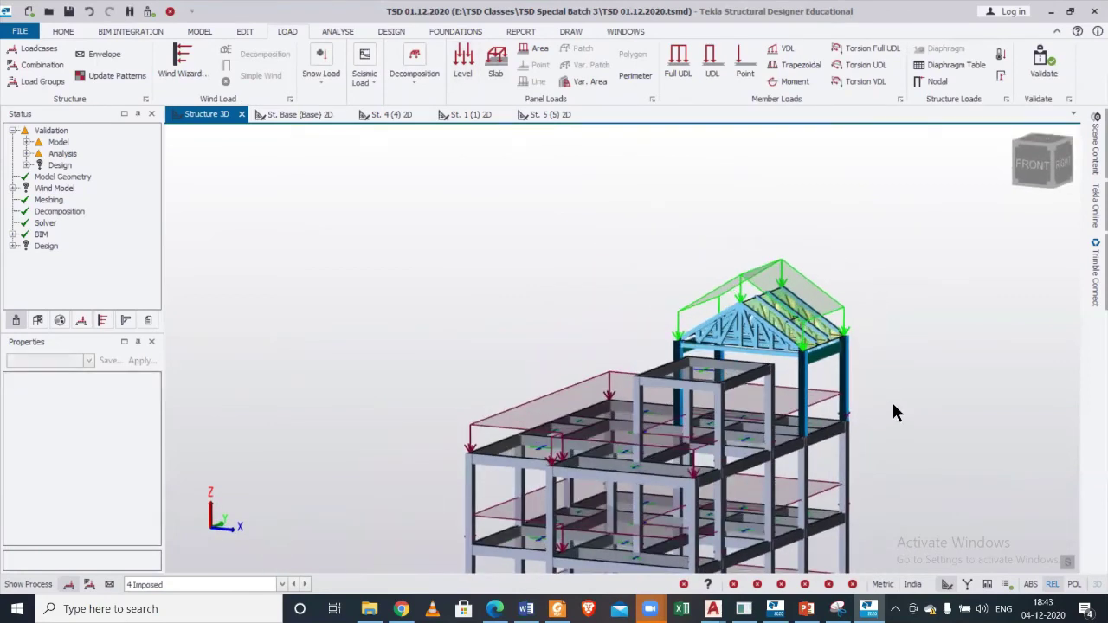
scroll(891, 402, "down", 1)
scroll(894, 405, "up", 4)
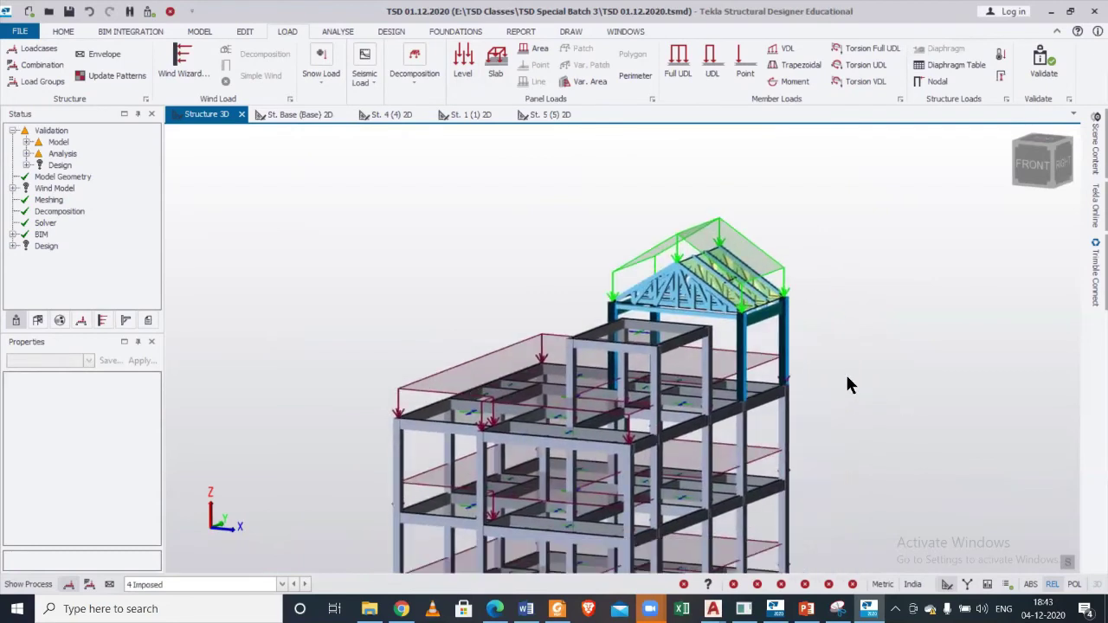
right_click_drag(805, 406, 692, 398)
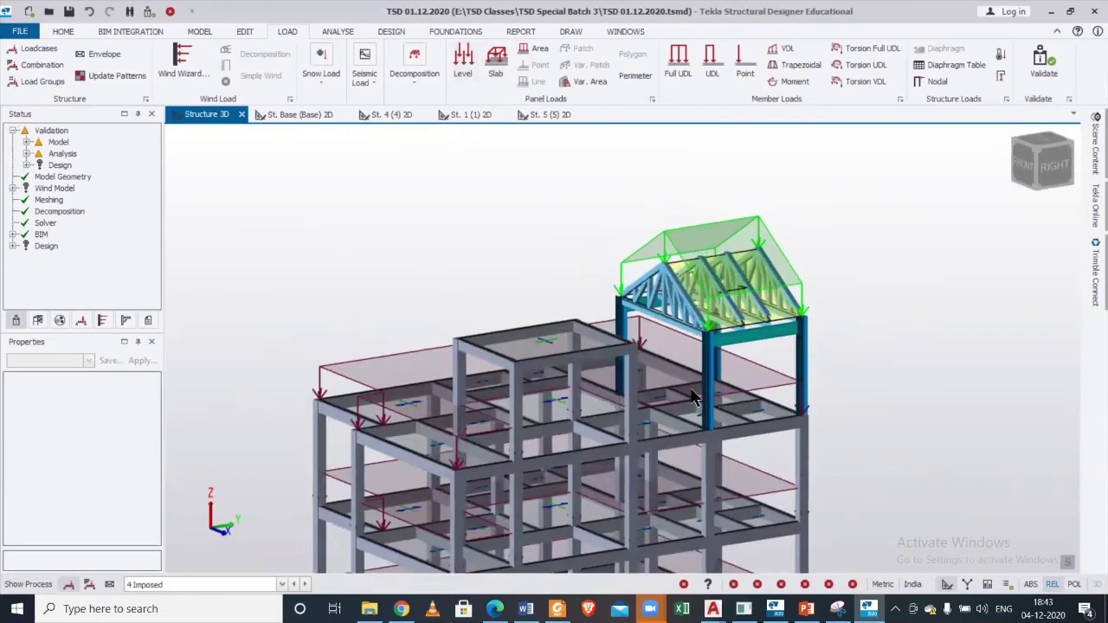
left_click(805, 313)
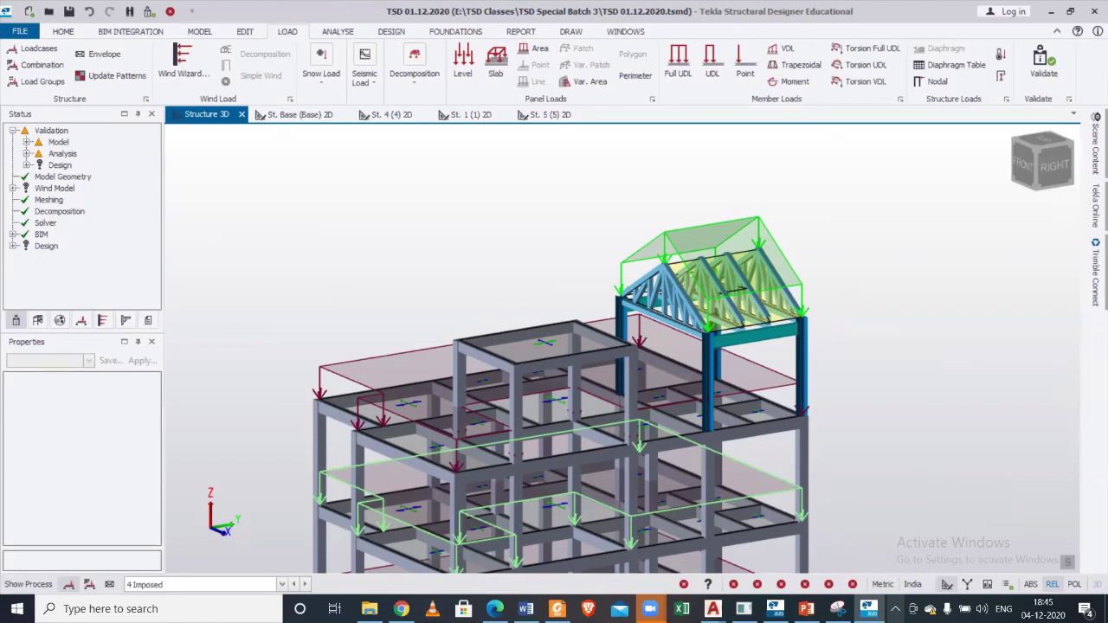
left_click(1050, 12)
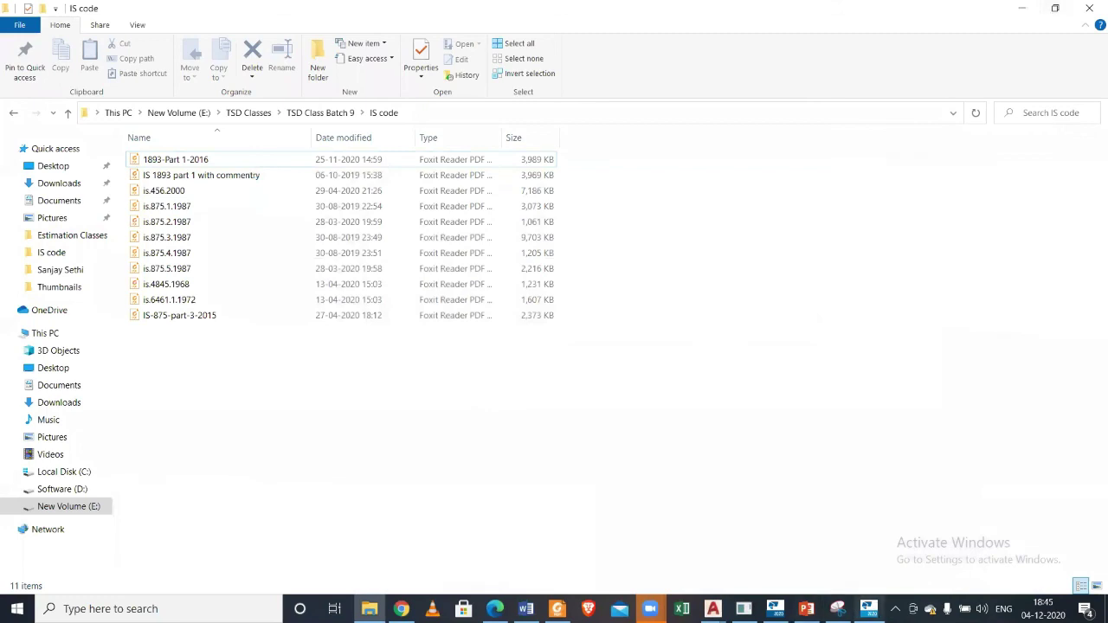
left_click(868, 609)
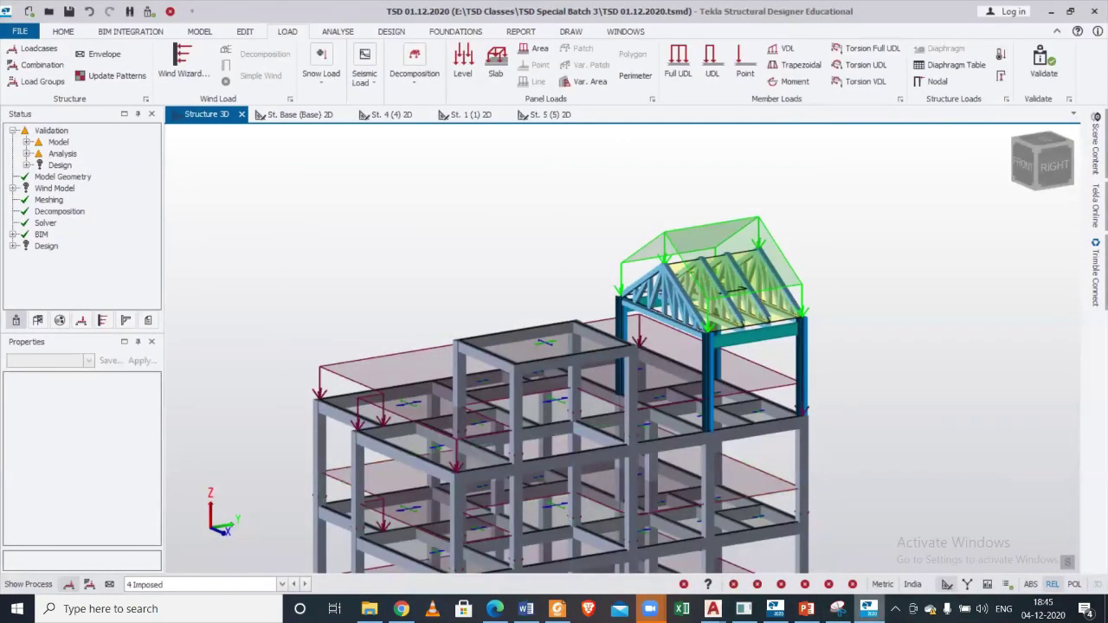
Switch to Tekla Structures, inspect the column's base plate and anchor rods in 3D, and return to Tekla Structural Designer.
left_click(869, 609)
left_click(776, 609)
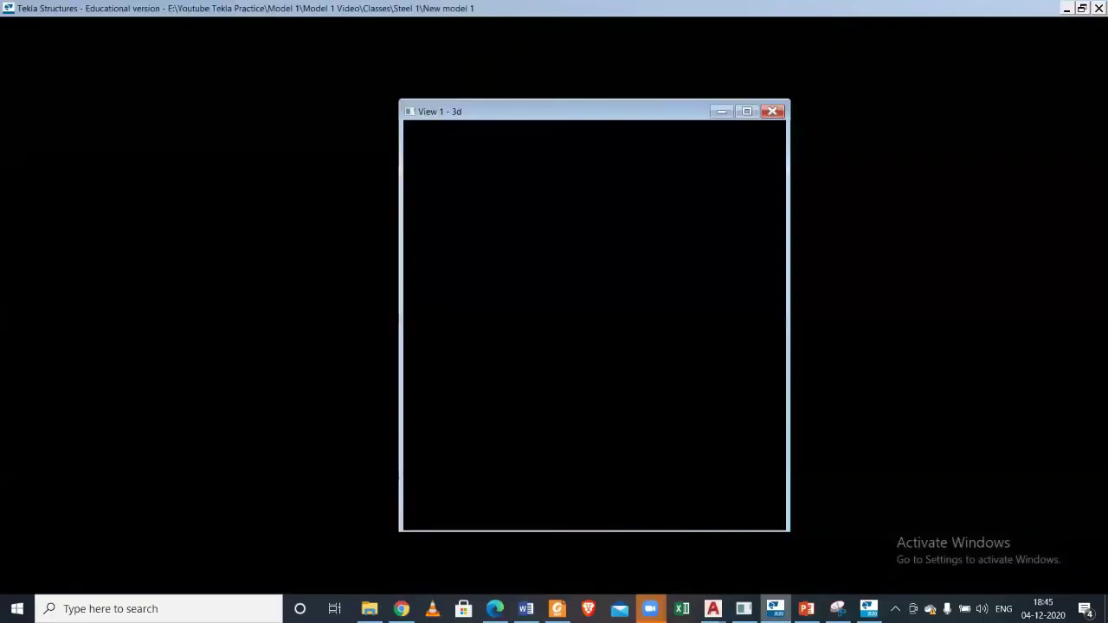
scroll(572, 409, "down", 5)
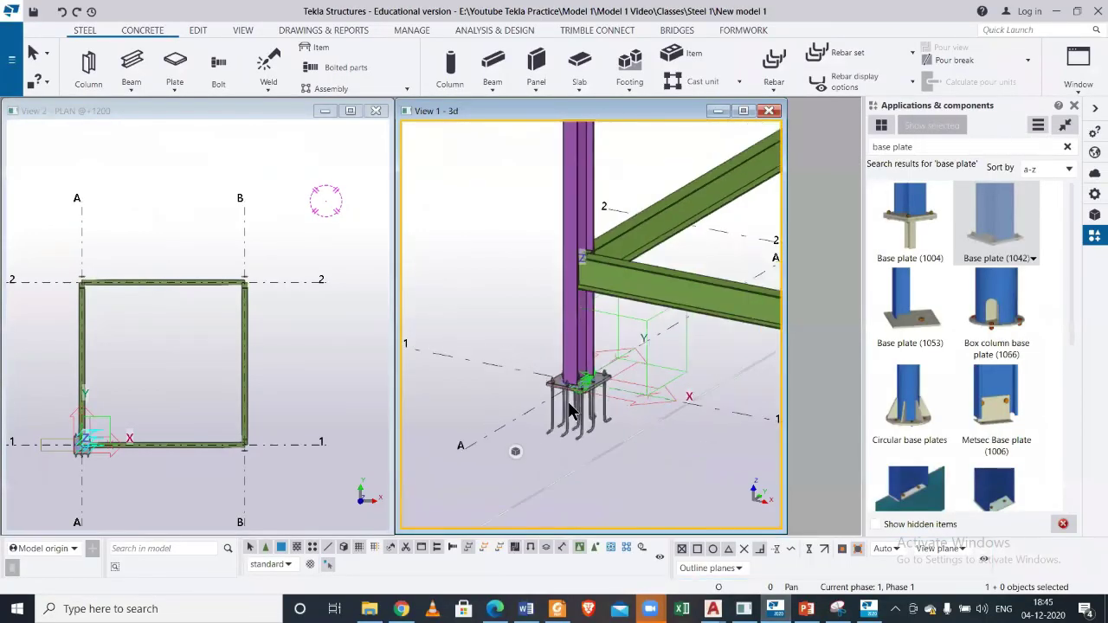
scroll(571, 408, "up", 2)
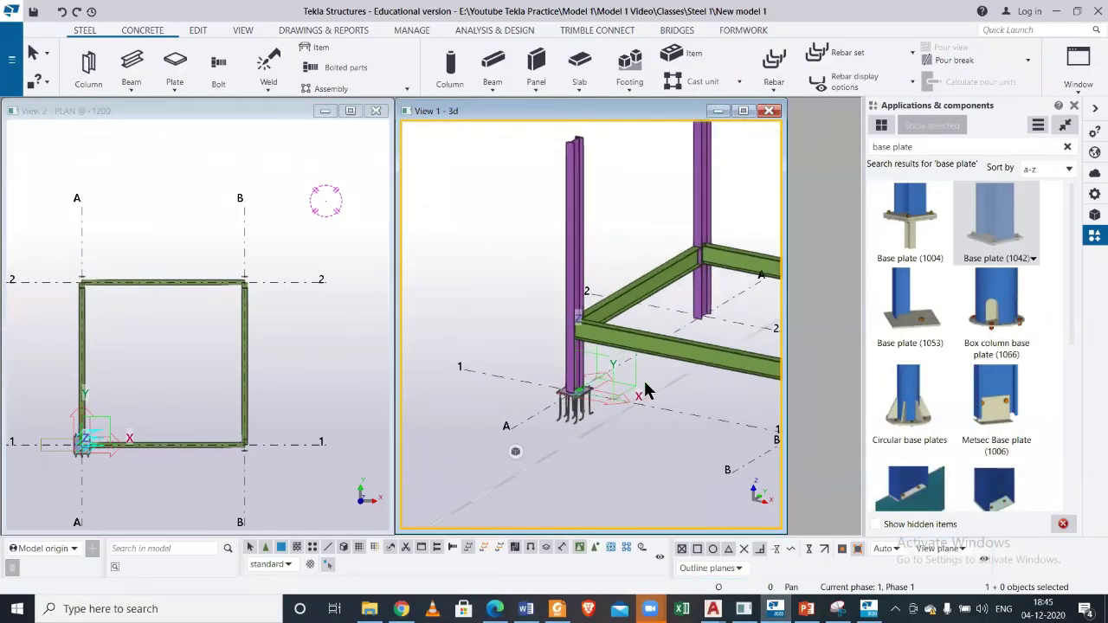
scroll(649, 389, "down", 1)
middle_click_drag(655, 382, 600, 426)
left_click(871, 608)
Examine the loaded roof, its trusses and supporting columns, and the whole building from several angles in the structure's 3D view.
scroll(794, 430, "down", 2)
mouse_move(852, 430)
right_mouse_down()
mouse_move(923, 447)
mouse_move(898, 421)
mouse_move(850, 432)
right_mouse_up()
scroll(843, 356, "up", 2)
right_click_drag(892, 374, 968, 396)
scroll(831, 355, "up", 2)
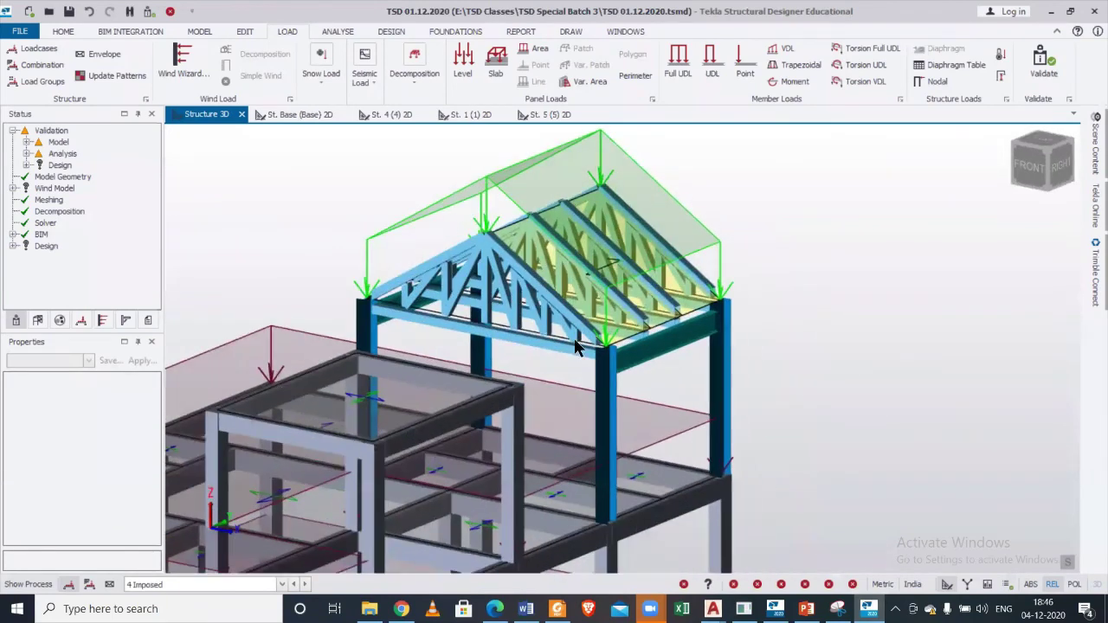
right_click_drag(821, 451, 770, 438)
scroll(771, 438, "down", 3)
scroll(791, 502, "down", 2)
scroll(787, 354, "down", 3)
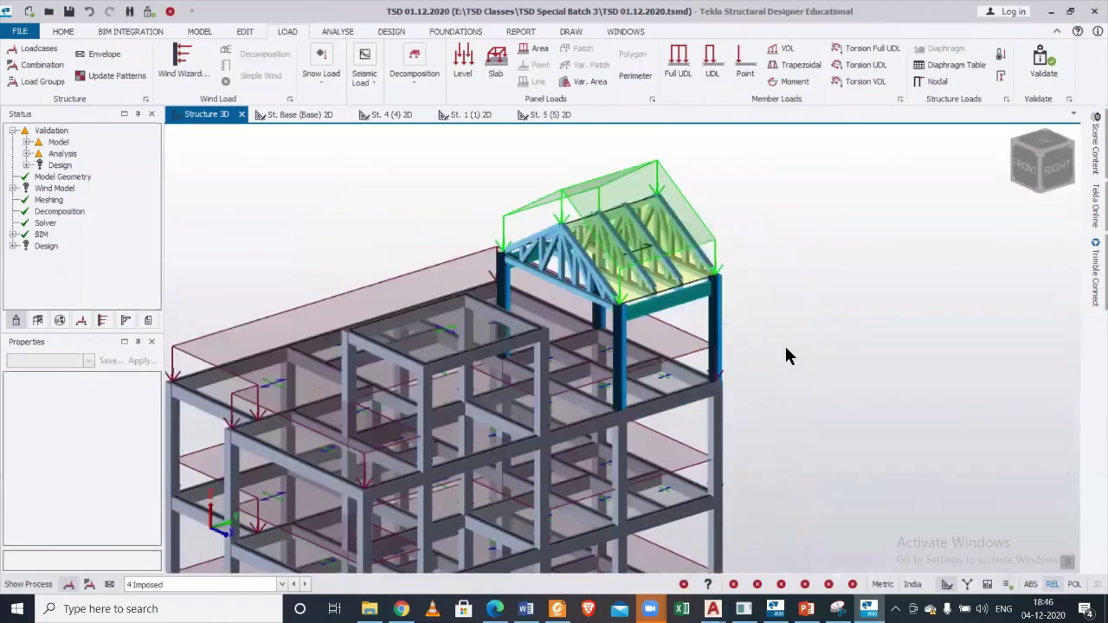
right_click_drag(837, 386, 784, 372)
scroll(871, 325, "up", 3)
scroll(753, 339, "up", 1)
scroll(840, 373, "up", 1)
scroll(840, 373, "down", 2)
scroll(876, 390, "down", 3)
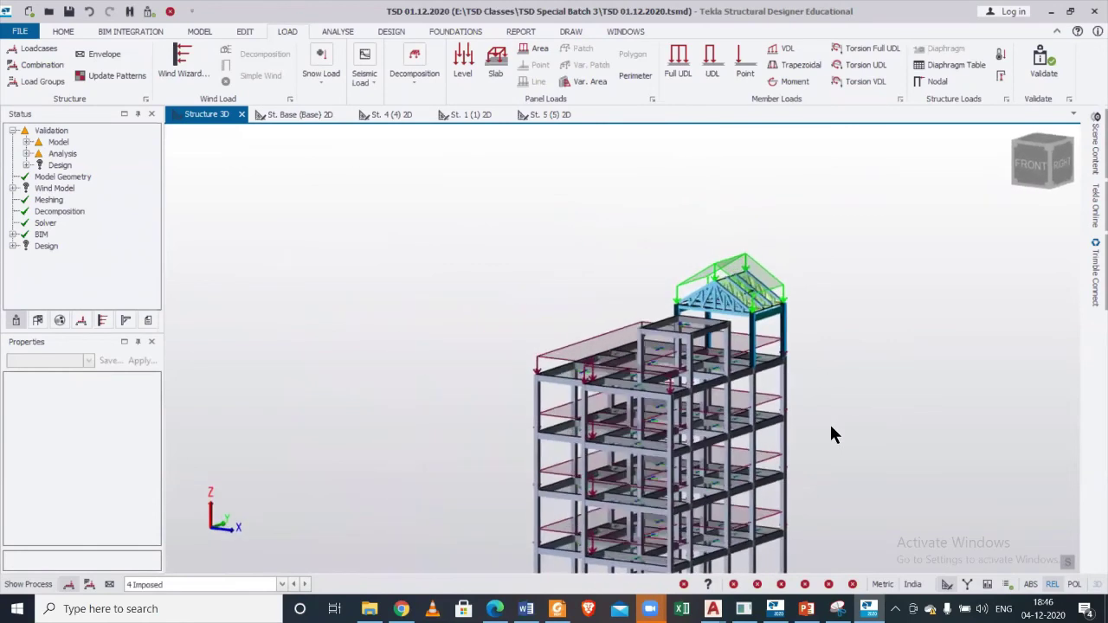
scroll(733, 389, "down", 3)
right_click_drag(787, 438, 824, 438)
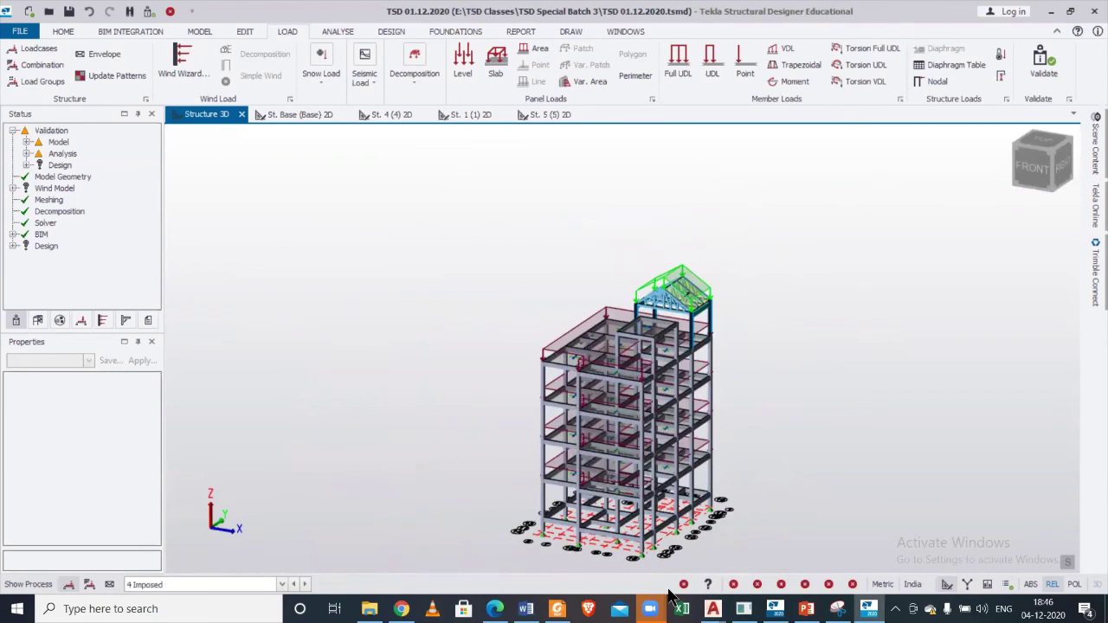
middle_click_drag(749, 459, 754, 435)
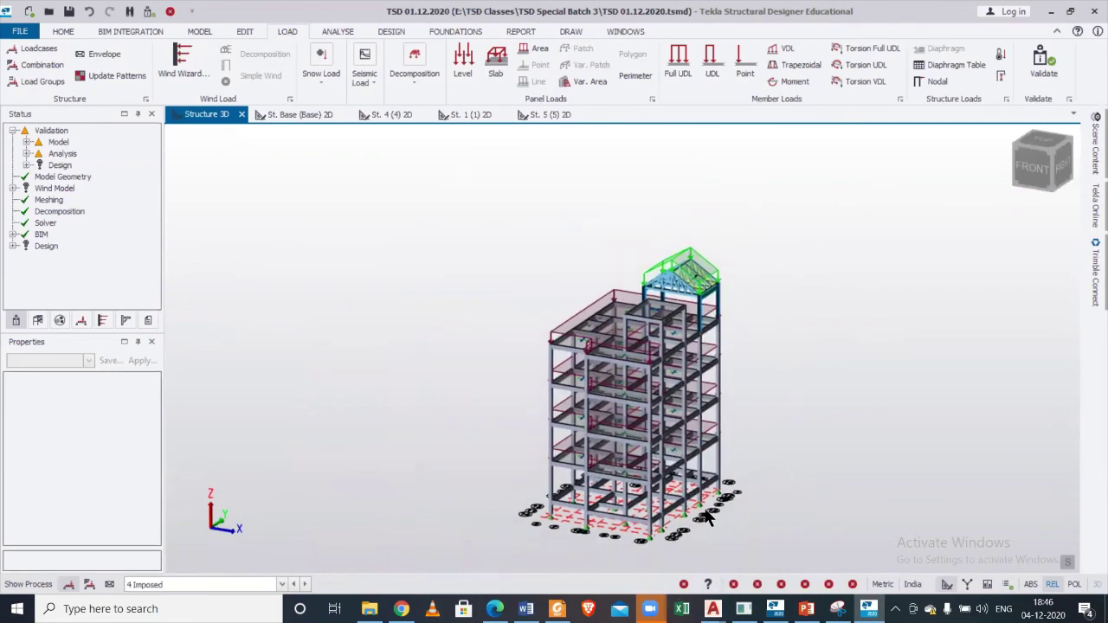
left_click(1043, 609)
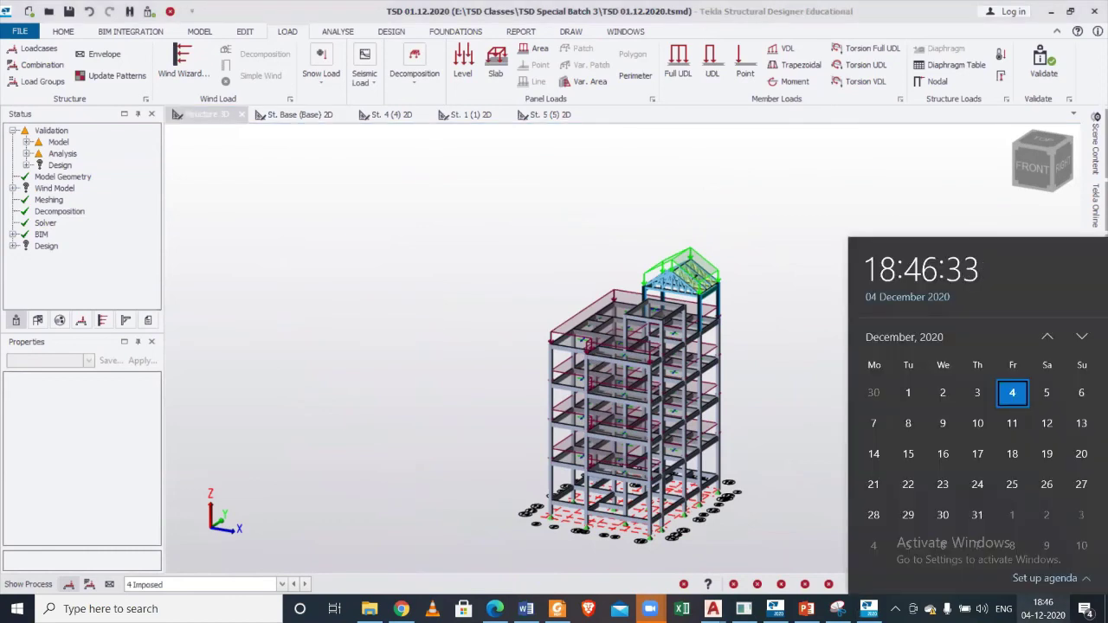
left_click(925, 596)
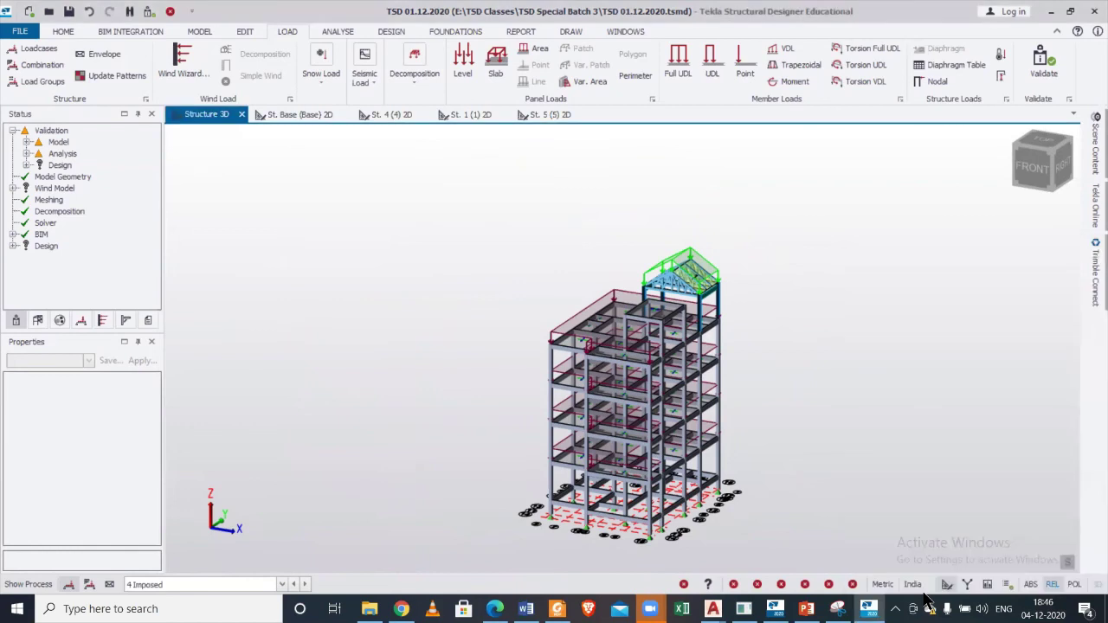
key("Left")
key("Left")
key("Left")
key("Left")
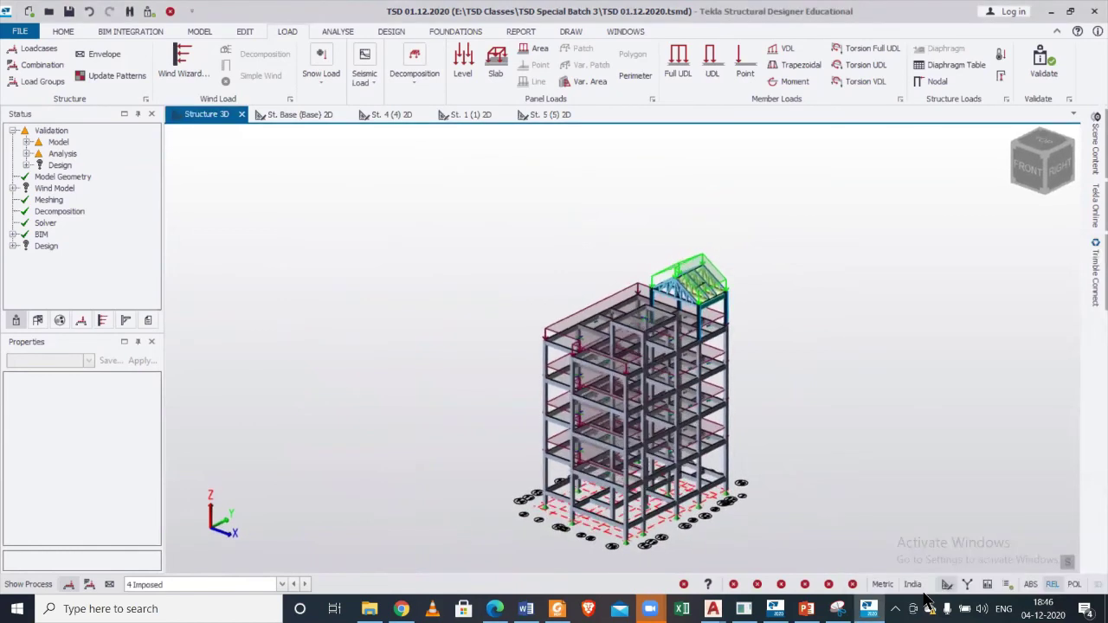